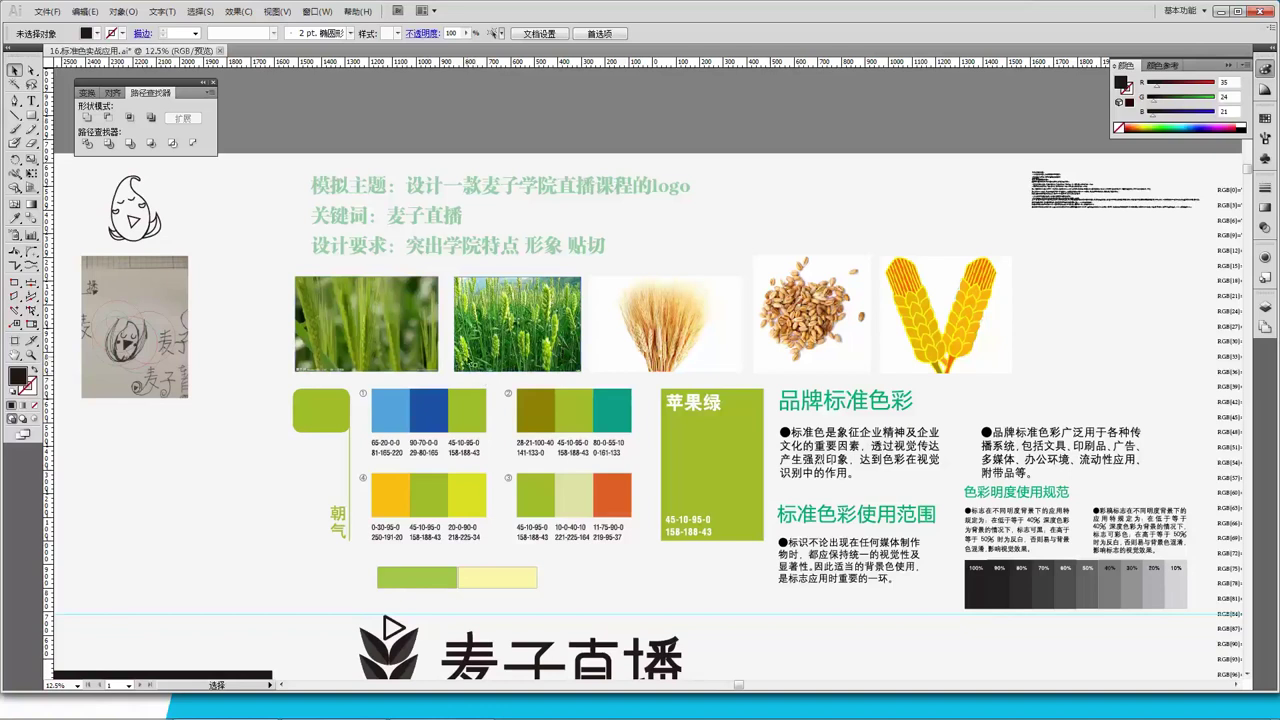
Examine the three wheat reference photos and the black 麦子直播 logo on the design board
scroll(520, 362, down, 1)
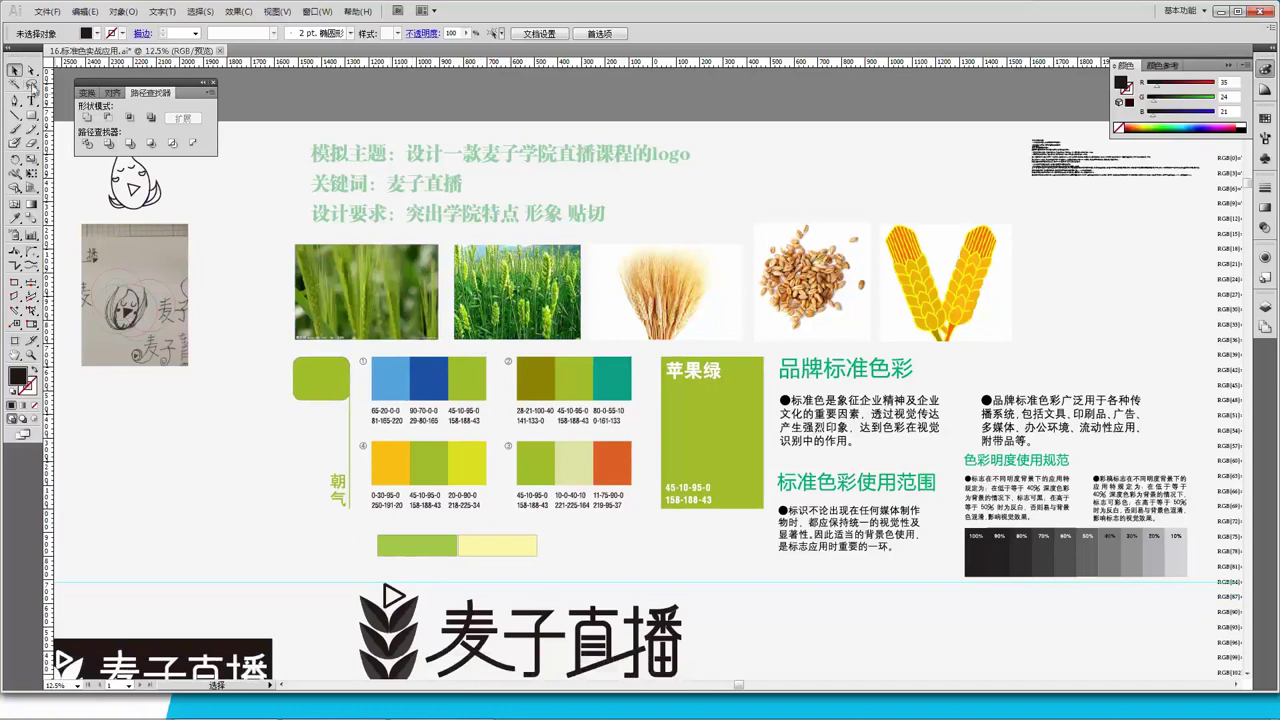
scroll(313, 297, down, 1)
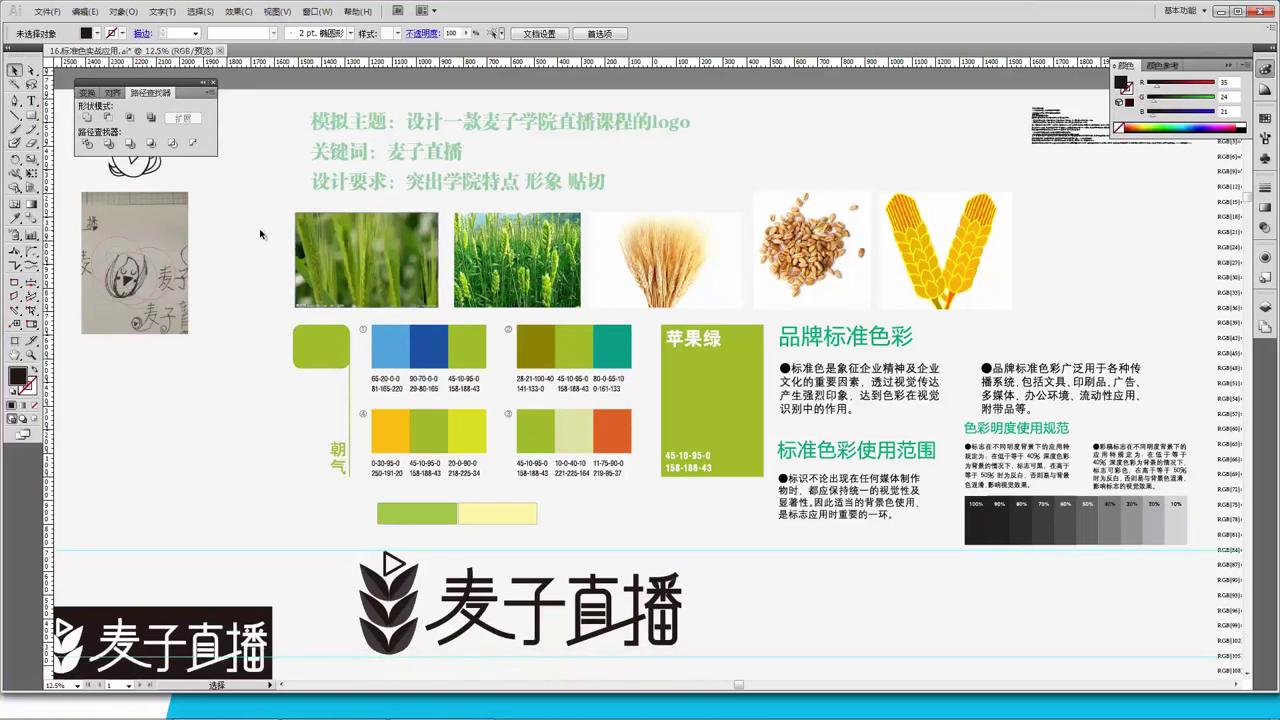
click(492, 582)
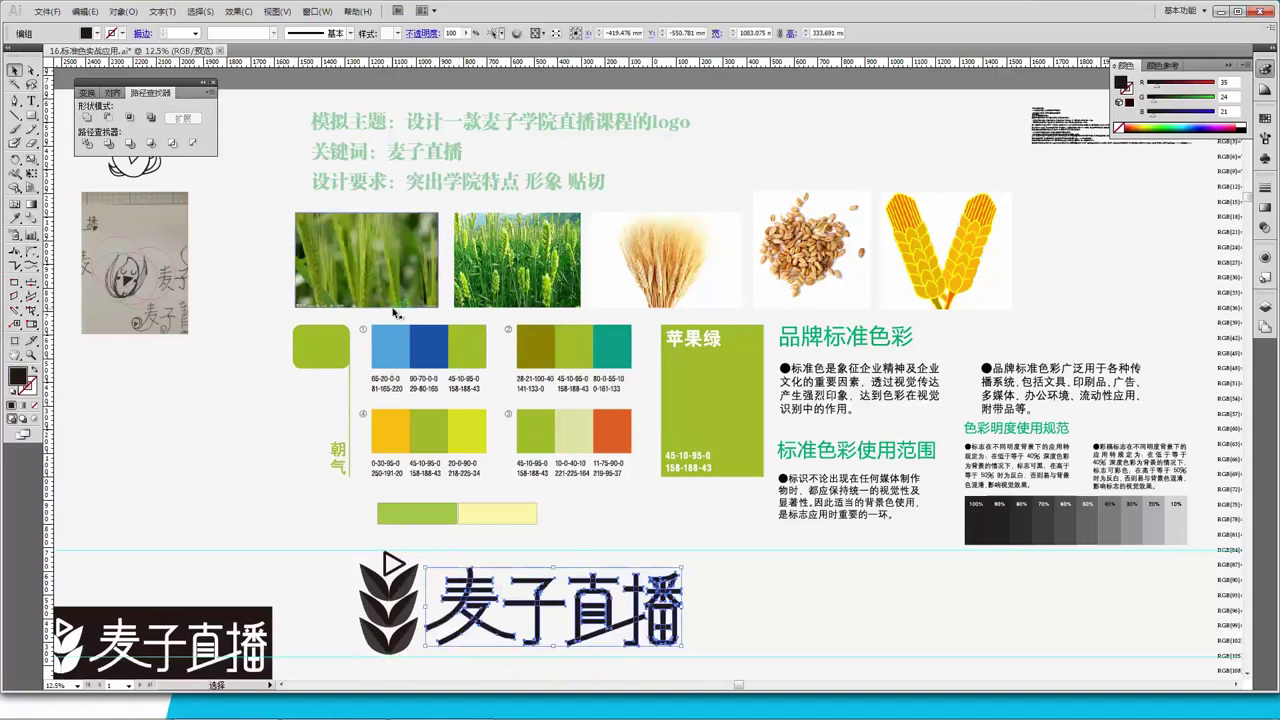
drag(446, 262, 693, 260)
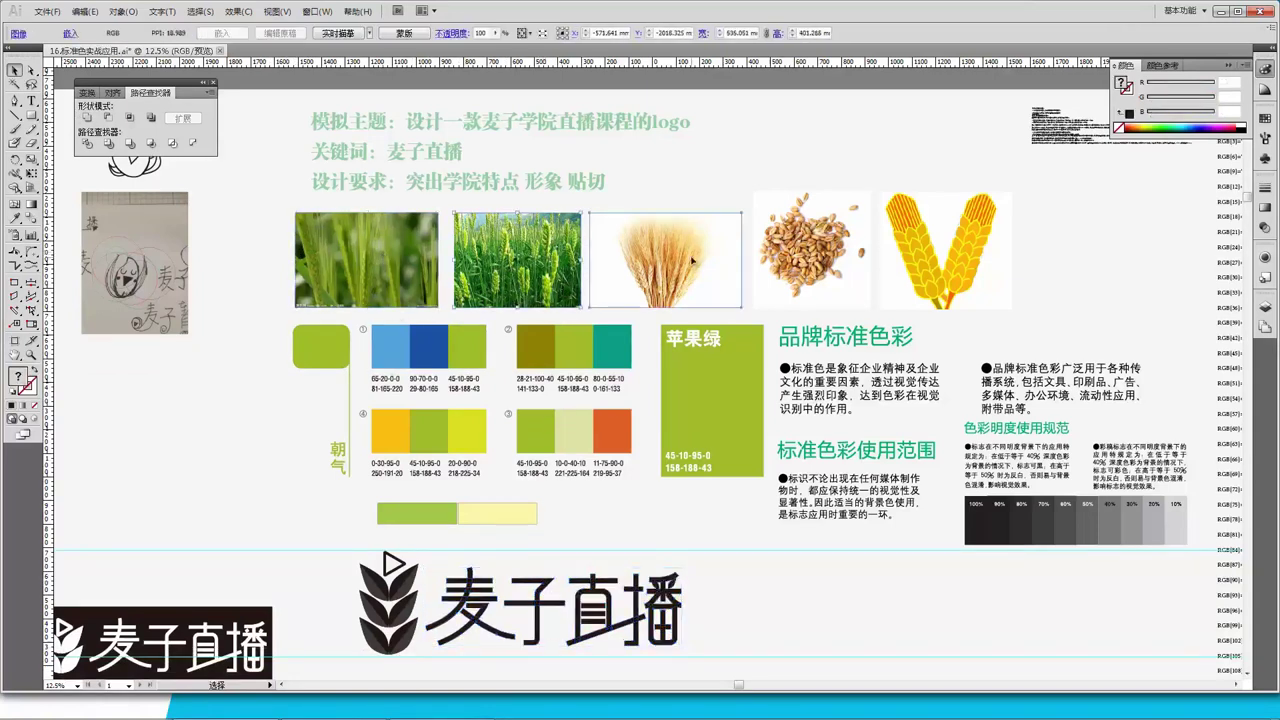
click(427, 259)
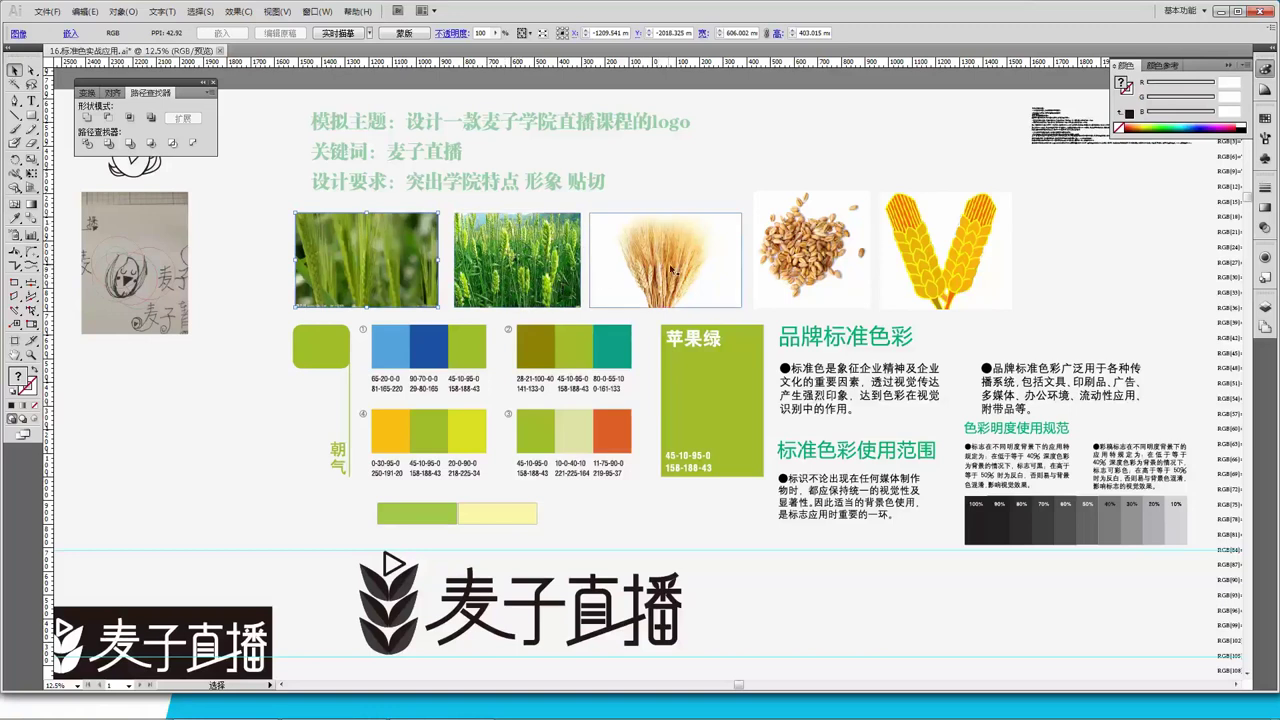
scroll(553, 378, down, 2)
scroll(553, 378, down, 1)
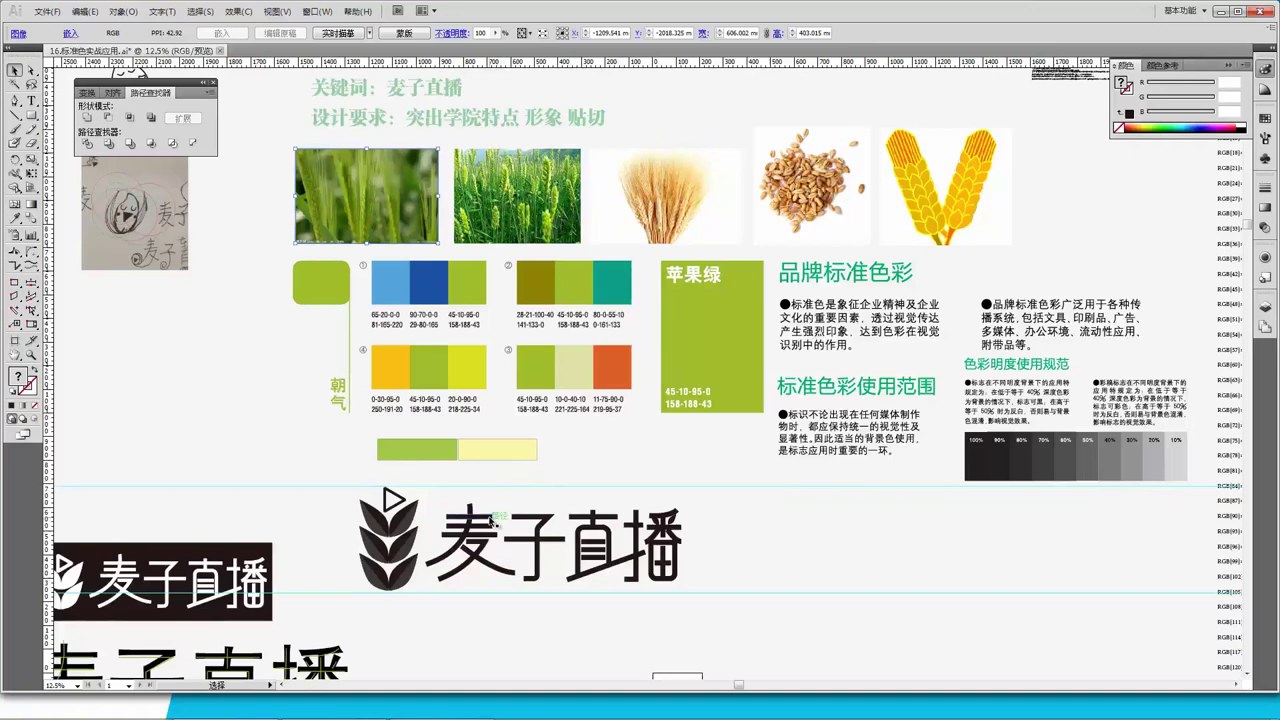
scroll(493, 521, up, 2)
click(646, 270)
click(660, 268)
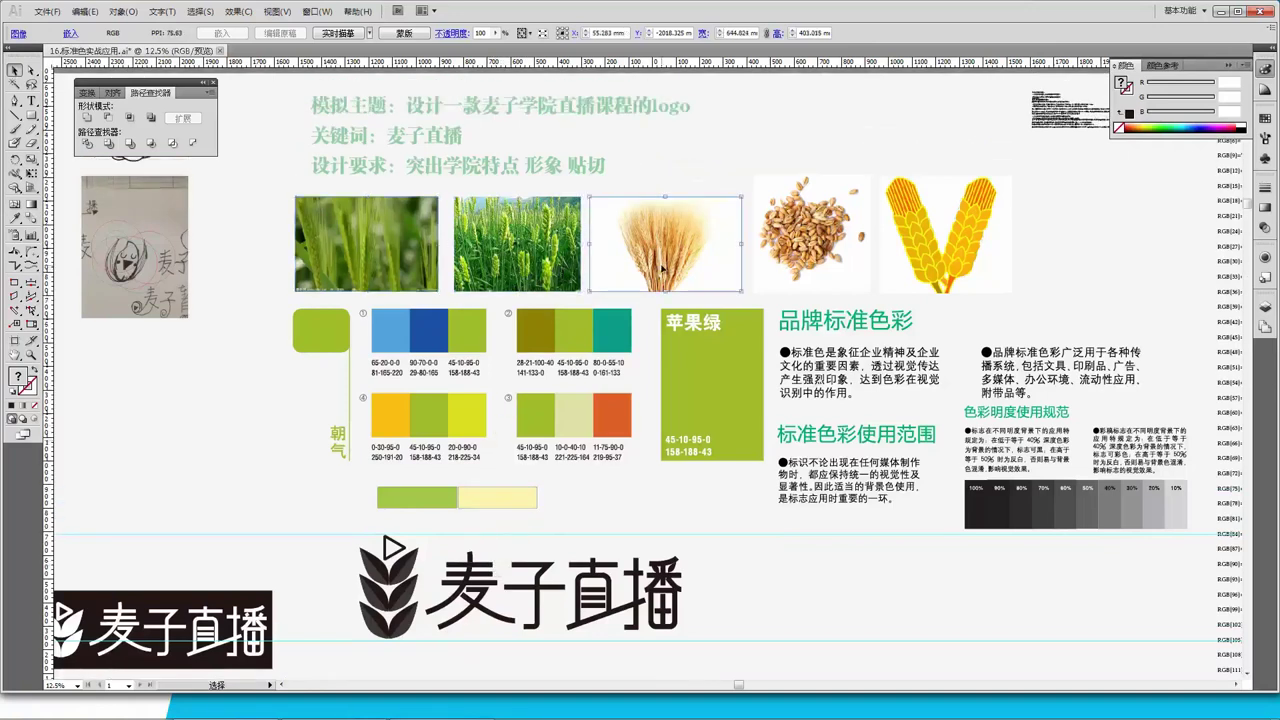
scroll(434, 250, up, 1)
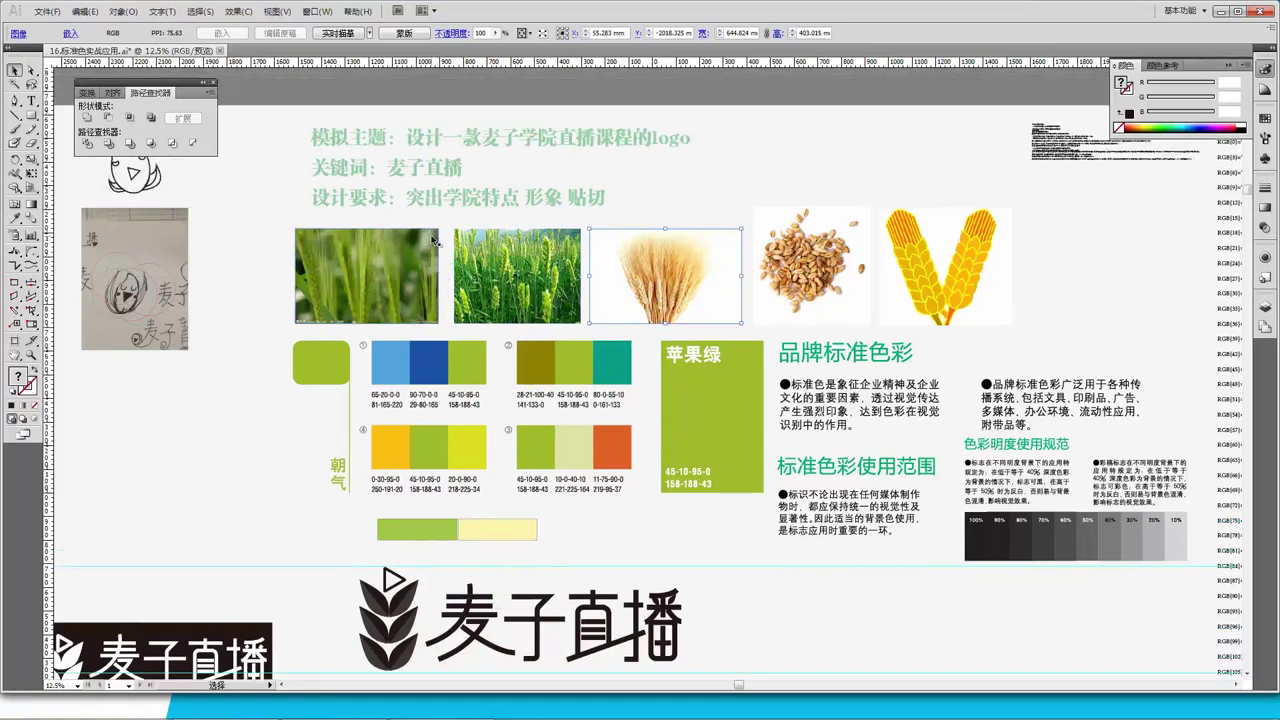
drag(281, 222, 726, 313)
drag(267, 216, 652, 275)
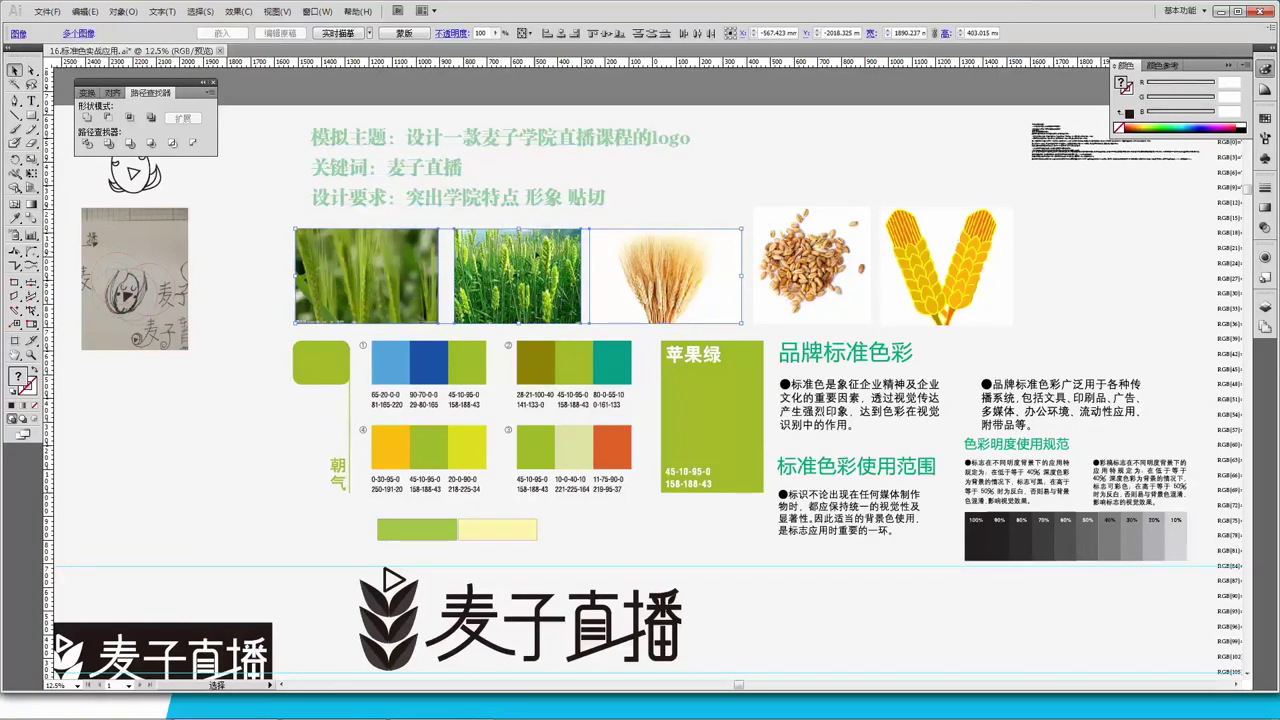
click(668, 215)
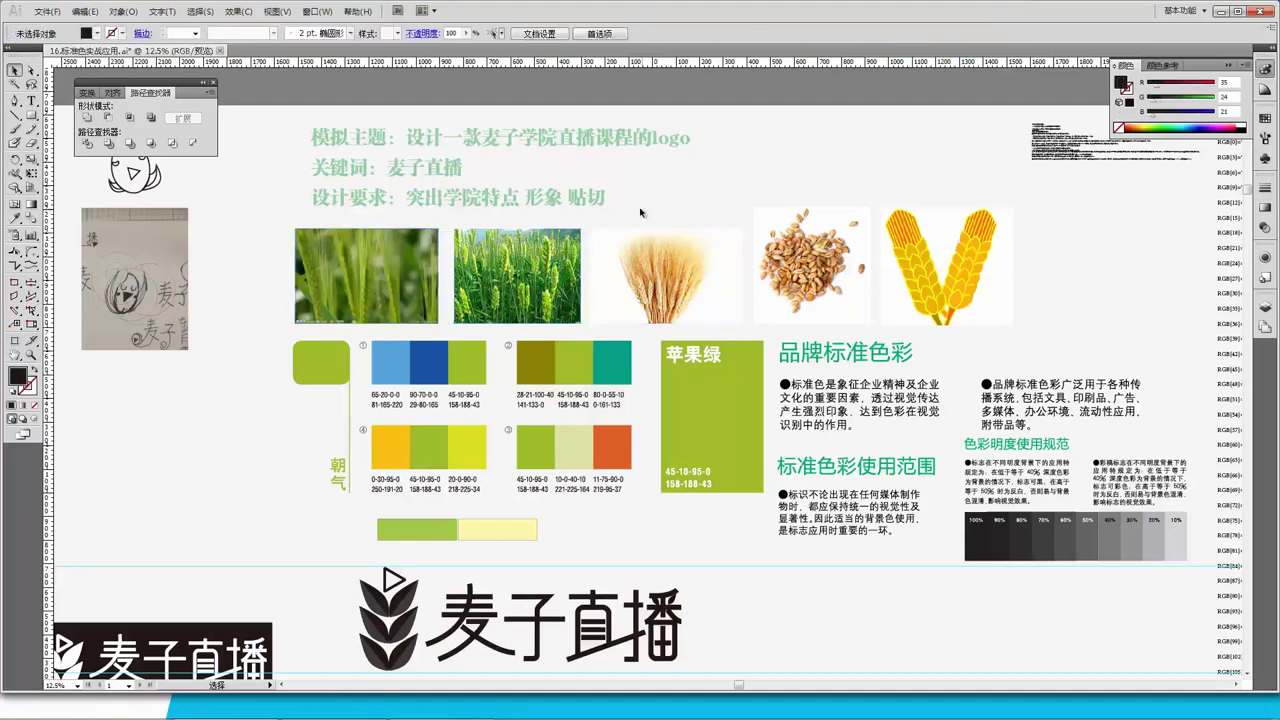
Shift the green wheat-field photo and the golden wheat-sheaf photo slightly left, closer to the first wheat photo
drag(540, 281, 528, 281)
drag(594, 290, 576, 290)
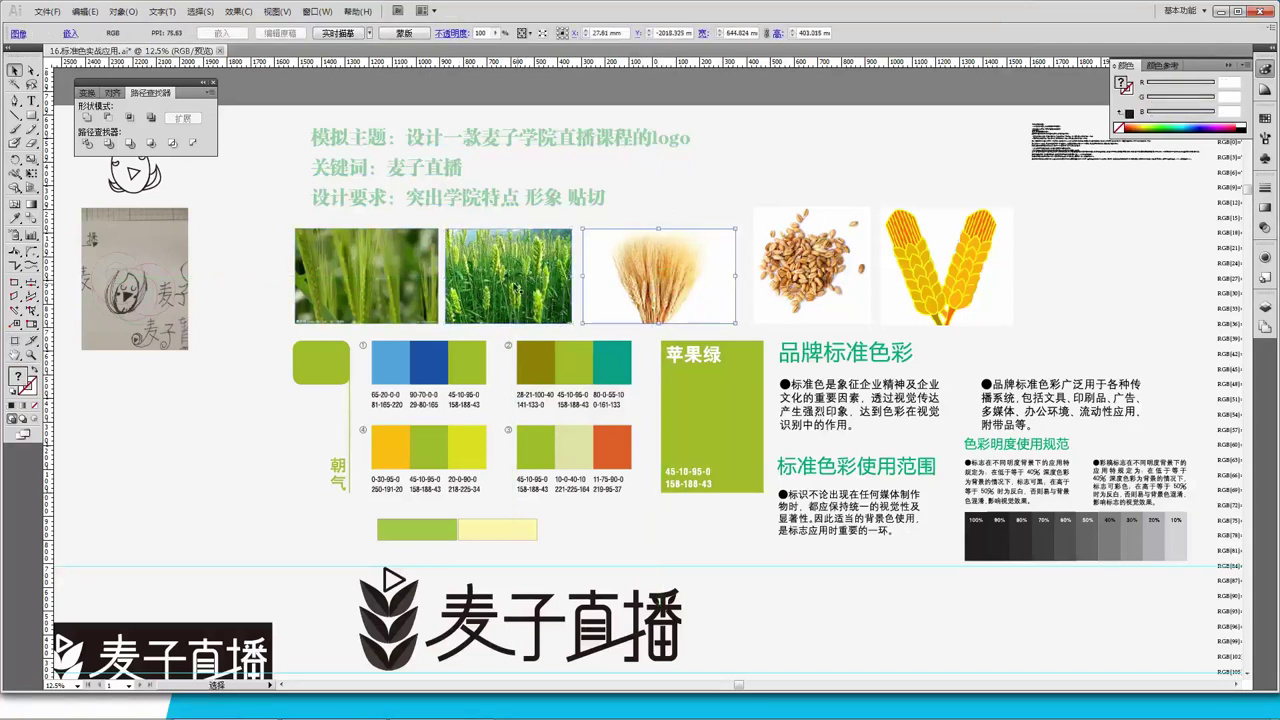
drag(684, 295, 675, 292)
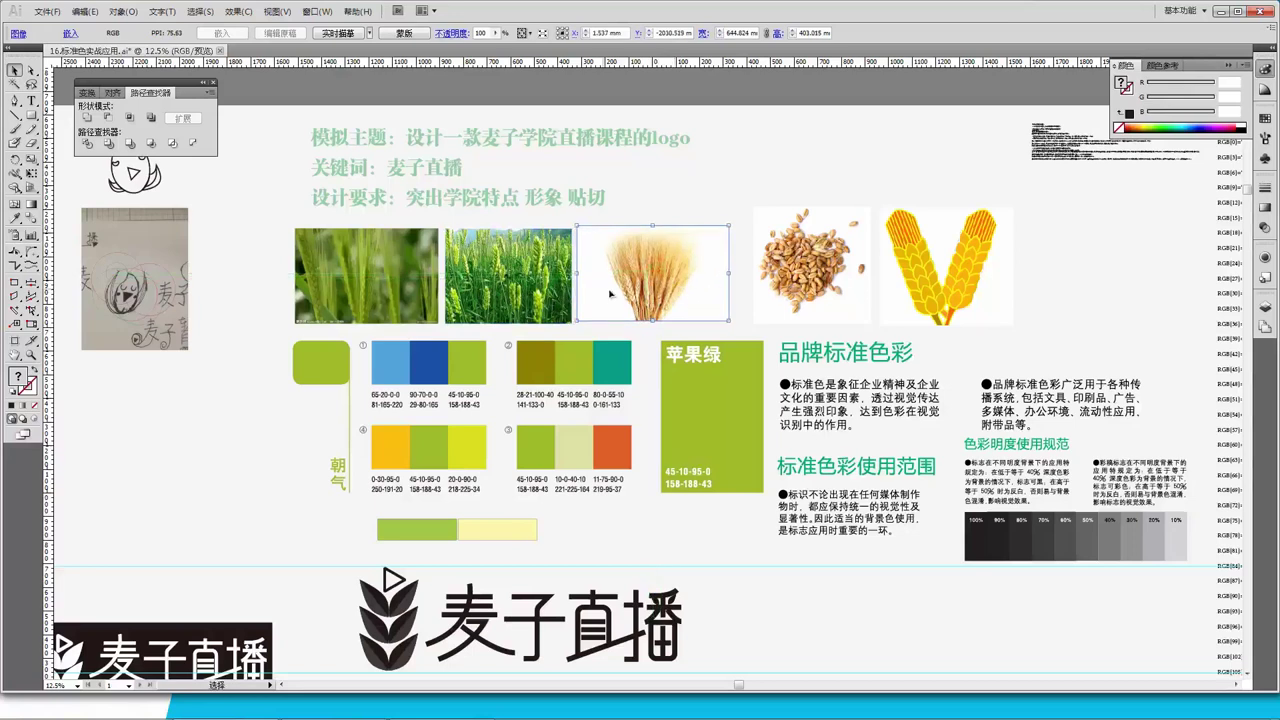
scroll(624, 361, up, 1)
scroll(624, 361, down, 1)
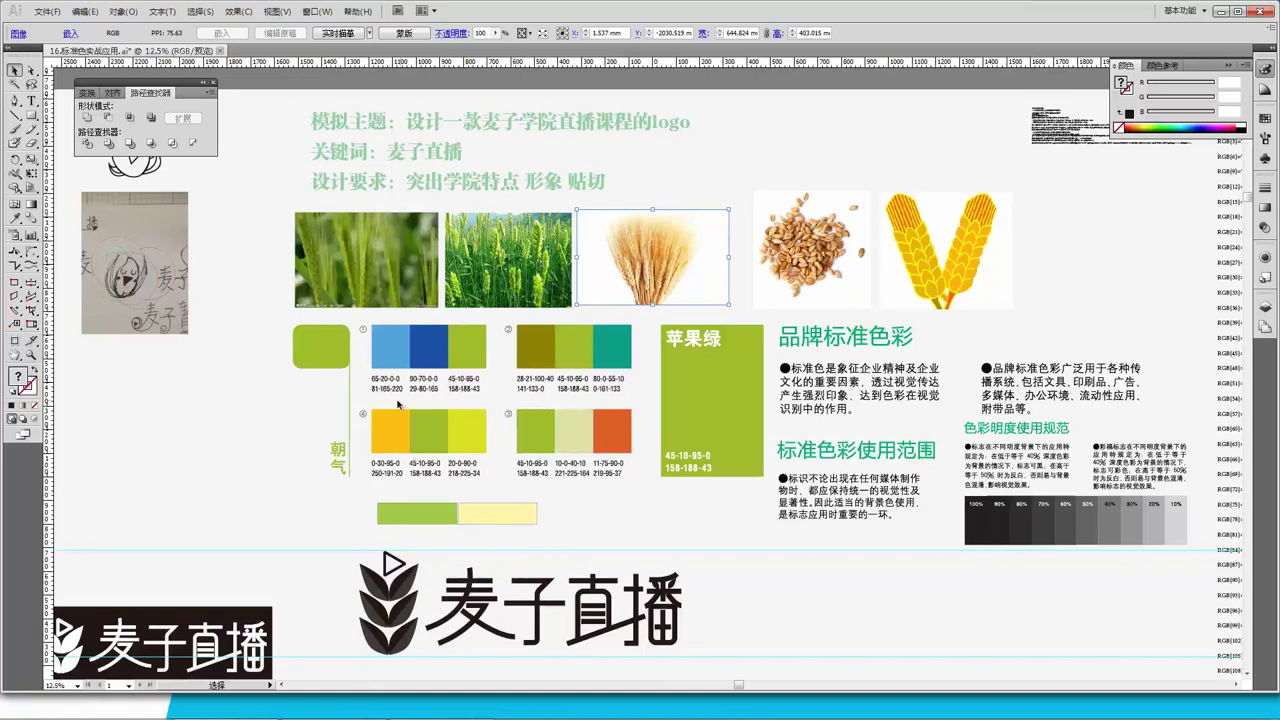
Sample greens from the wheat ear in the close-up photo with the Eyedropper, finishing on RGB 179, 205, 80
key(i)
click(368, 270)
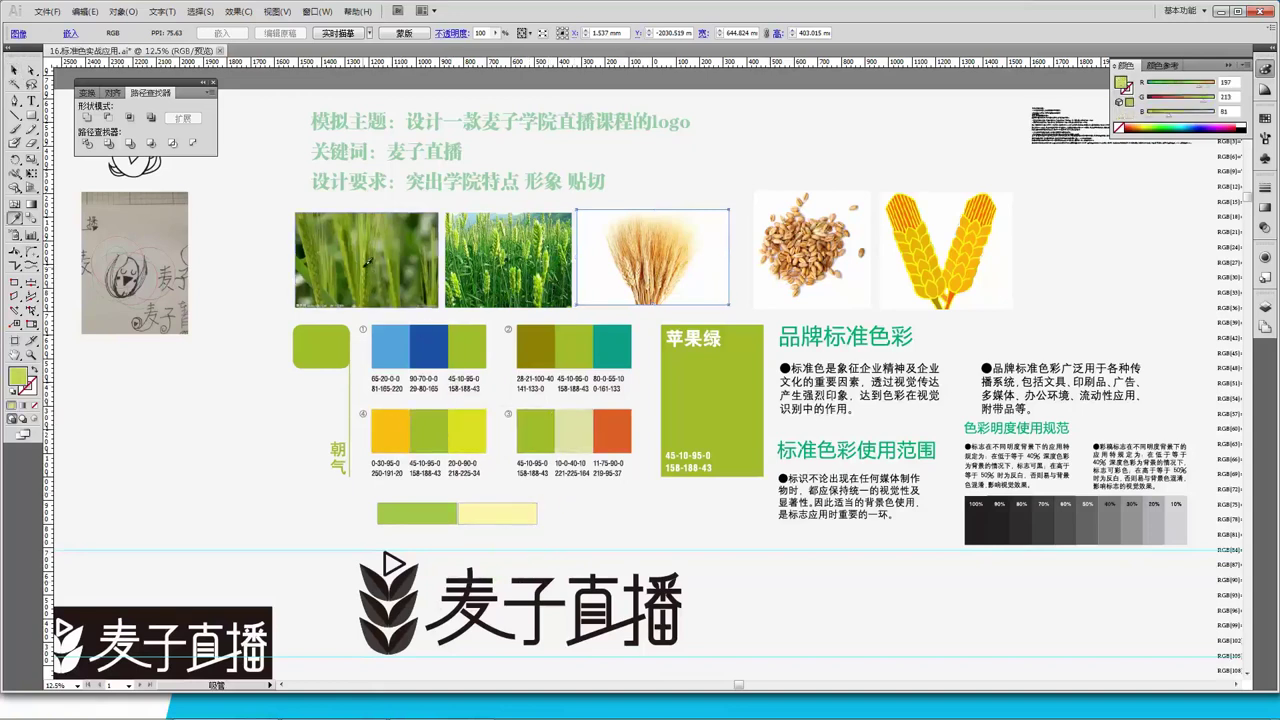
click(368, 262)
click(367, 259)
click(369, 262)
click(367, 262)
click(366, 260)
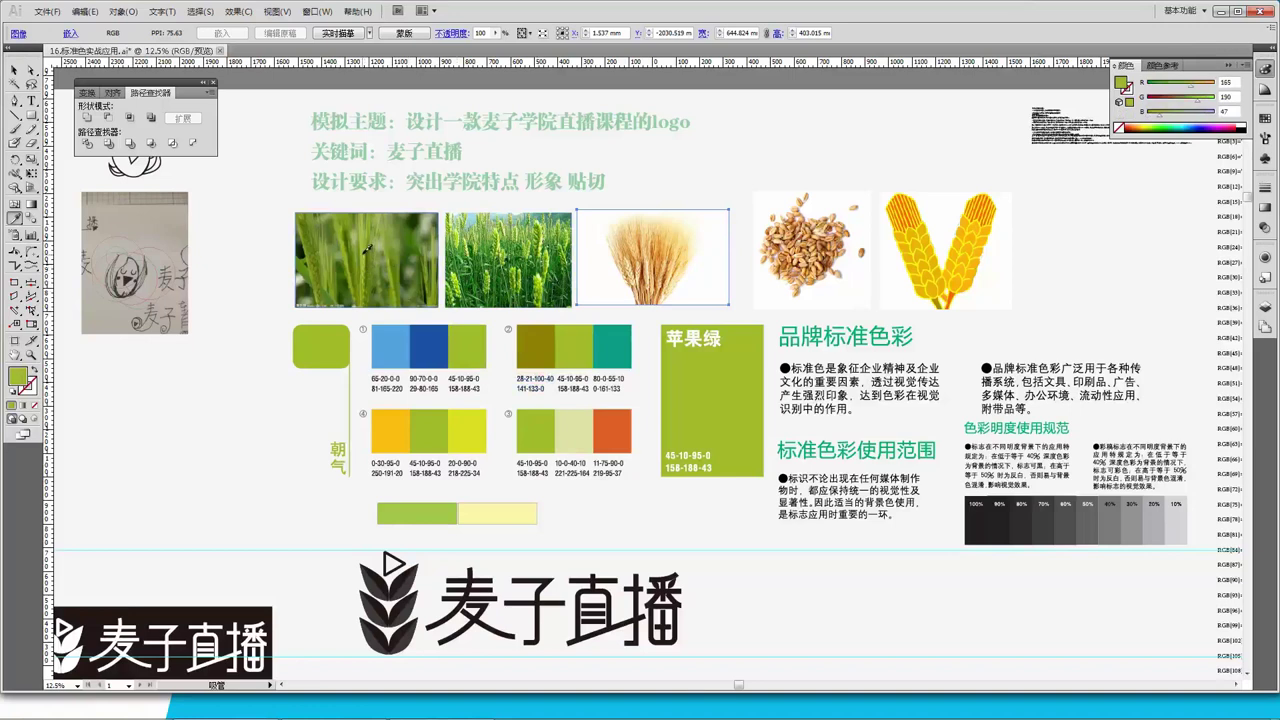
click(366, 262)
key(v)
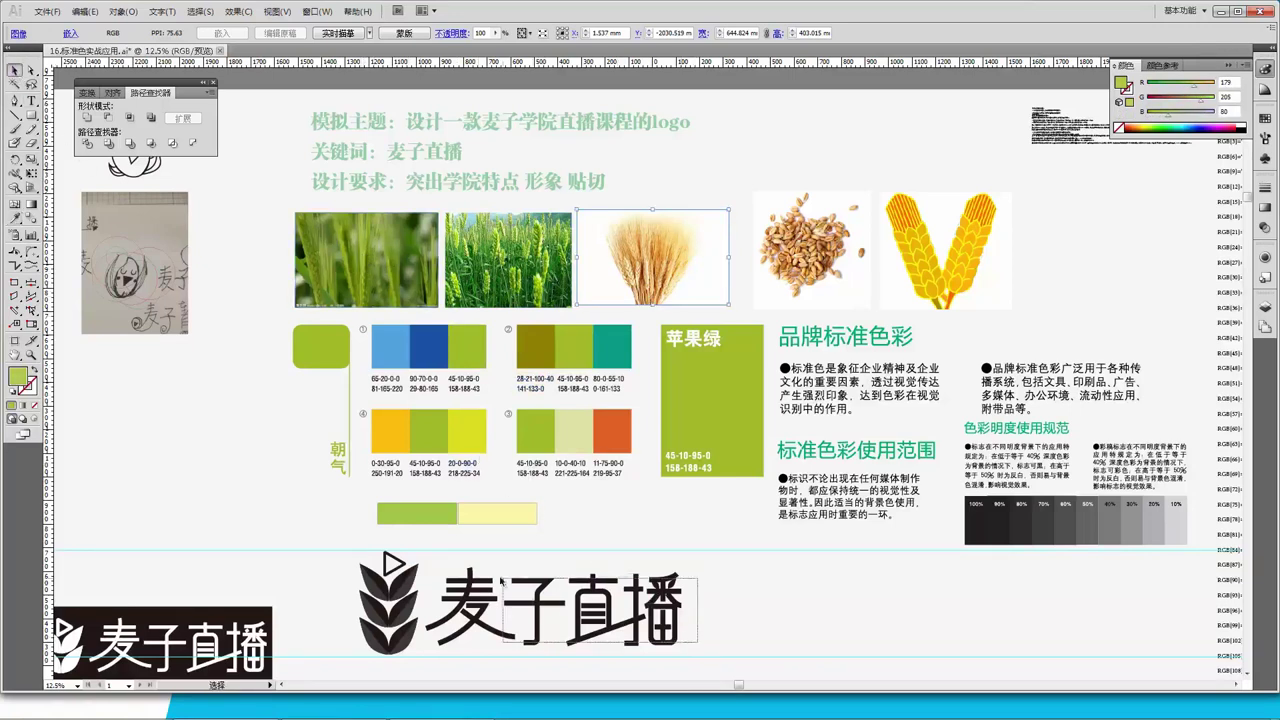
Compare the black 麦子直播 lettering with the green and golden wheat reference photos
click(450, 568)
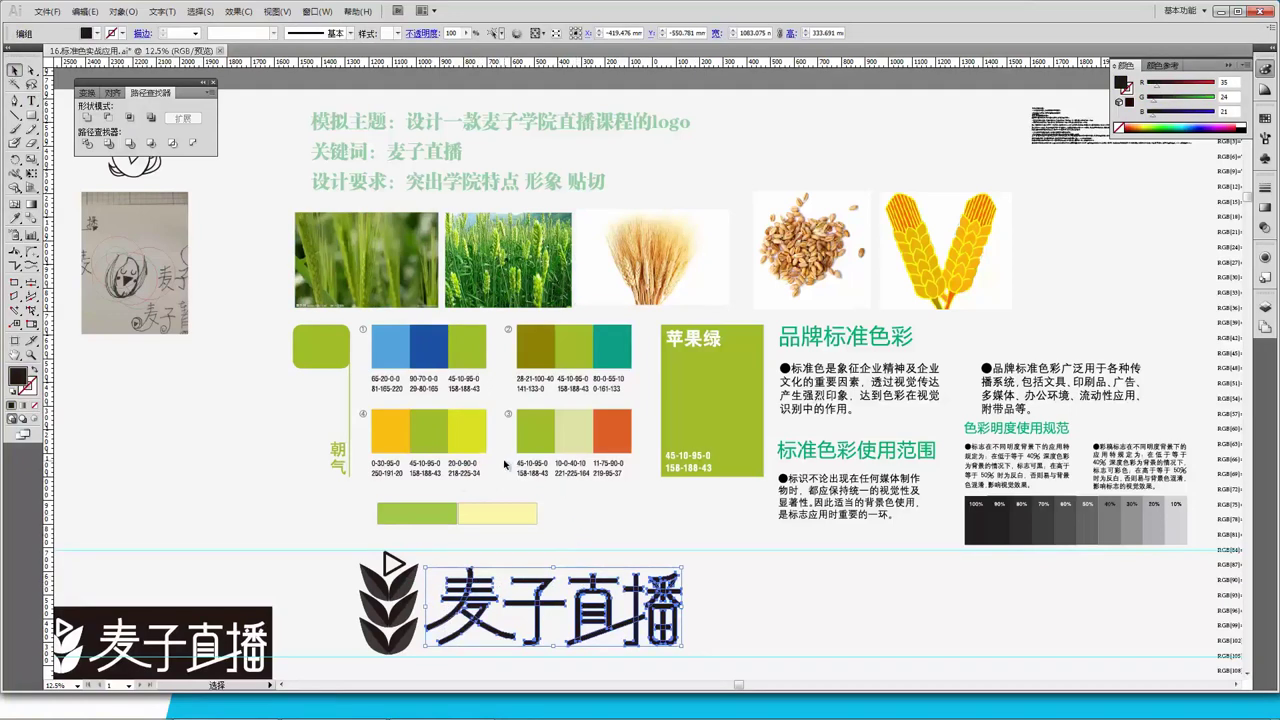
scroll(510, 464, down, 2)
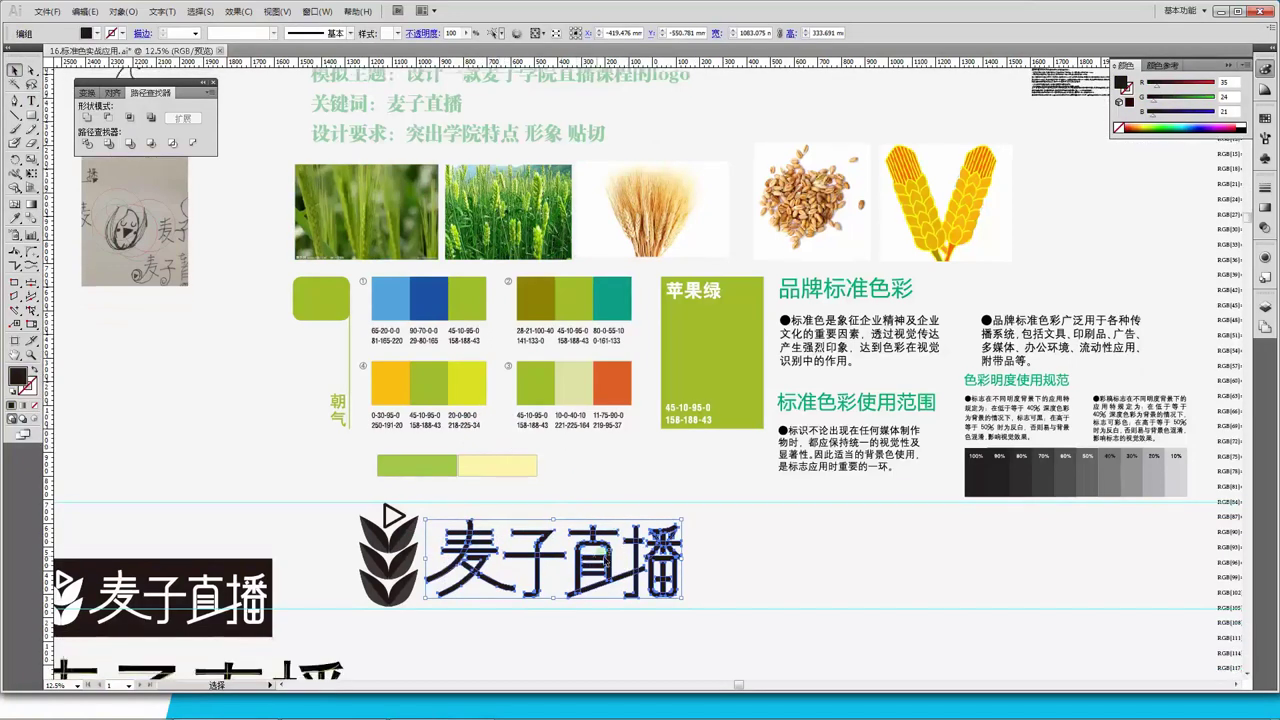
click(720, 533)
click(515, 225)
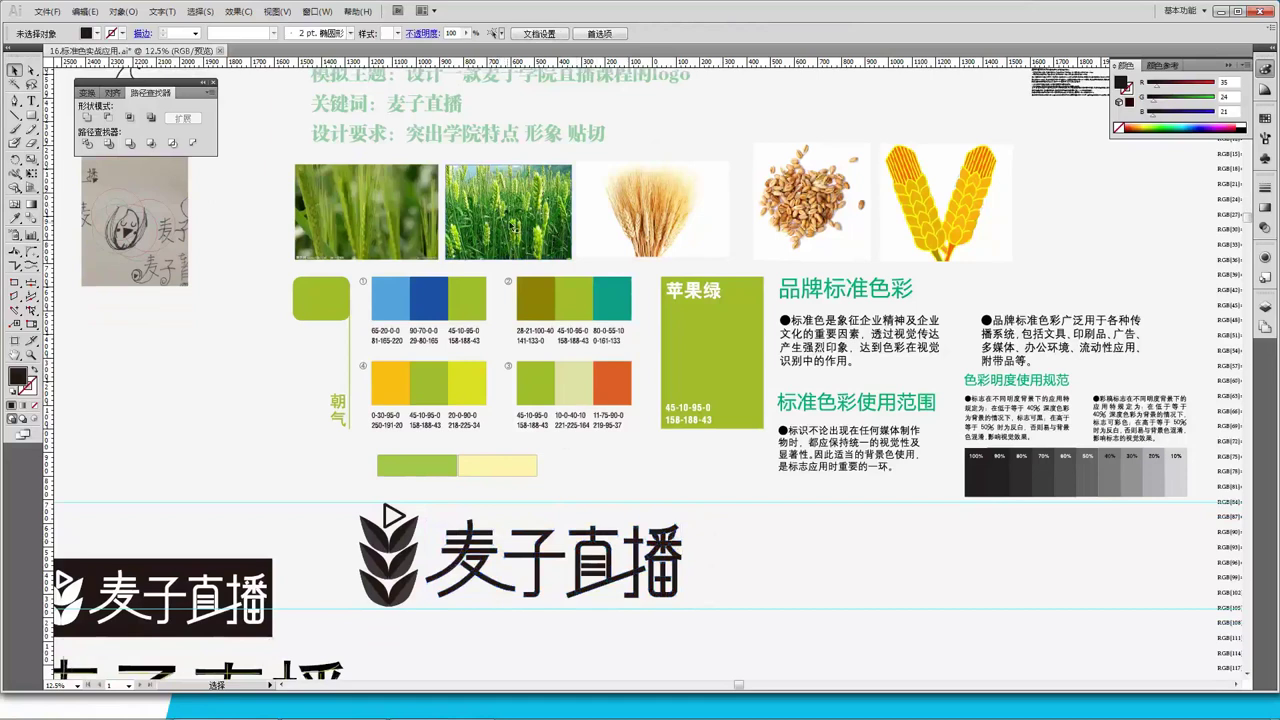
click(578, 238)
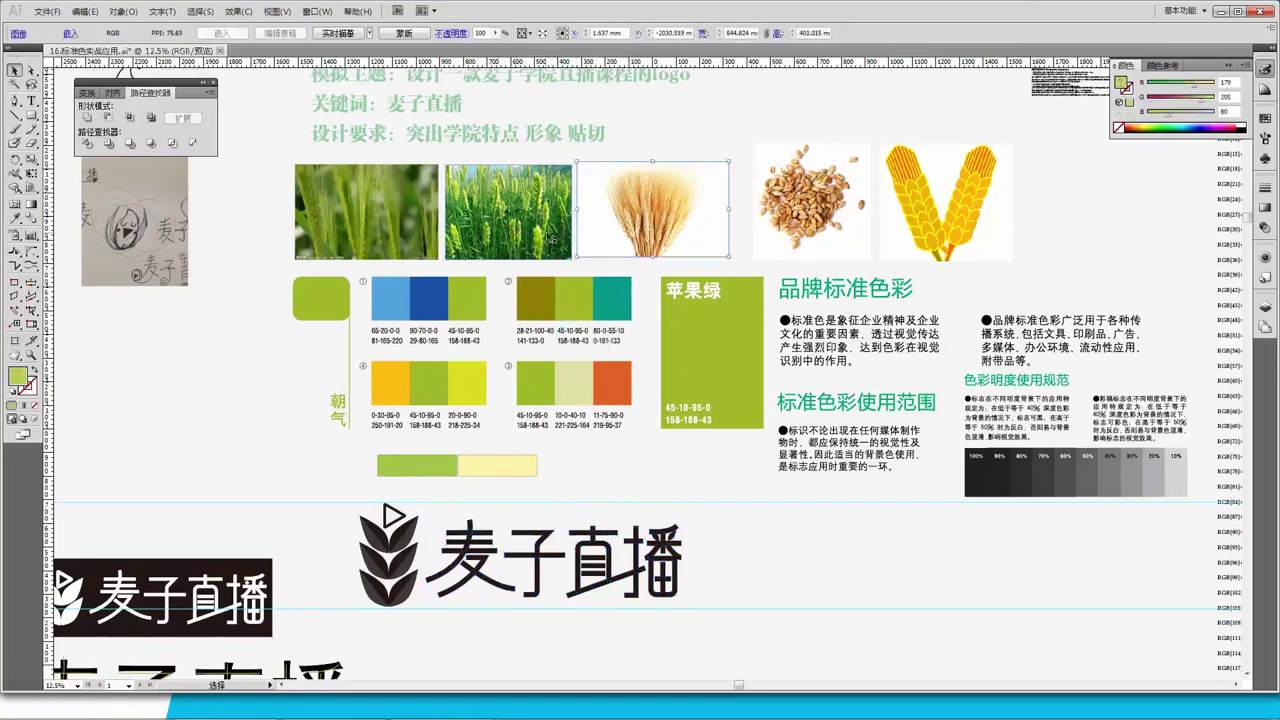
drag(440, 521, 700, 610)
click(697, 563)
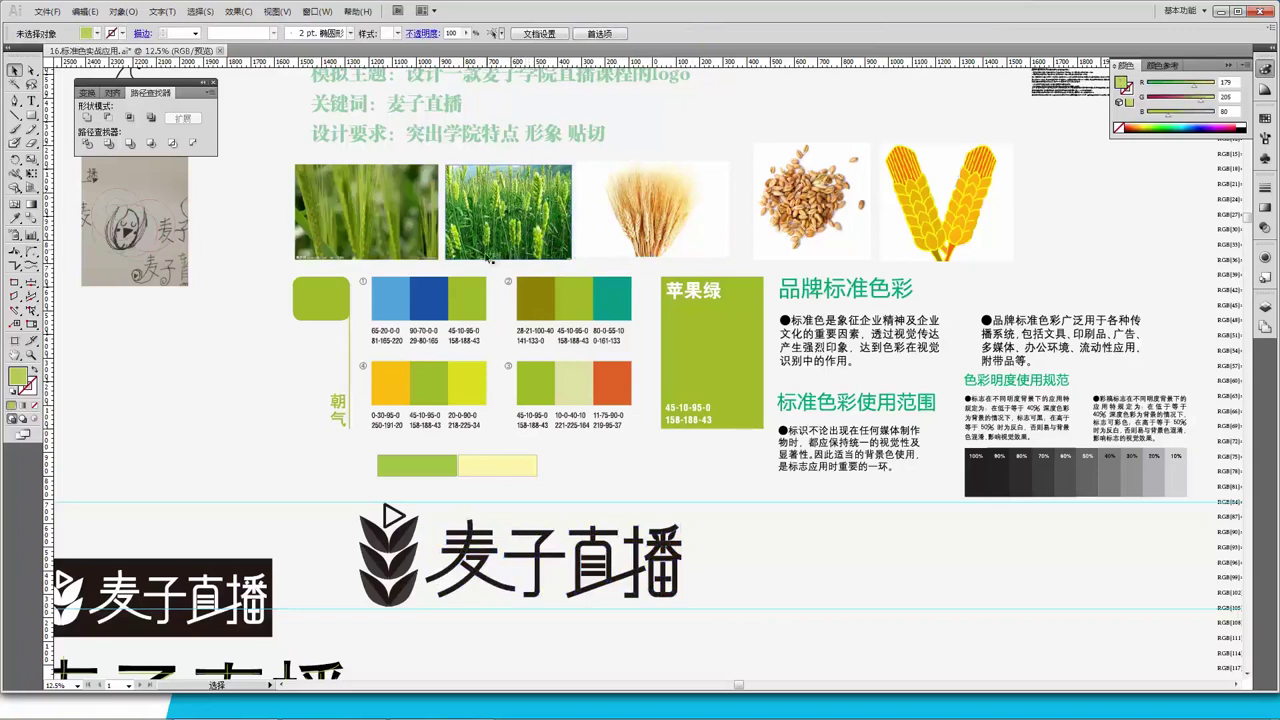
drag(692, 598, 456, 513)
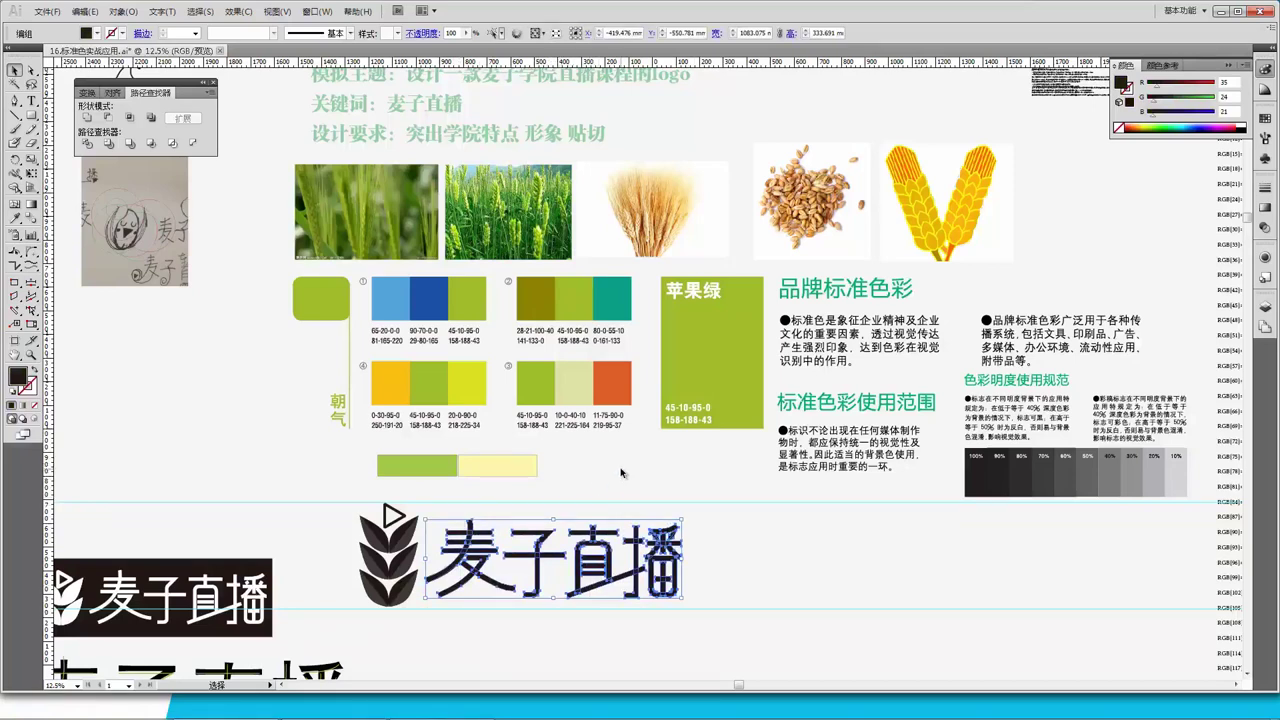
Examine the numbered color schemes above the logo, singling out the orange, green and yellow-green swatches of scheme ④
scroll(490, 366, up, 1)
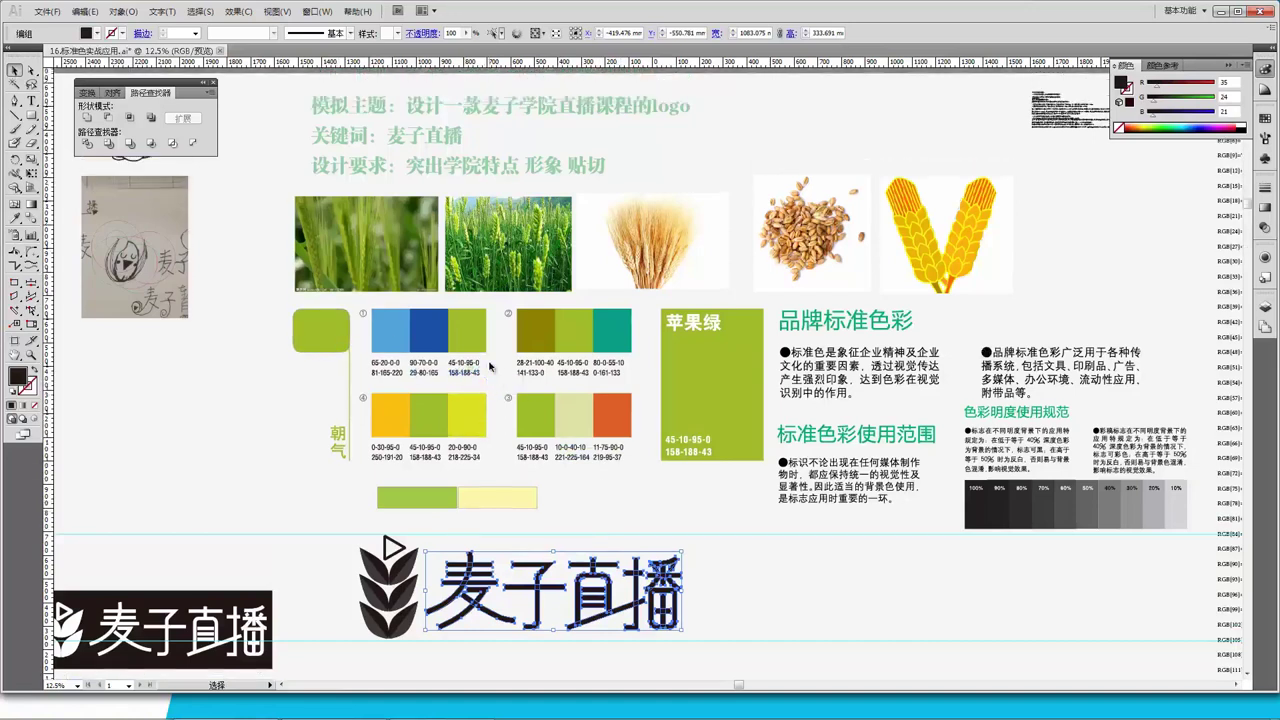
scroll(505, 369, down, 1)
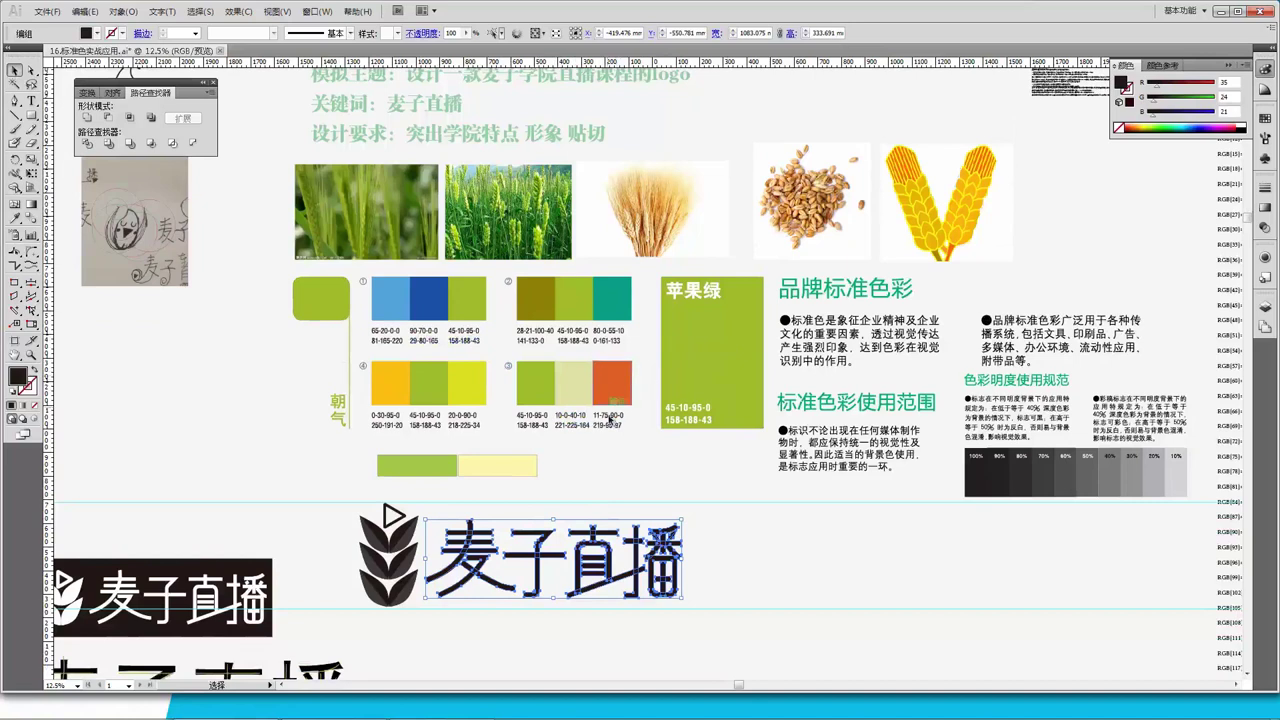
scroll(578, 437, down, 1)
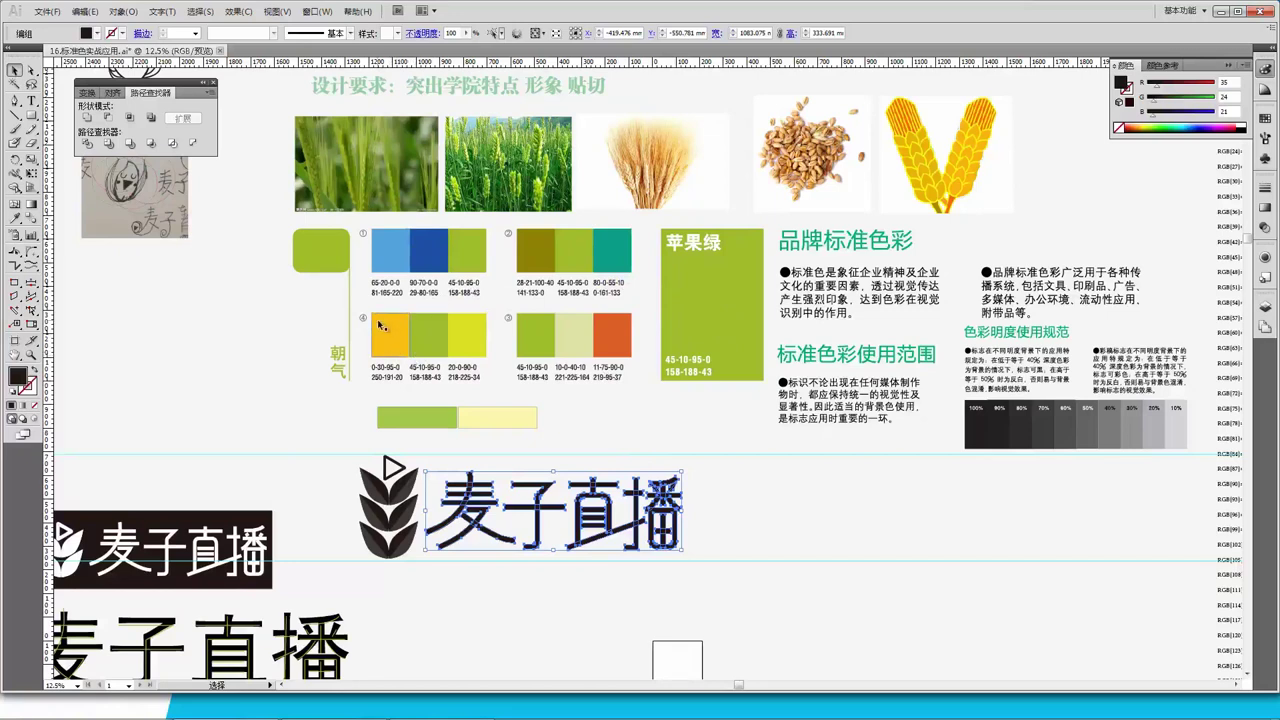
drag(371, 313, 492, 352)
scroll(498, 342, up, 1)
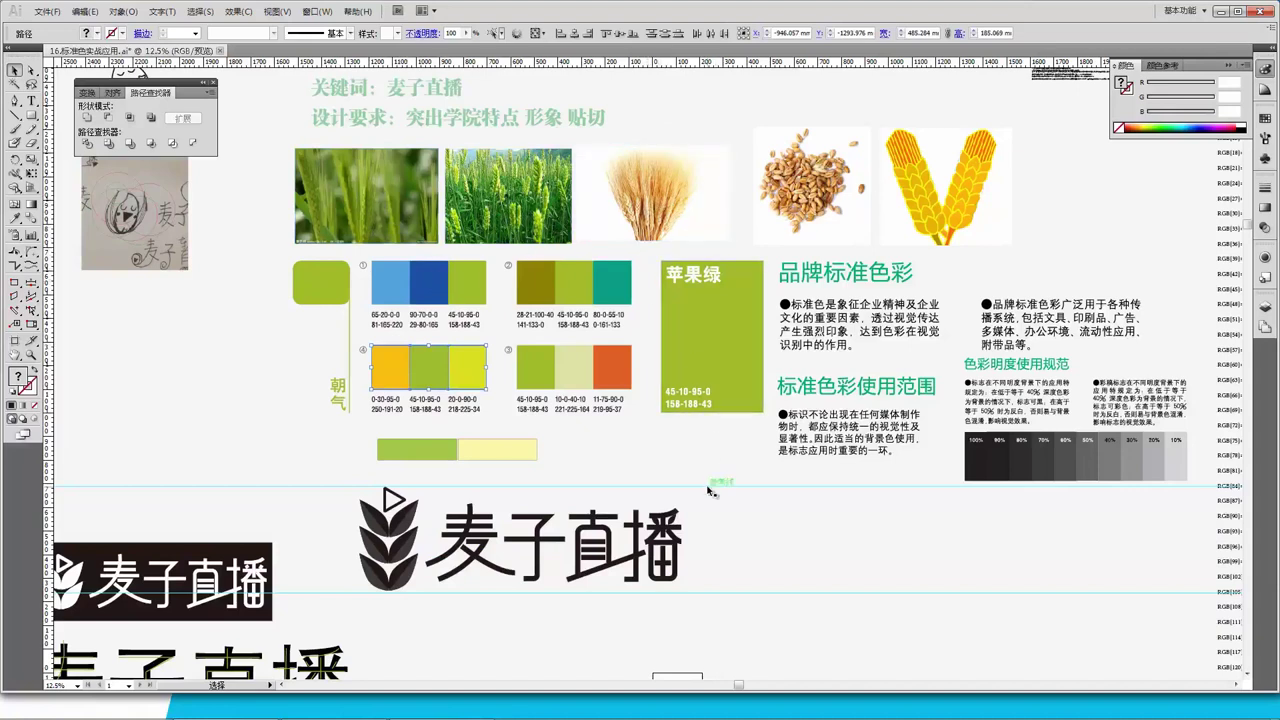
scroll(707, 485, down, 1)
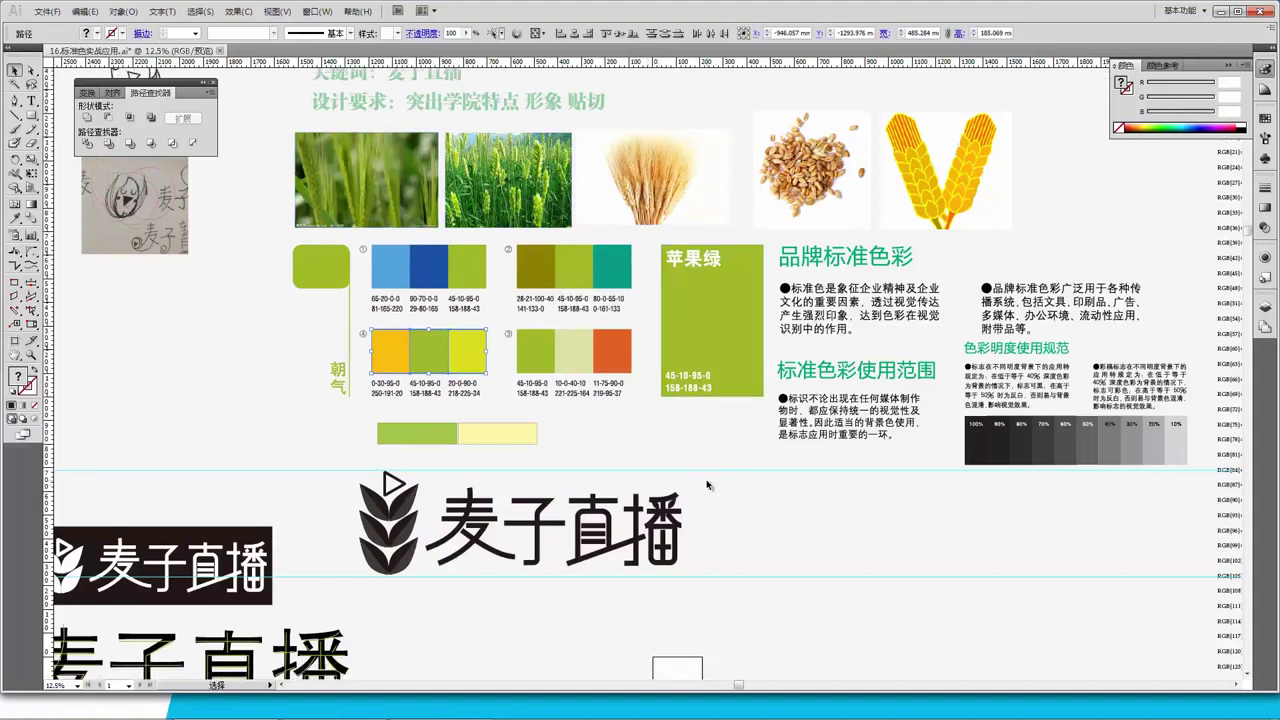
click(709, 553)
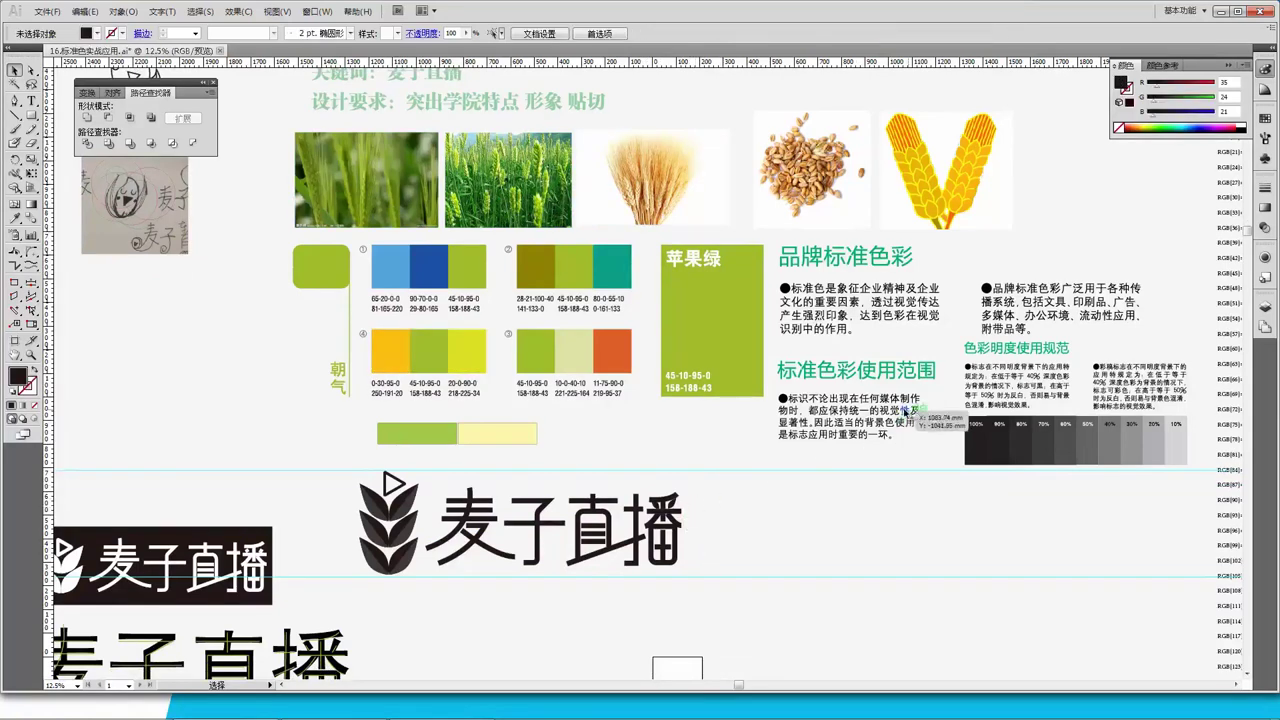
Open the current fill color in the Color Picker and highlight its hexadecimal code for inspection
key(ctrl+plus)
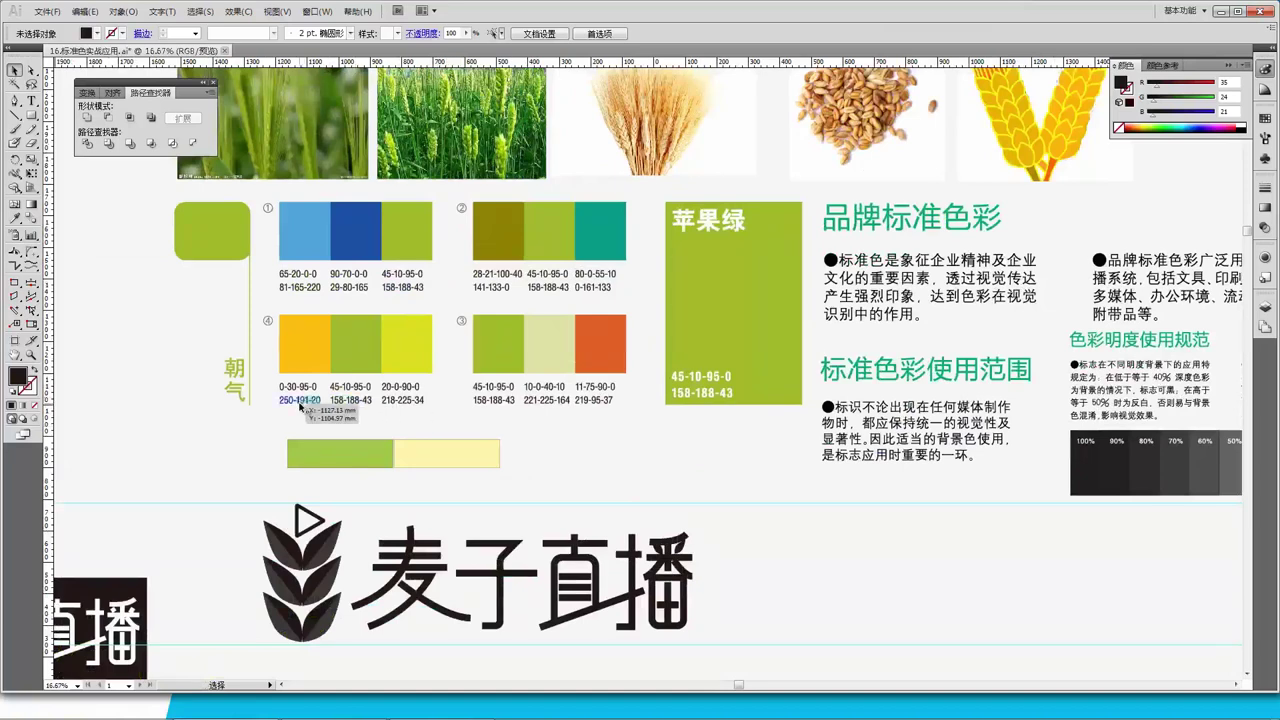
scroll(338, 410, down, 1)
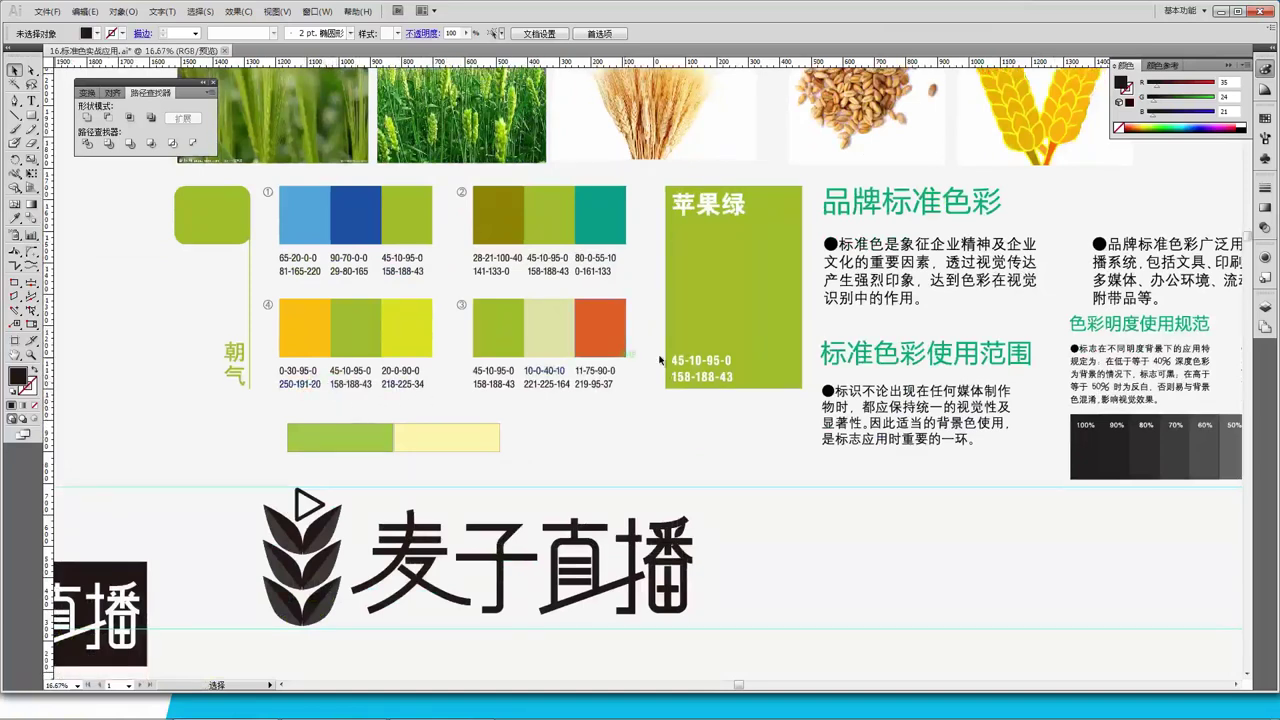
double_click(20, 378)
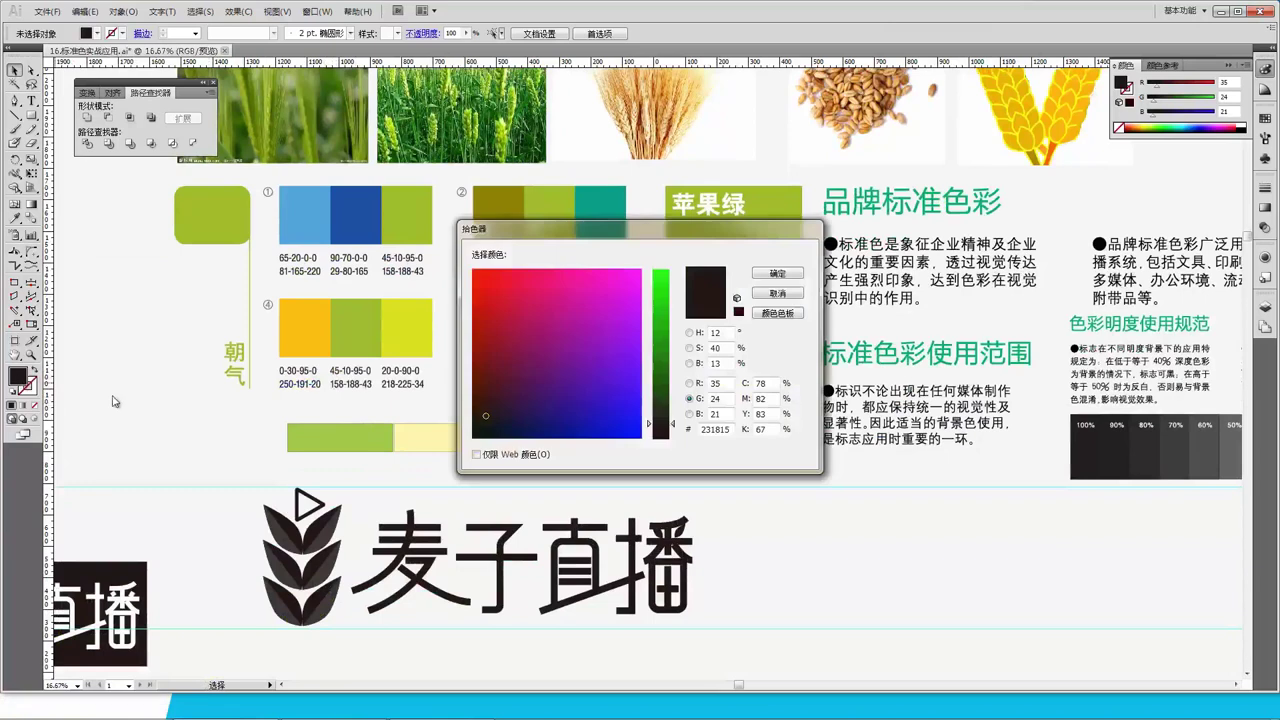
drag(718, 238, 482, 246)
double_click(485, 438)
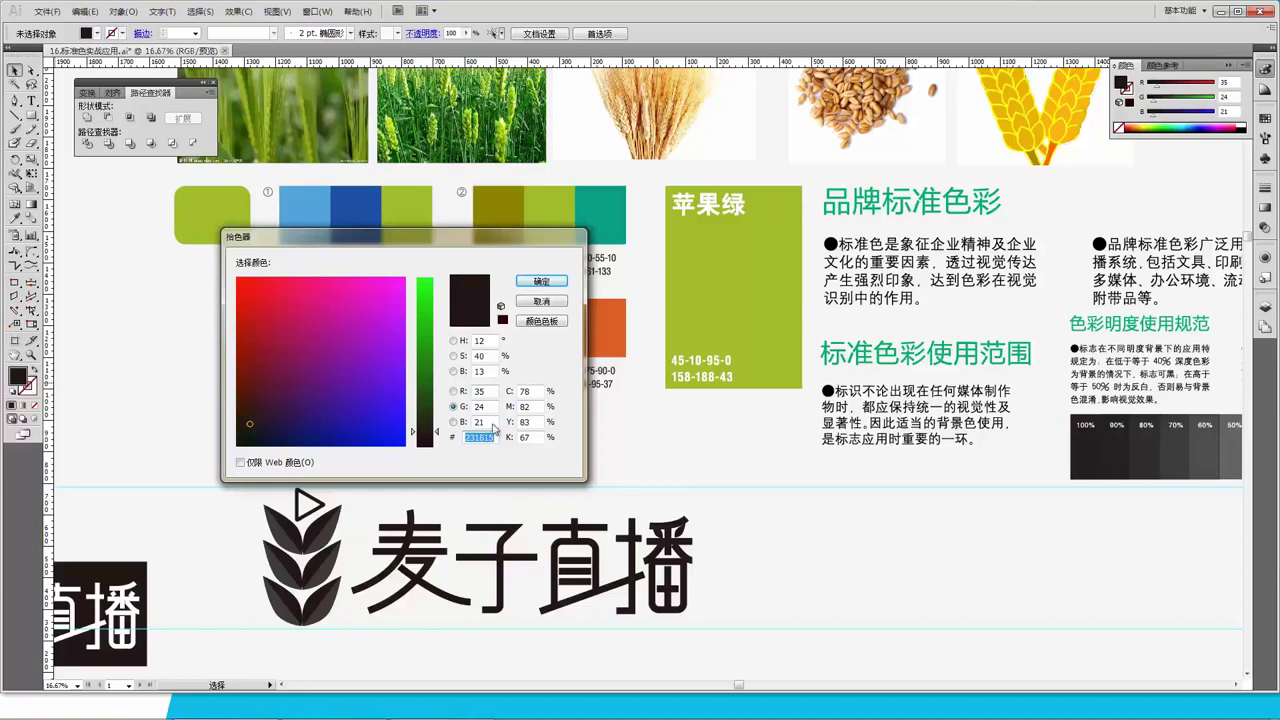
Examine the small-print notes on RGB, CMY and hexadecimal color notation near the RGB conversion list at 150% magnification
drag(929, 338, 303, 409)
drag(759, 113, 716, 327)
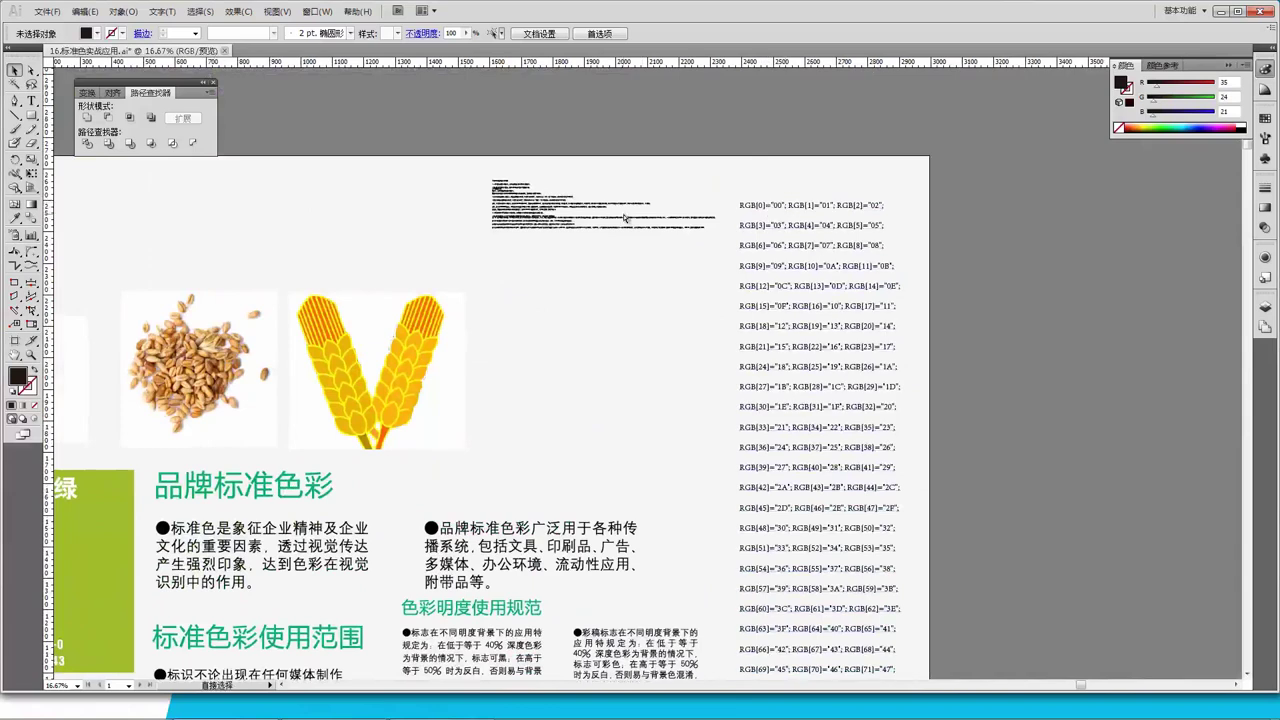
key(ctrl+=)
key(ctrl+=)
key(ctrl+=)
scroll(626, 223, up, 6)
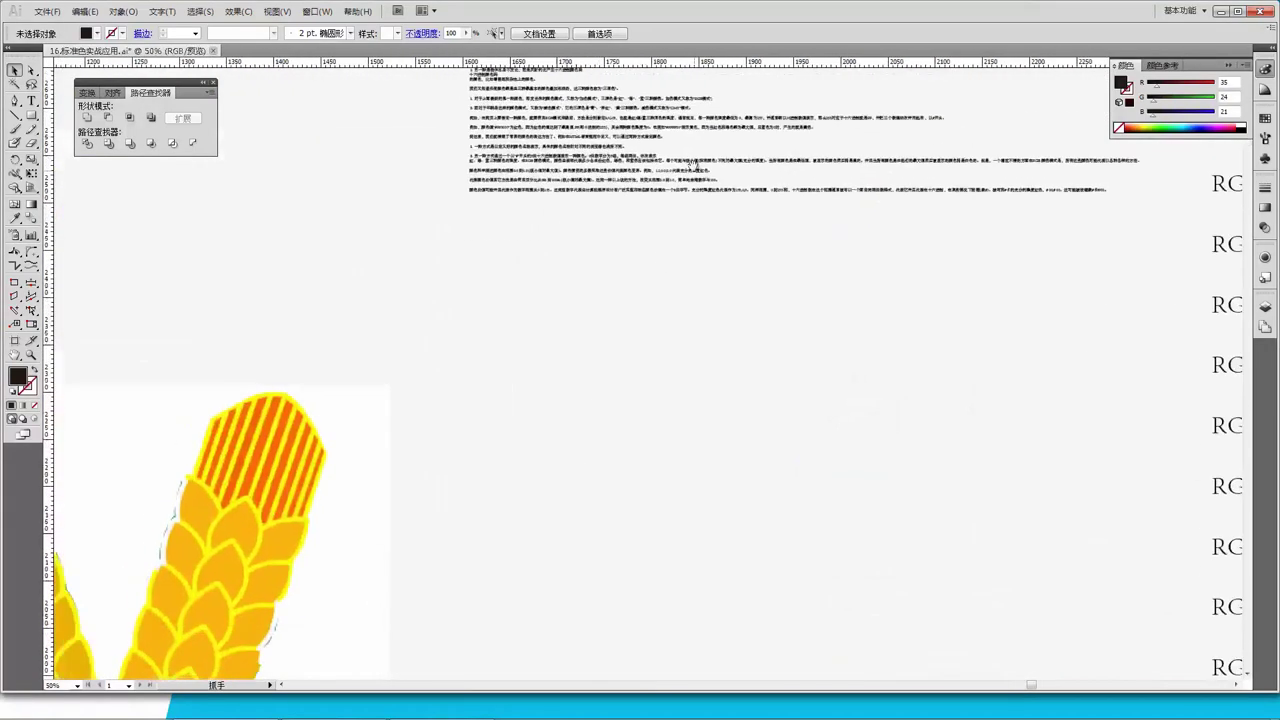
key(ctrl+=)
key(ctrl+=)
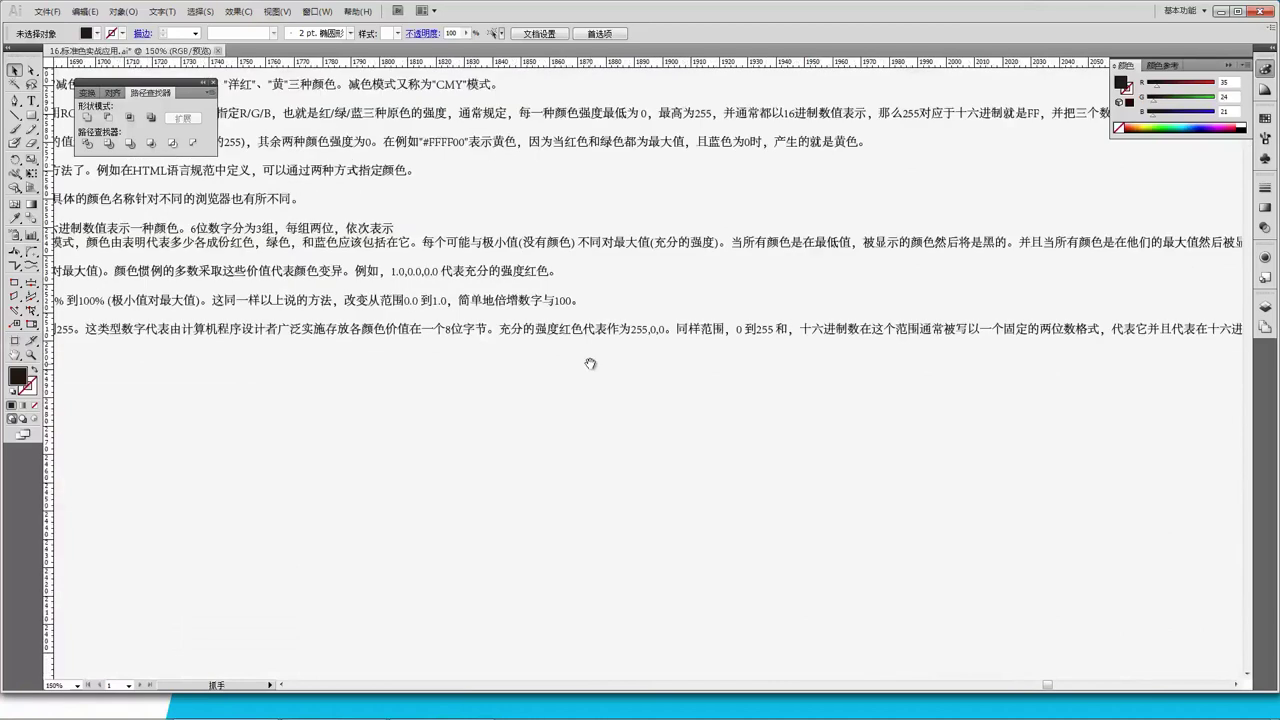
Examine the notes on emitted and reflected color and the RGB and CMY modes, checking the current fill in the Color Picker
scroll(541, 258, up, 5)
drag(541, 258, 603, 327)
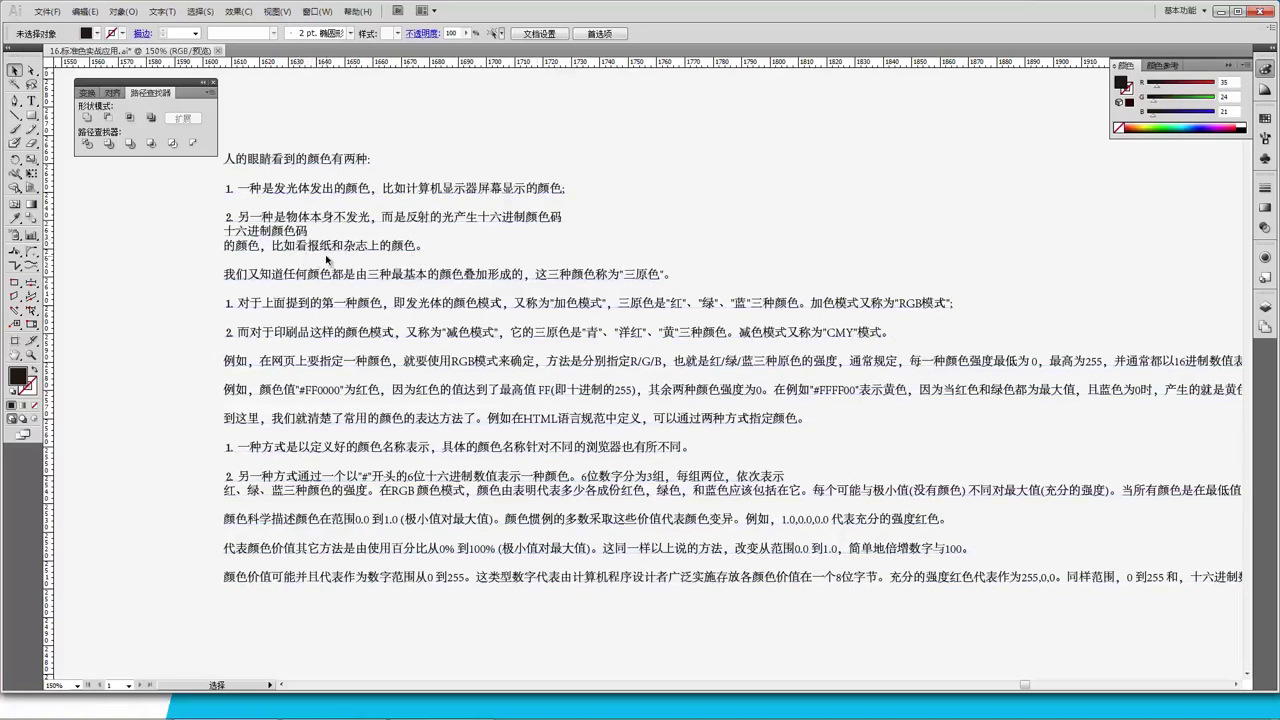
scroll(357, 258, down, 1)
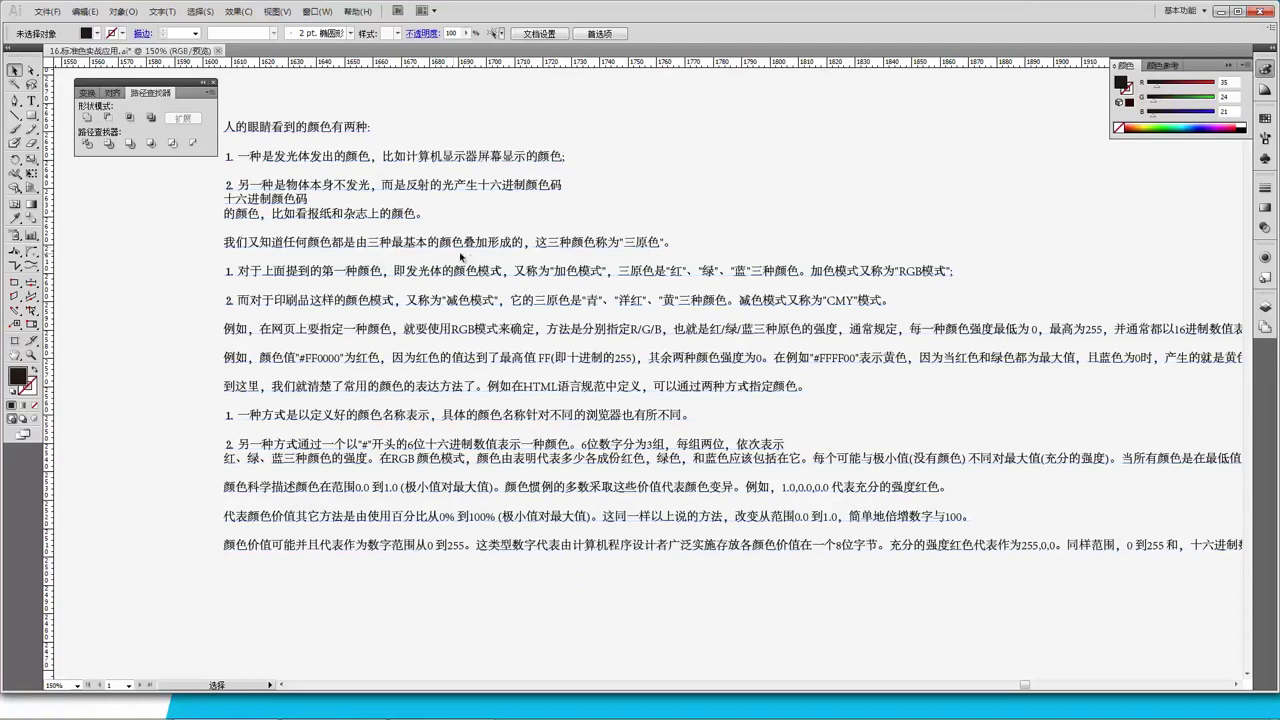
scroll(518, 258, down, 1)
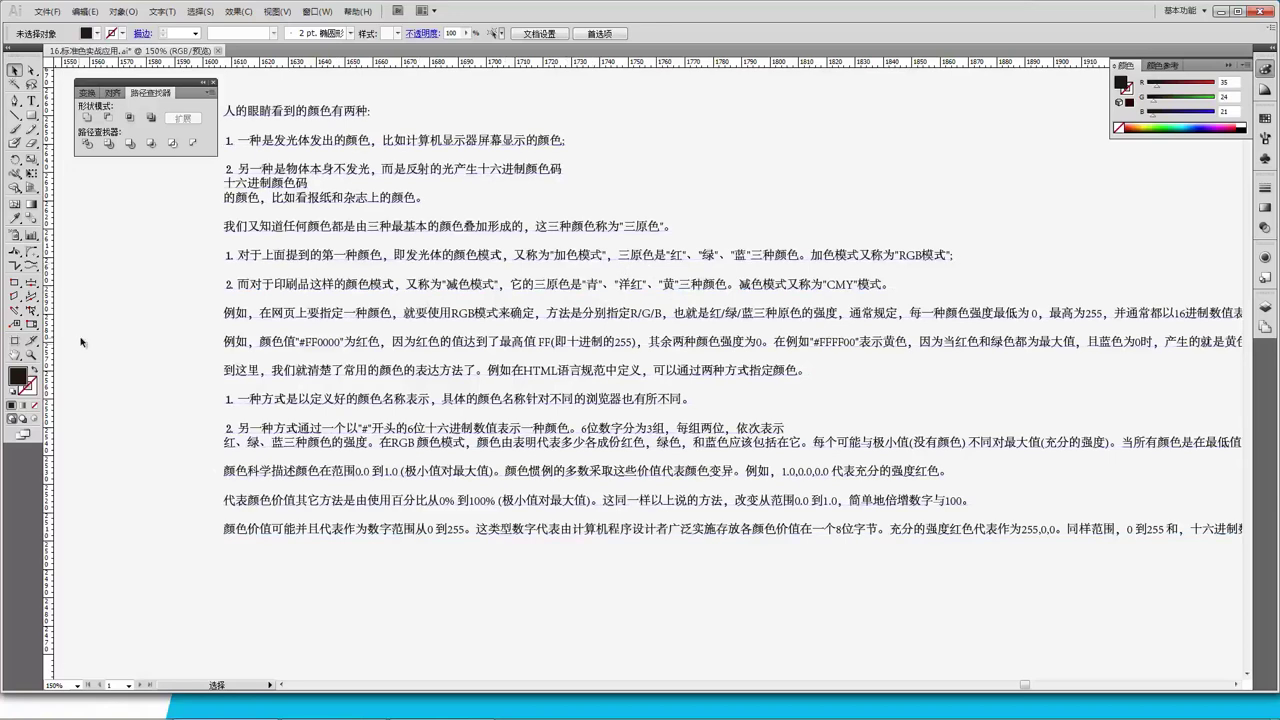
double_click(19, 379)
drag(611, 232, 267, 388)
click(444, 445)
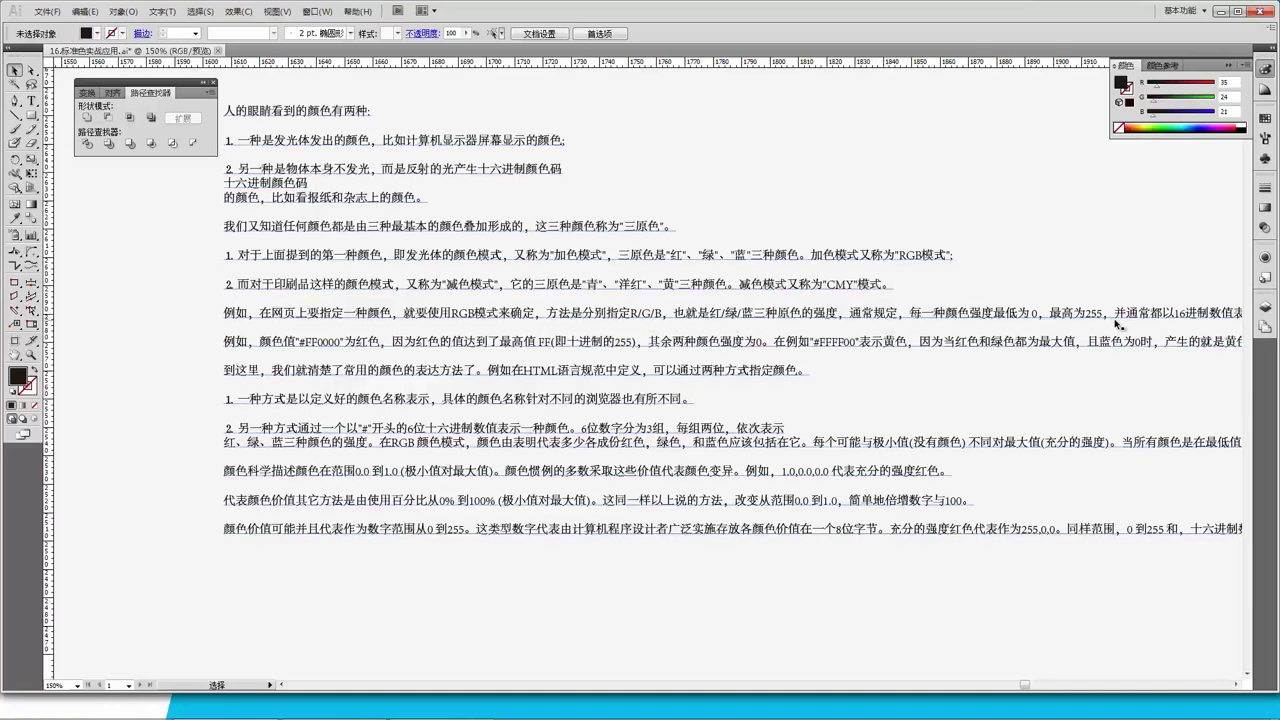
Read the note lines on writing RGB intensities as hexadecimal values, from 255 as FF to the "#FF0000" example
drag(1175, 295, 922, 271)
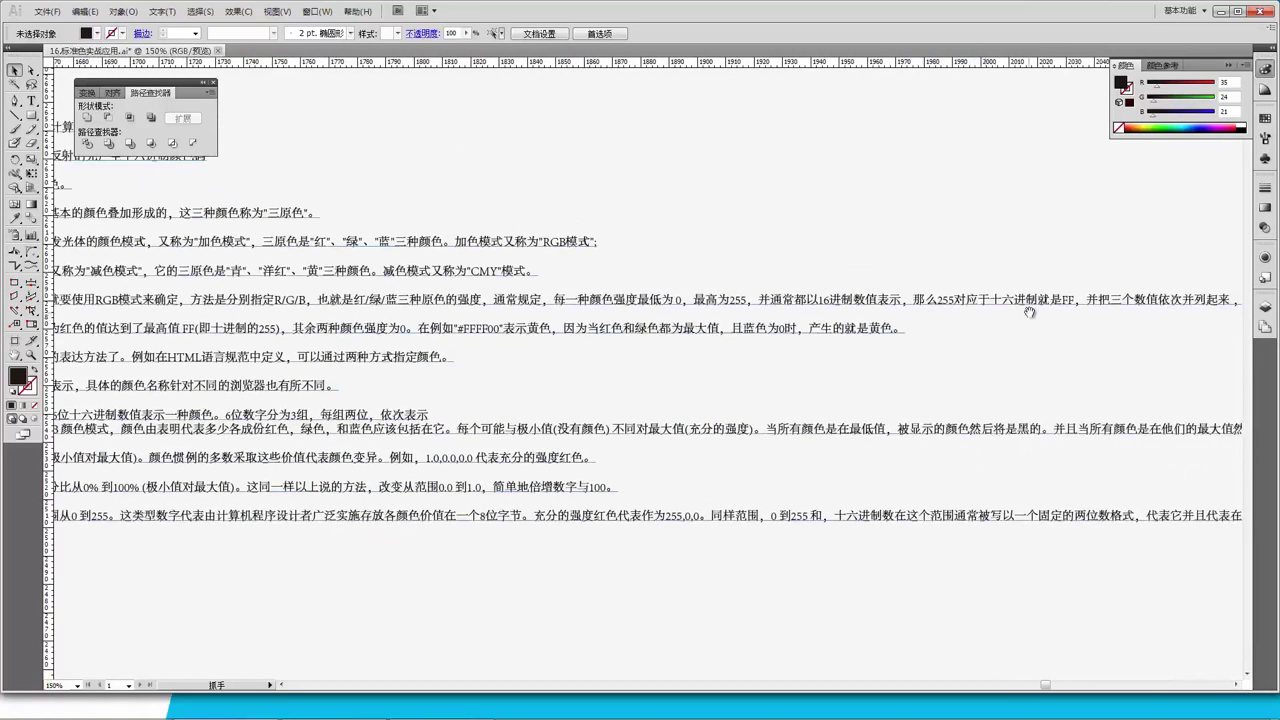
mouse_move(1081, 327)
mouse_down()
mouse_move(985, 326)
mouse_move(1151, 318)
mouse_up()
drag(841, 314, 1061, 316)
drag(904, 316, 987, 317)
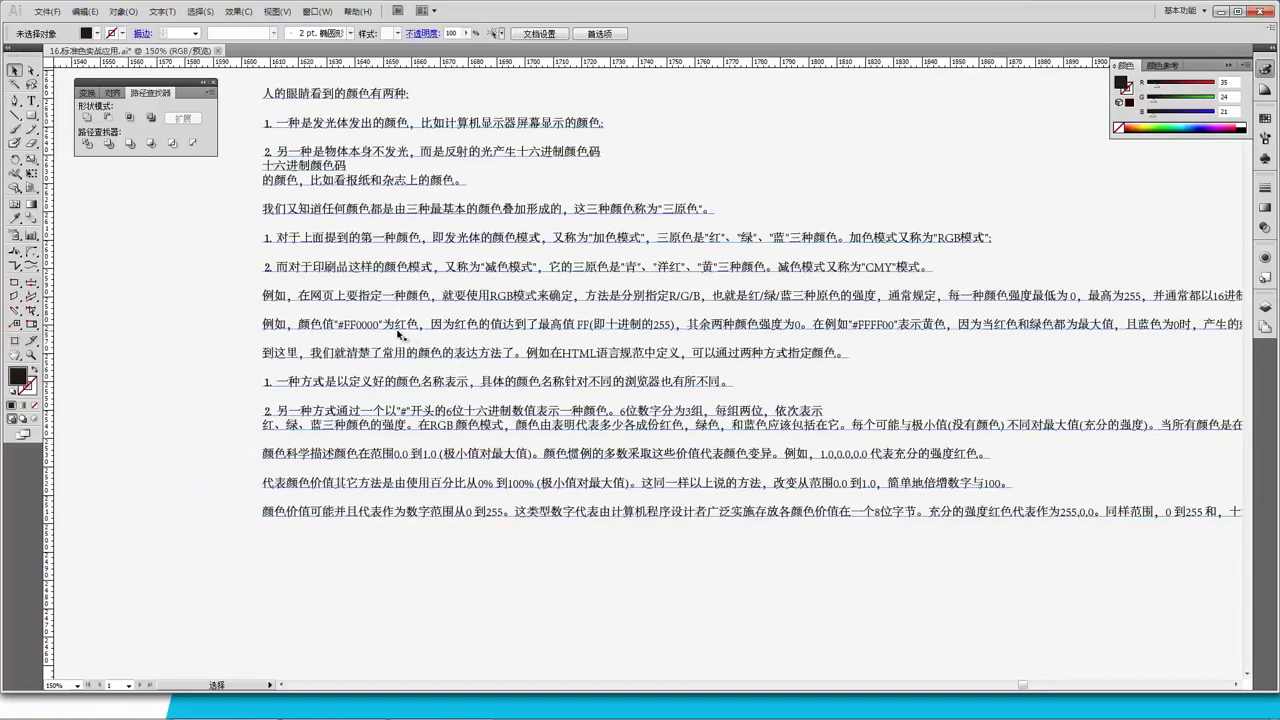
click(162, 360)
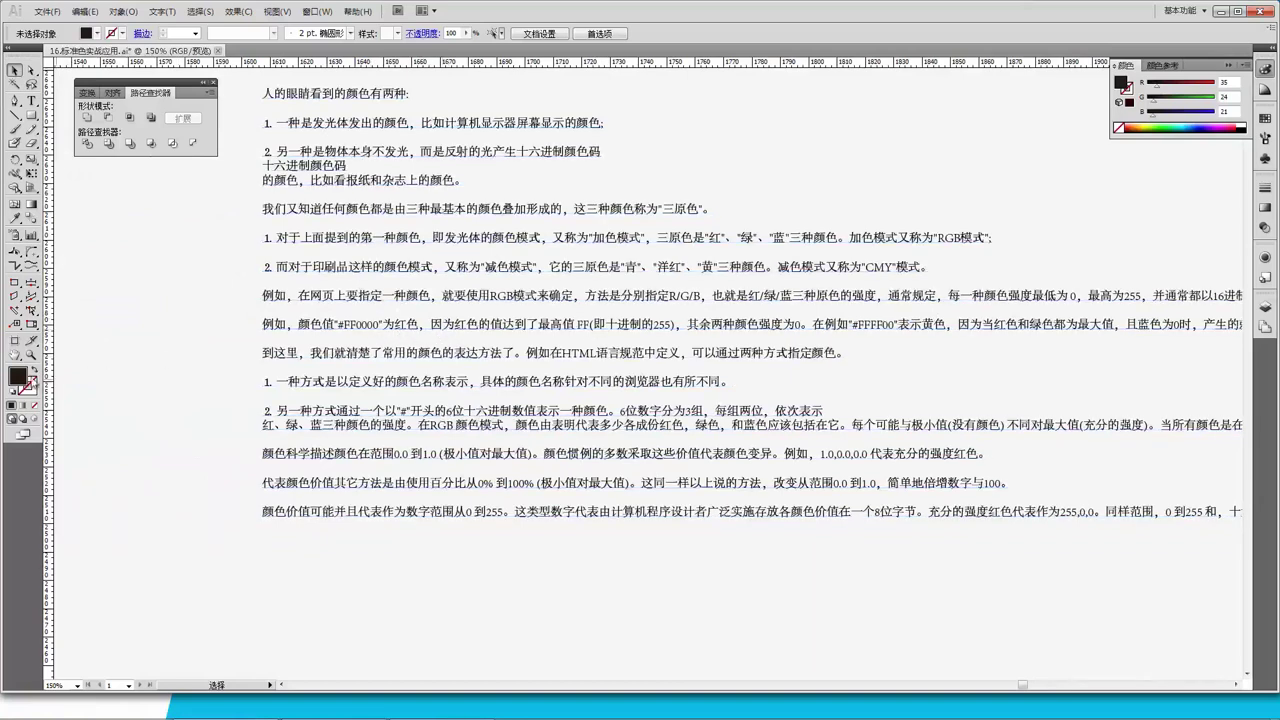
Try the hexadecimal code ff0000 as the fill color in the Color Picker, then discard the change
double_click(18, 376)
drag(655, 240, 847, 292)
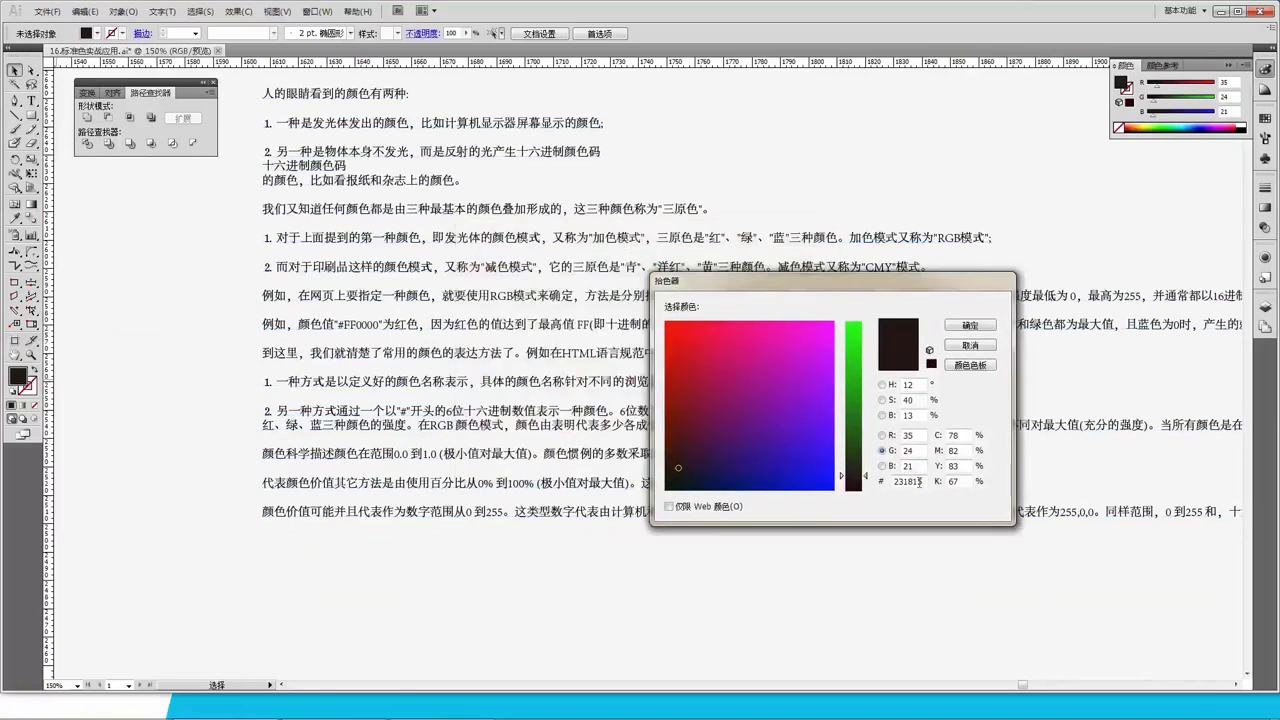
double_click(921, 482)
text(ff0000)
click(866, 500)
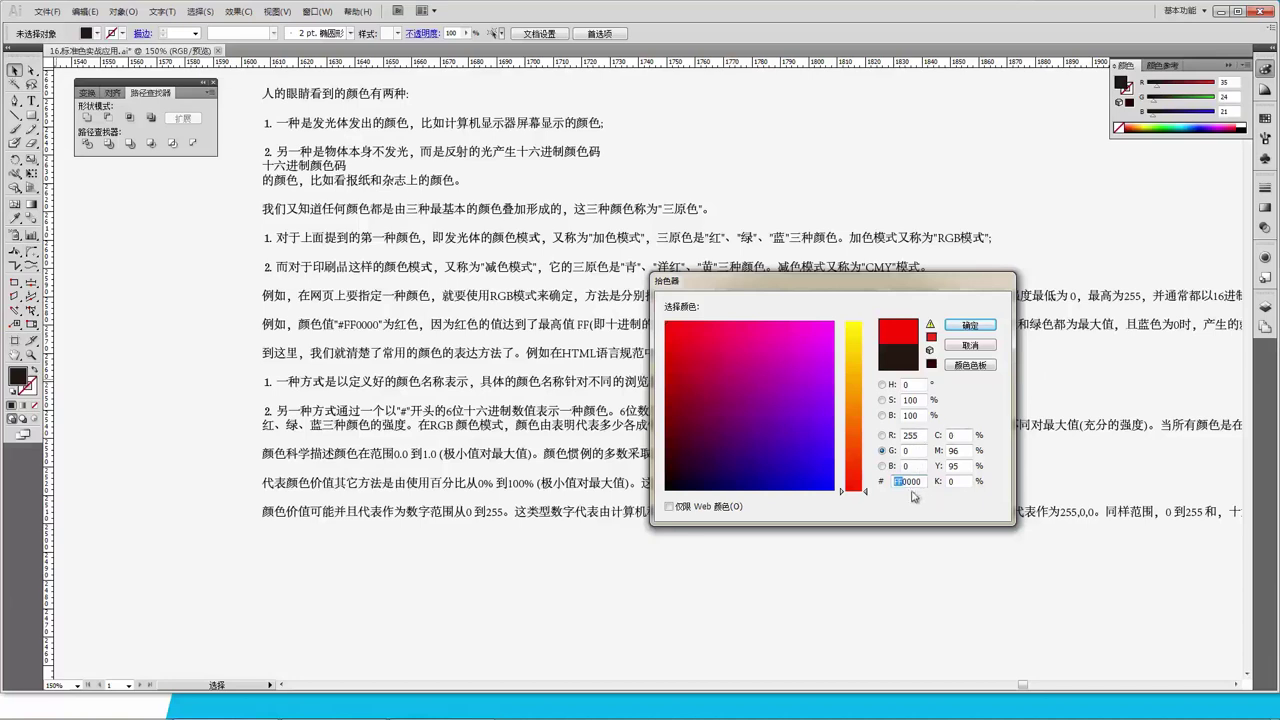
click(978, 348)
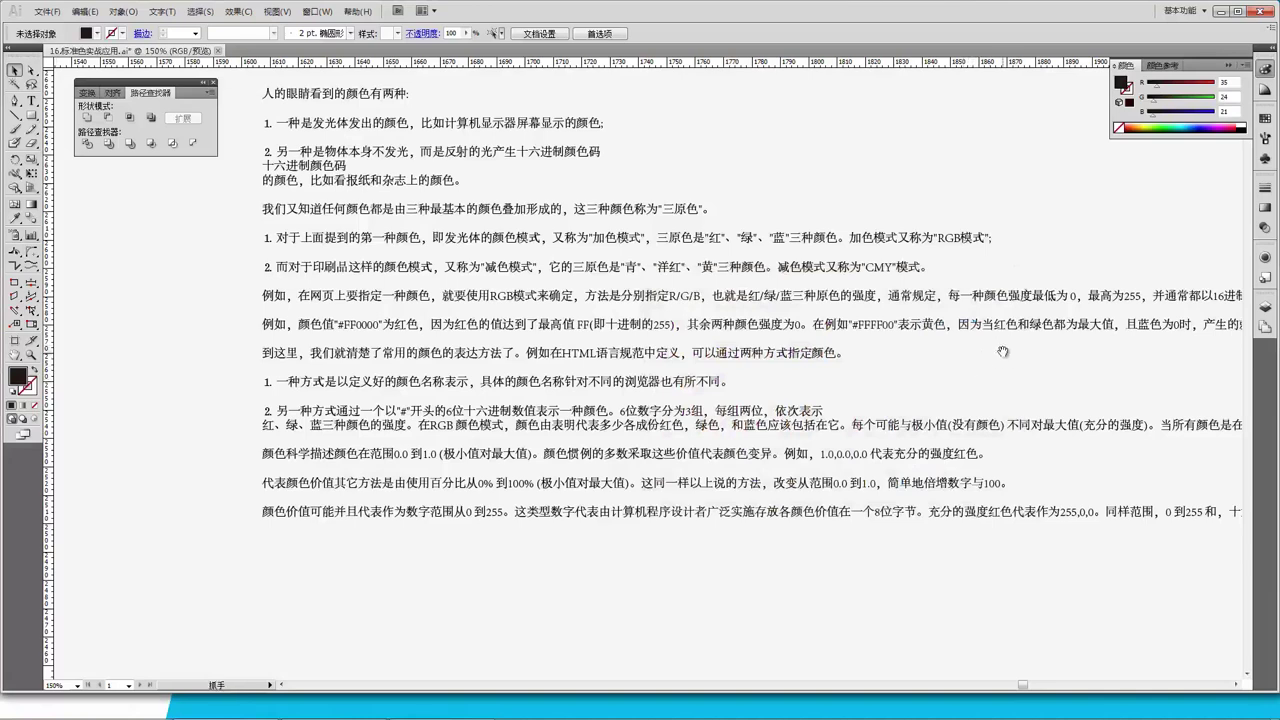
Highlight the current fill's hexadecimal code in the Color Picker beside the six-digit notation notes, and leave the fill as it is
drag(1010, 366, 858, 368)
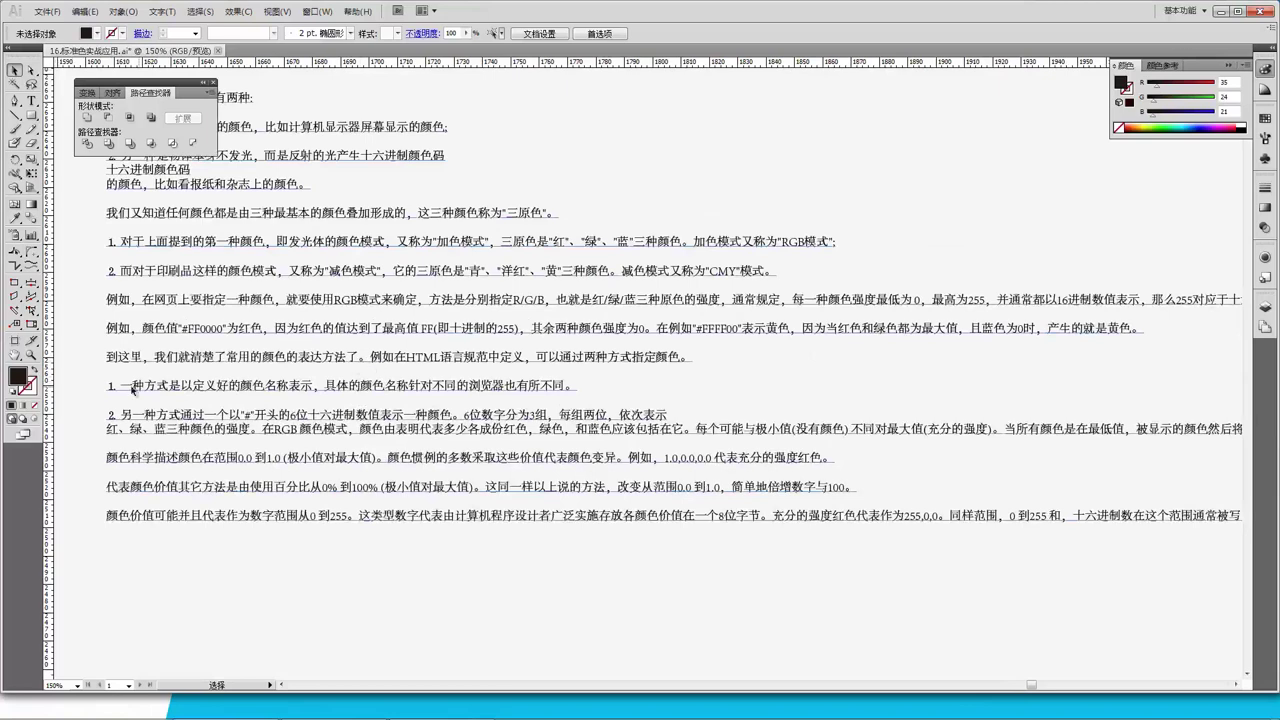
double_click(18, 377)
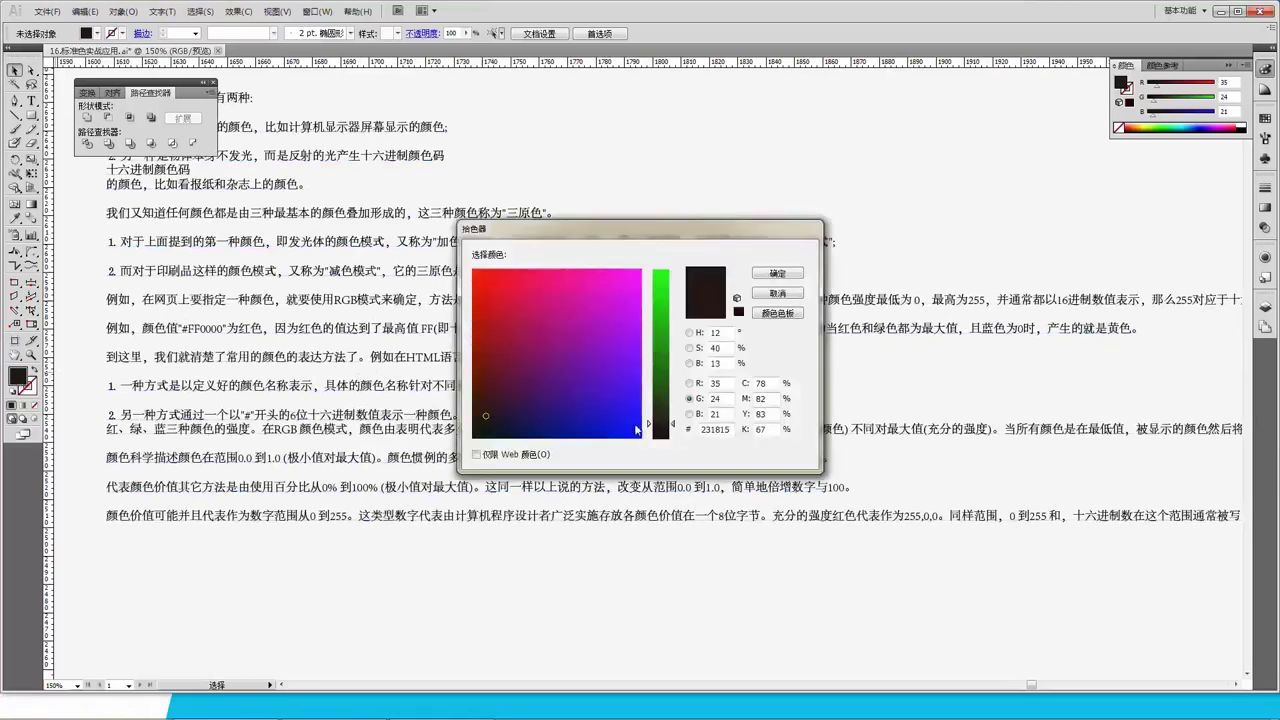
double_click(724, 430)
drag(694, 241, 522, 395)
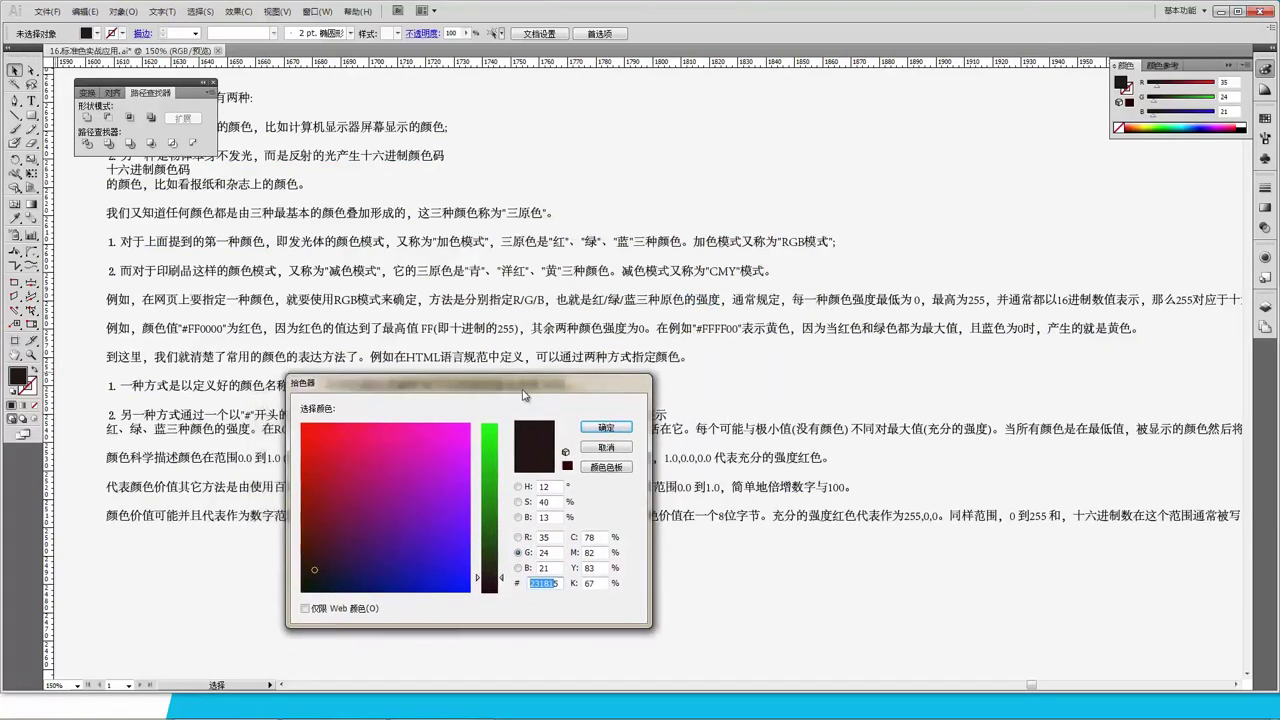
click(610, 449)
Examine the RGB-to-hexadecimal conversion list at 33.33% magnification and inspect the current fill's code in the Color Picker
key(z)
alt+click(741, 369)
scroll(837, 333, right, 10)
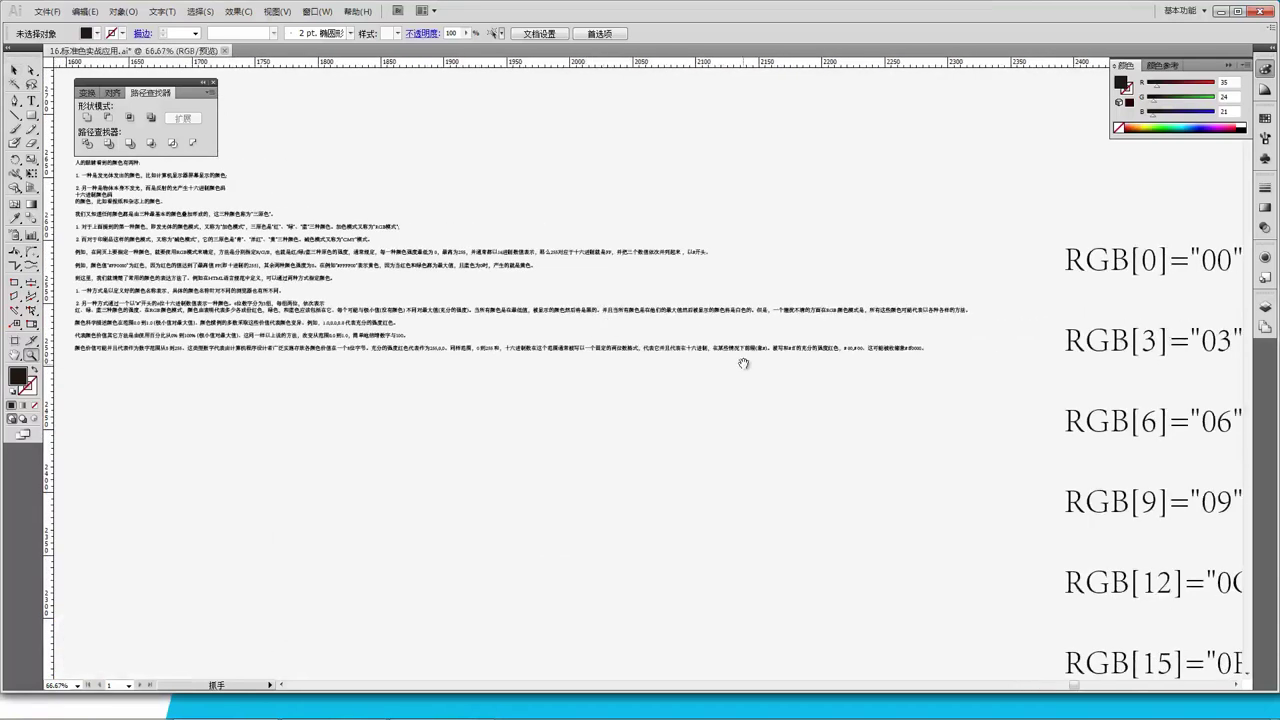
alt+click(663, 249)
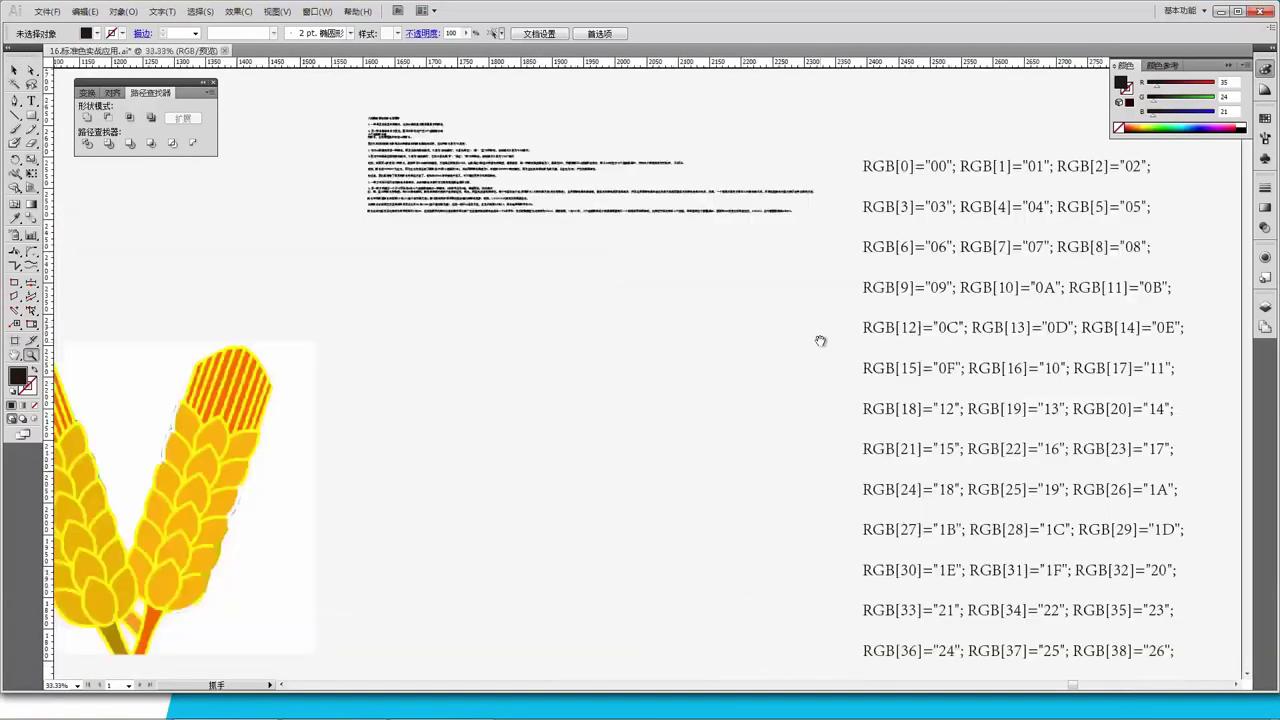
alt+click(794, 329)
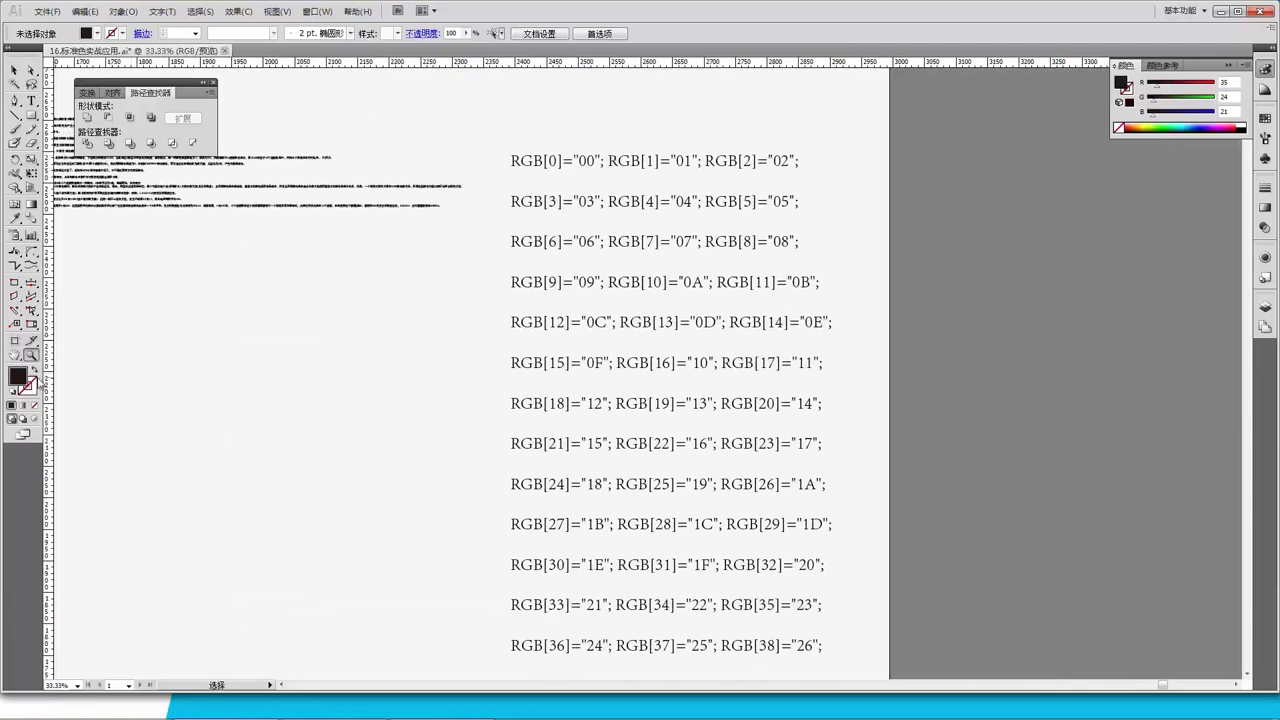
double_click(27, 381)
drag(725, 429, 673, 431)
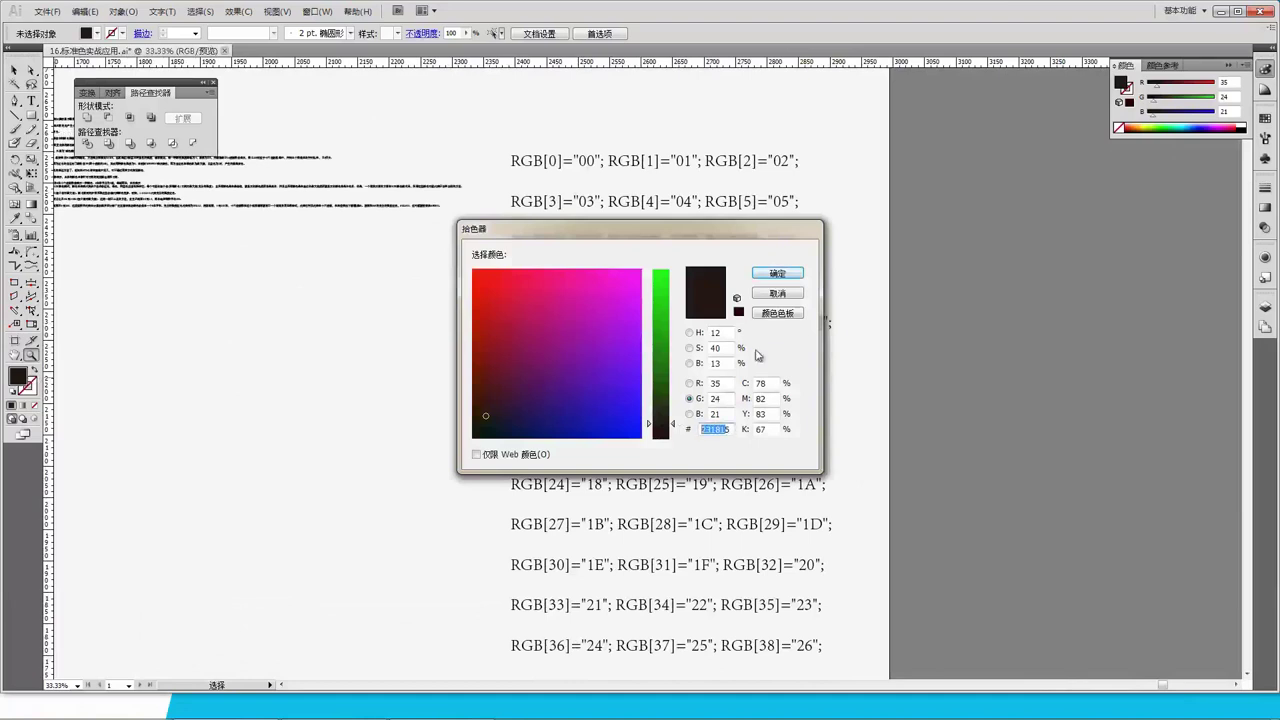
click(790, 297)
Select the RGB conversion list text beside the brand color guidelines and look over its entries at 16.67% magnification
drag(479, 373, 652, 321)
alt+click(652, 321)
alt+click(660, 322)
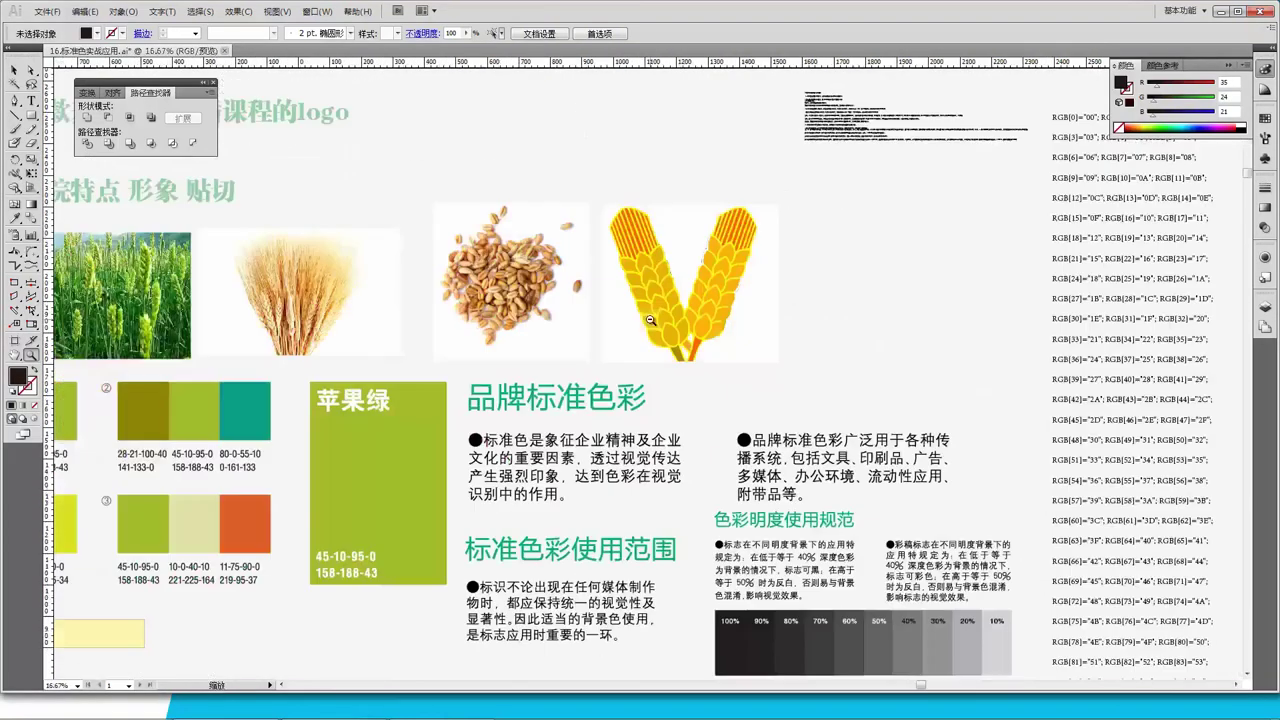
scroll(877, 351, down, 2)
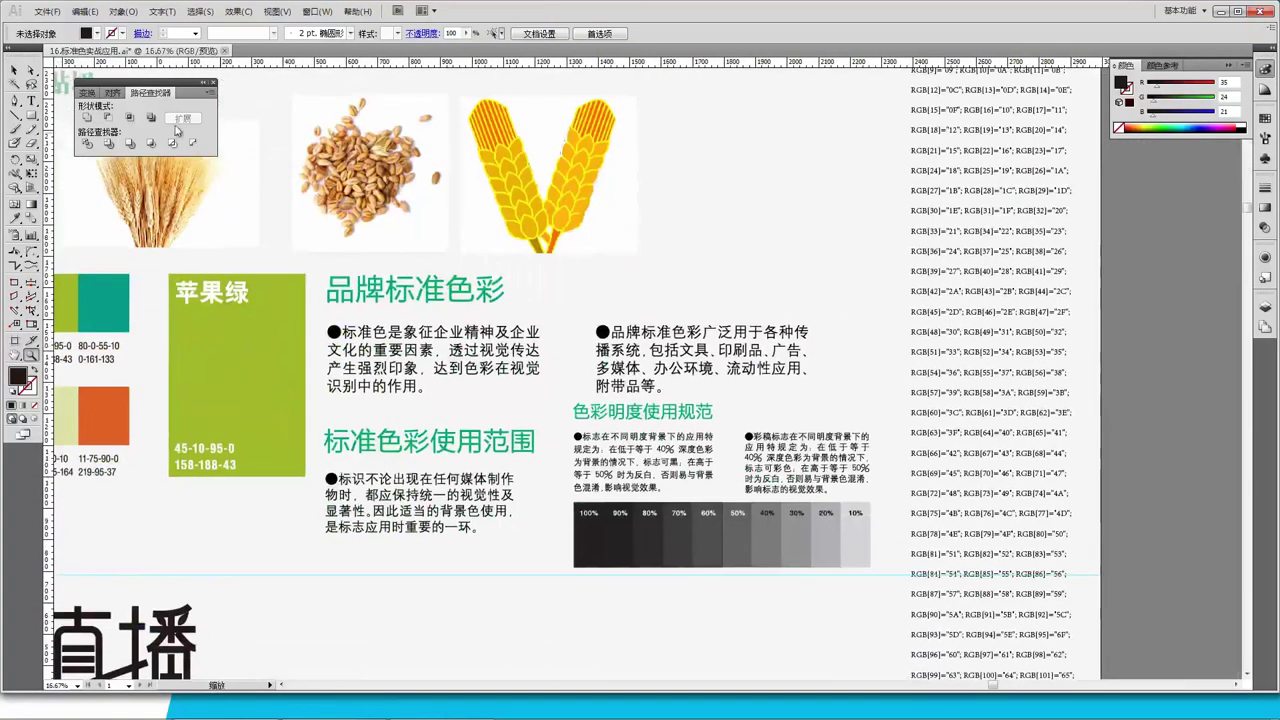
click(15, 70)
click(993, 273)
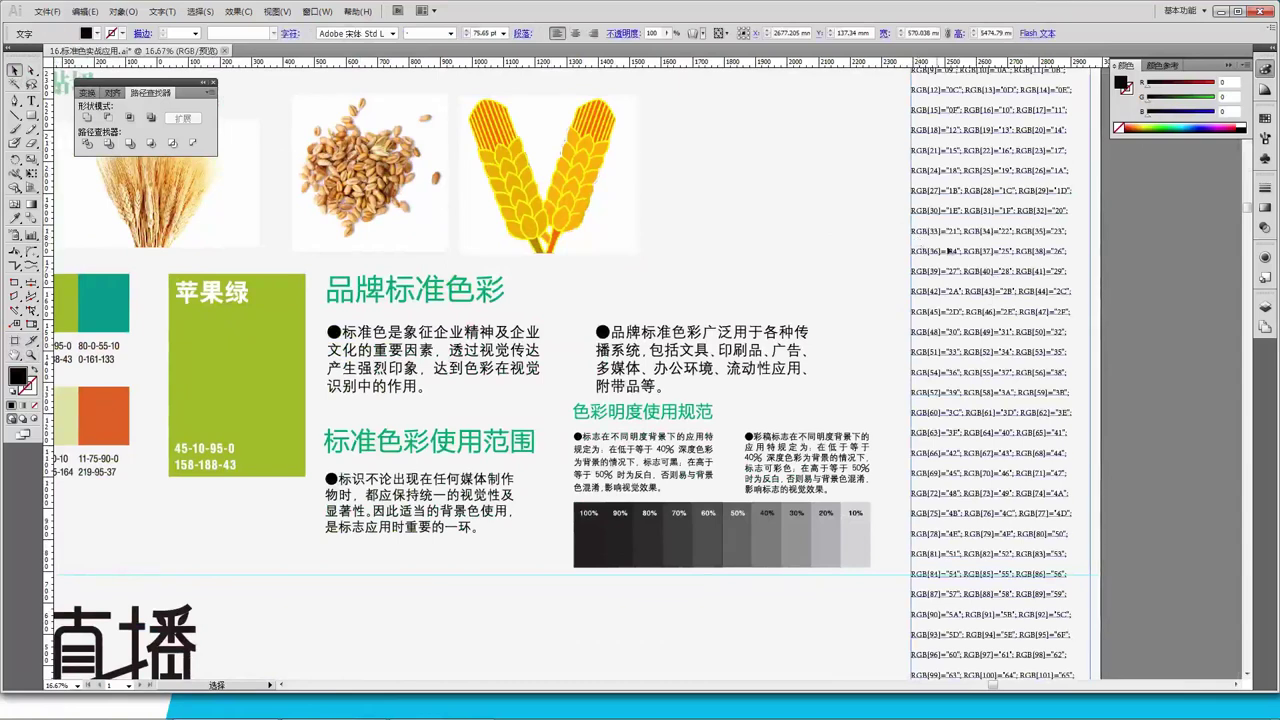
scroll(930, 245, up, 3)
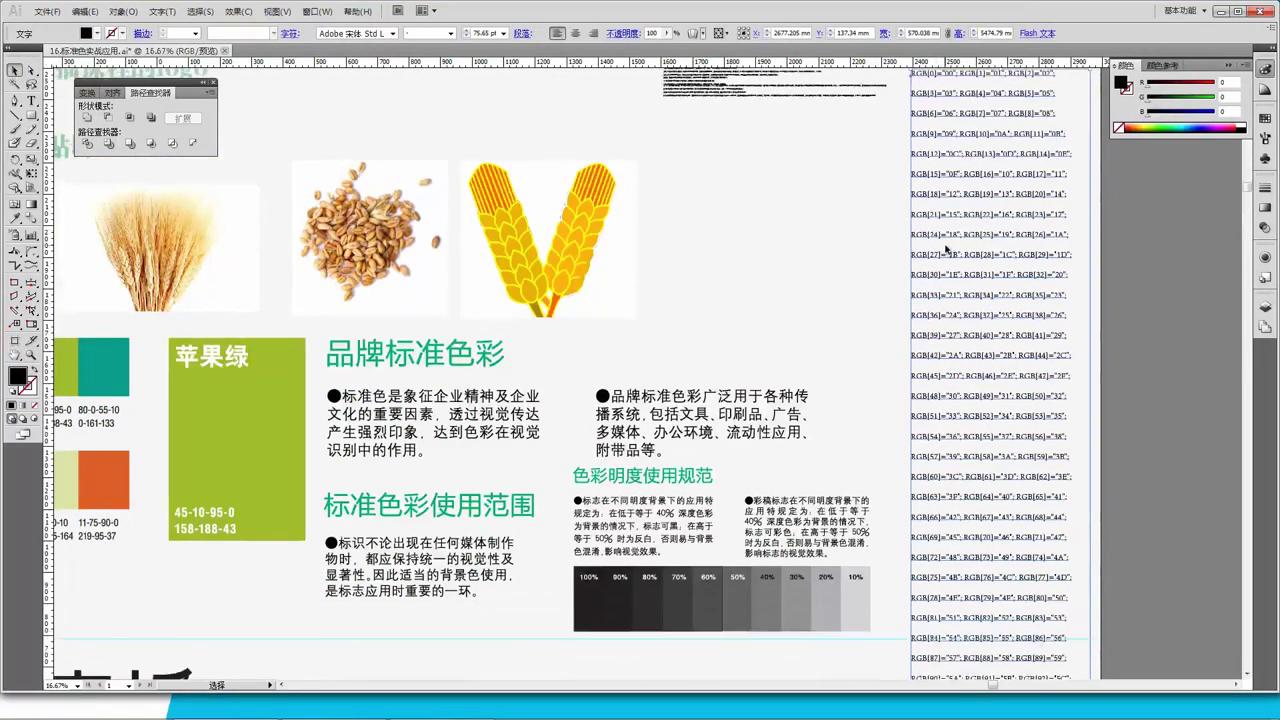
scroll(945, 248, down, 3)
Review the color schemes above the logo, selecting the 麦子直播 lettering and the three swatches of scheme ④ for comparison
drag(430, 280, 714, 320)
drag(776, 420, 750, 273)
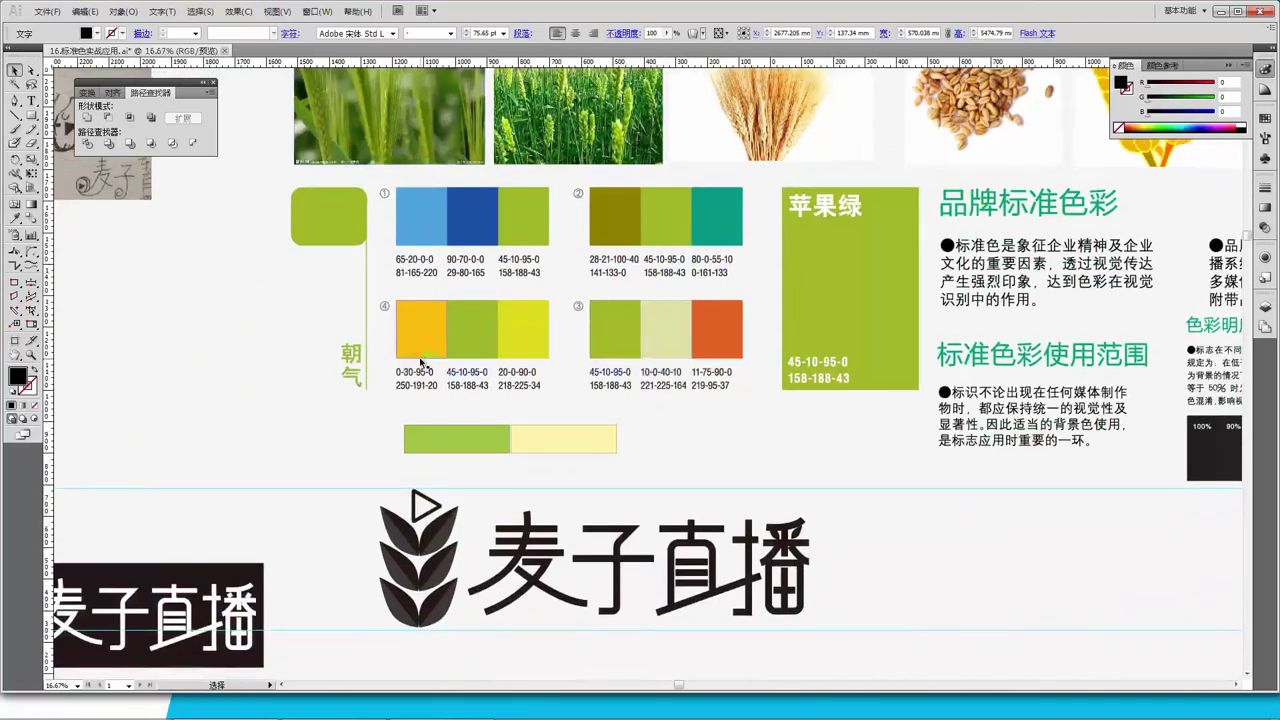
scroll(469, 330, up, 1)
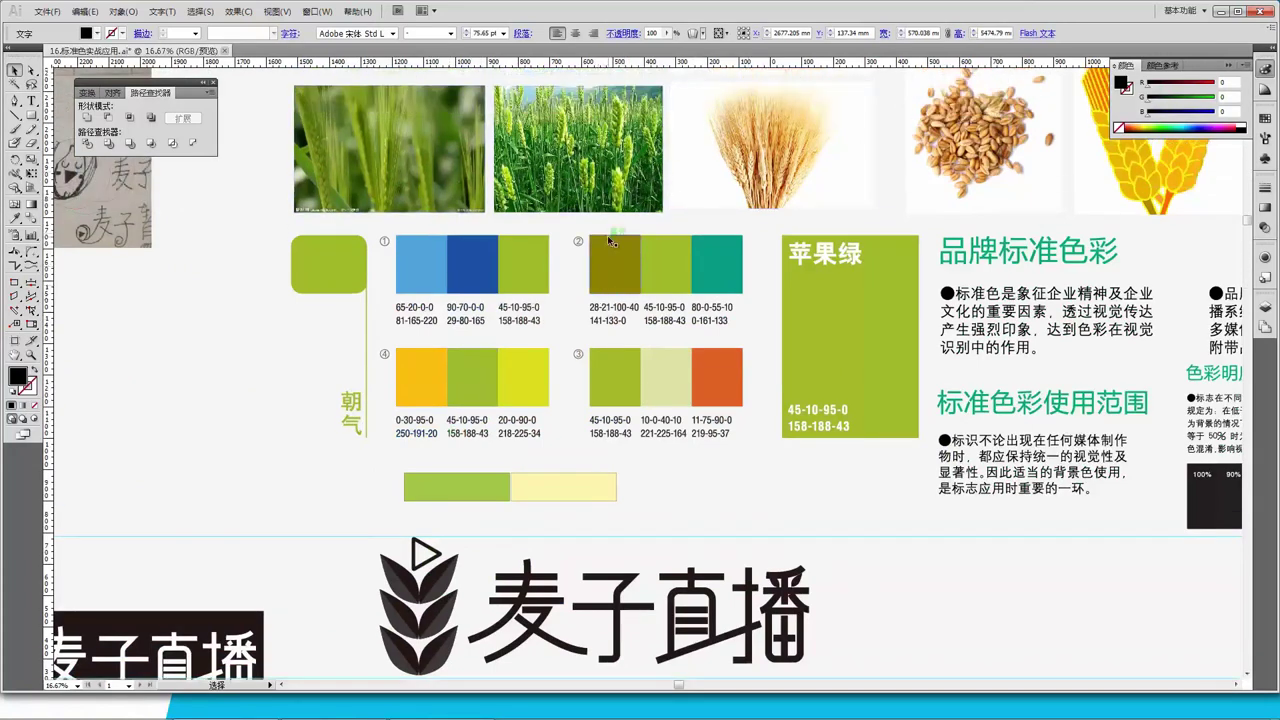
scroll(600, 266, down, 1)
drag(490, 530, 824, 634)
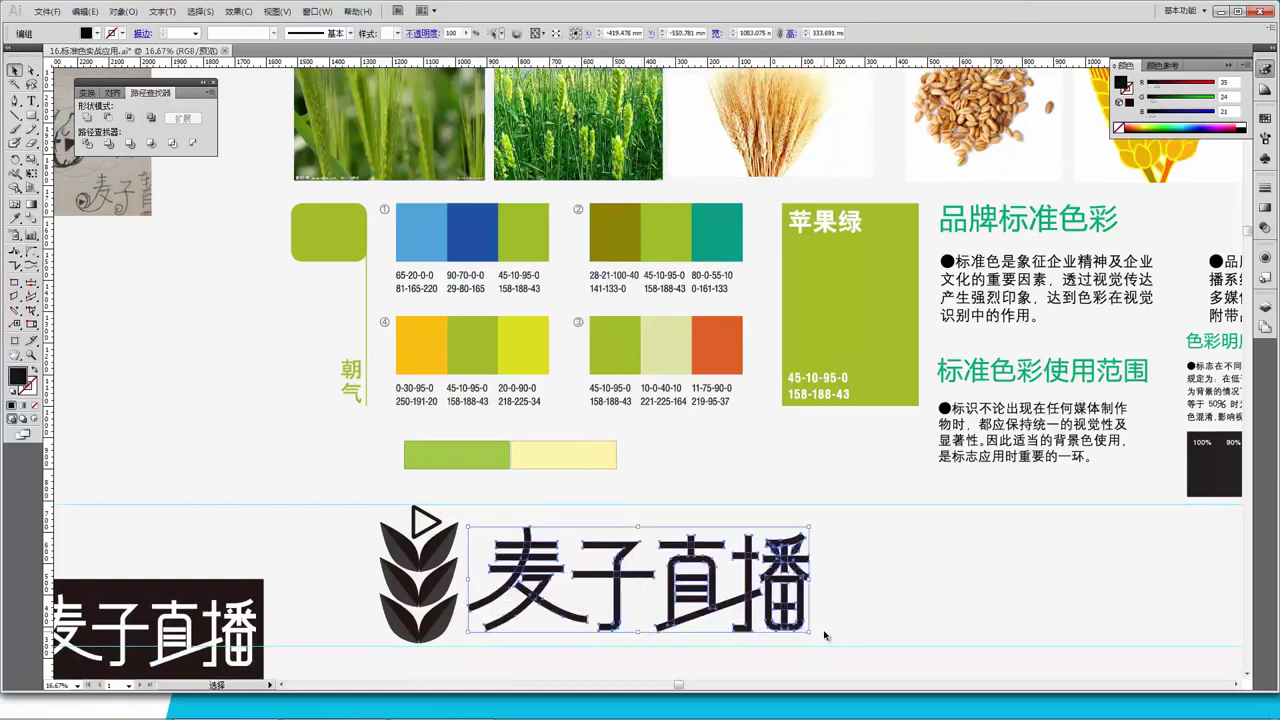
click(478, 368)
click(526, 350)
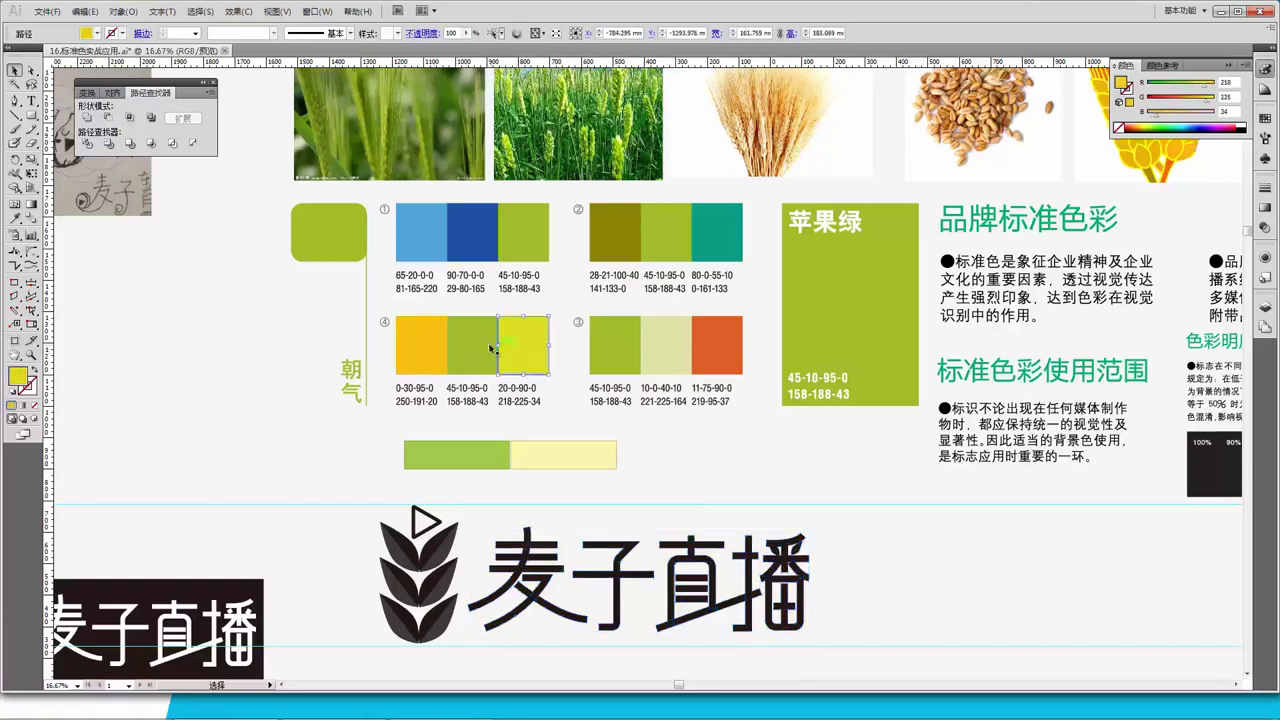
drag(387, 345, 551, 369)
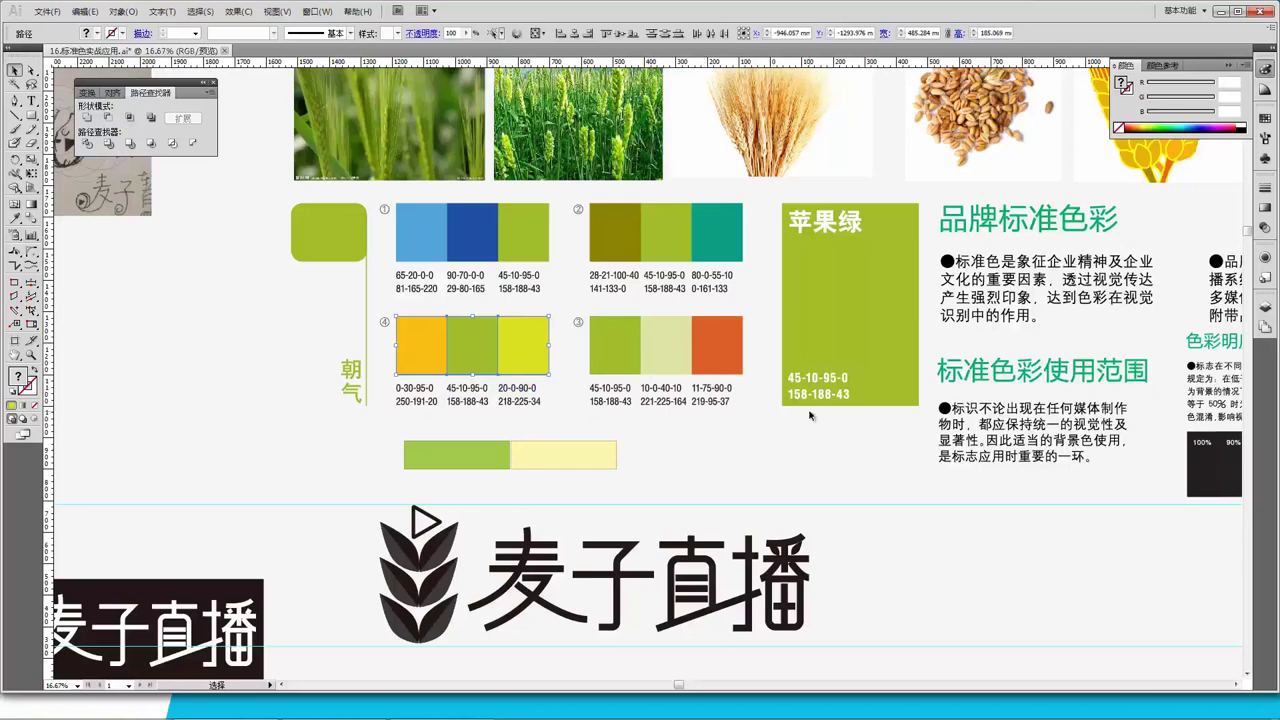
Compare the swatches of schemes ③ and ④ with the wheat reference photos and the black logo
drag(897, 444, 745, 349)
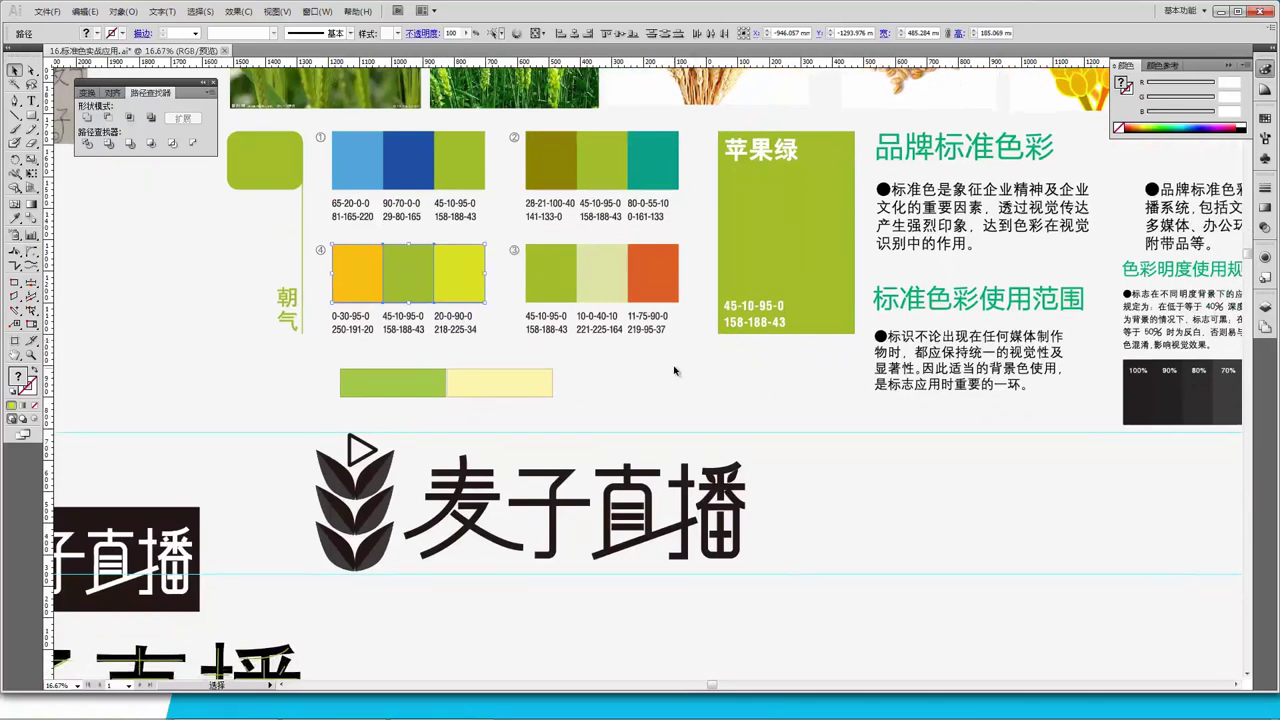
scroll(732, 352, up, 1)
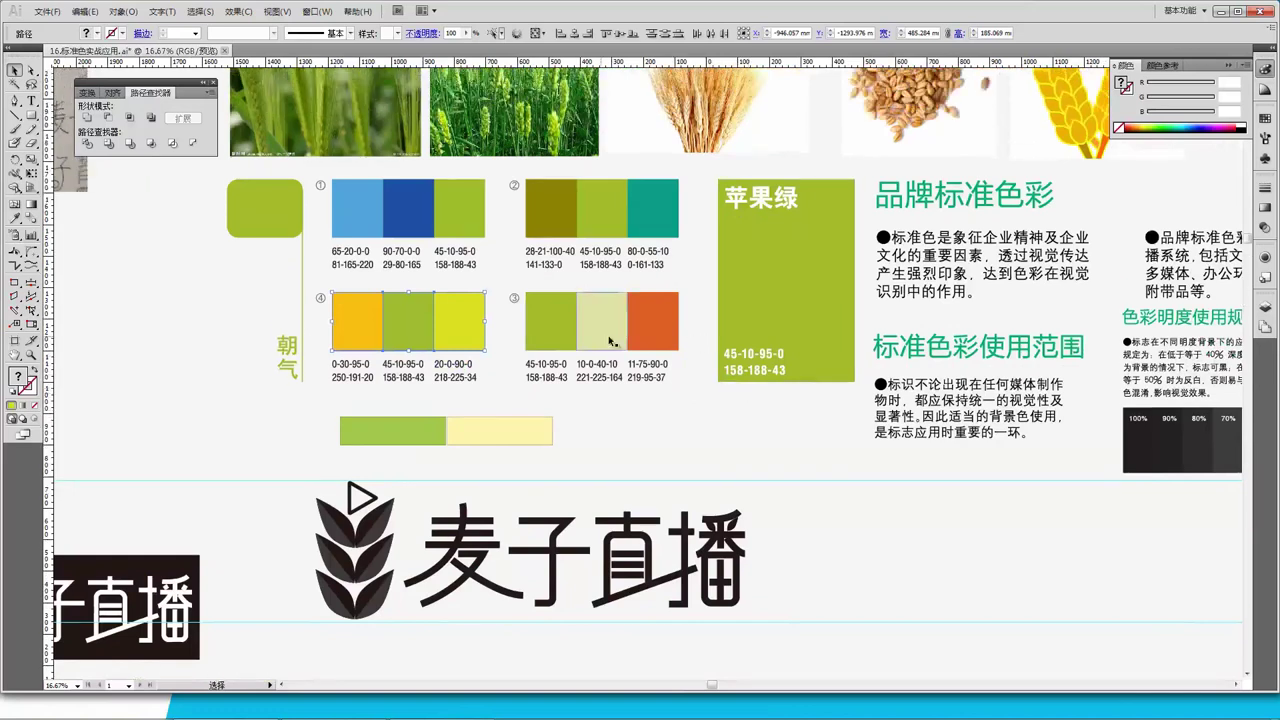
scroll(548, 373, up, 1)
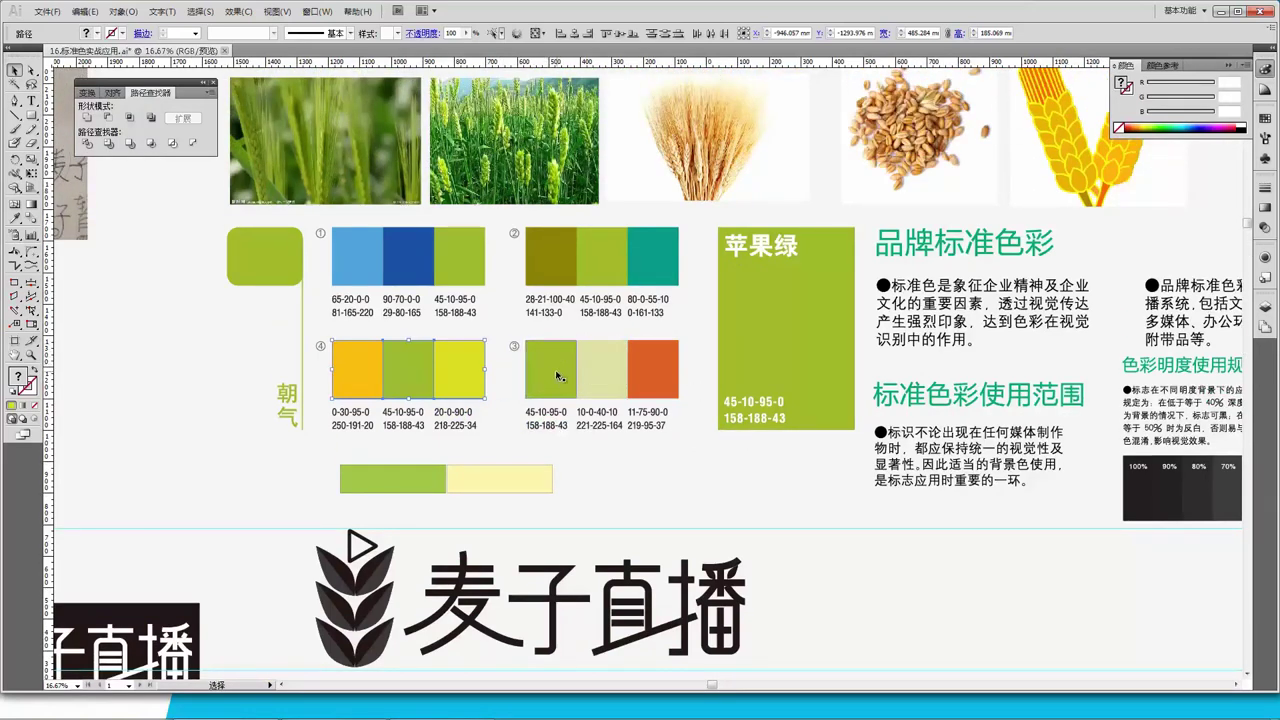
scroll(530, 416, up, 1)
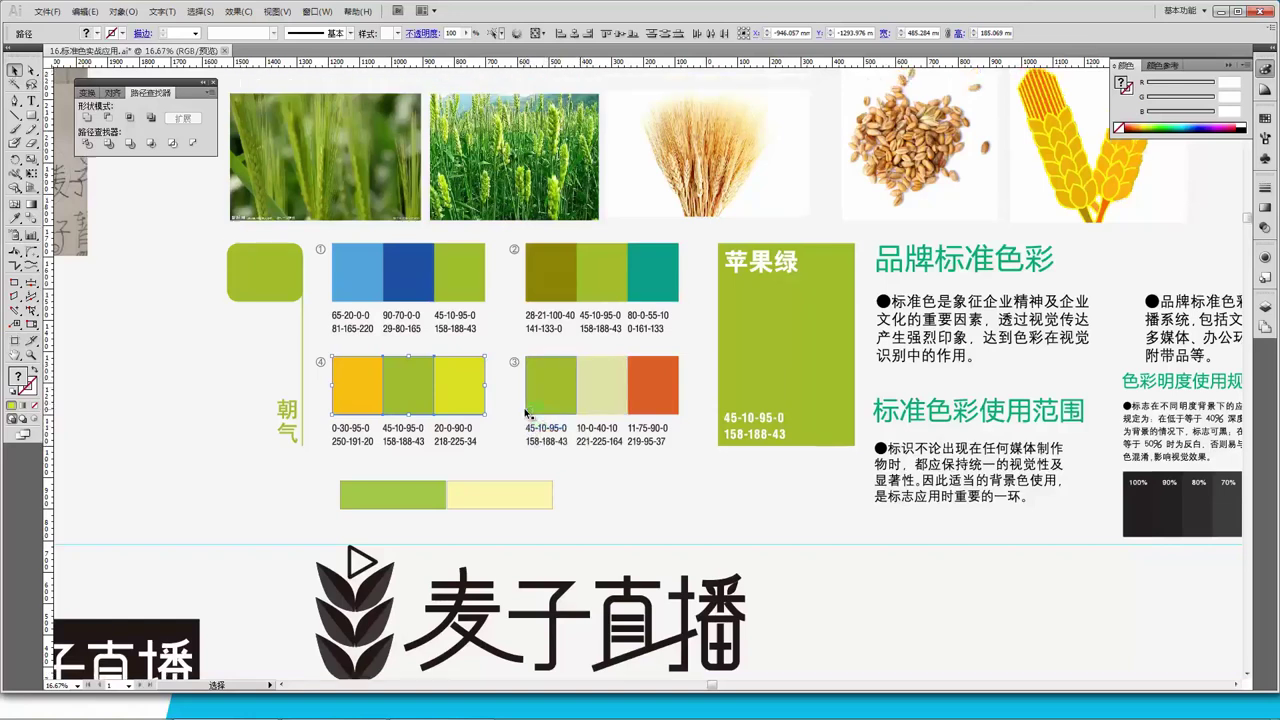
scroll(562, 424, down, 1)
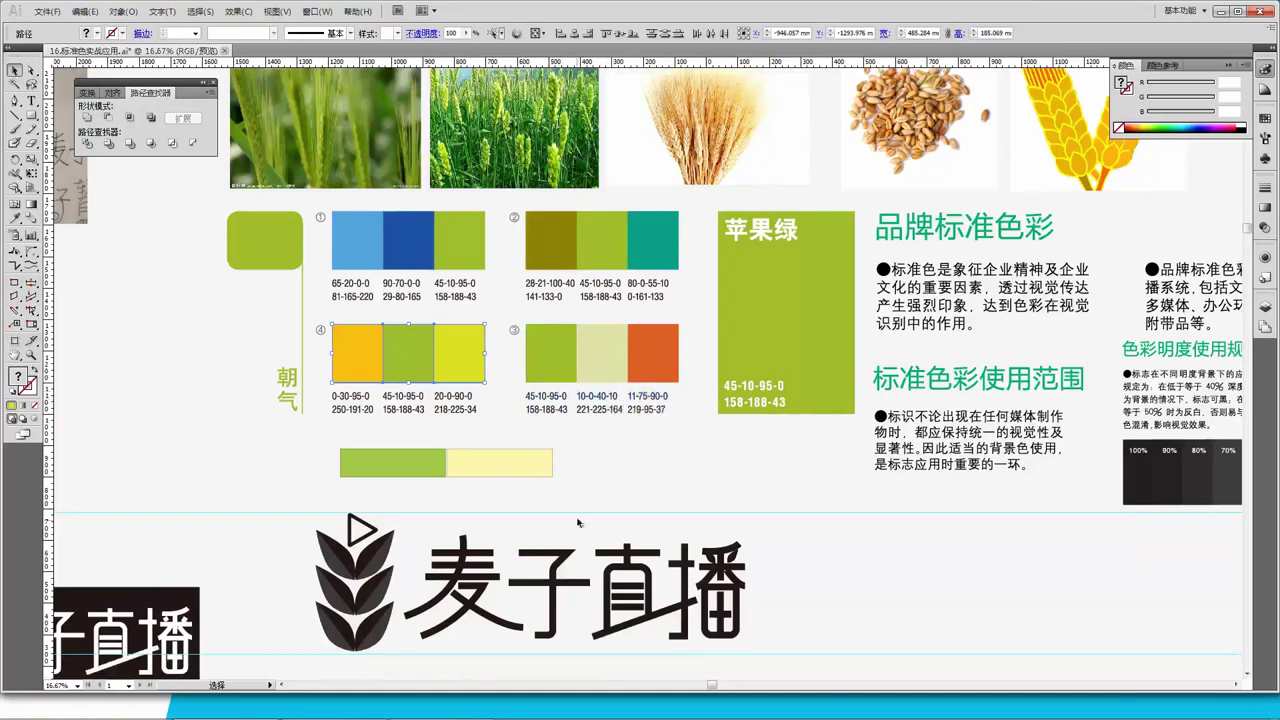
scroll(420, 515, down, 1)
Recolor the 麦子直播 lettering with the green 158-188-43 sampled from the middle swatch of scheme ④ using the Eyedropper
drag(436, 483, 748, 591)
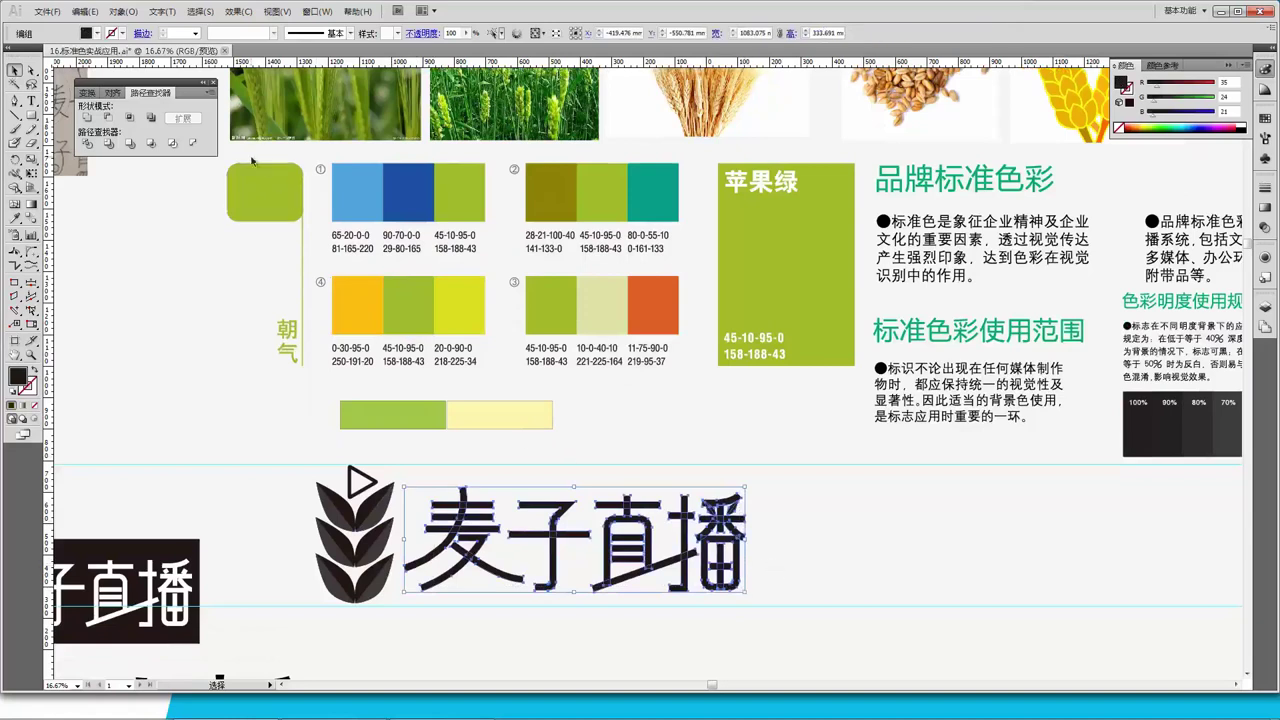
key(i)
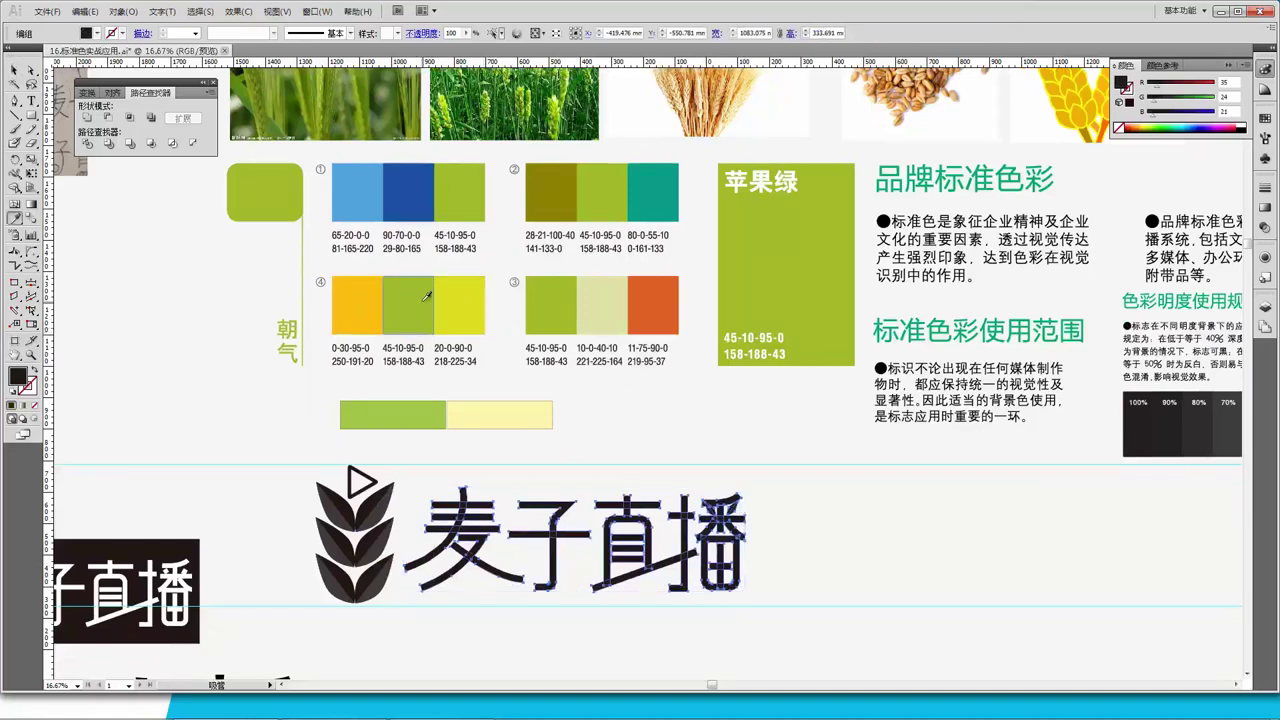
click(425, 295)
click(15, 70)
click(771, 543)
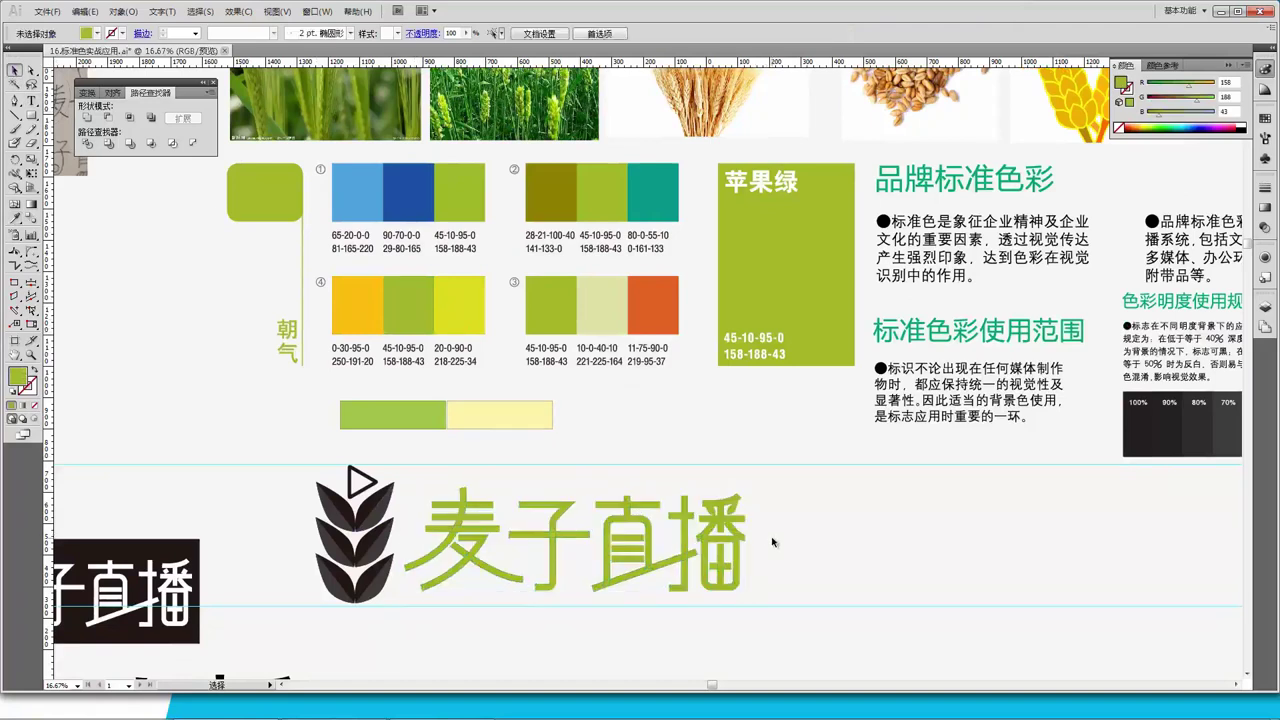
scroll(750, 510, down, 2)
scroll(770, 506, down, 2)
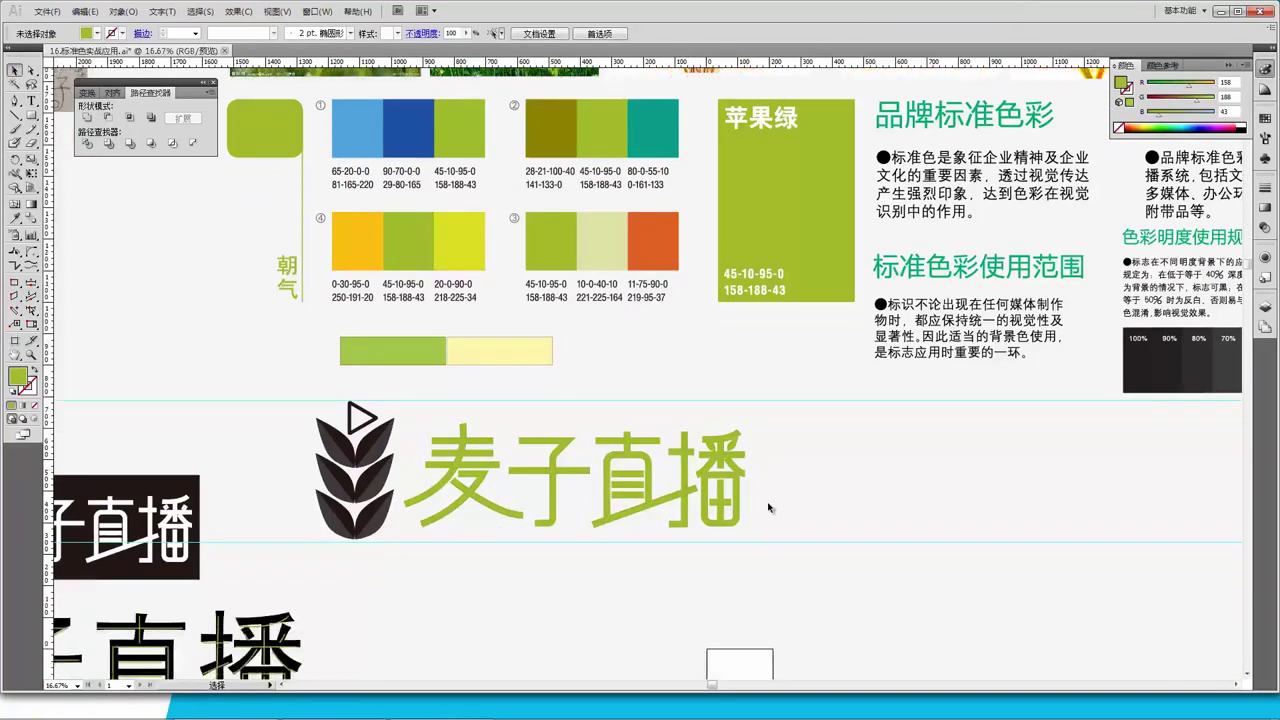
Recolor the outer halves of the wheat icon's bottom leaf pair with green 158-188-43 sampled from scheme ④ using the Eyedropper
drag(767, 540, 460, 422)
click(777, 464)
click(381, 522)
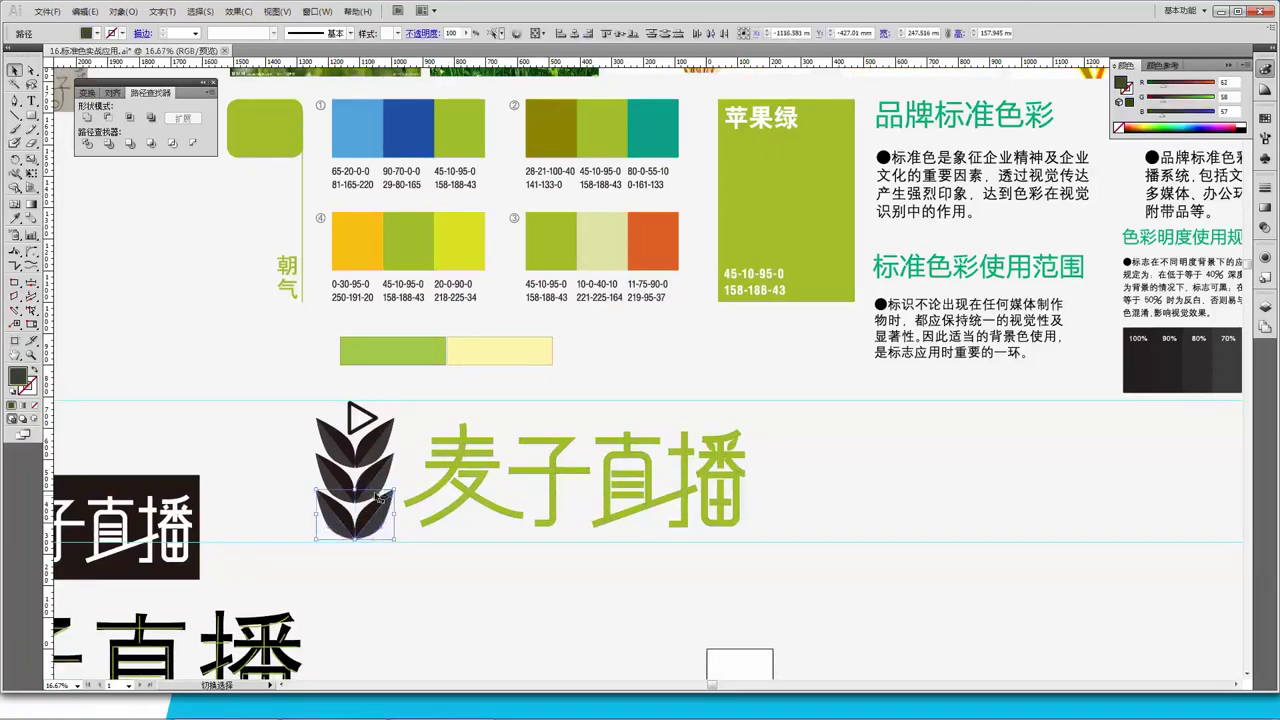
shift+click(381, 484)
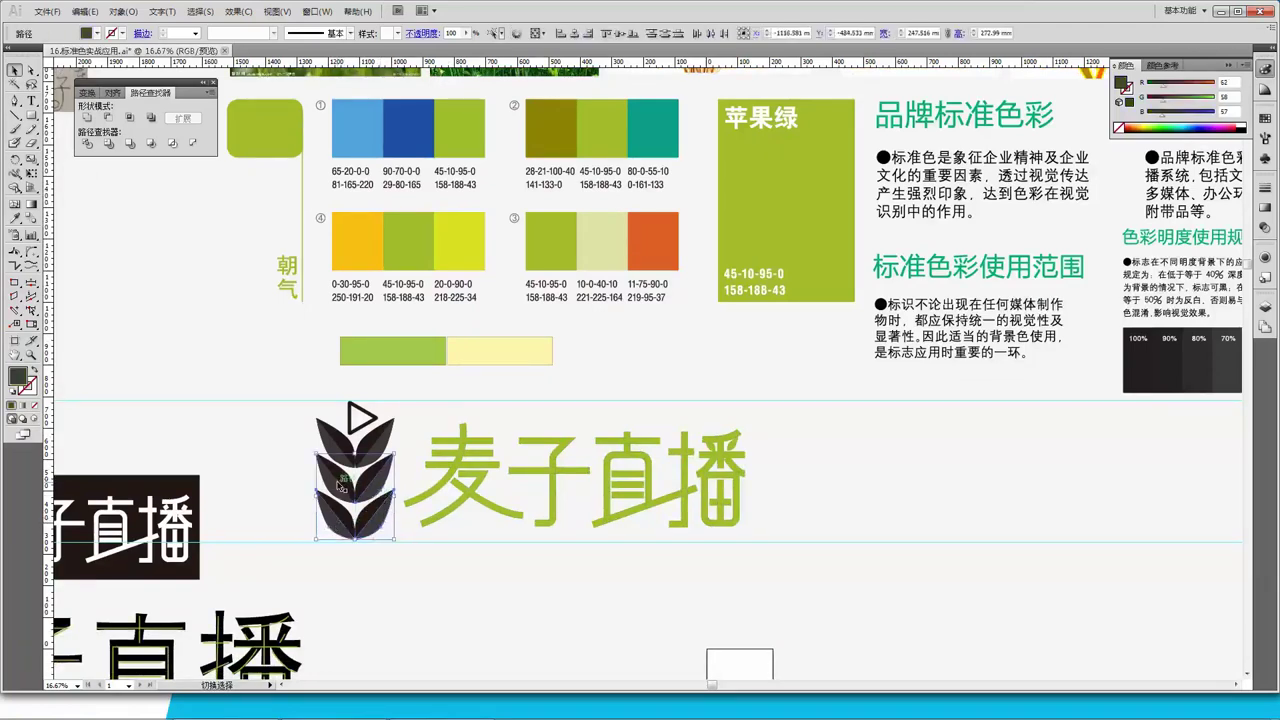
click(390, 525)
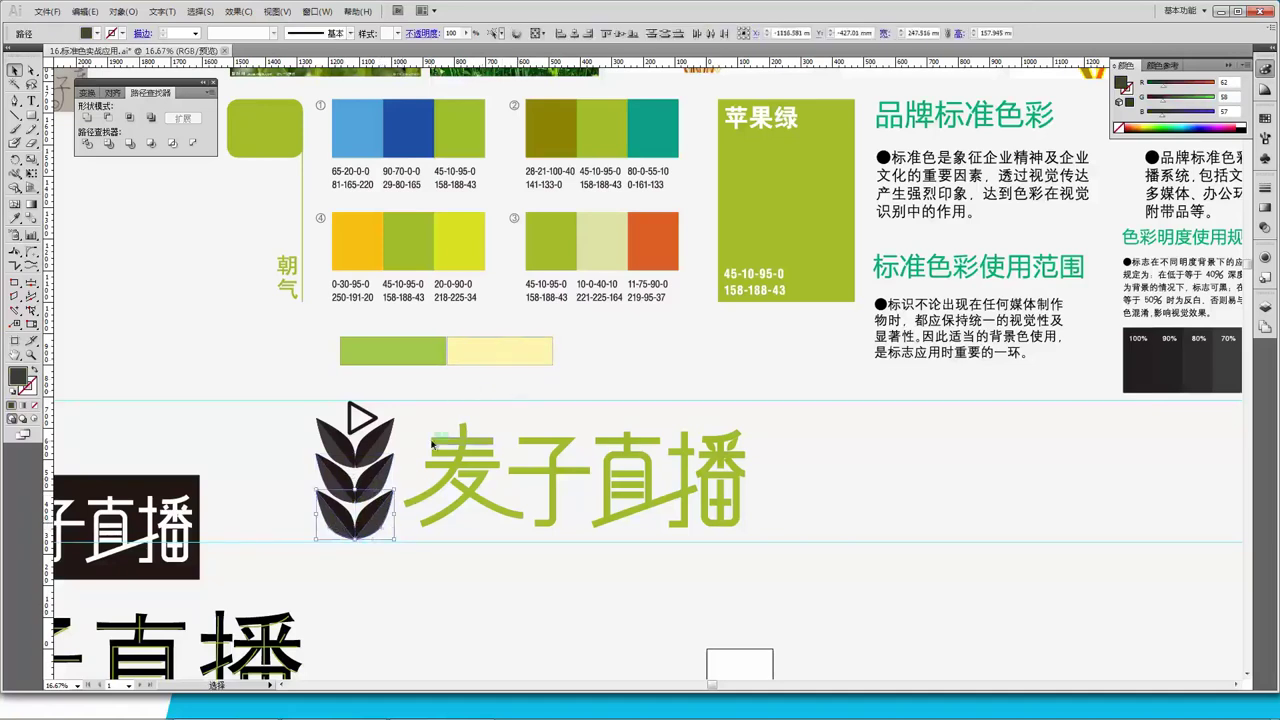
key(i)
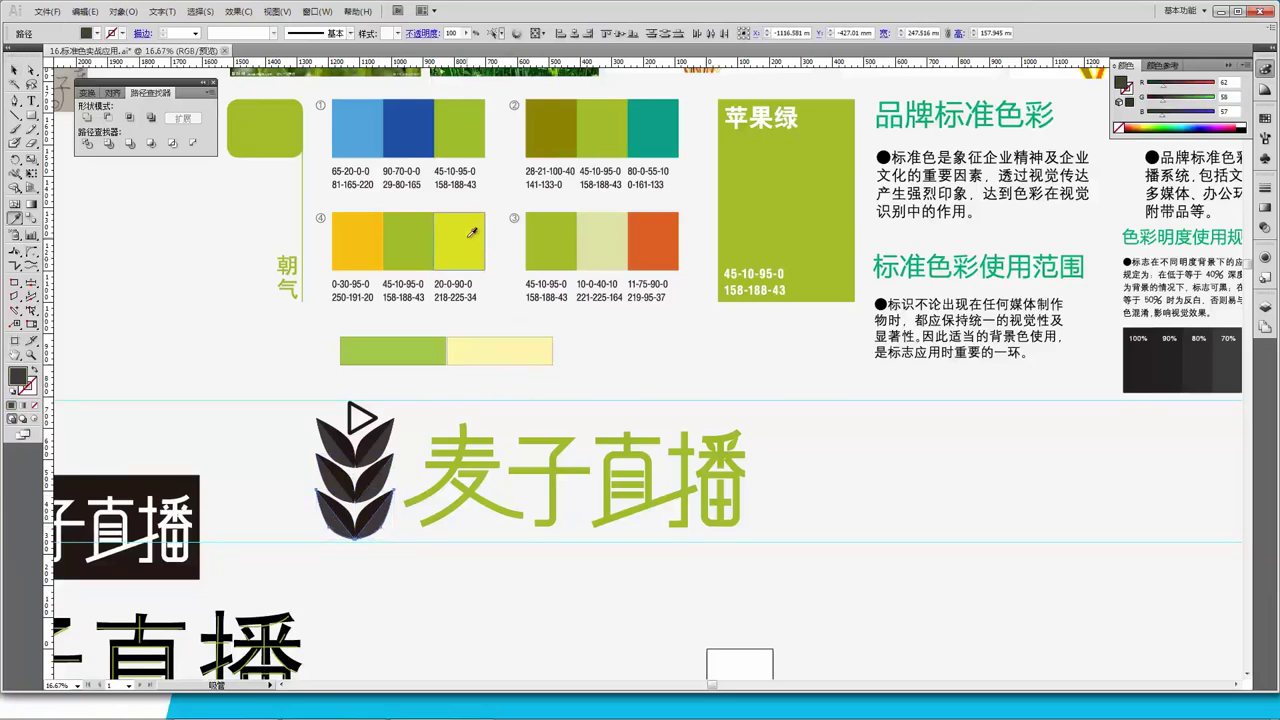
click(419, 237)
click(14, 70)
click(400, 515)
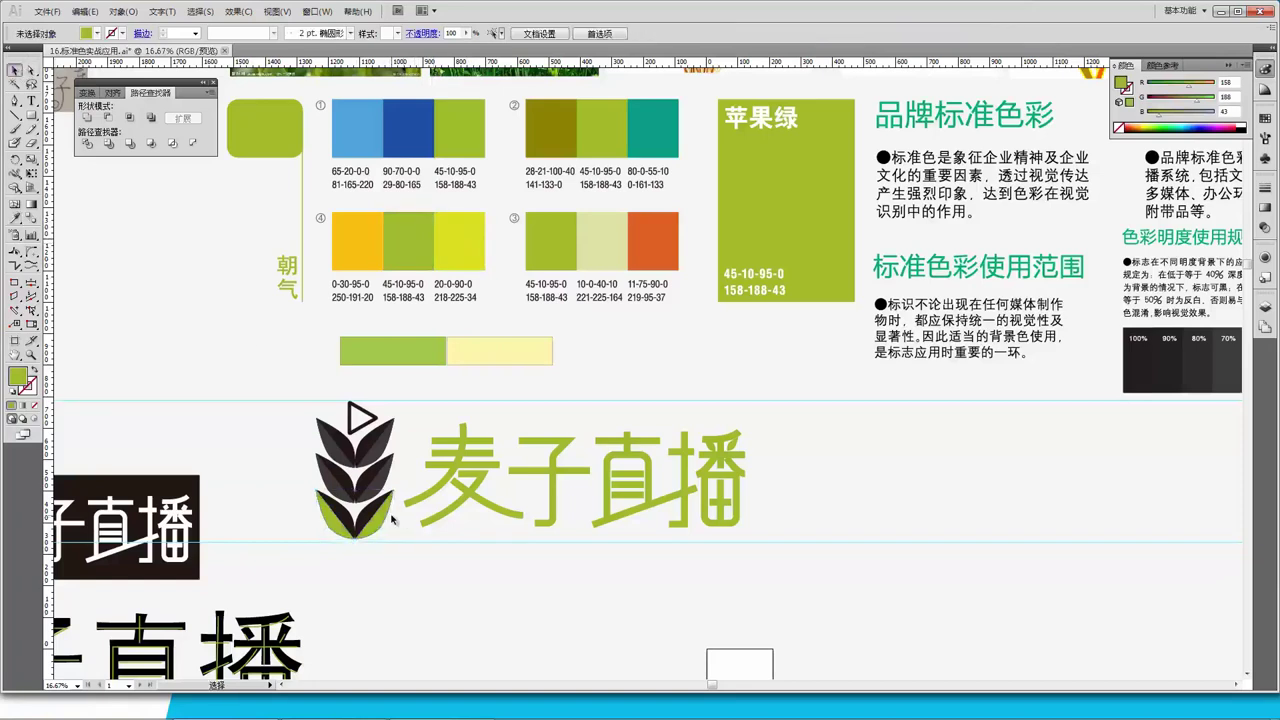
Recolor the inner halves of the bottom leaf pair with yellow-green 218-225-34 sampled from scheme ④
shift+click(375, 520)
shift+click(345, 517)
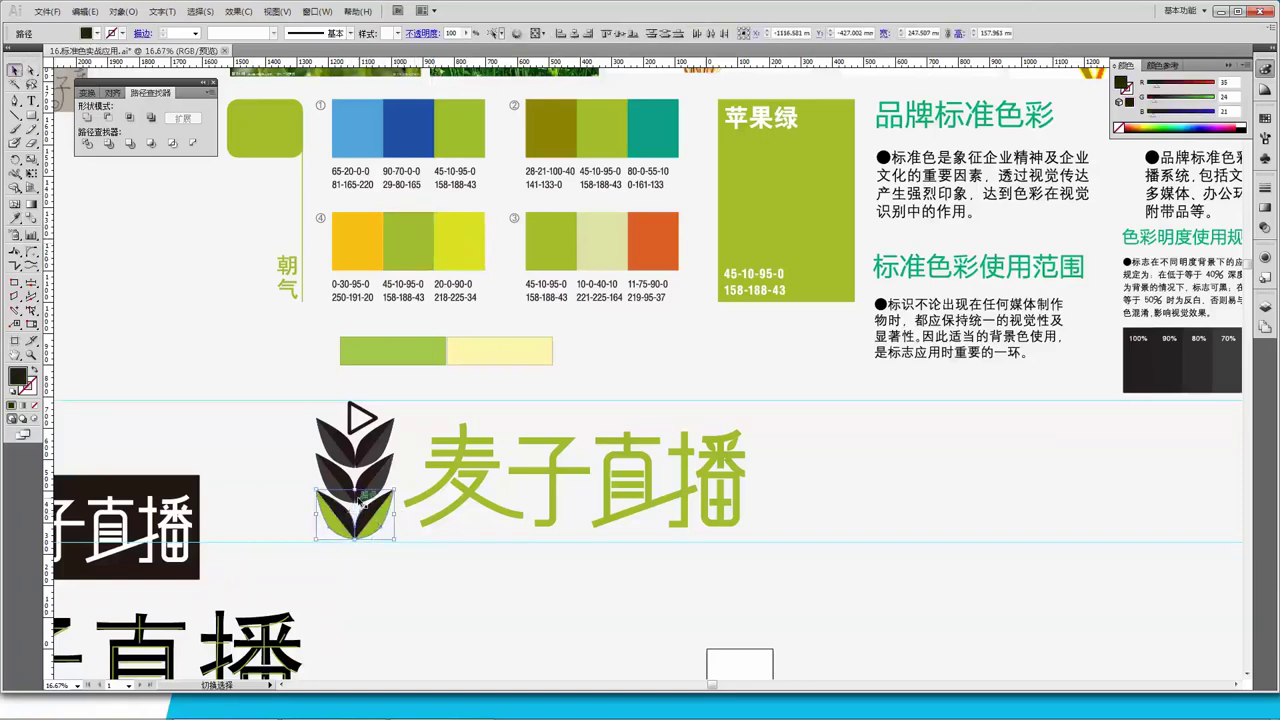
key(i)
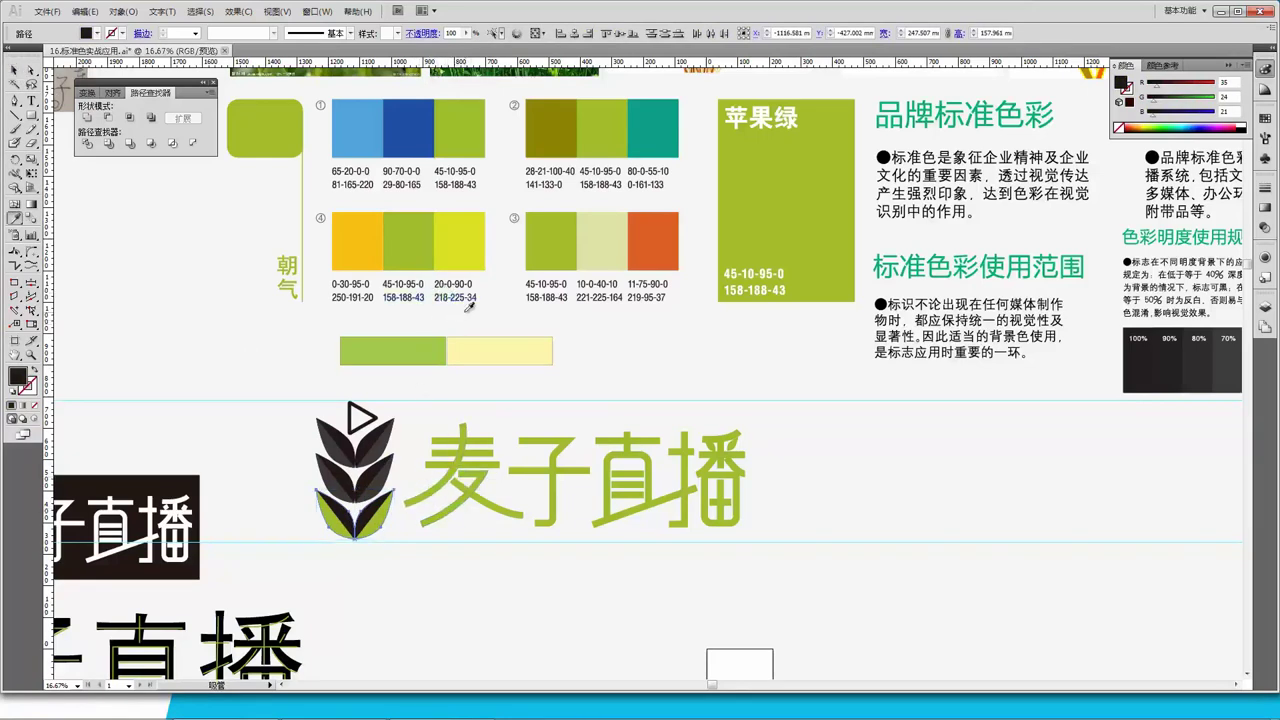
click(468, 245)
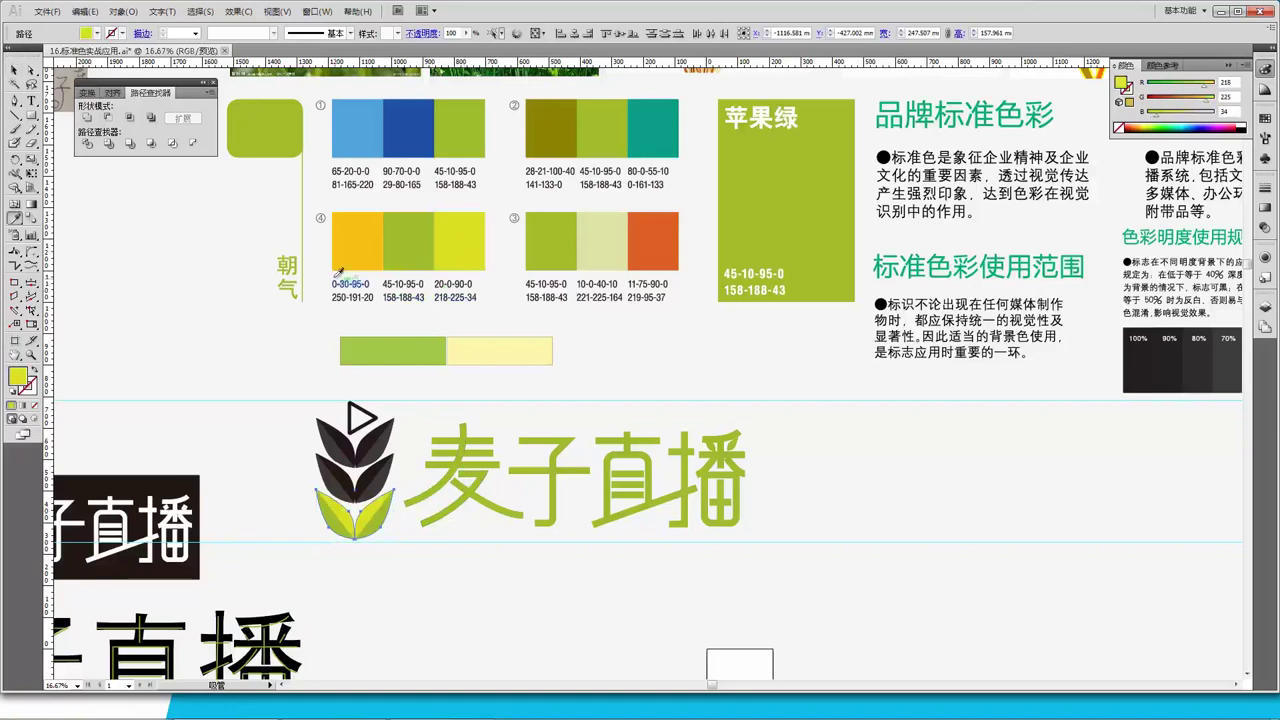
click(15, 71)
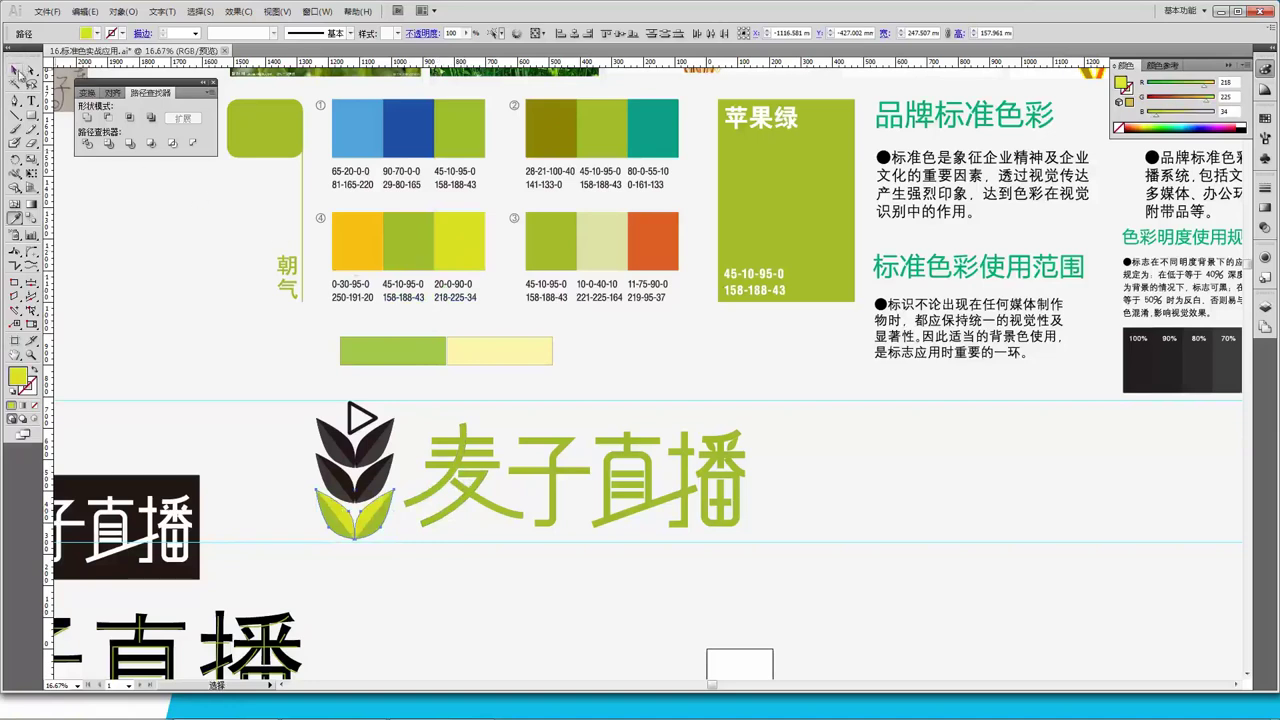
click(413, 440)
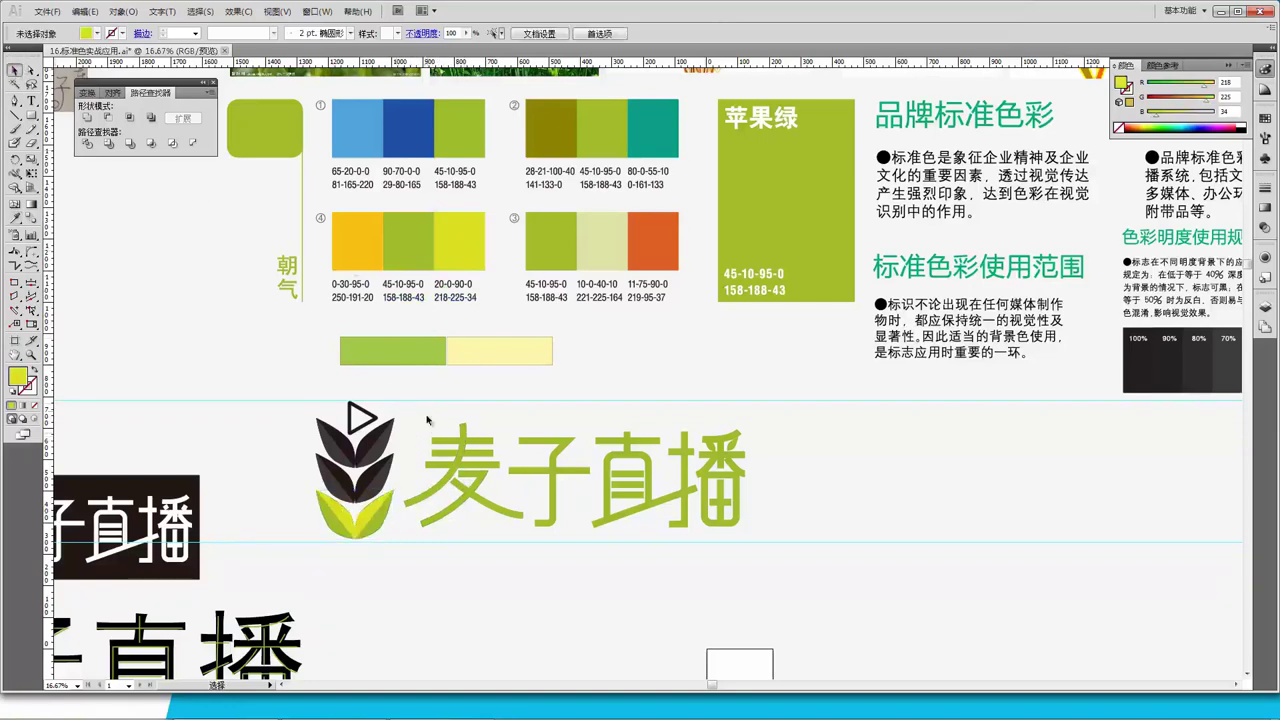
Recolor the outer halves of the middle leaf pair with green 158-188-43 sampled from the bottom leaves' outer halves
click(345, 487)
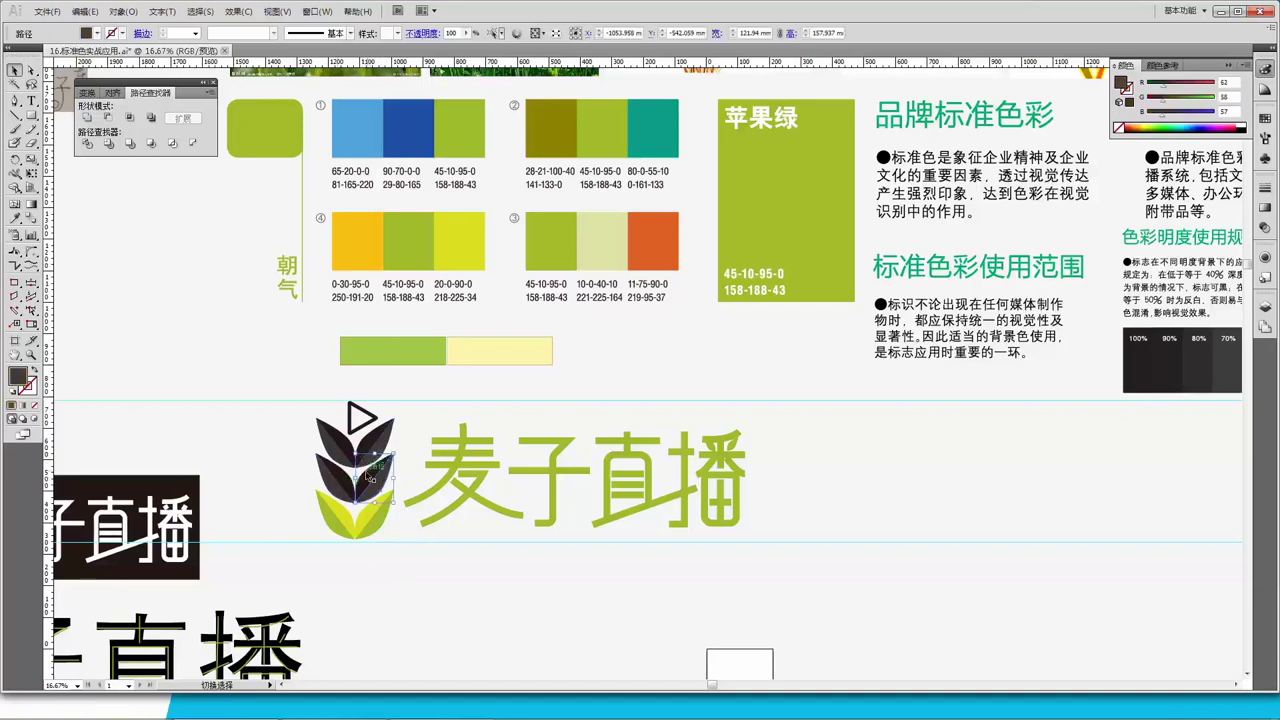
shift+click(336, 488)
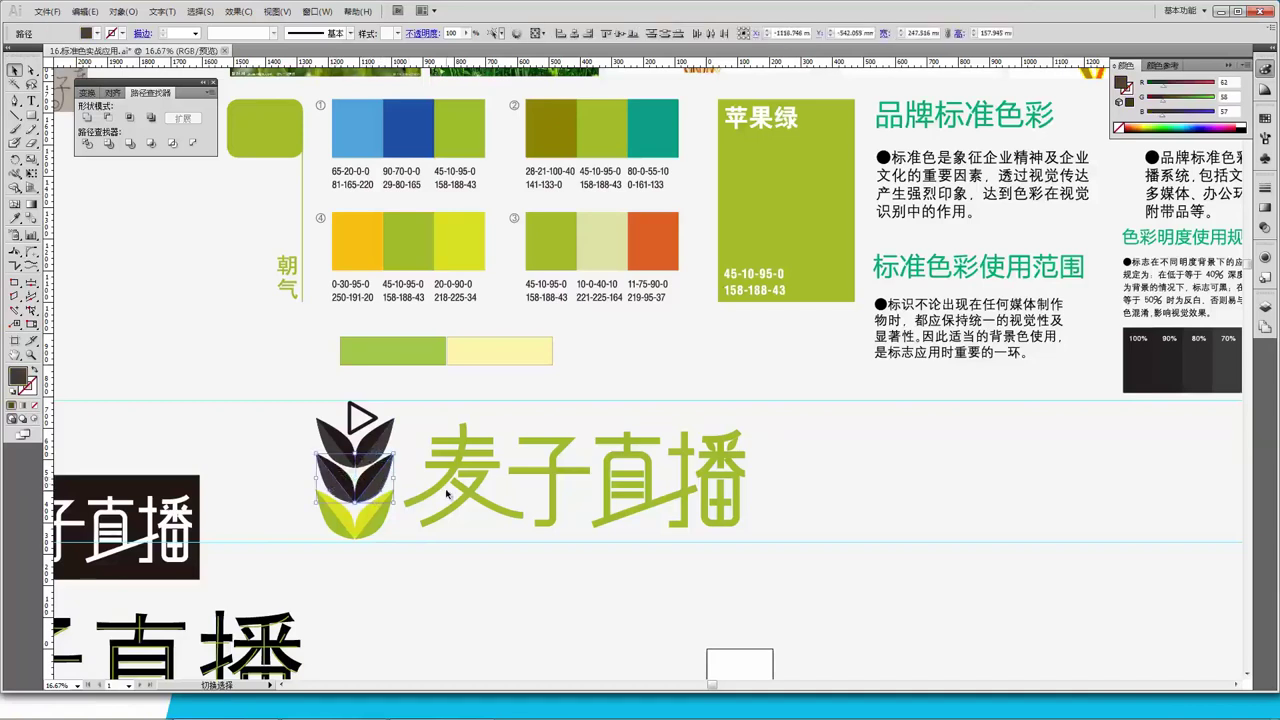
key(i)
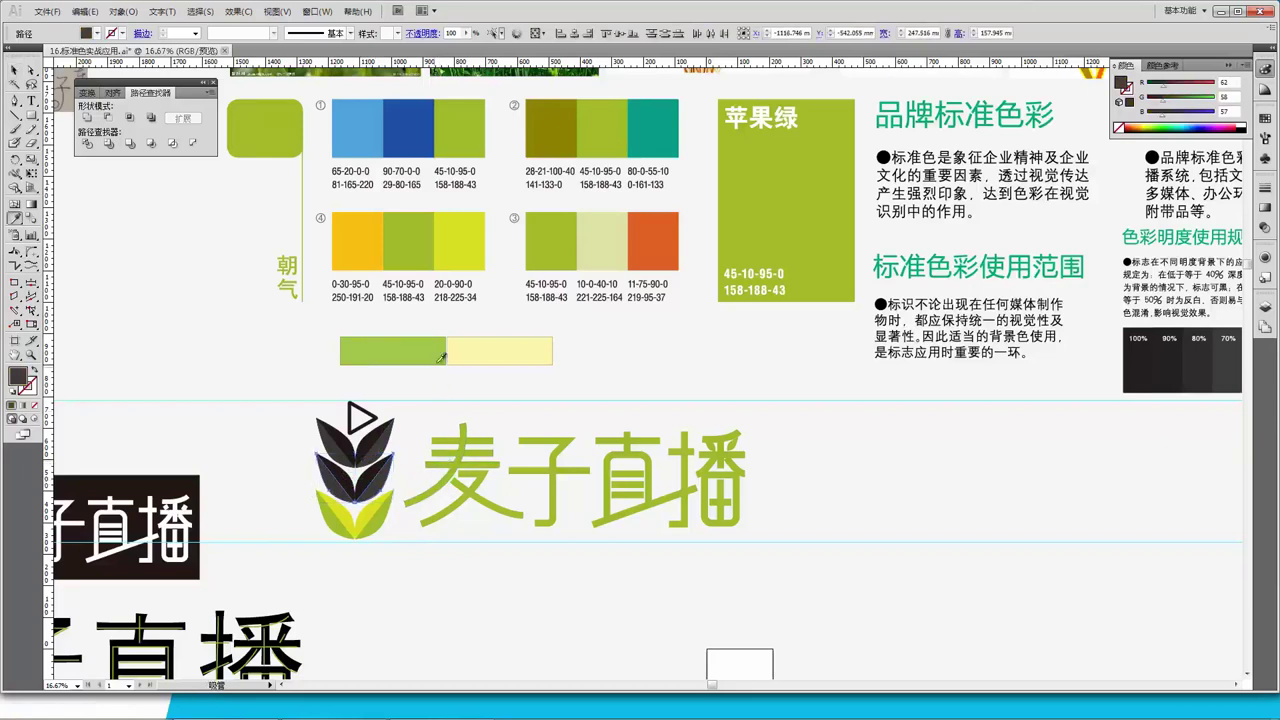
click(385, 515)
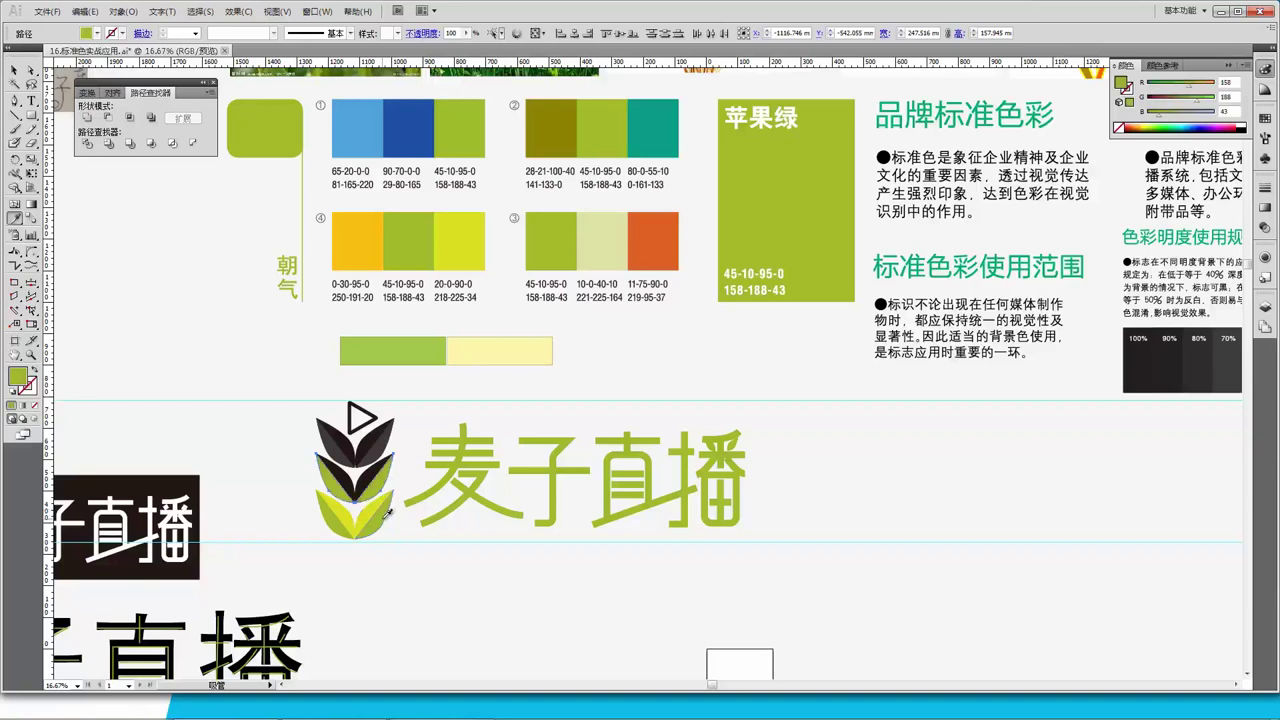
key(w)
key(v)
click(379, 391)
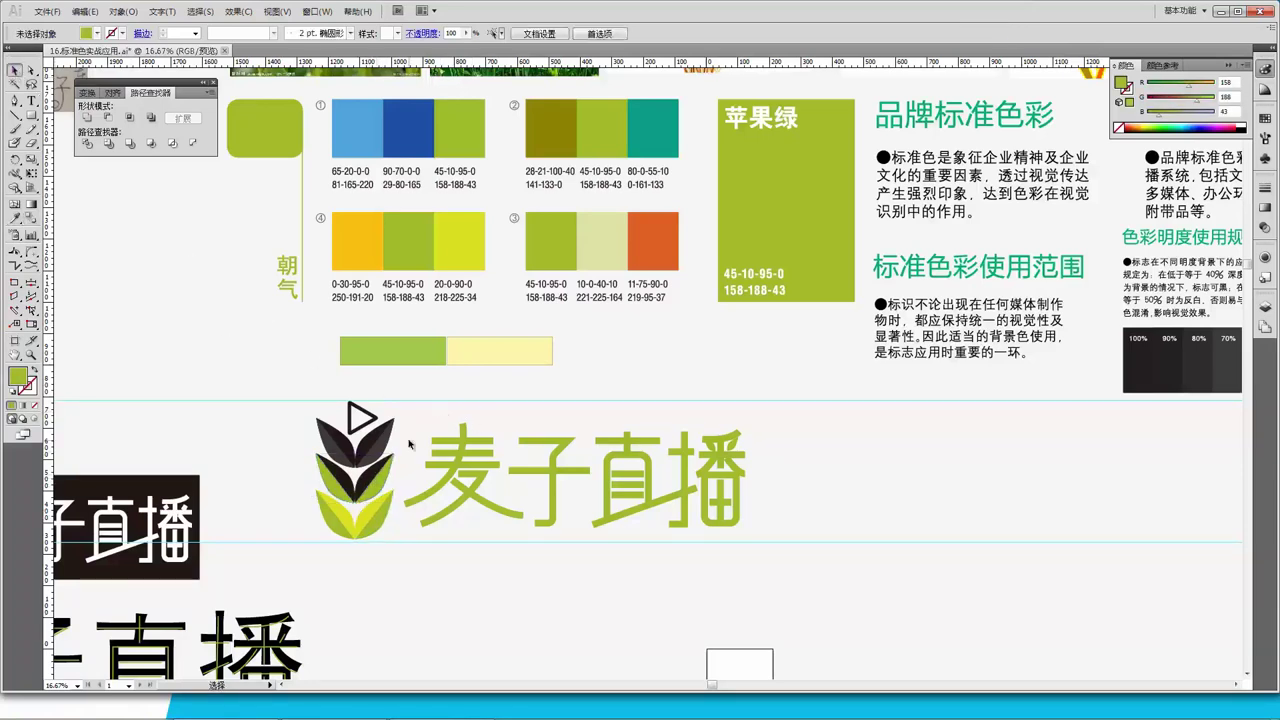
Recolor the inner halves of the middle leaf pair with the yellow-green sampled from the bottom leaves' inner halves
click(375, 478)
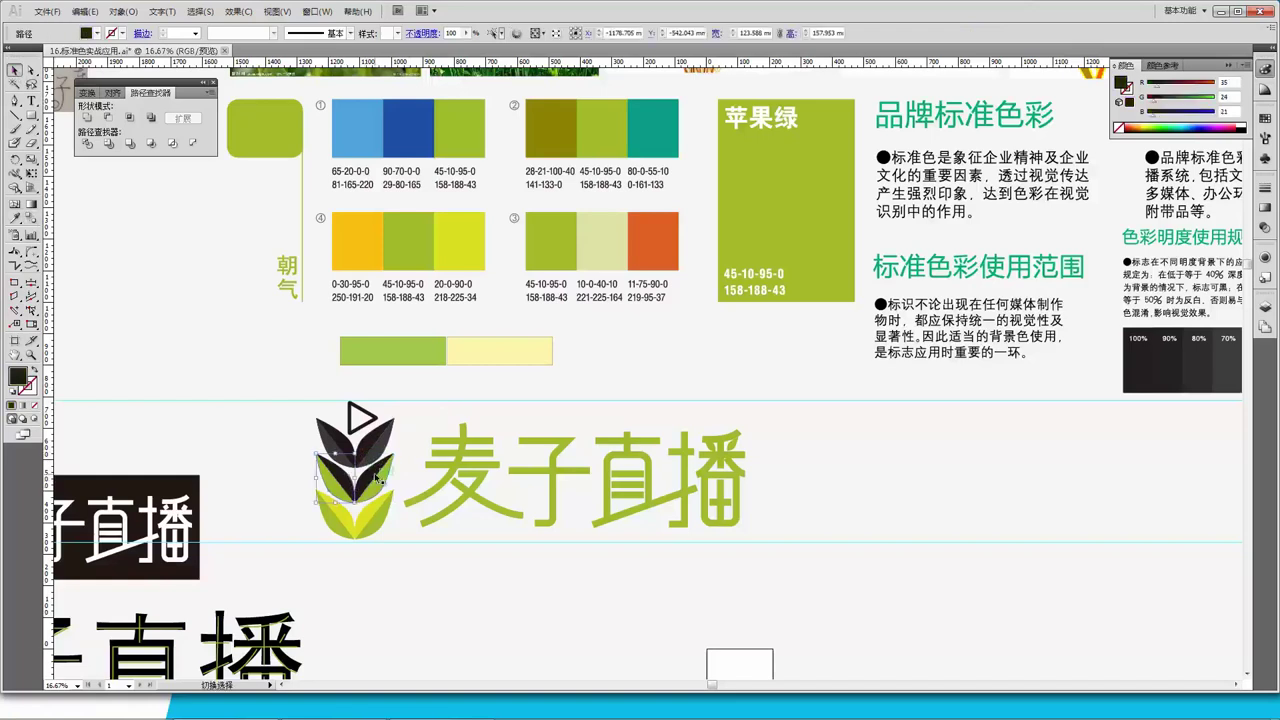
shift+click(375, 478)
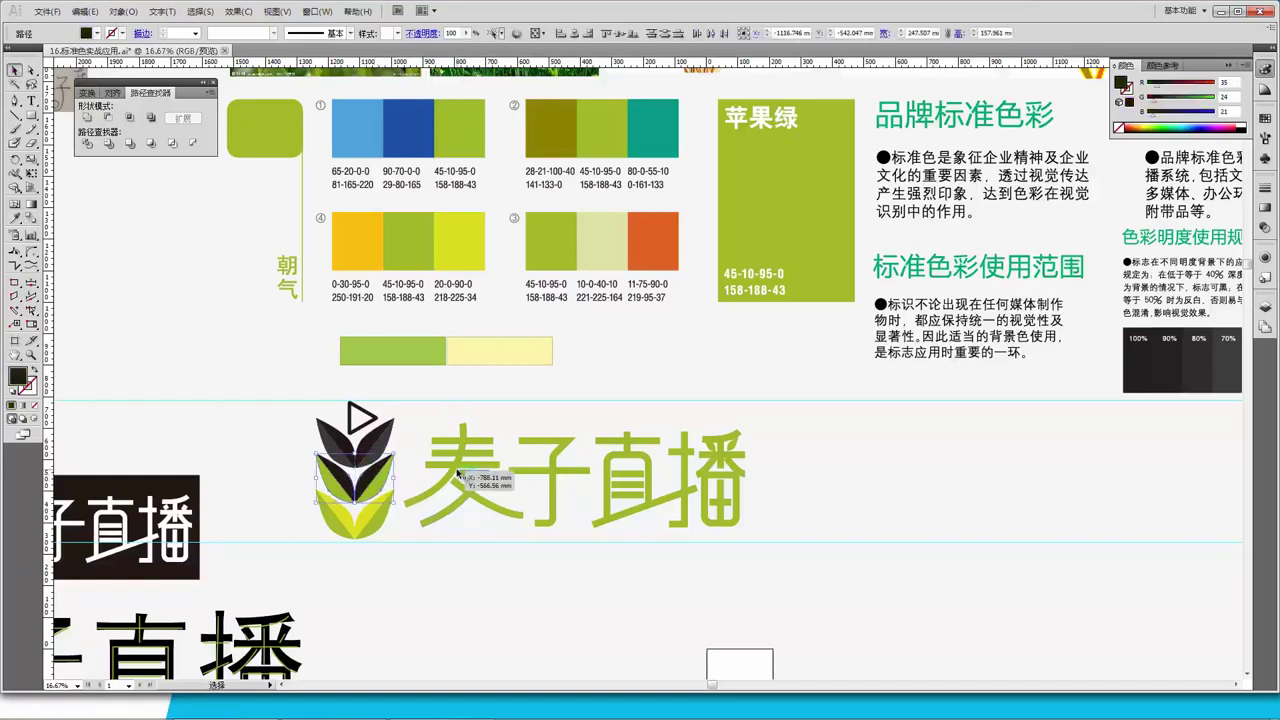
key(i)
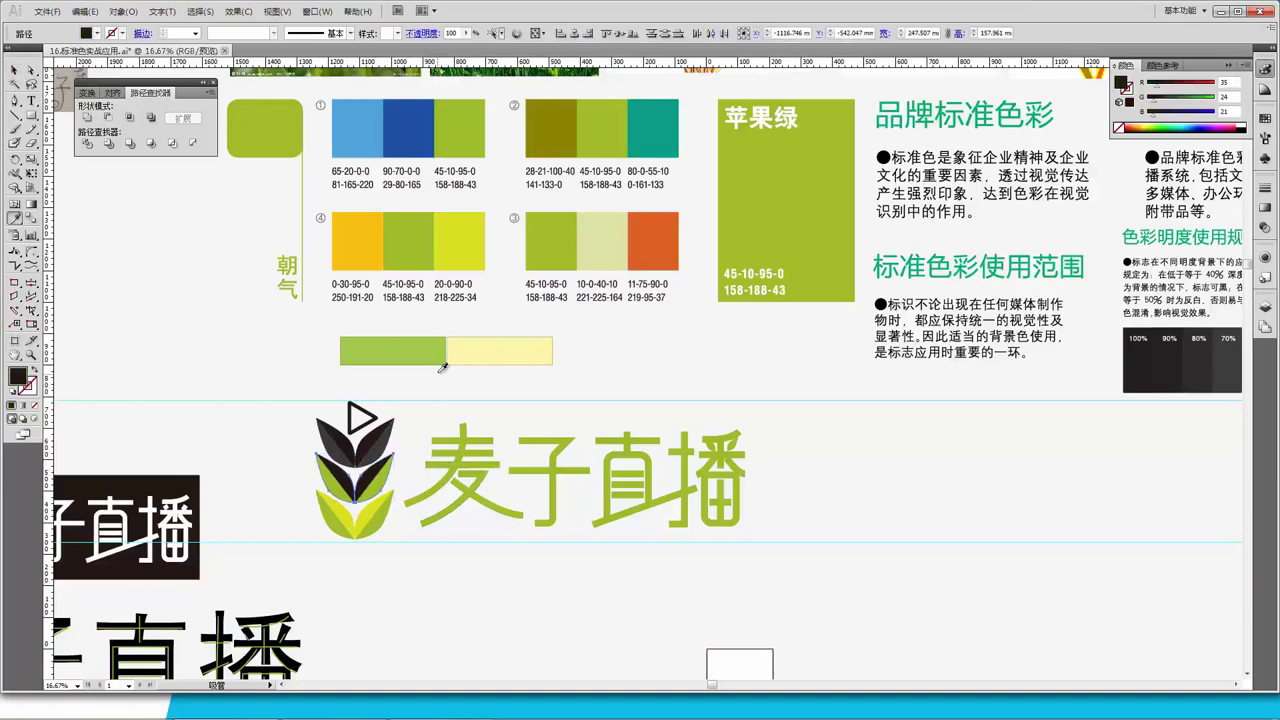
click(376, 506)
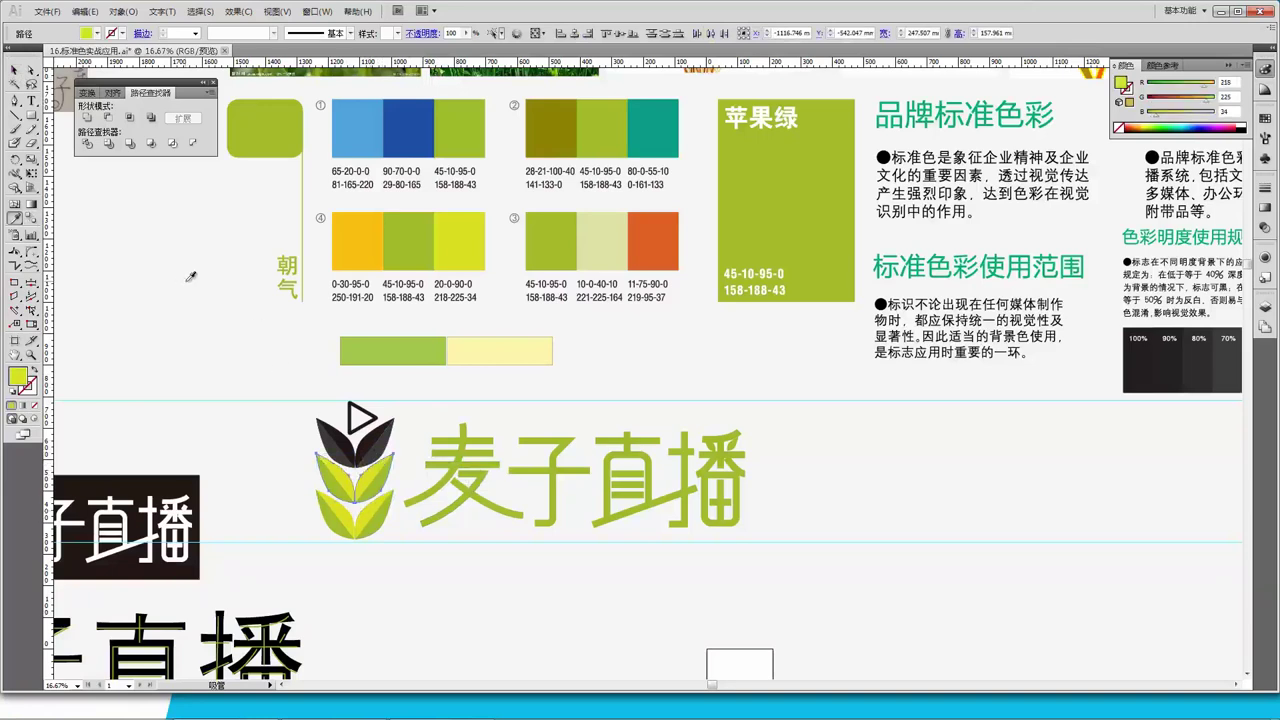
key(v)
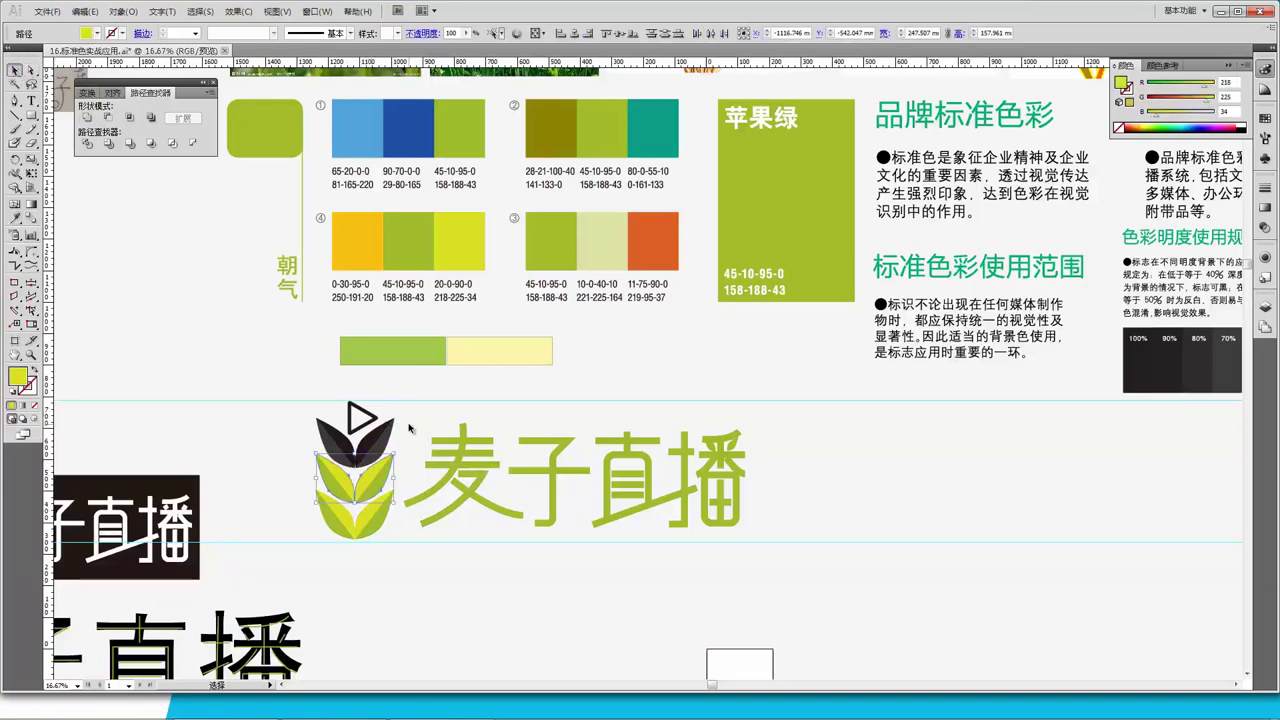
click(409, 427)
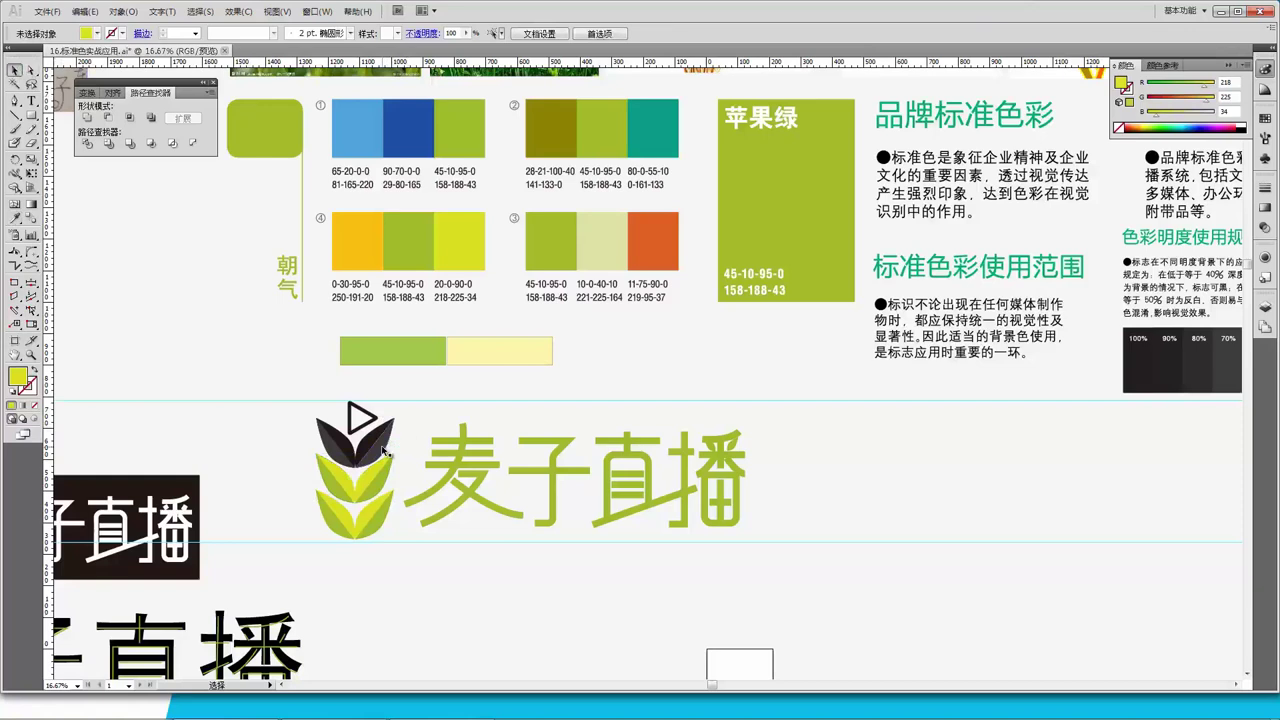
Recolor the outer halves of the top leaf pair with green 158-188-43 sampled from the middle swatch of scheme ④
click(383, 452)
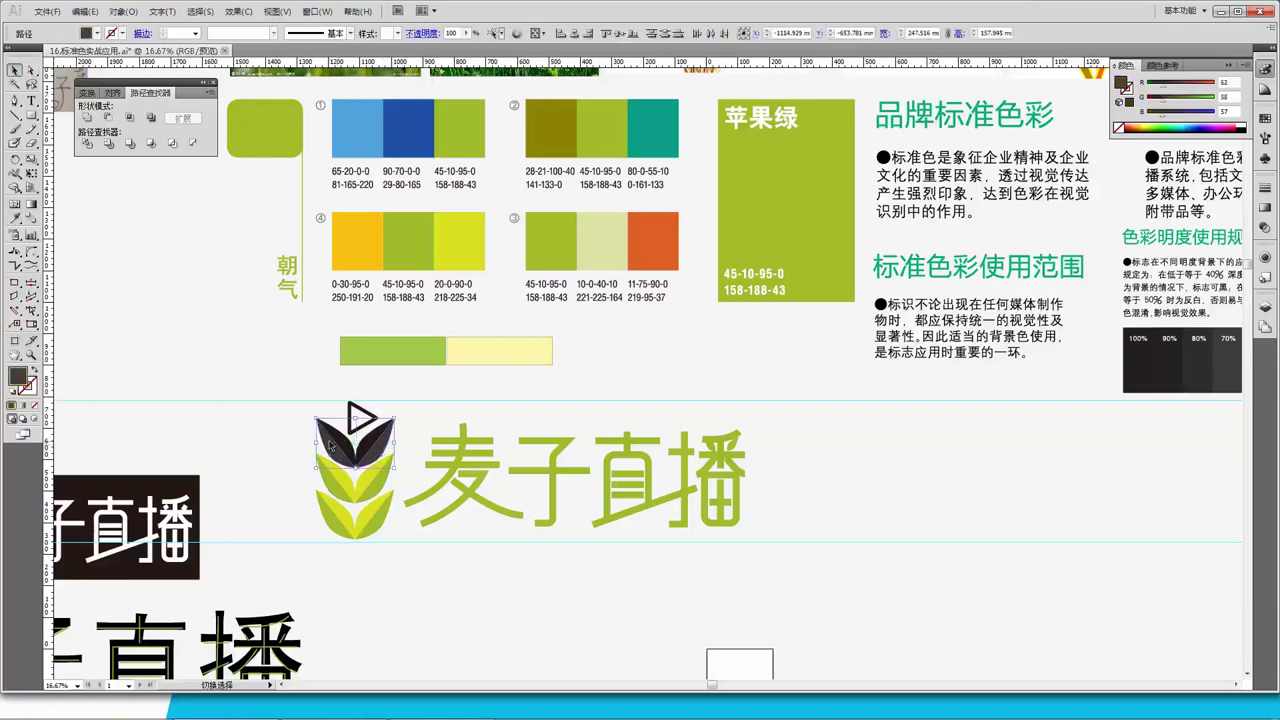
key(i)
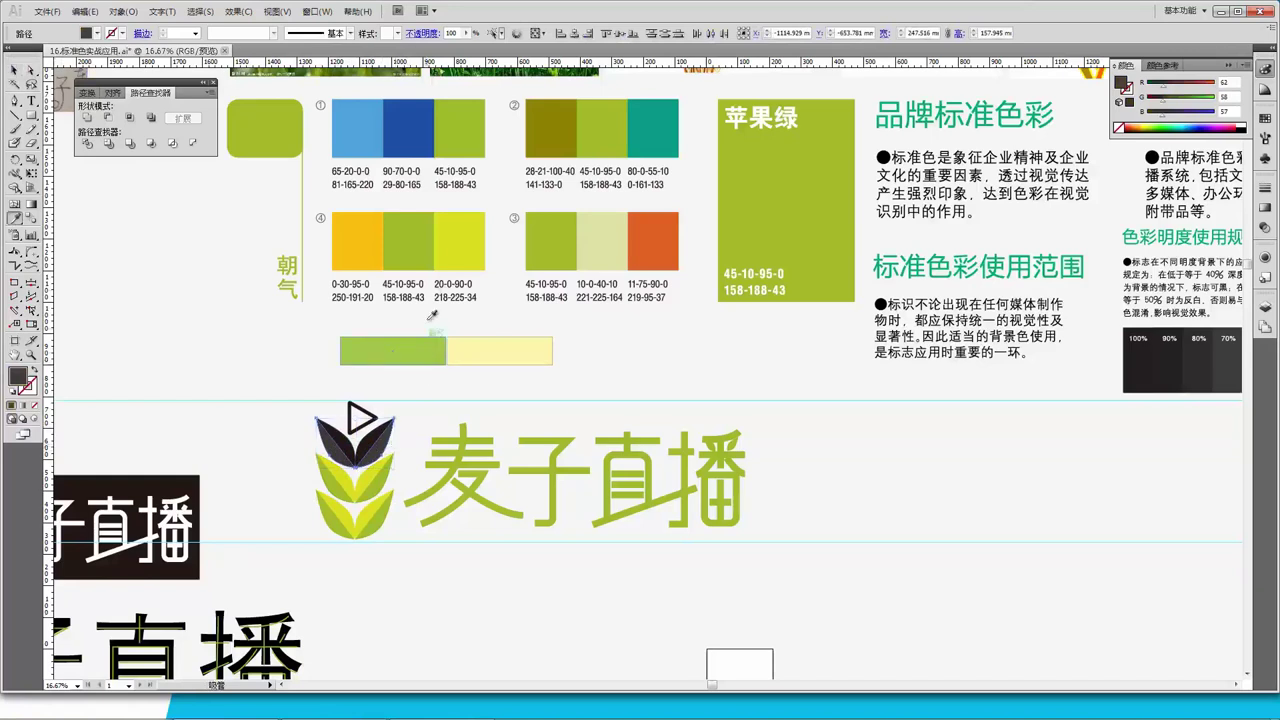
click(421, 238)
key(v)
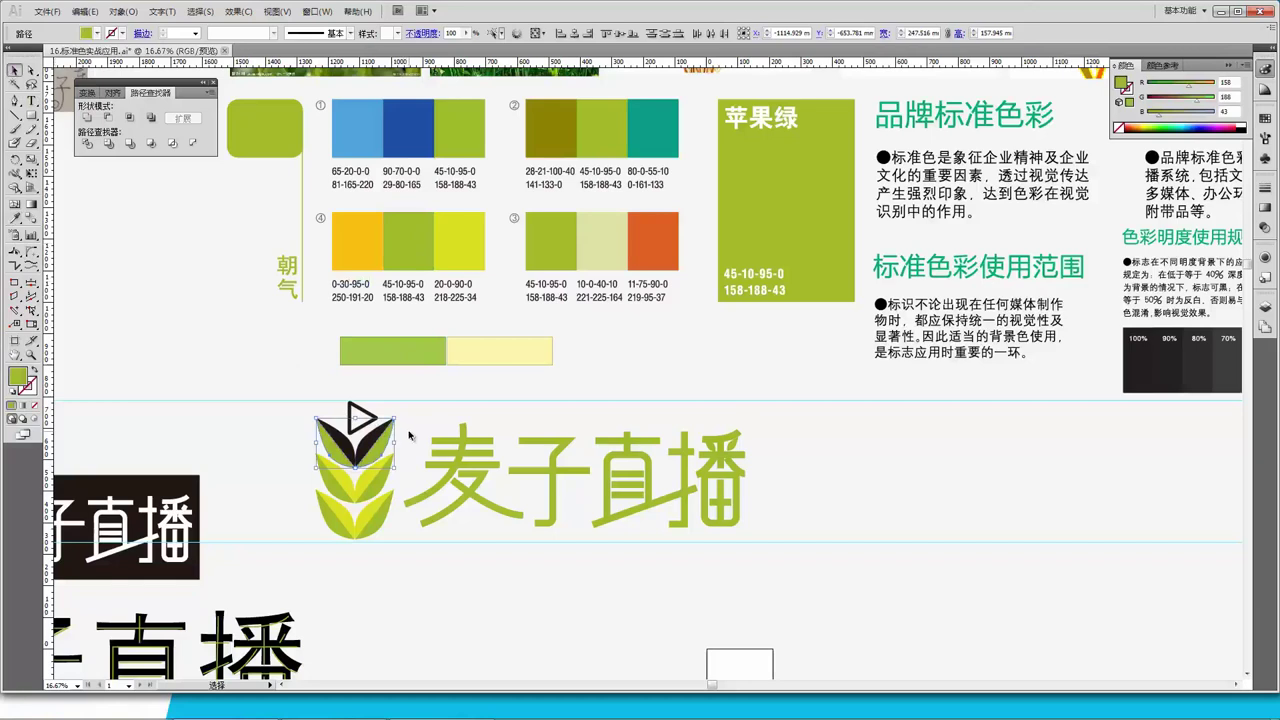
click(412, 437)
Recolor the inner halves of the top leaf pair with the yellow-green sampled from the middle leaves' inner halves
click(375, 440)
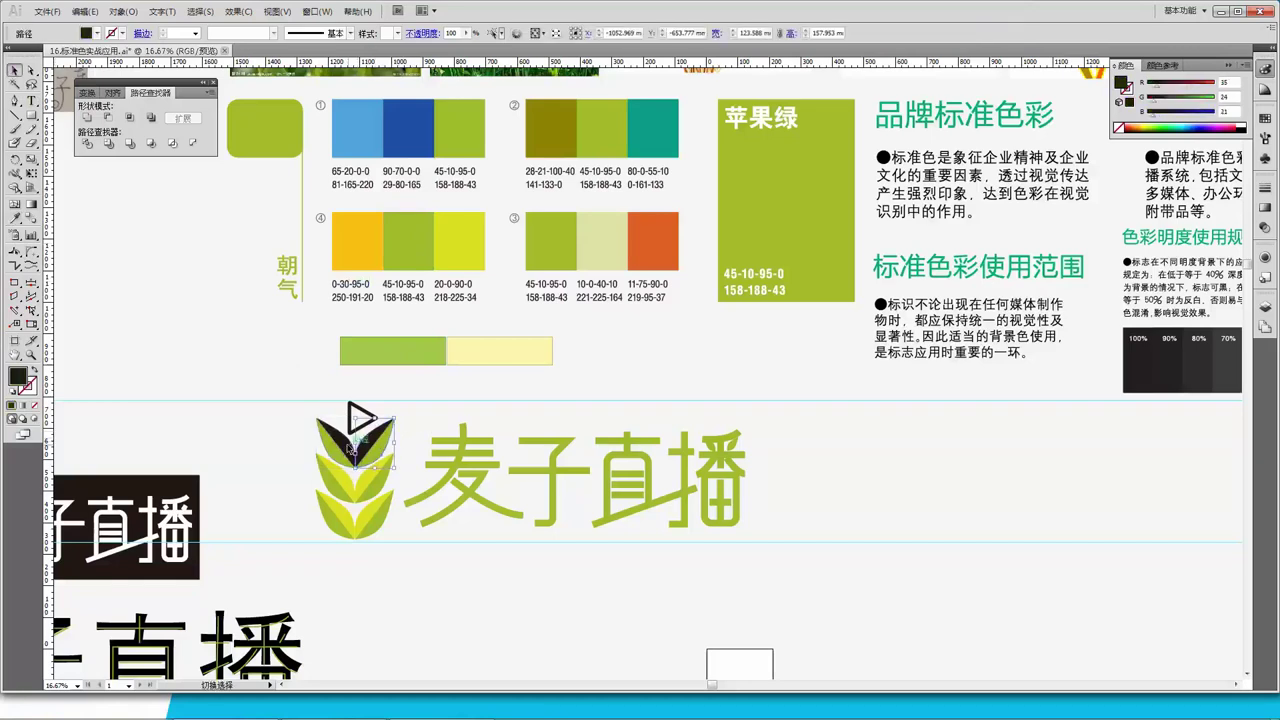
key(i)
click(371, 477)
key(v)
click(421, 428)
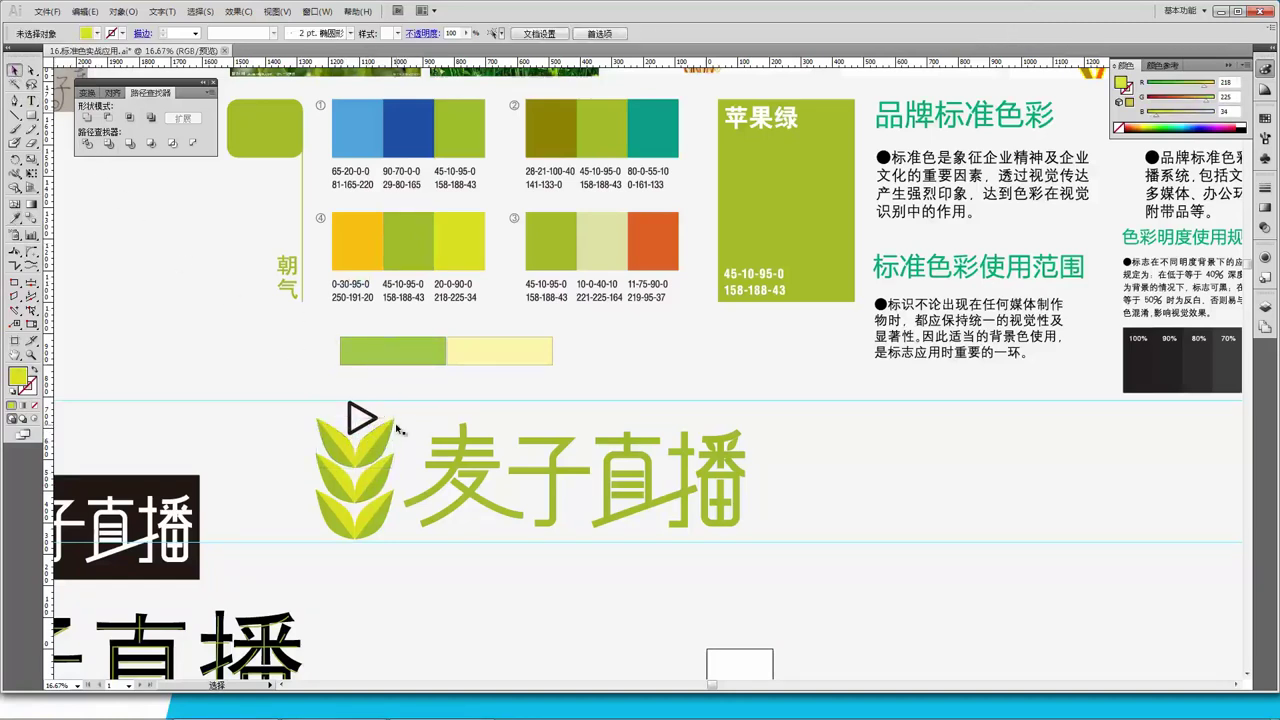
Try coloring the play triangle above the wheat with orange-yellow 250-191-20 sampled from scheme ④ using the Eyedropper
click(357, 415)
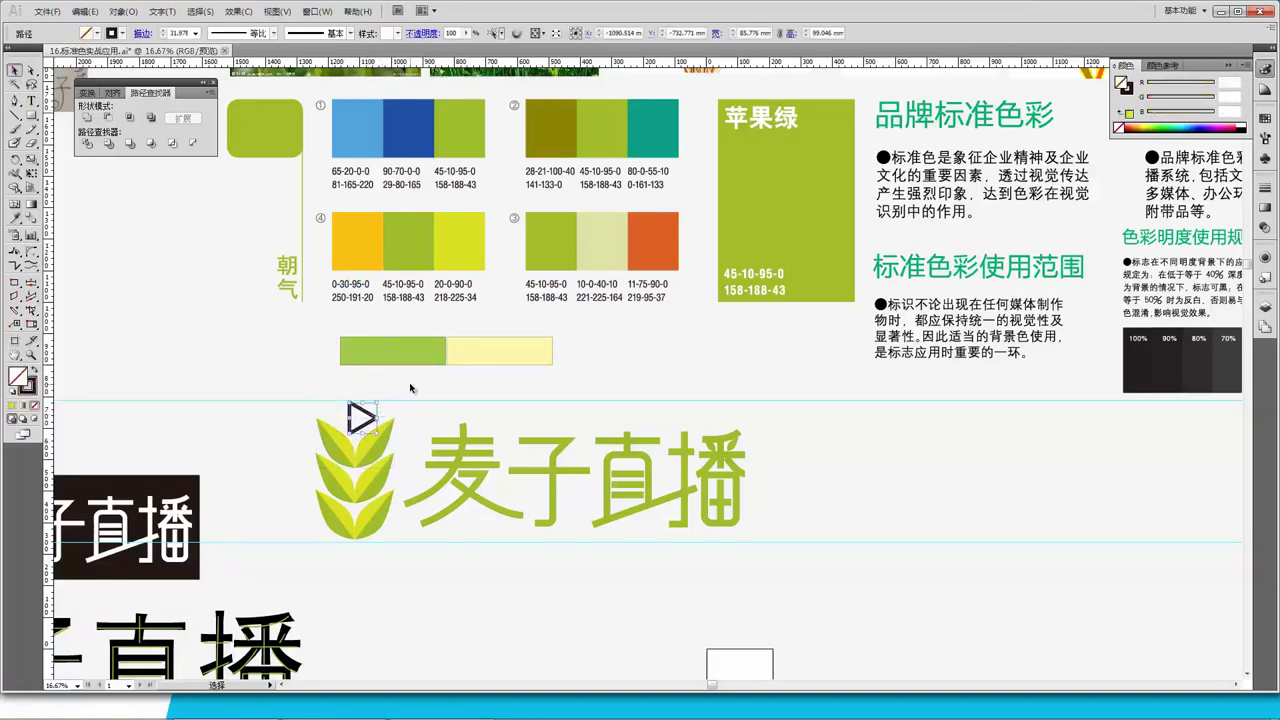
key(i)
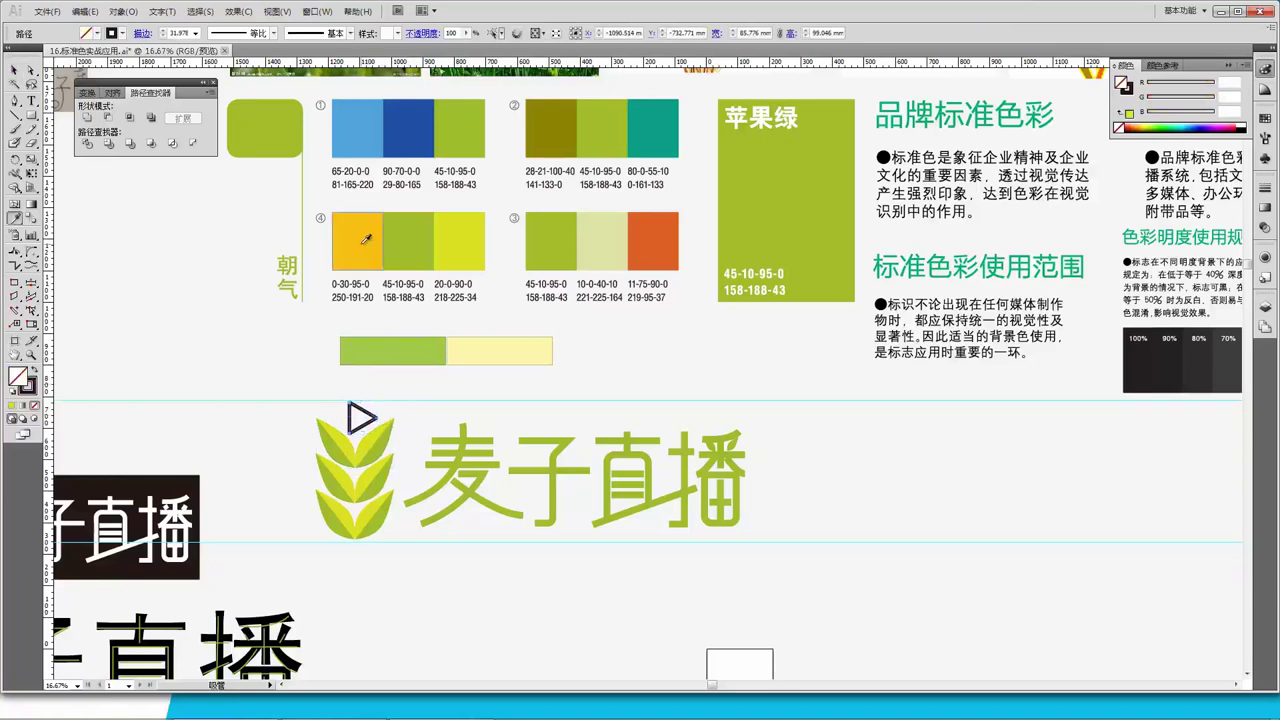
click(364, 240)
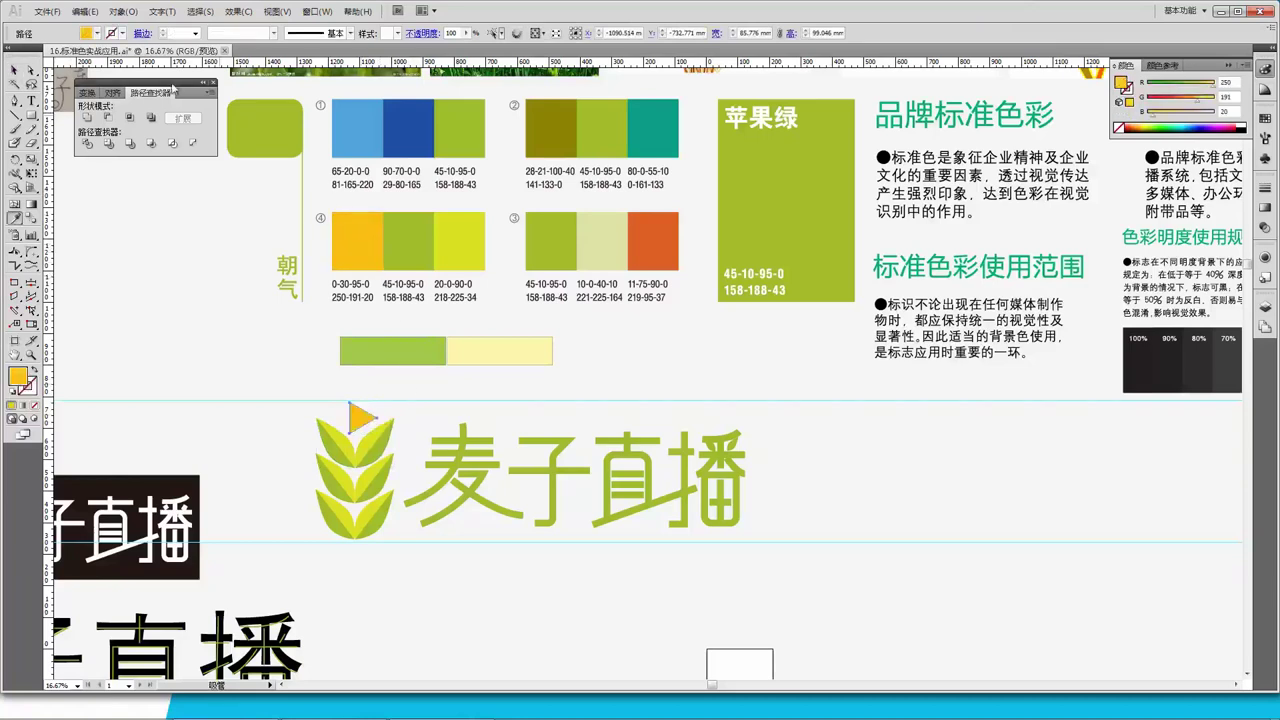
key(v)
Set the play triangle's fill to none and give its outline an orange-red stroke from the preset swatches
click(96, 34)
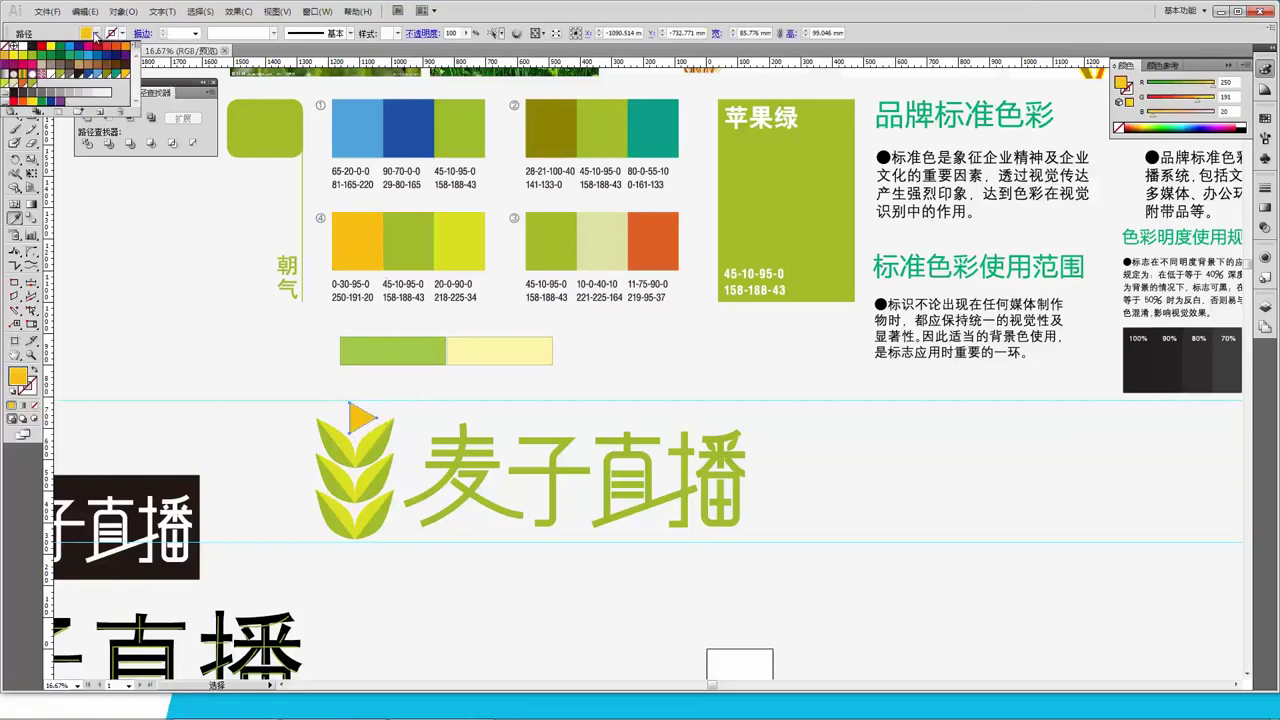
click(14, 46)
click(124, 34)
click(124, 34)
click(117, 48)
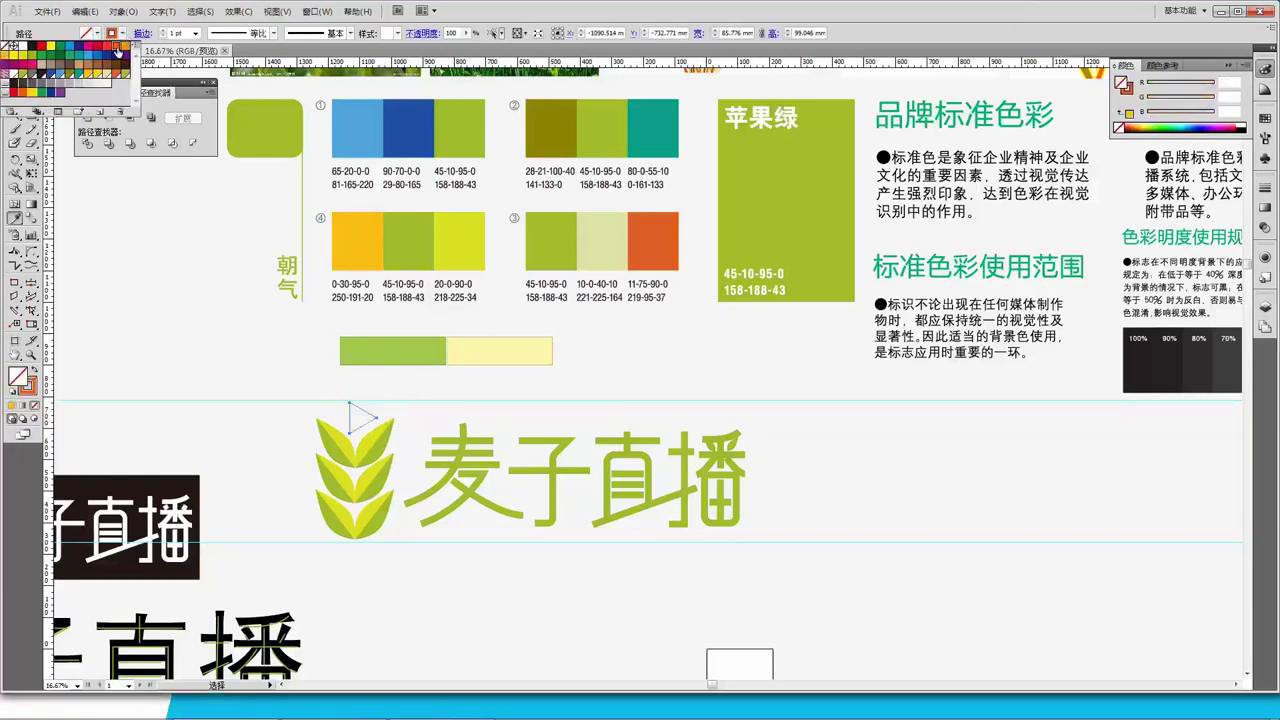
key(i)
key(Escape)
key(v)
Set the play triangle's stroke weight to 40 pt and deselect it to view the colored logo
click(195, 33)
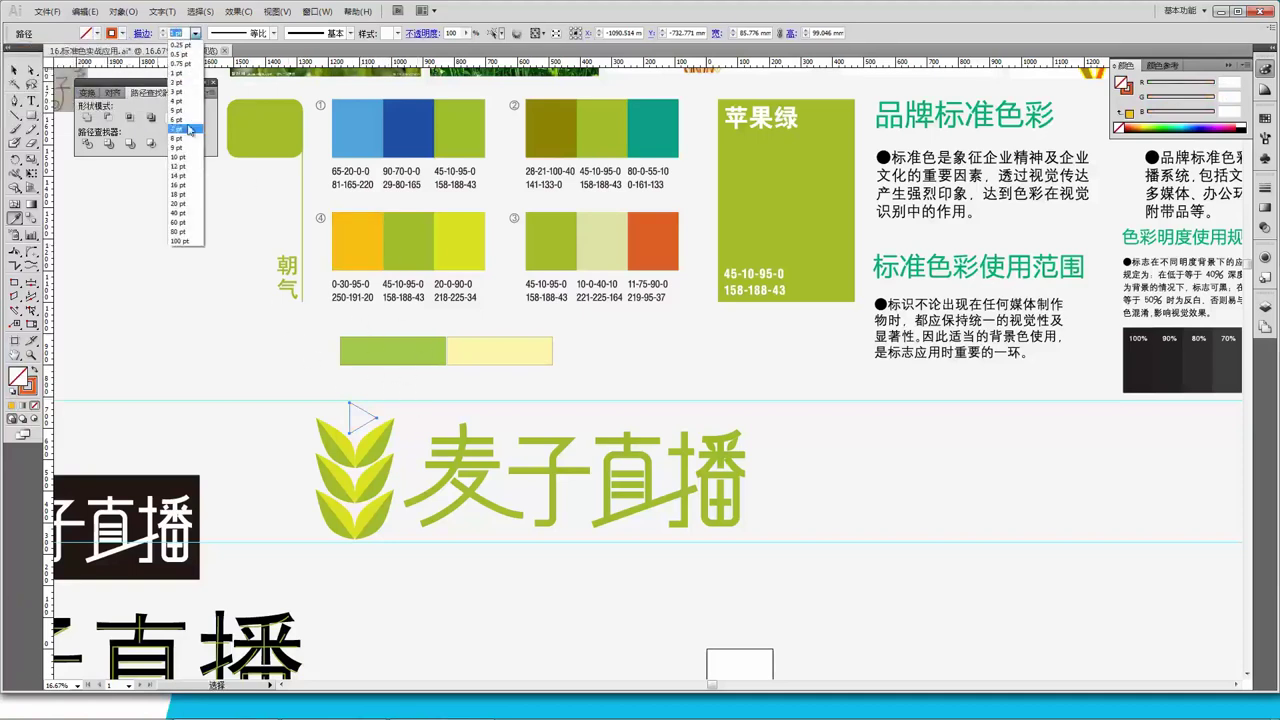
click(184, 185)
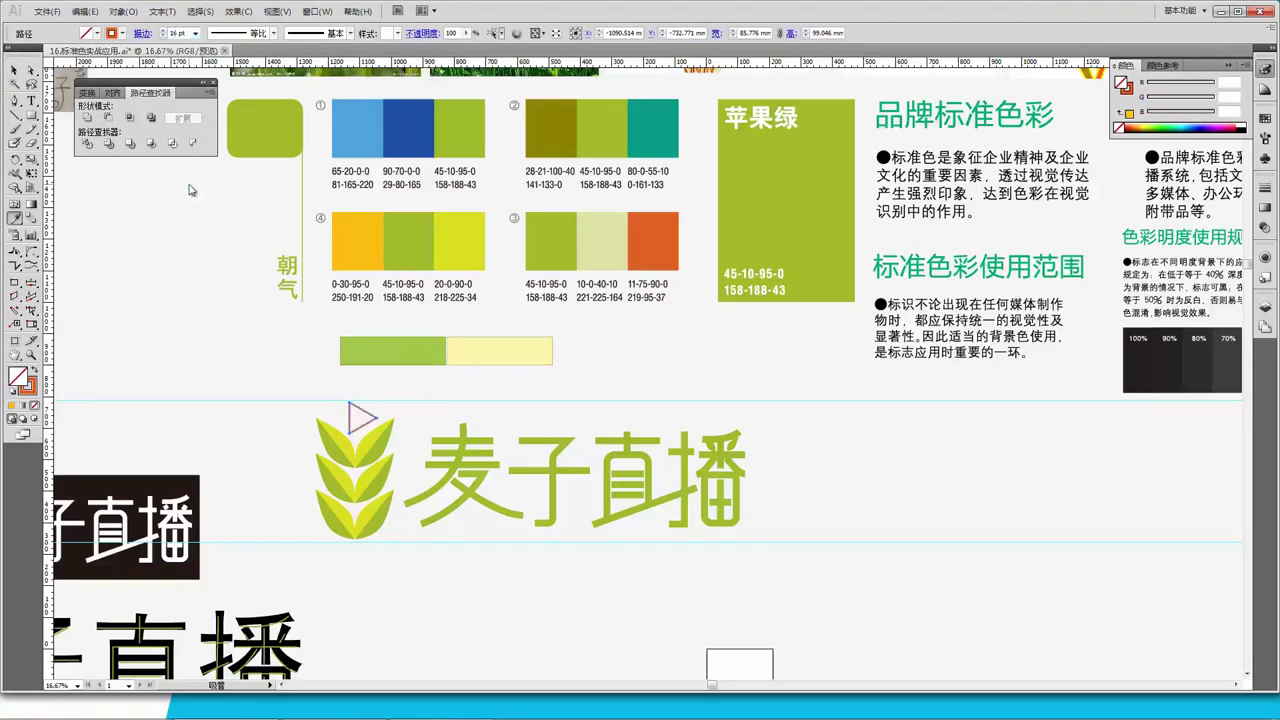
click(198, 34)
click(196, 220)
key(v)
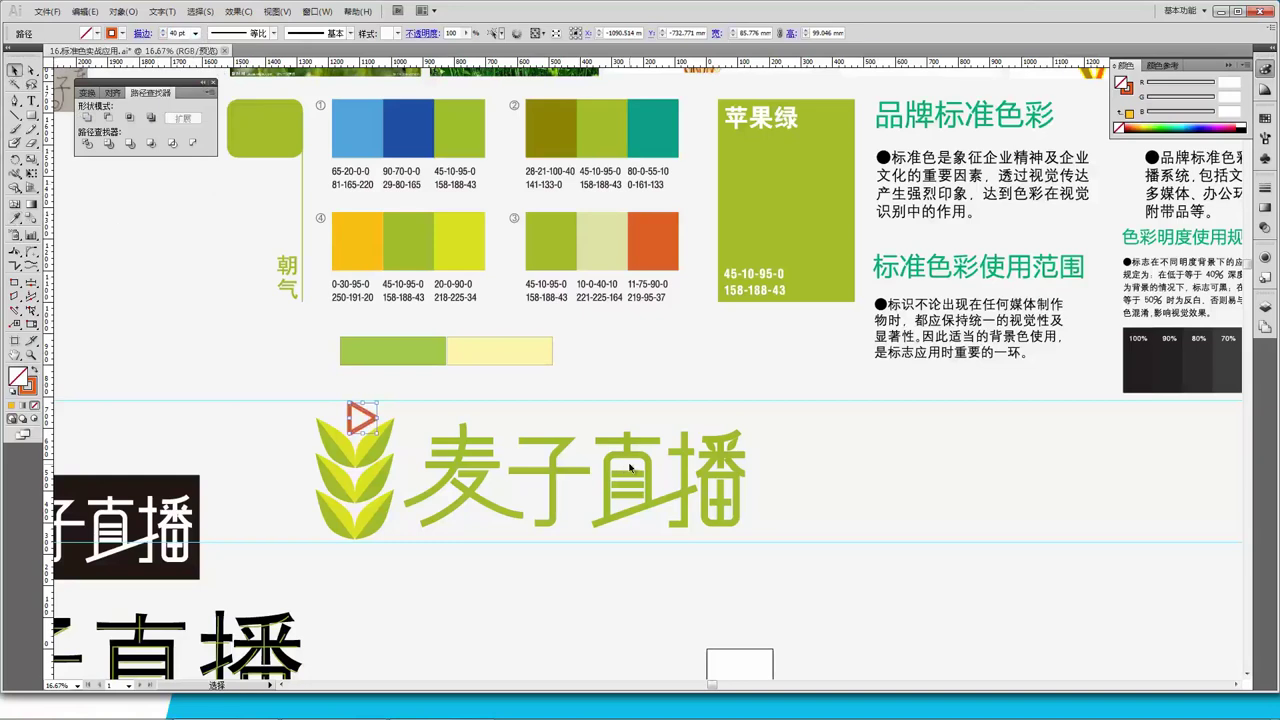
click(820, 488)
scroll(784, 491, down, 1)
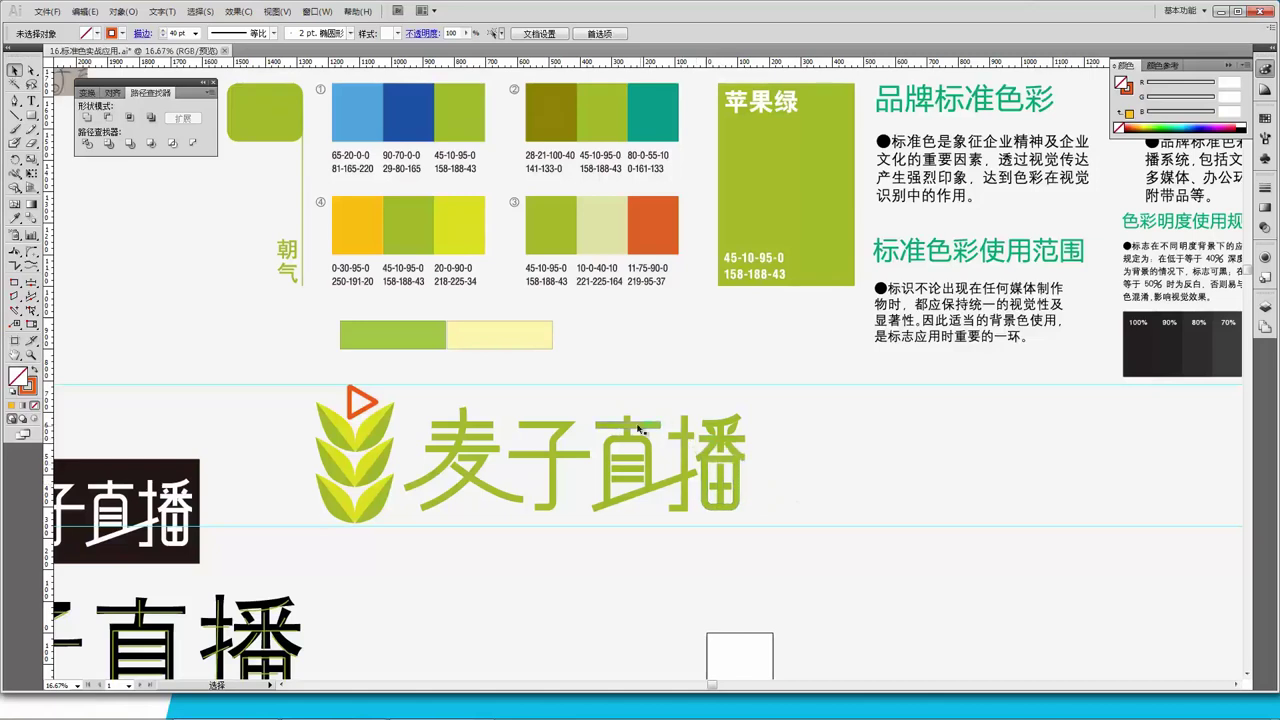
Try to recolor the play triangle's outline with the orange-yellow 250-191-20 sampled from scheme ④ using the Eyedropper
click(362, 401)
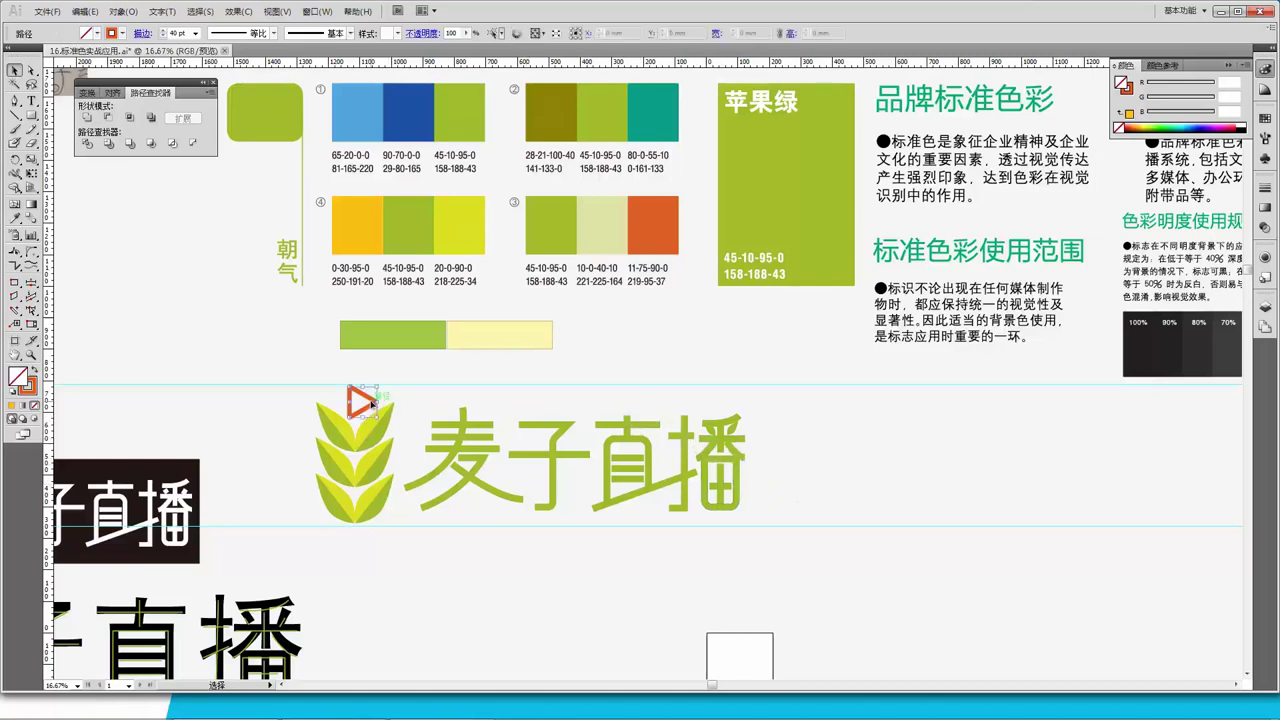
key(i)
click(363, 230)
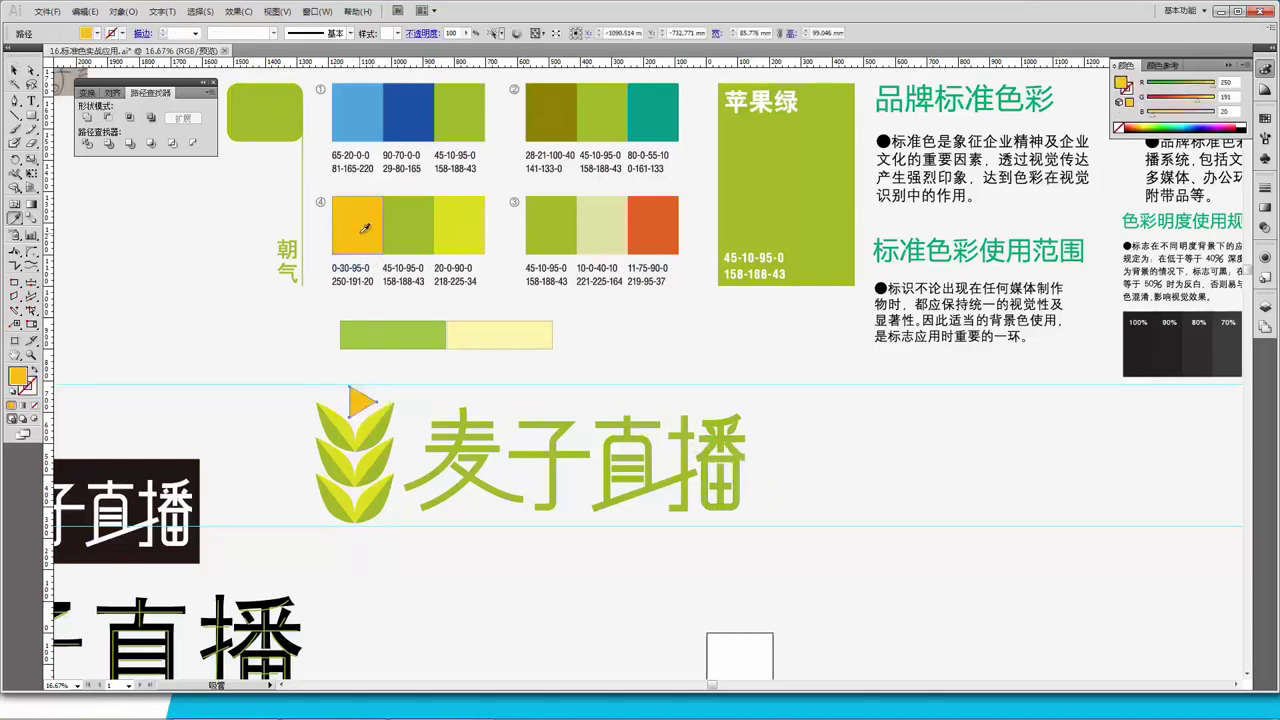
key(v)
key(shift+x)
key(i)
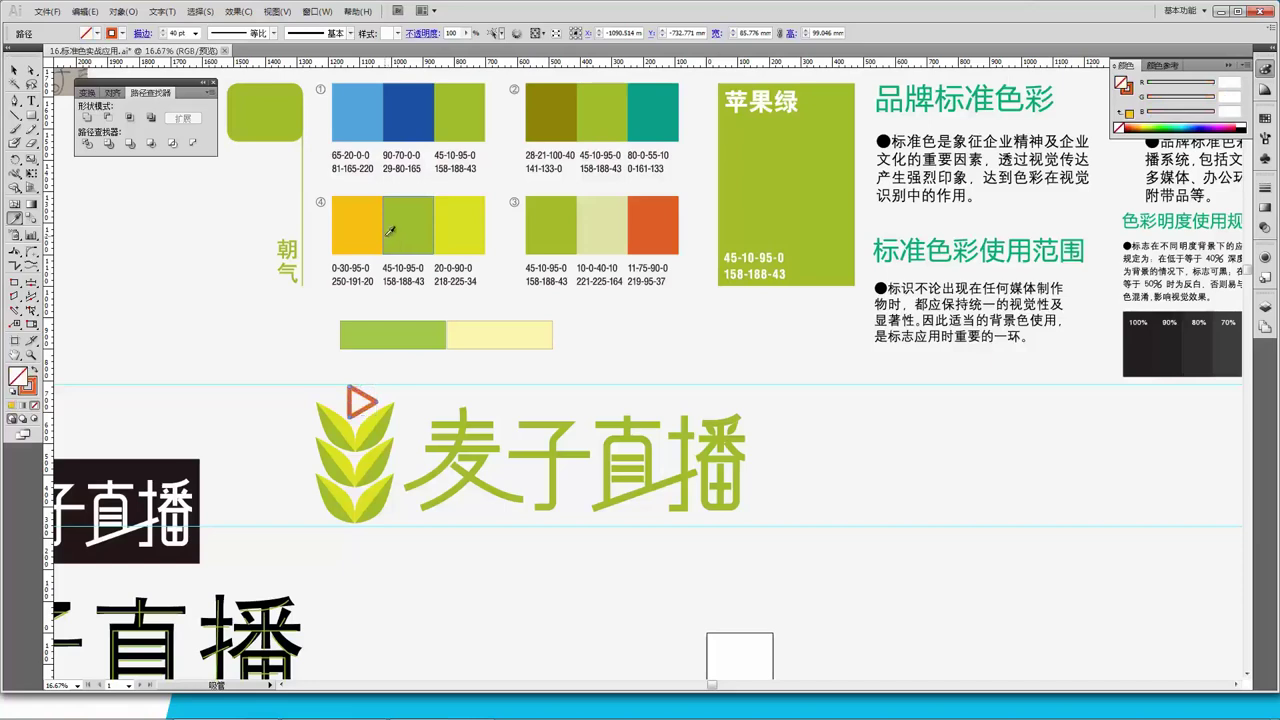
click(369, 227)
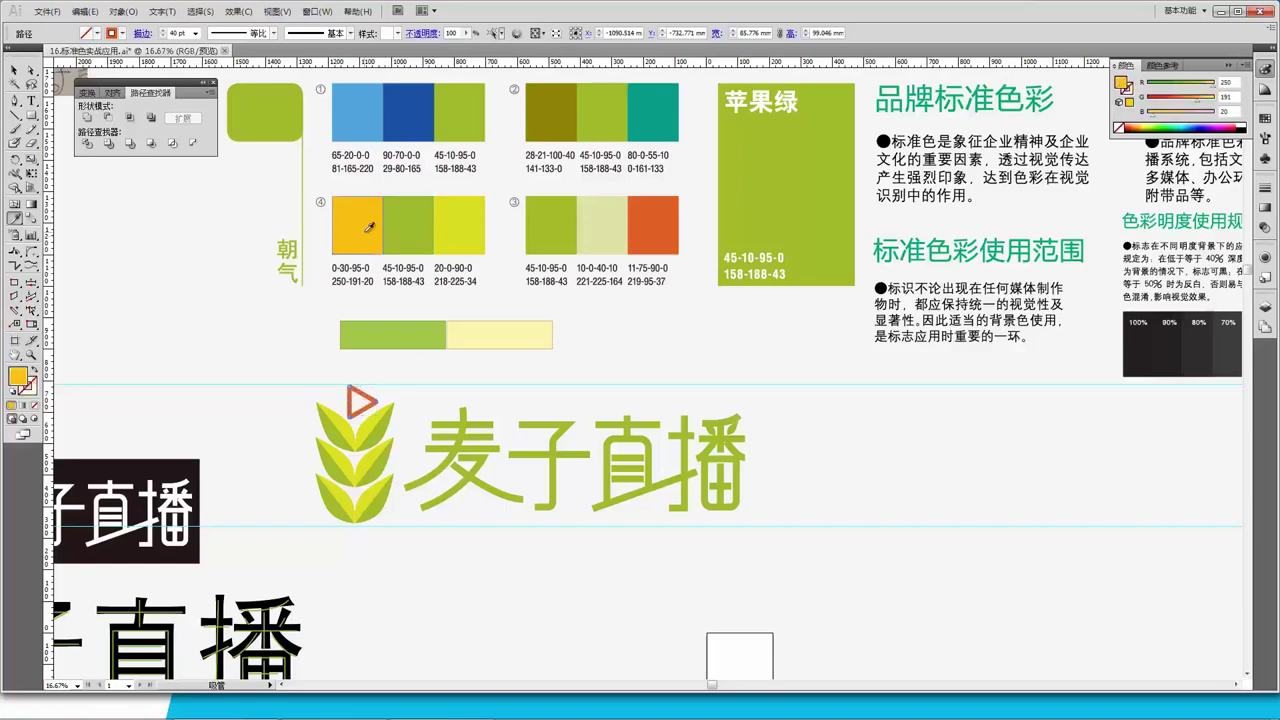
key(ctrl+z)
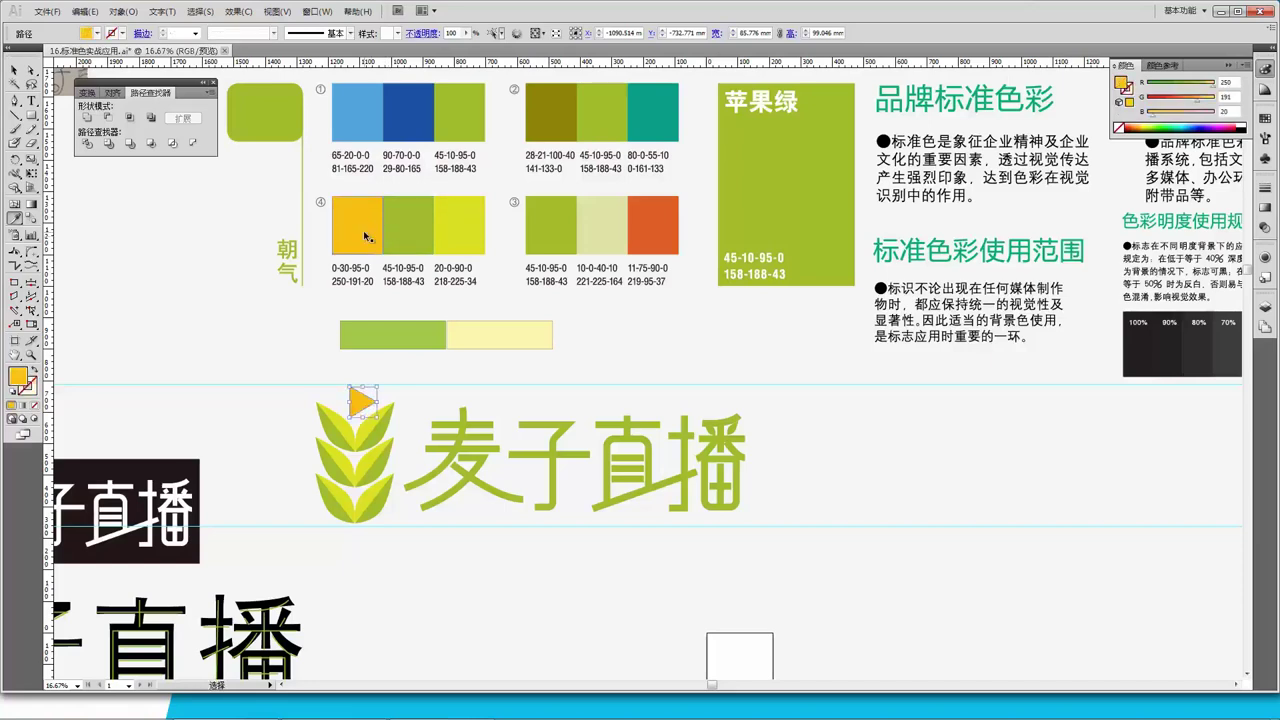
key(v)
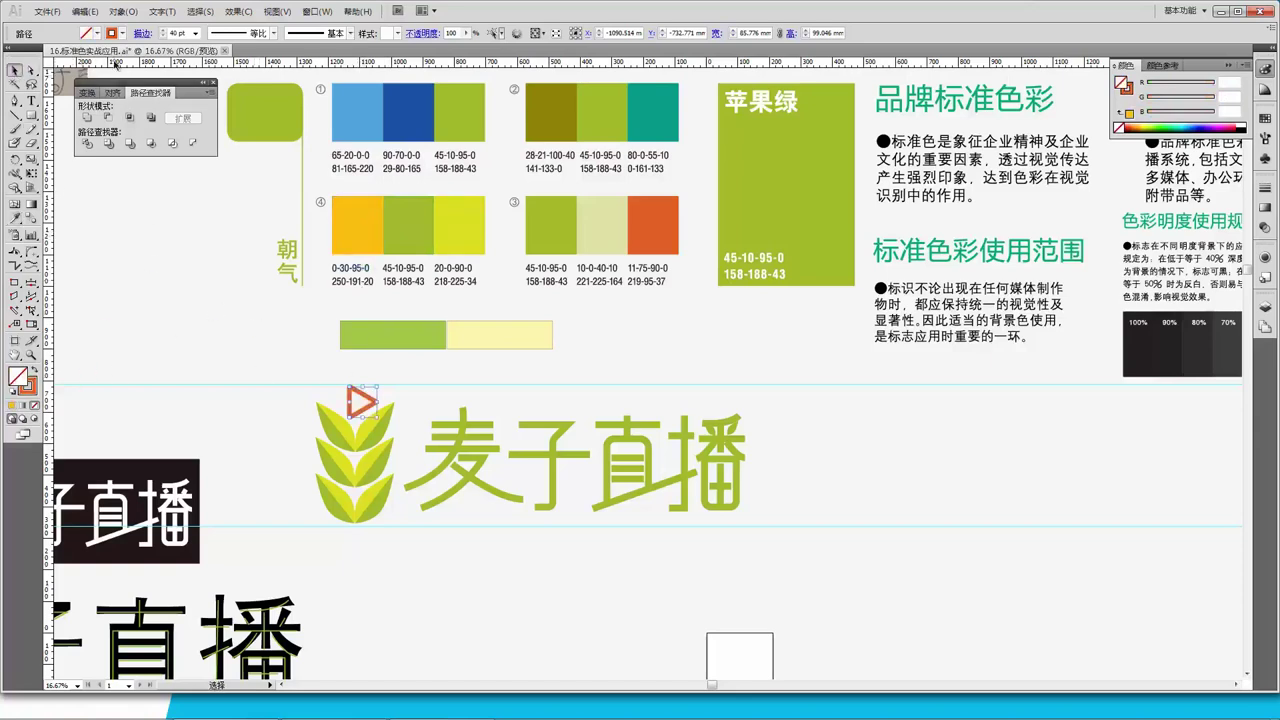
Swap the play triangle's fill and stroke, reset the fill to none and give the stroke a red preset swatch
click(35, 370)
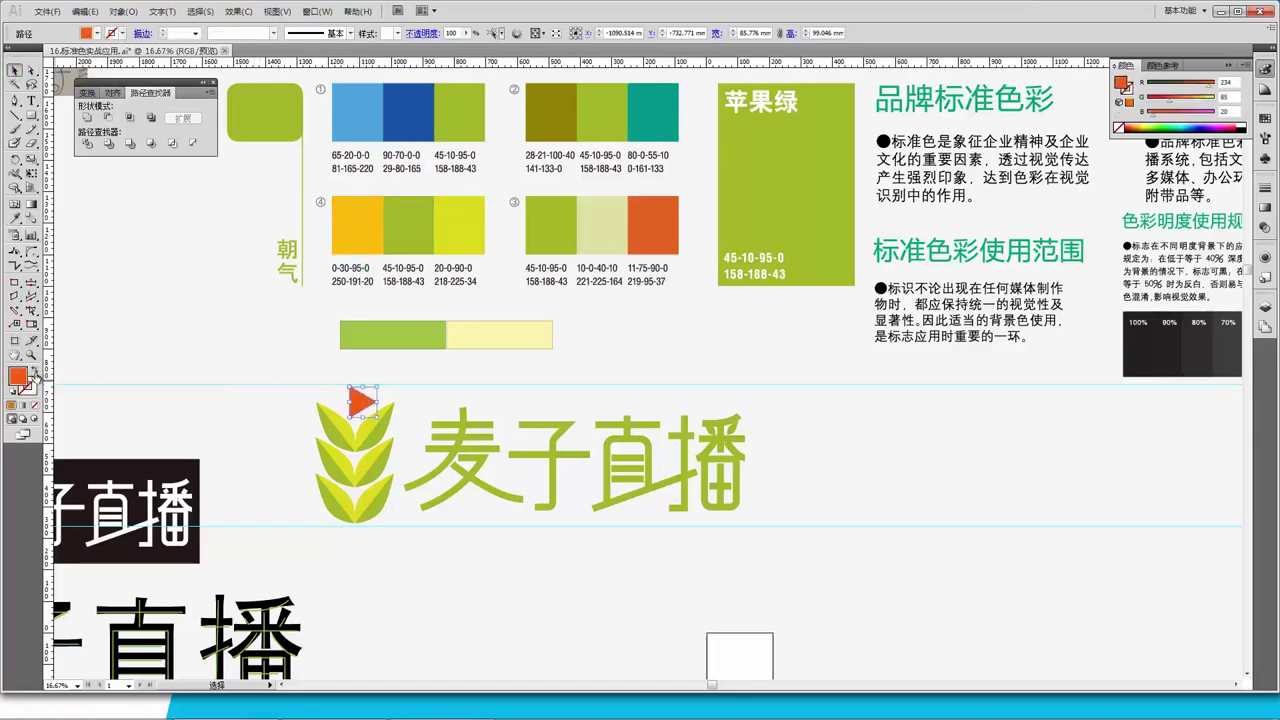
click(97, 33)
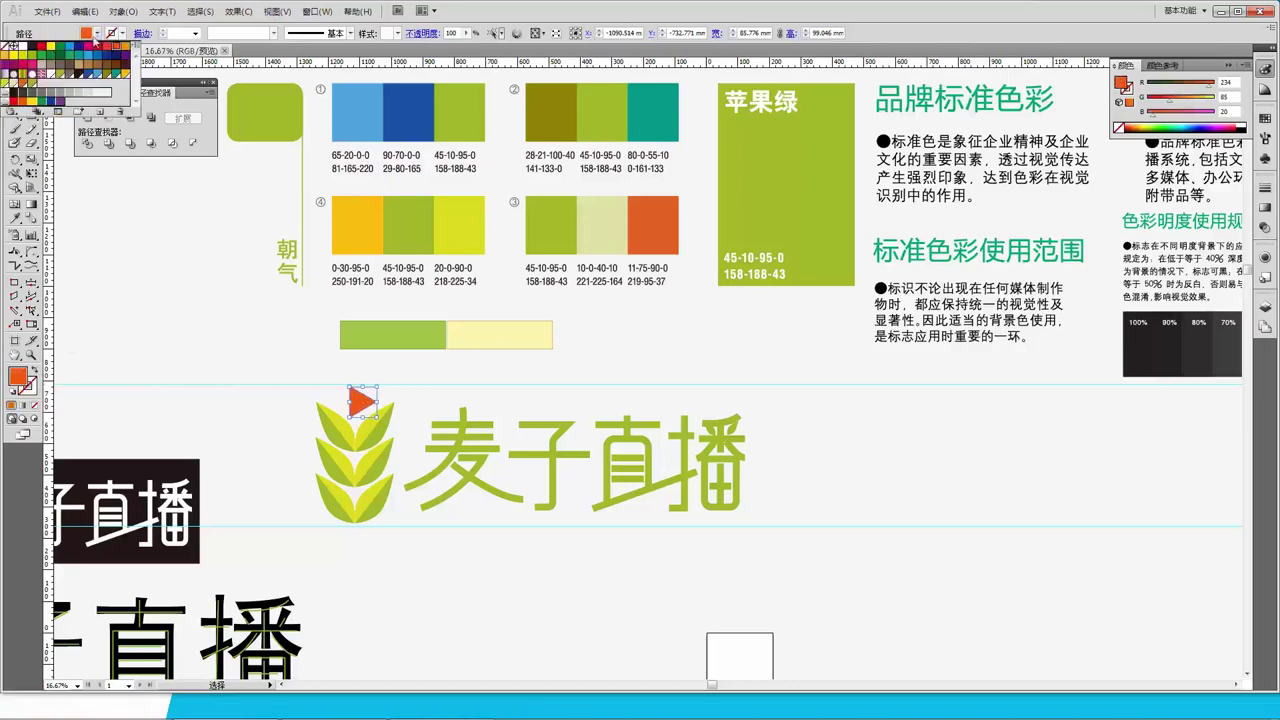
click(8, 46)
click(121, 33)
click(121, 33)
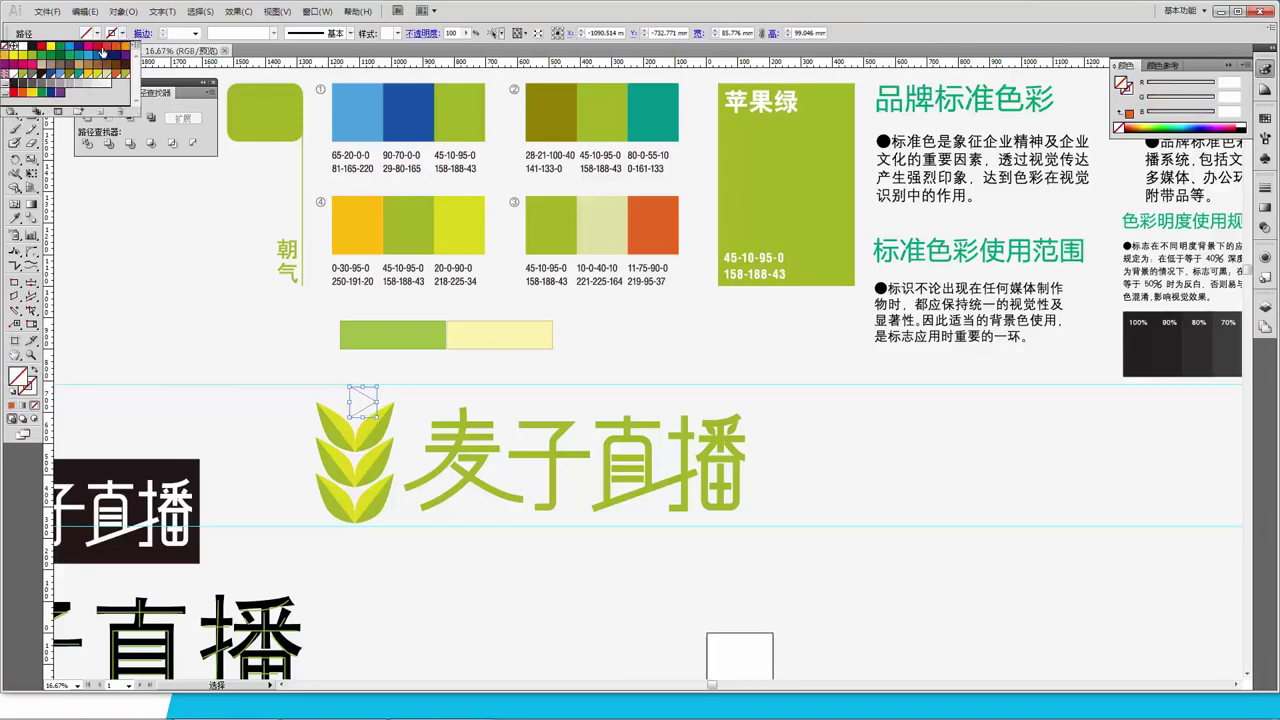
click(107, 50)
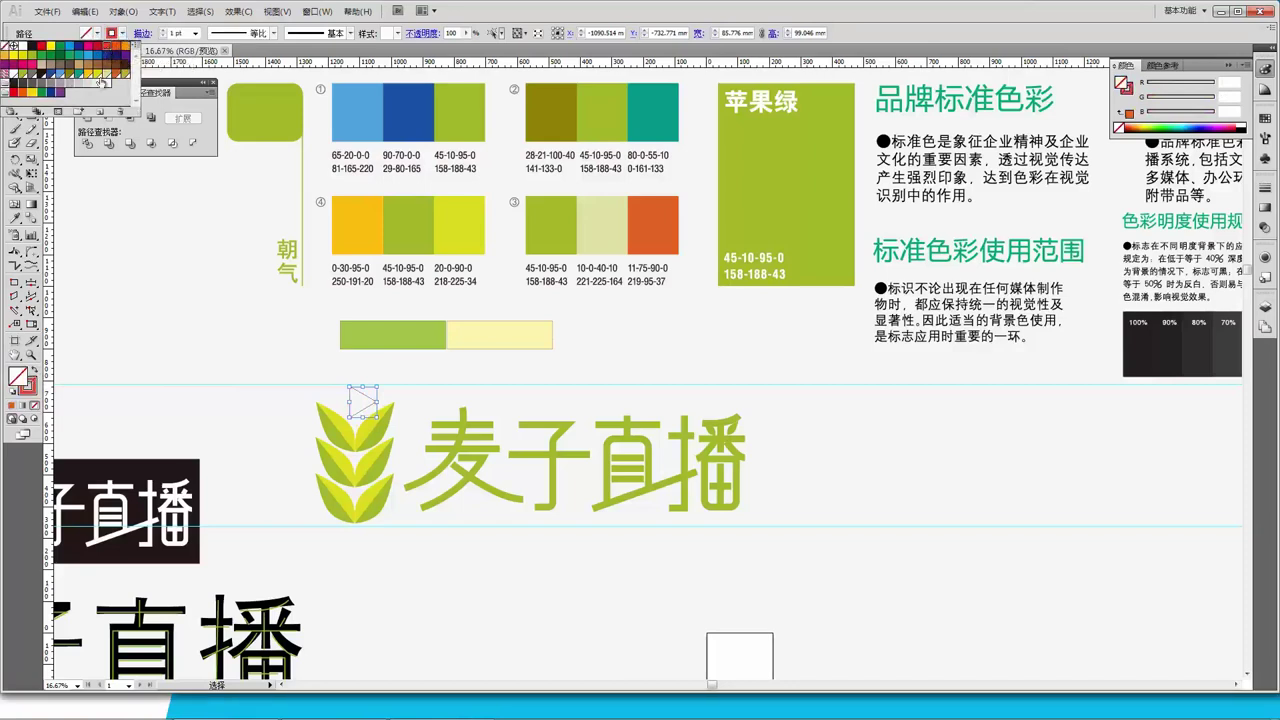
Set the play triangle's stroke color to RGB 250, 191, 20 in the Color Picker
click(36, 389)
double_click(37, 389)
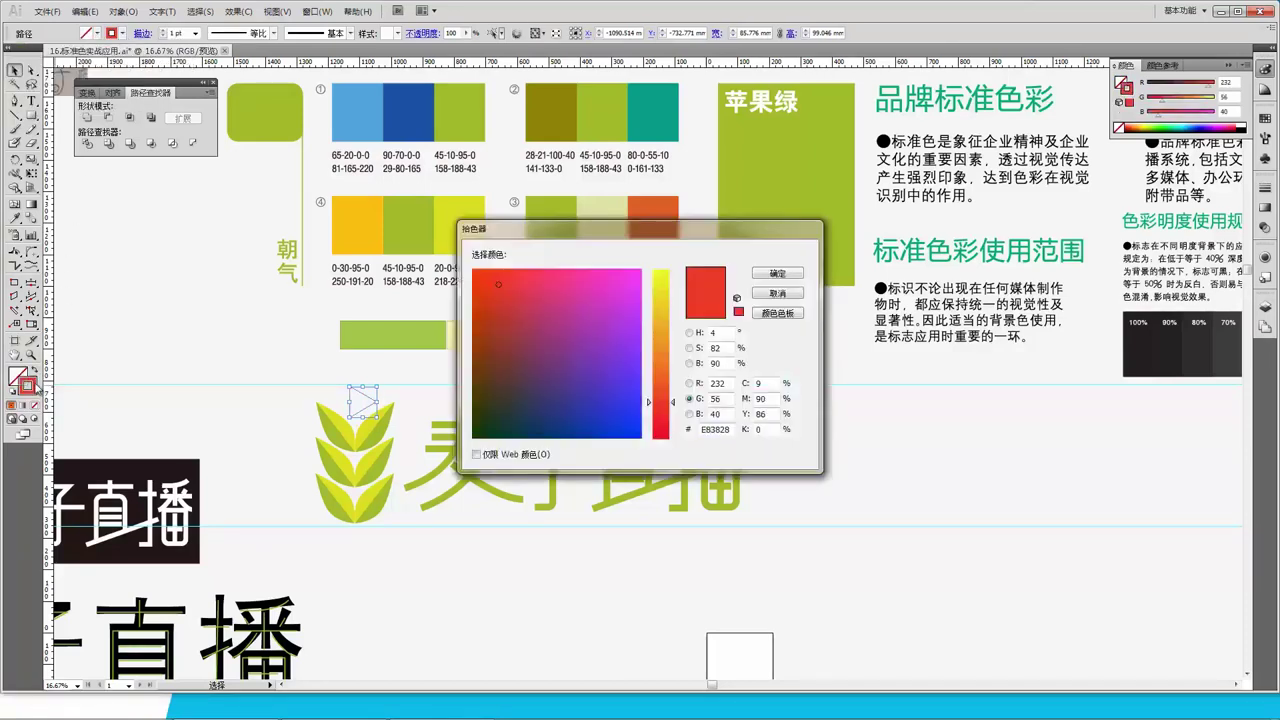
mouse_move(745, 236)
mouse_down()
mouse_move(1202, 316)
mouse_move(974, 344)
mouse_up()
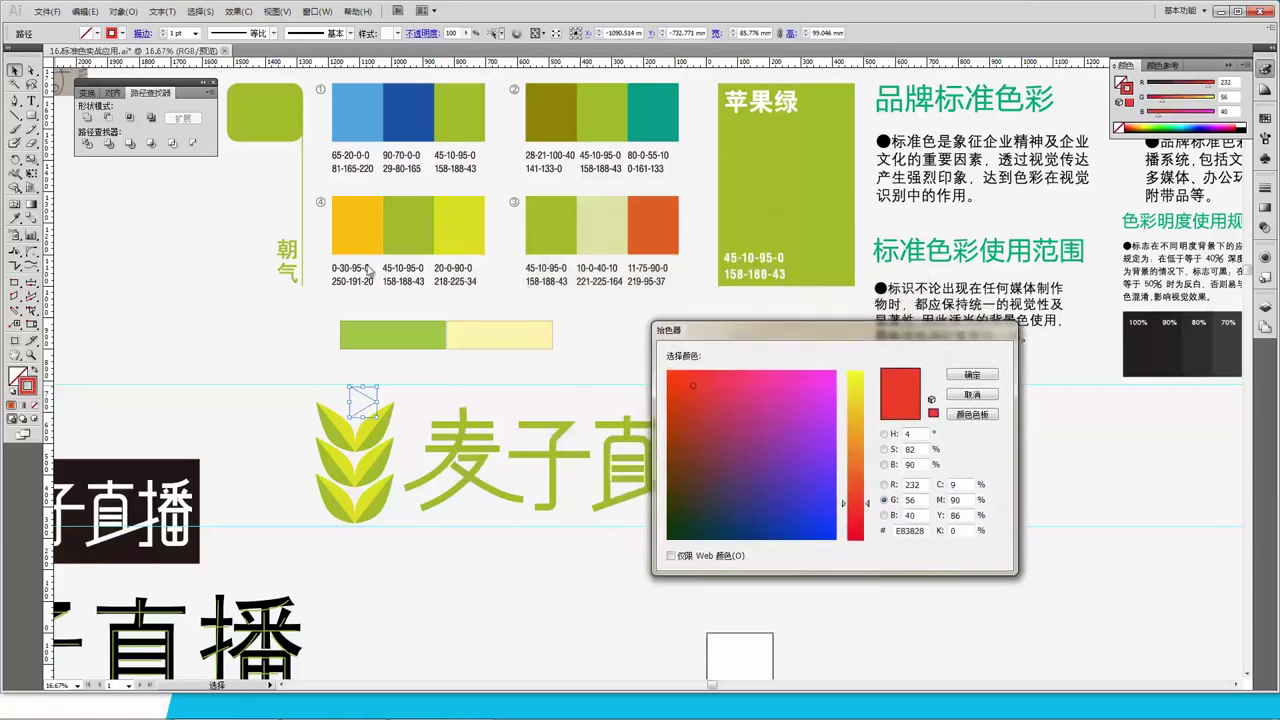
double_click(912, 485)
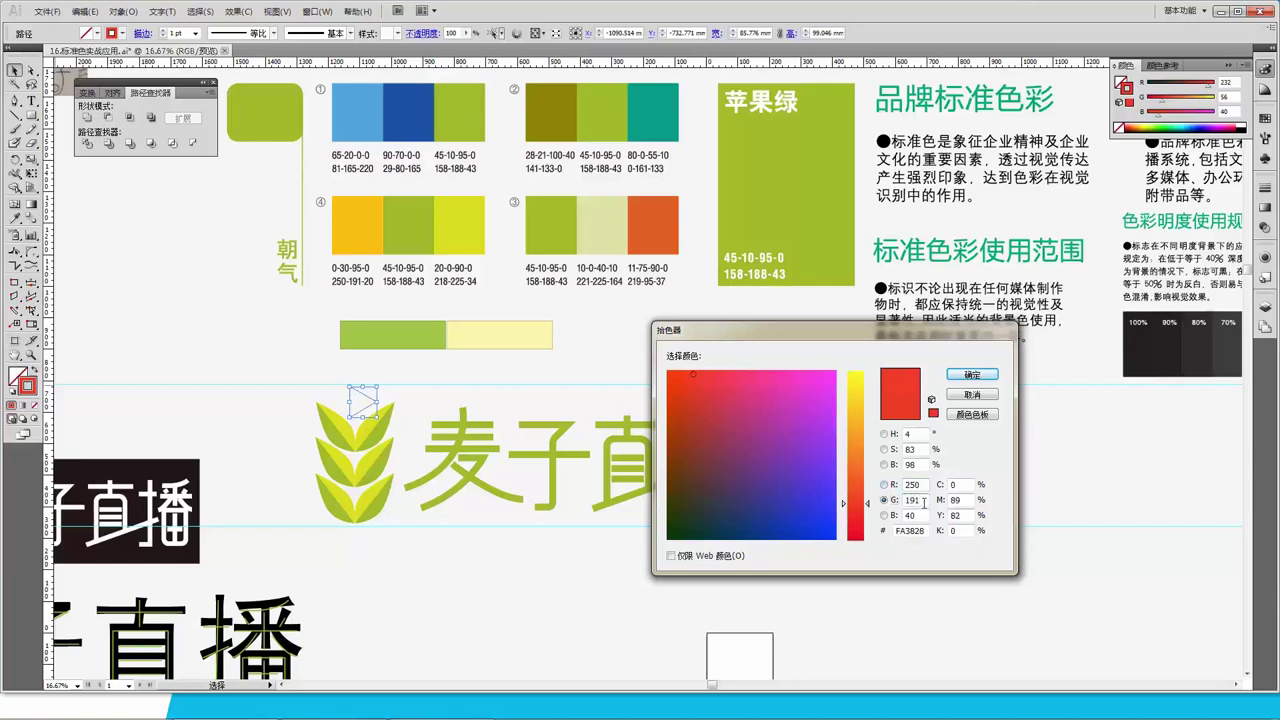
key(Tab)
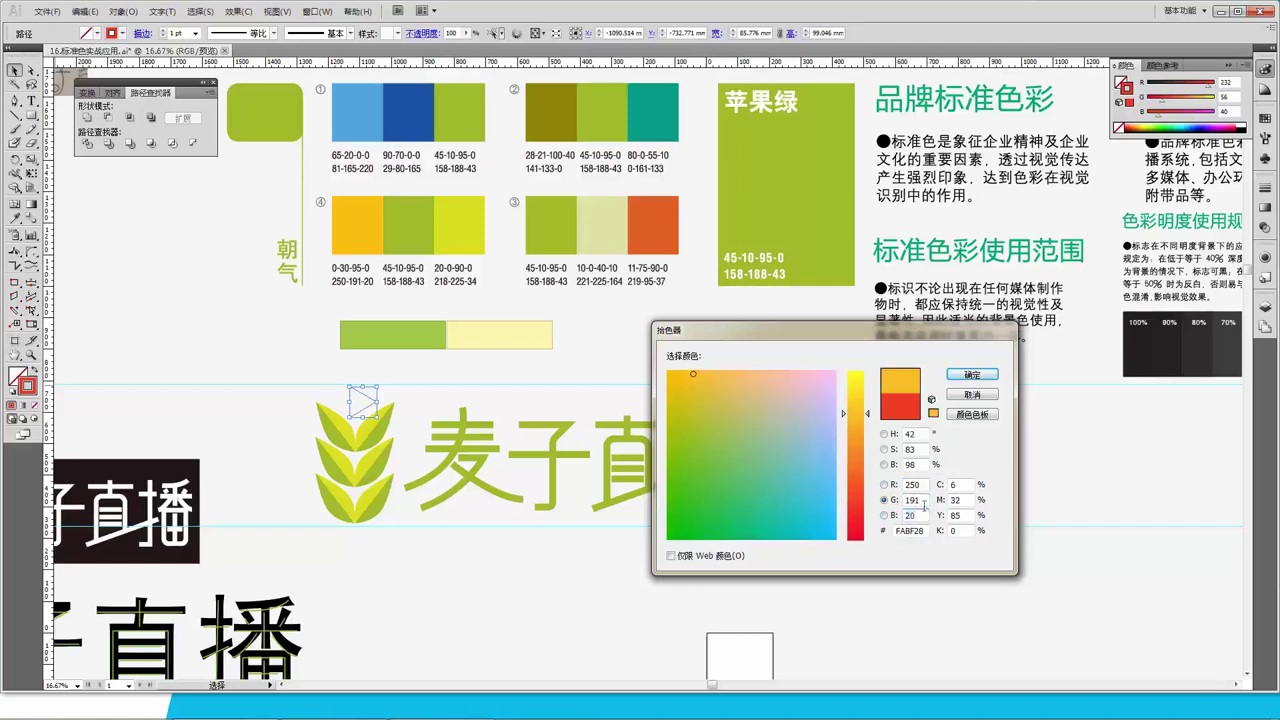
click(972, 374)
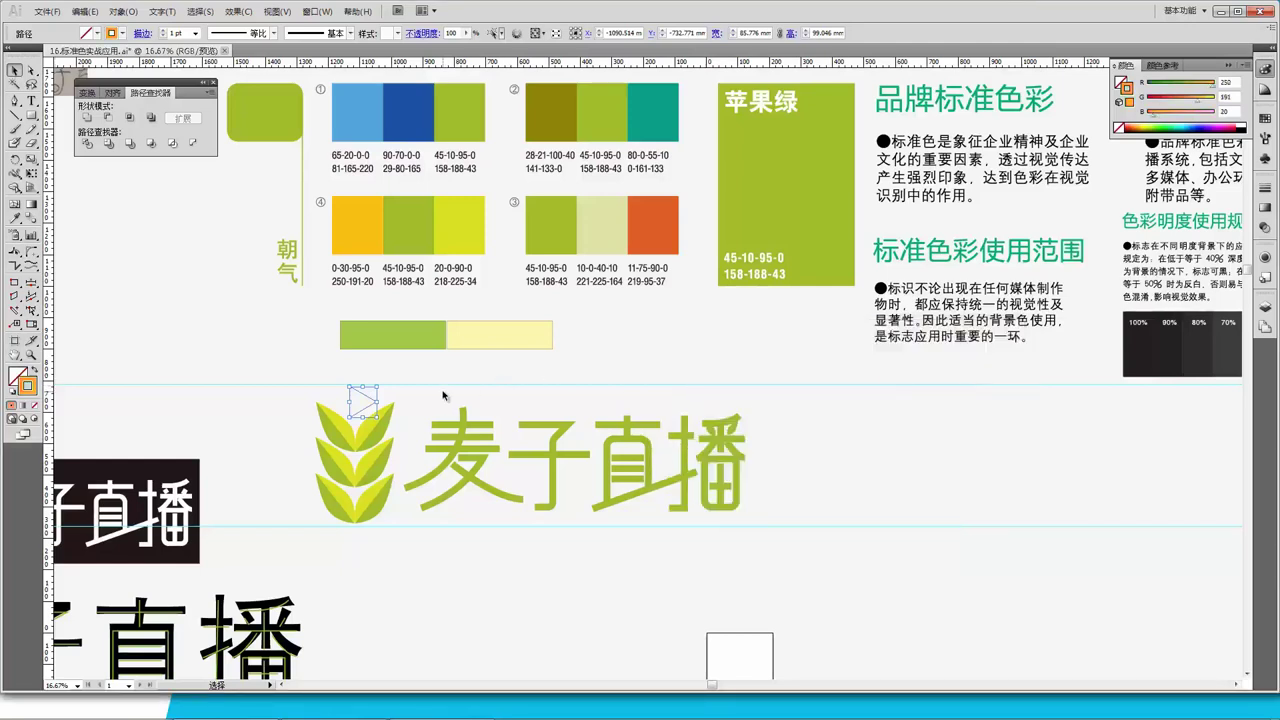
Set the play triangle's stroke weight to 40 pt and deselect it
click(404, 393)
click(351, 388)
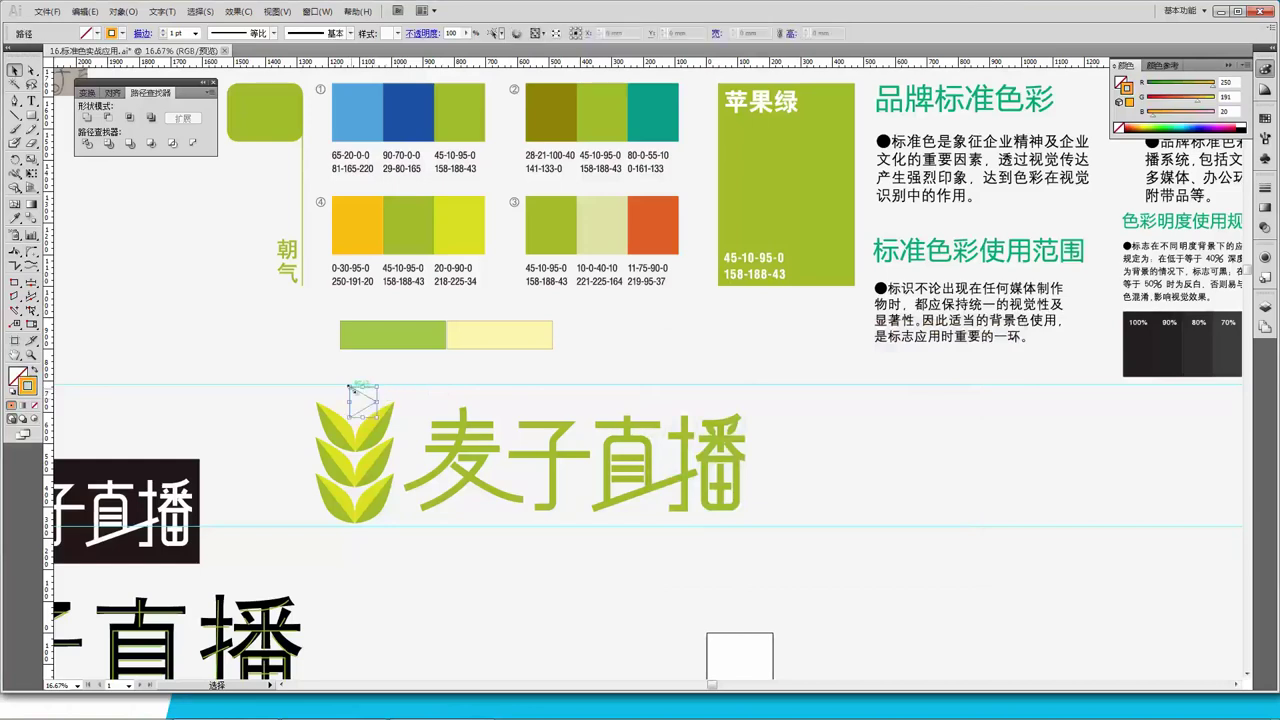
click(195, 33)
click(195, 213)
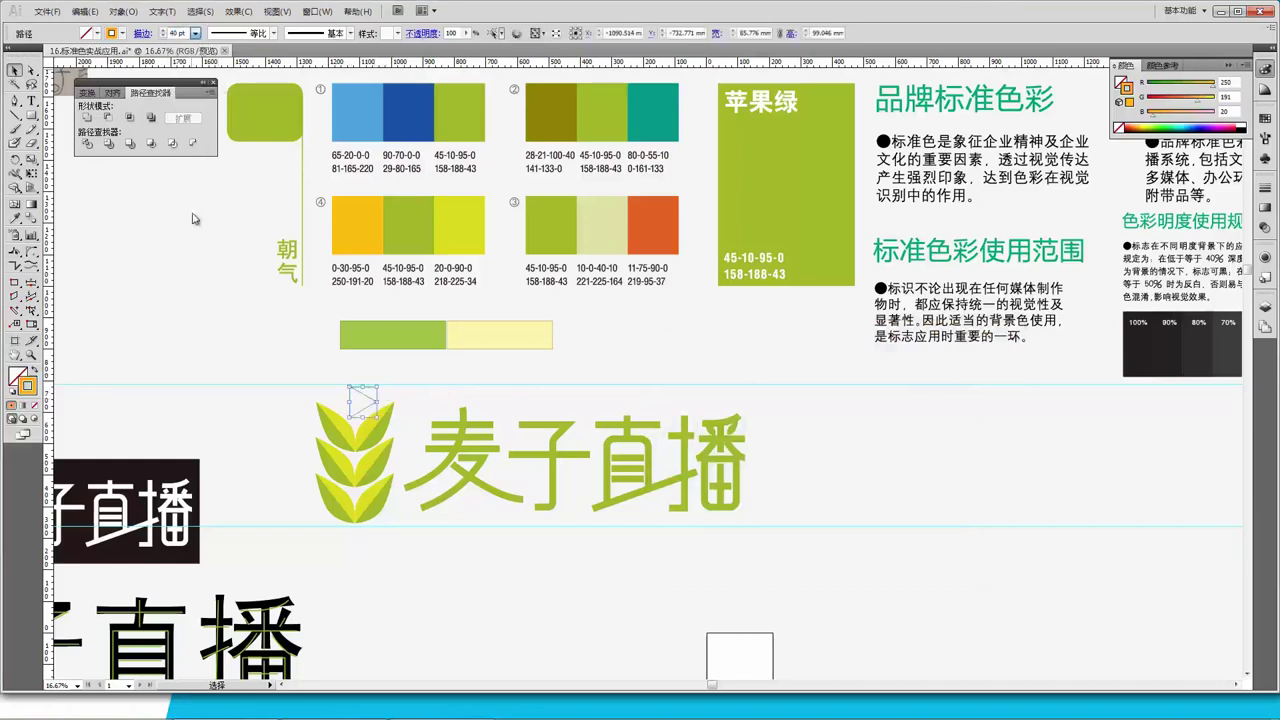
click(408, 401)
Ungroup the green 麦子直播 lettering and deselect it
scroll(500, 358, down, 1)
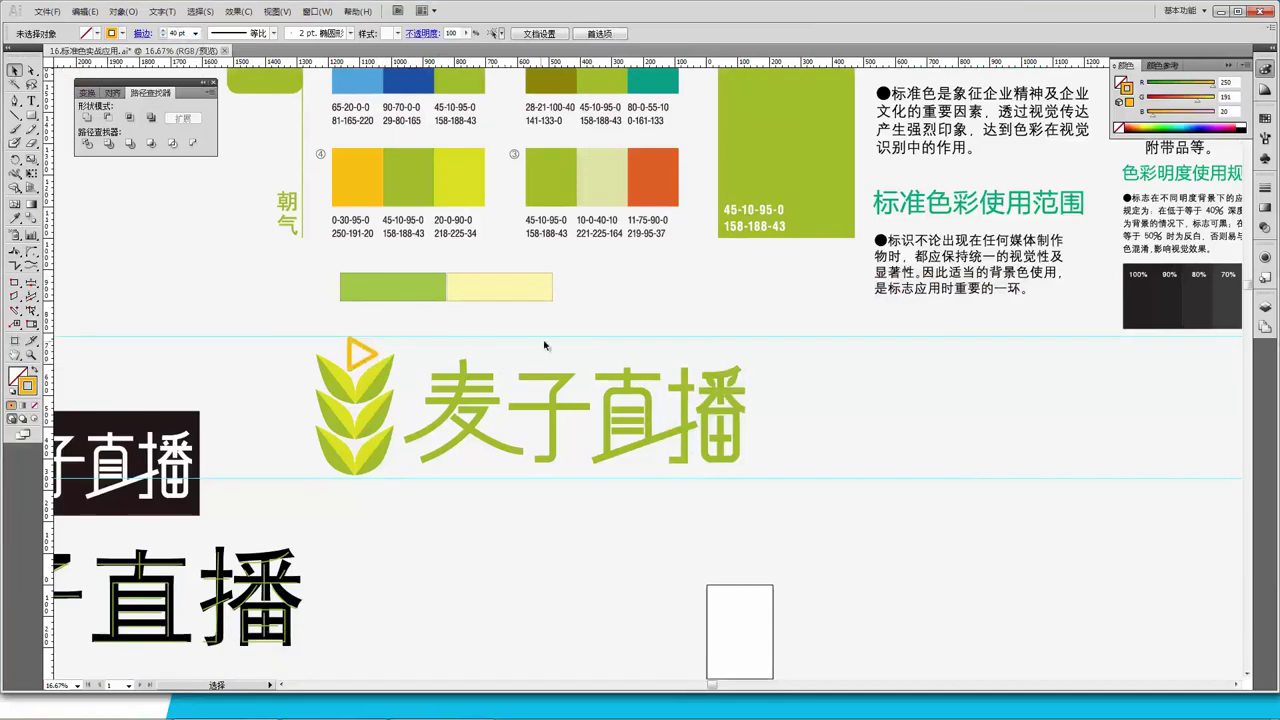
key(z)
click(742, 389)
click(645, 388)
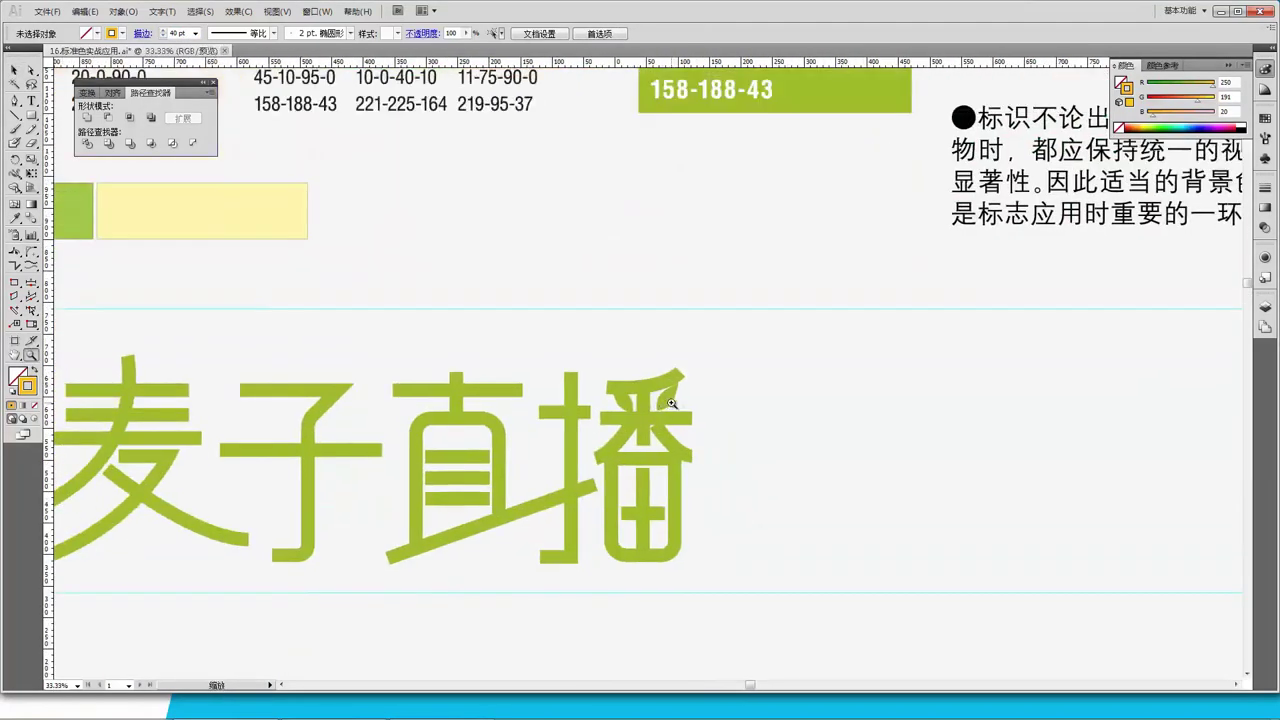
click(669, 401)
key(v)
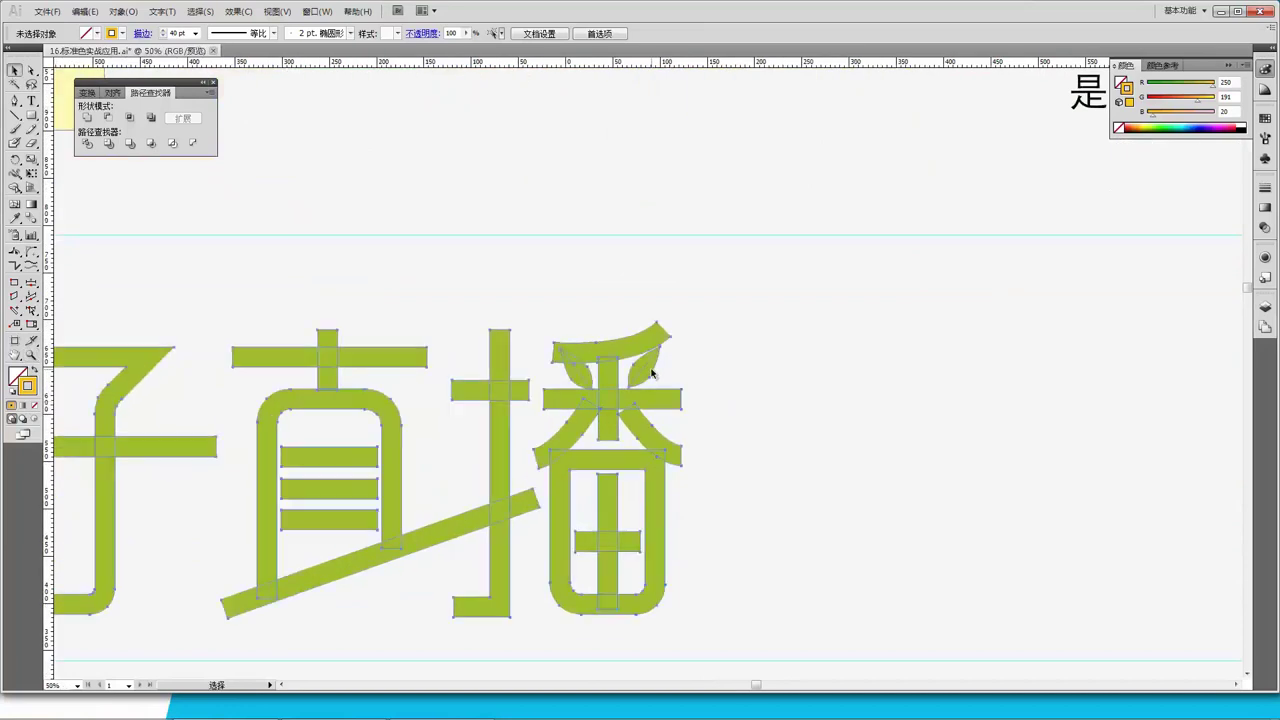
click(651, 372)
right_click(651, 372)
click(707, 447)
click(743, 366)
Ungroup the left and right leaf shapes in the upper part of the character 播
click(648, 366)
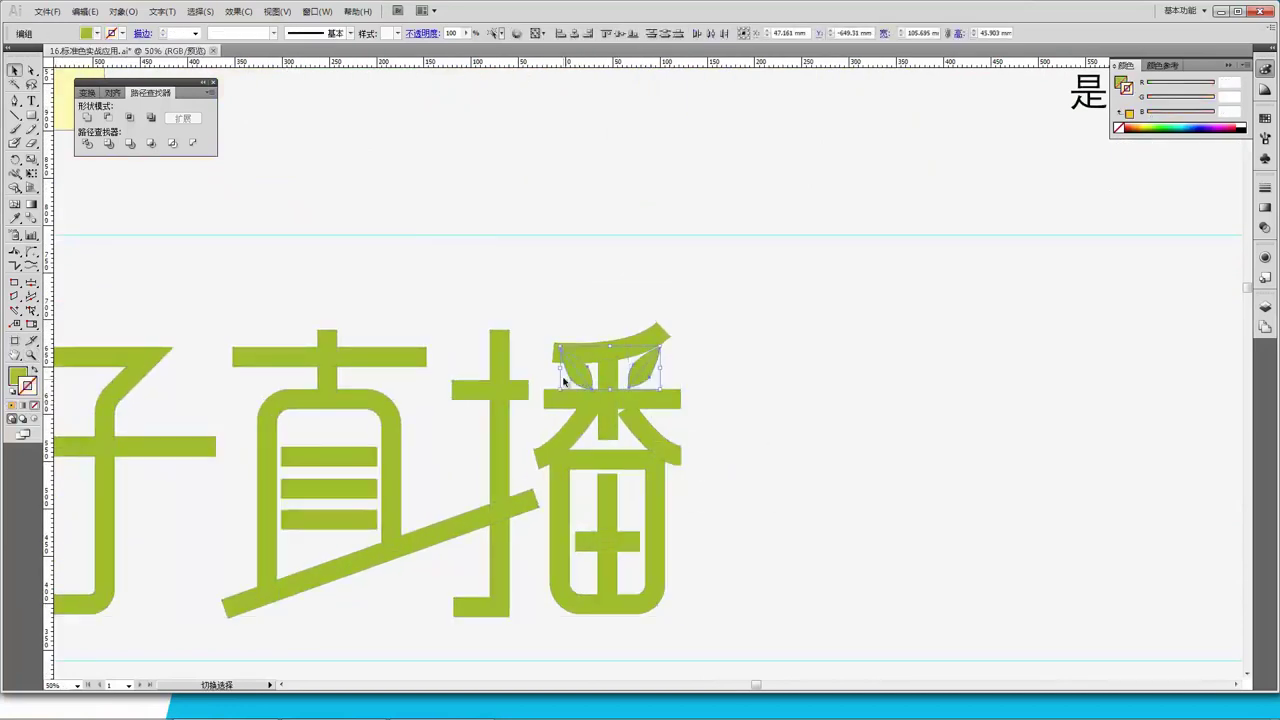
click(664, 383)
click(651, 366)
click(580, 376)
right_click(581, 369)
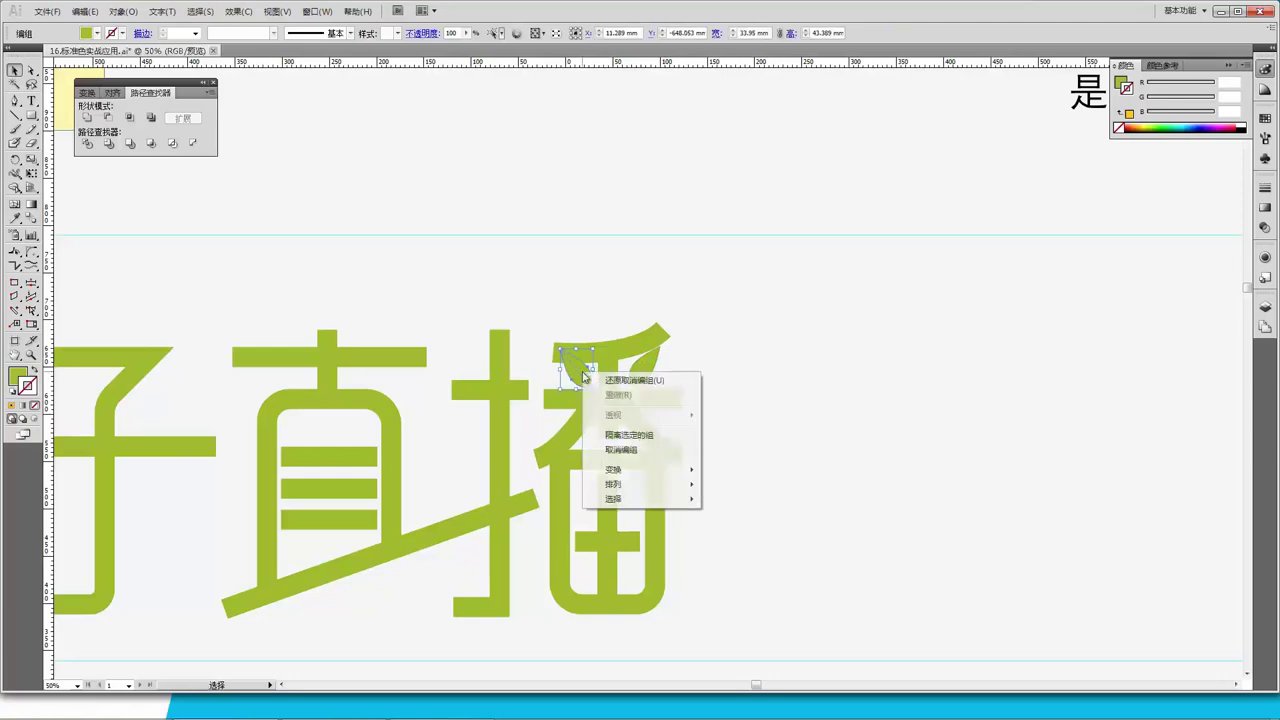
click(640, 450)
click(652, 365)
right_click(652, 366)
click(698, 442)
click(700, 410)
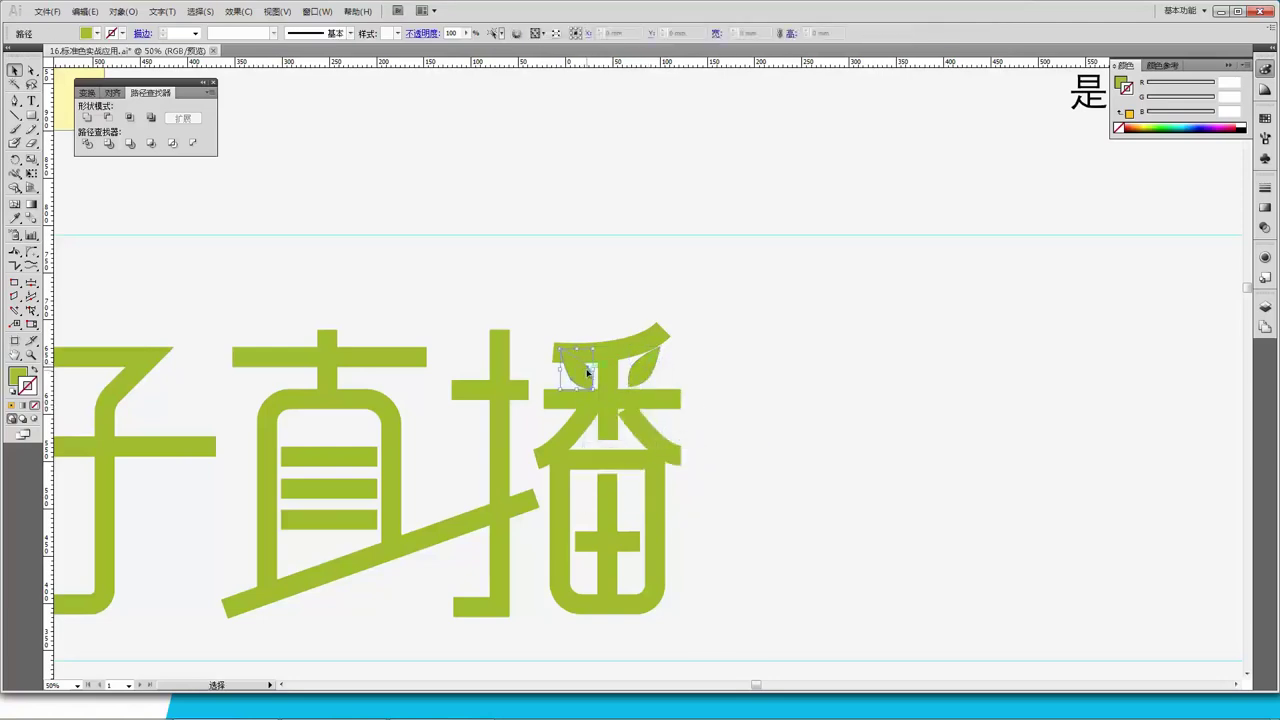
Recolor the outer halves of both small leaves in 播 with the yellow-green sampled from the wheat icon's inner leaf half
click(648, 369)
shift+click(581, 381)
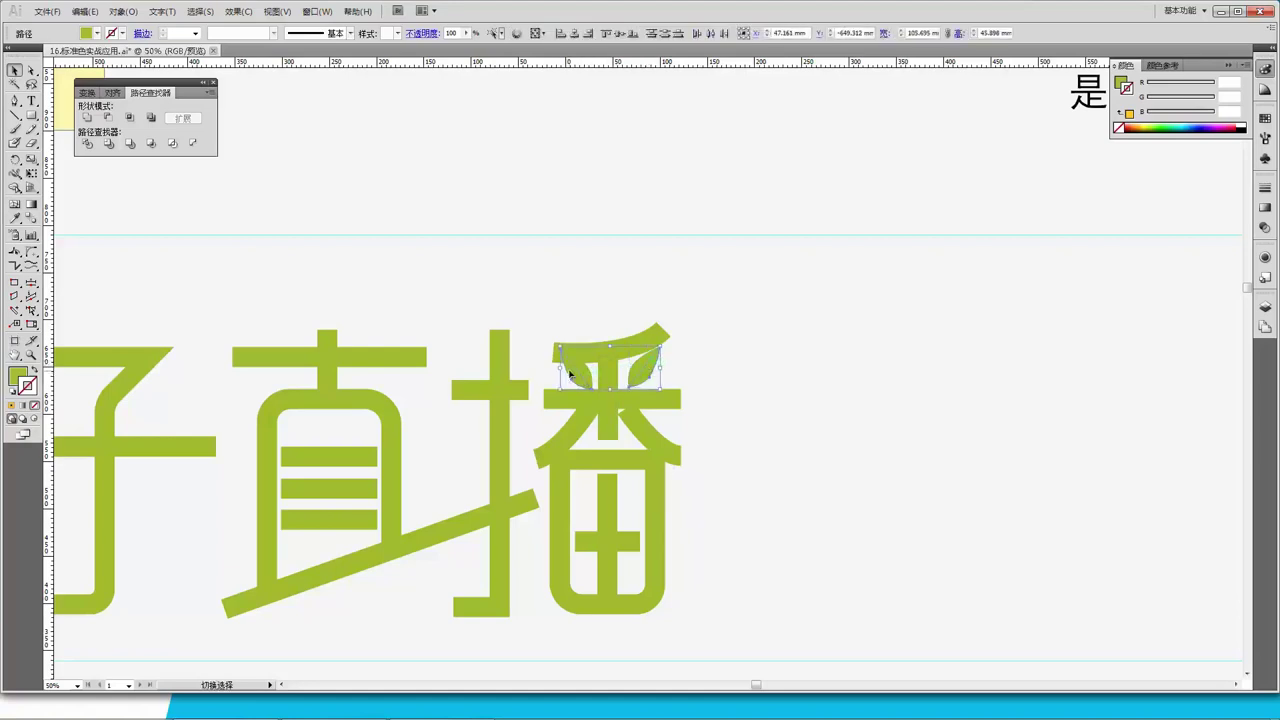
drag(429, 343, 565, 349)
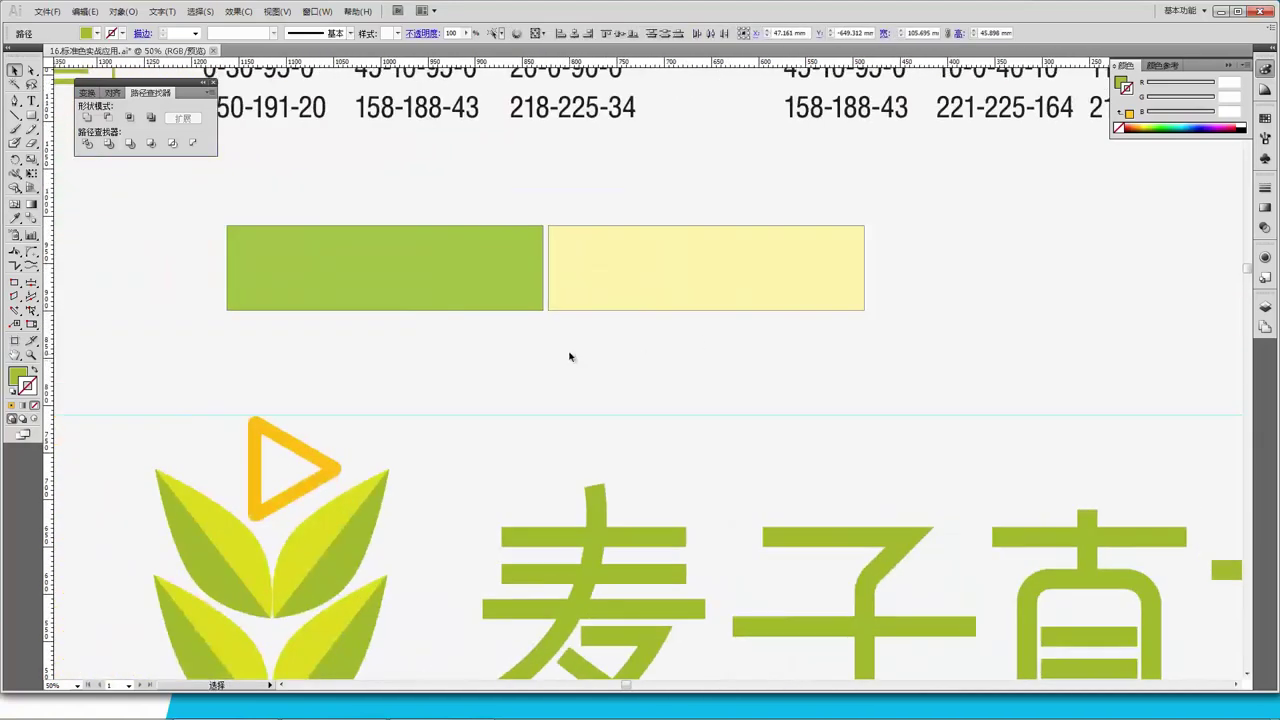
key(i)
click(351, 491)
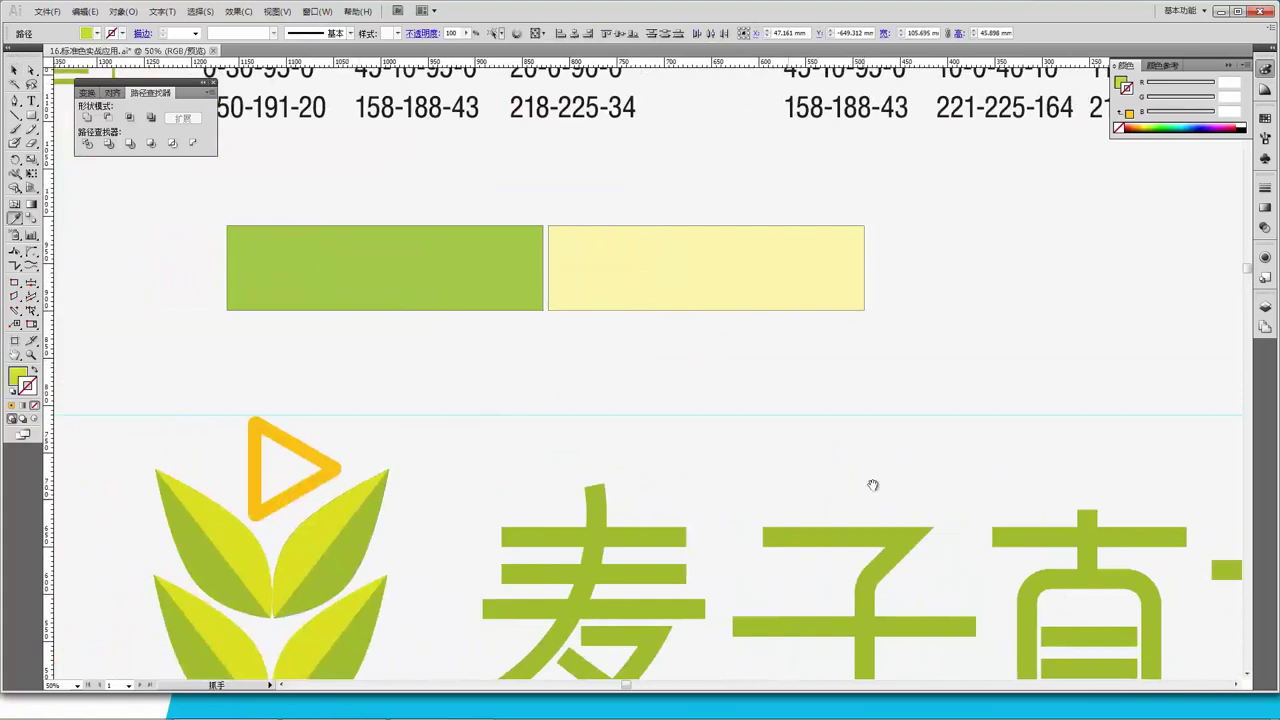
drag(882, 470, 522, 361)
click(14, 70)
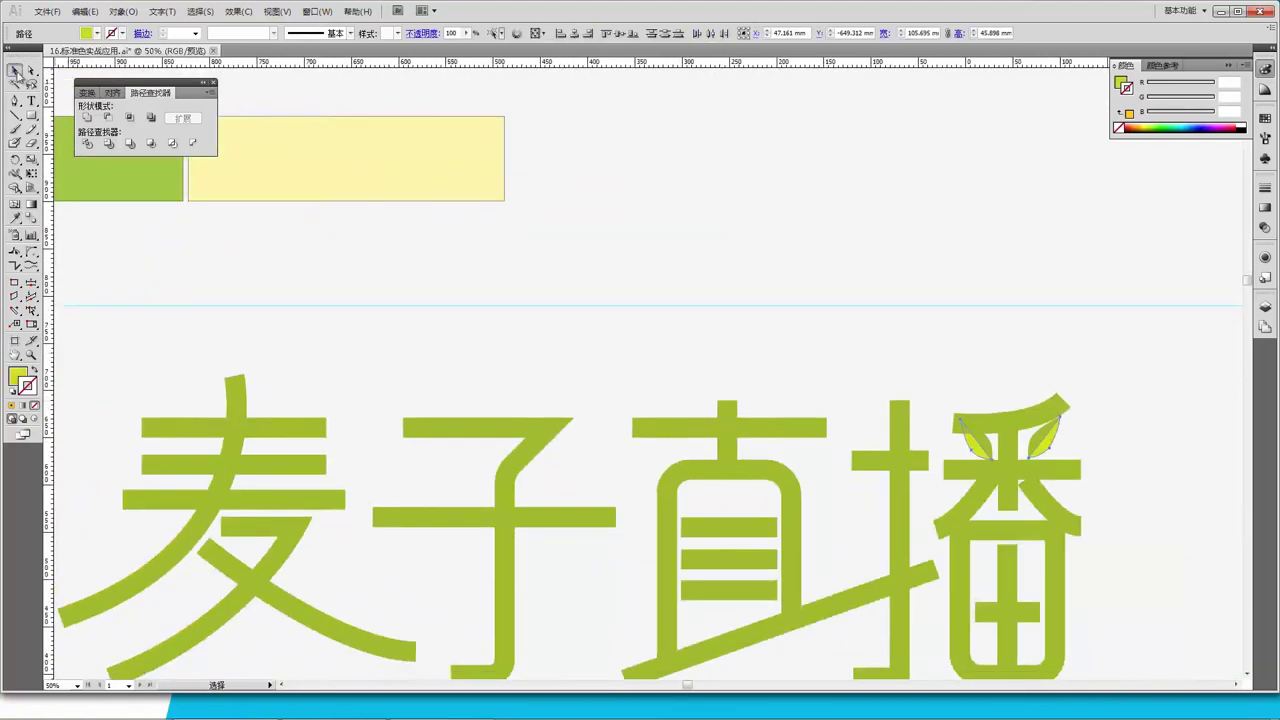
click(1130, 524)
Level the top end of 麦's long curved stroke by adjusting its upper anchor point with the Direct Selection tool
scroll(1100, 515, down, 3)
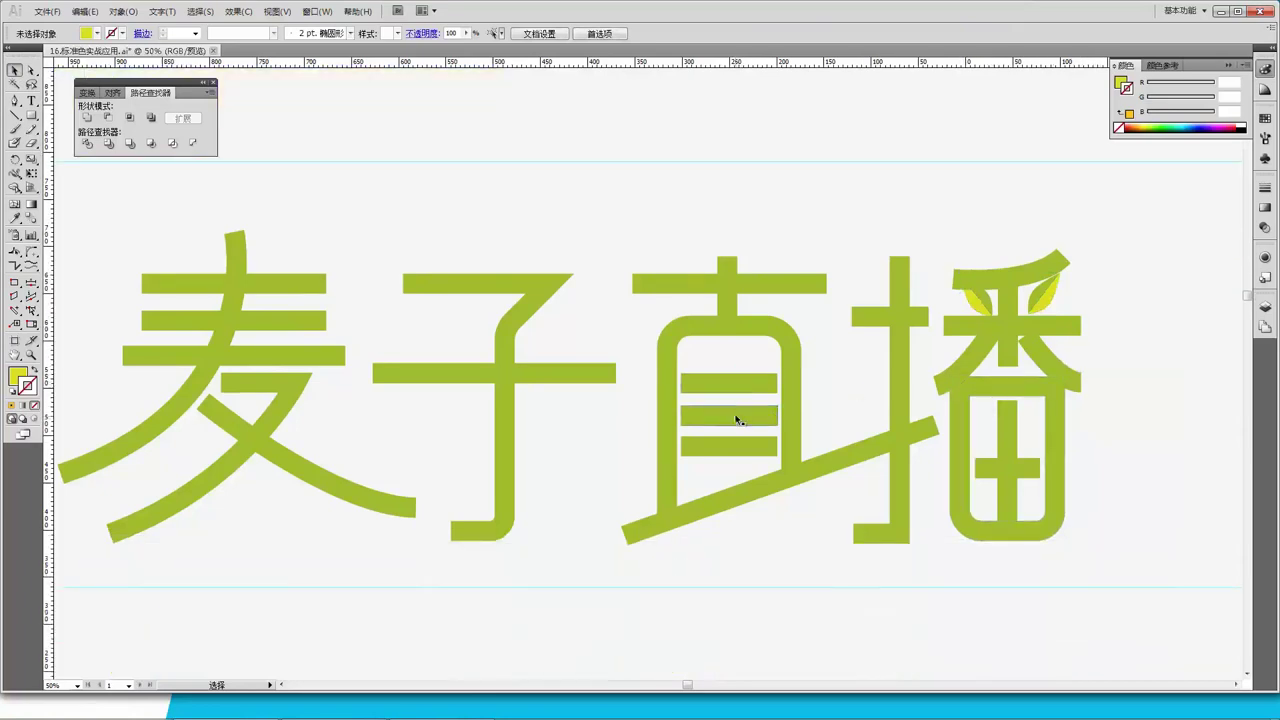
scroll(440, 370, left, 2)
key(z)
click(512, 407)
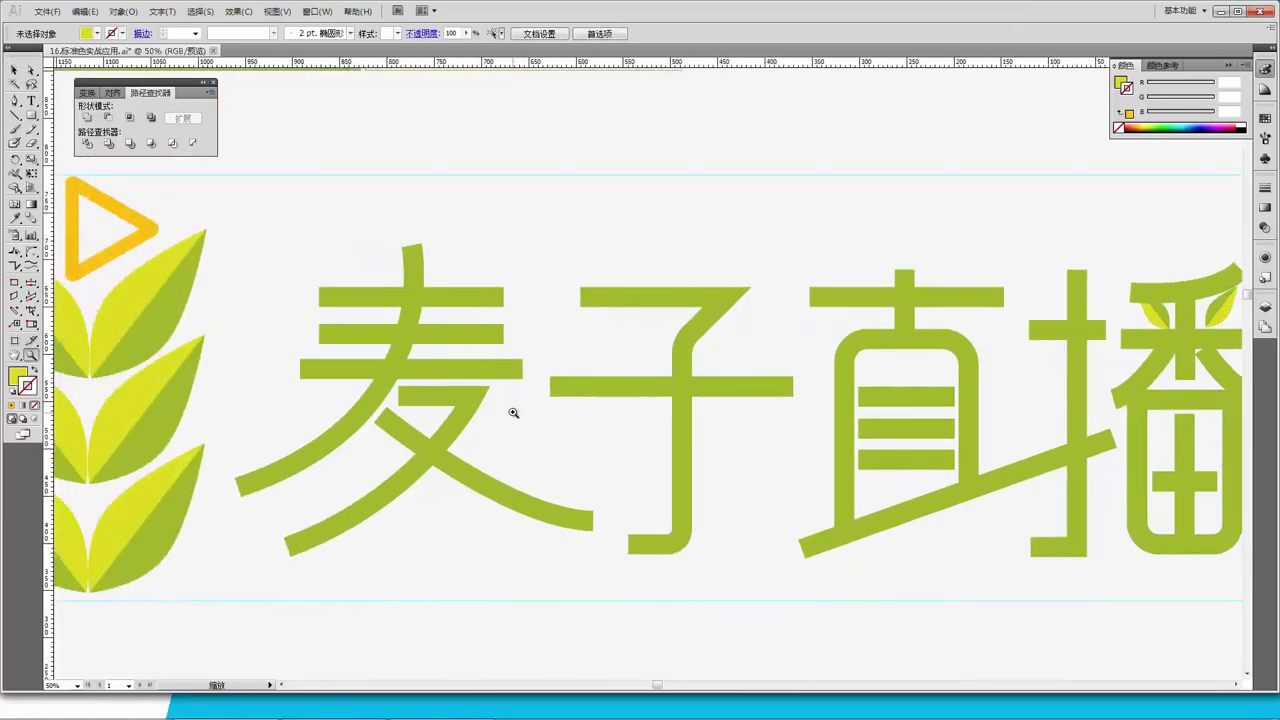
alt+click(521, 421)
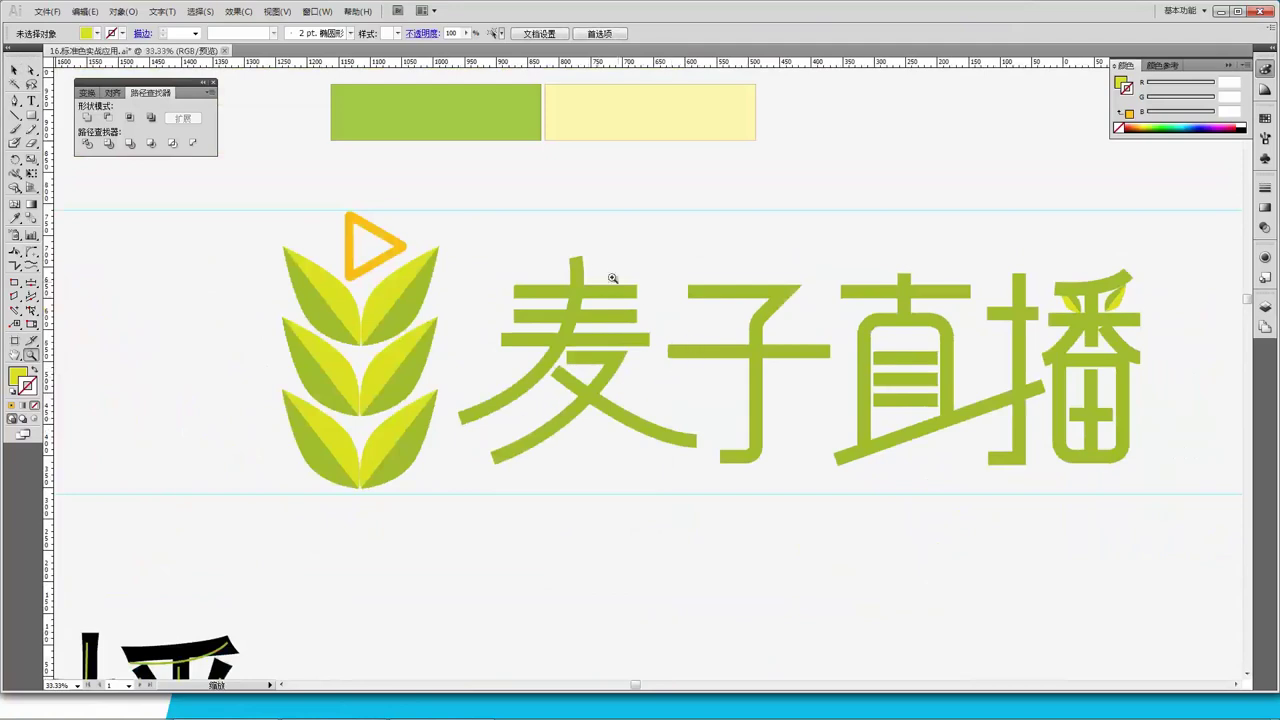
click(16, 71)
click(577, 262)
click(589, 262)
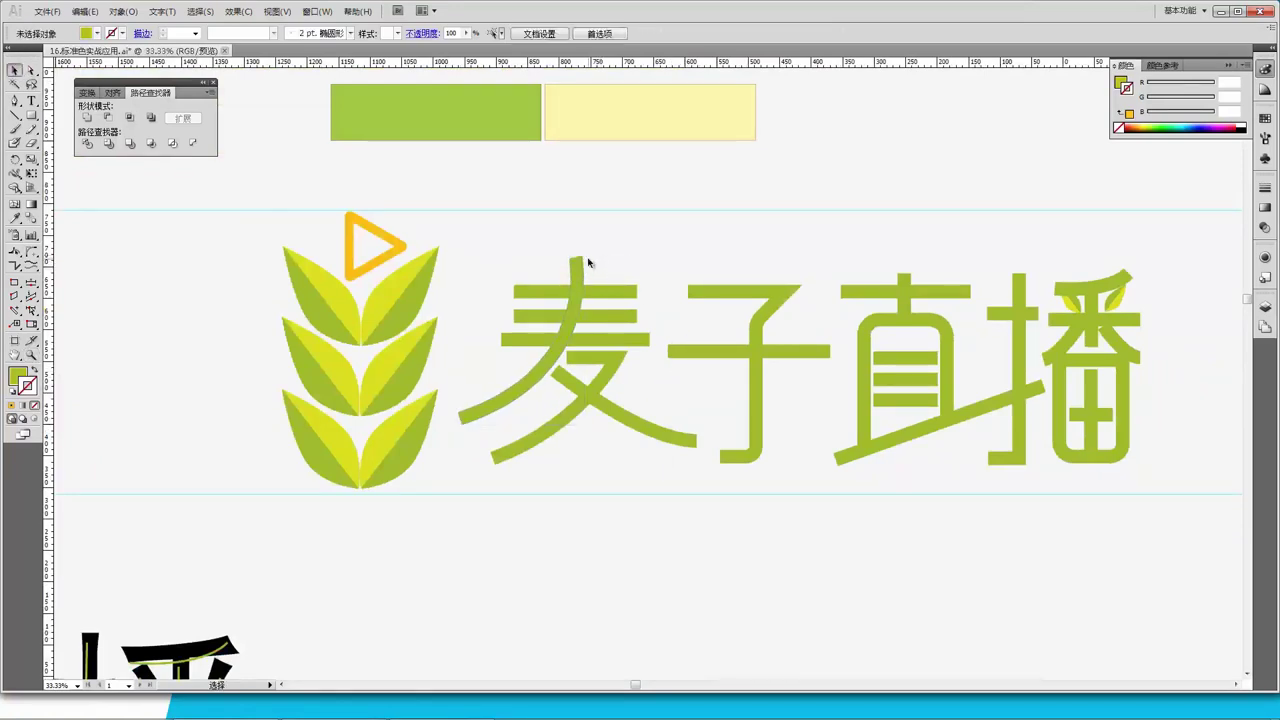
click(31, 71)
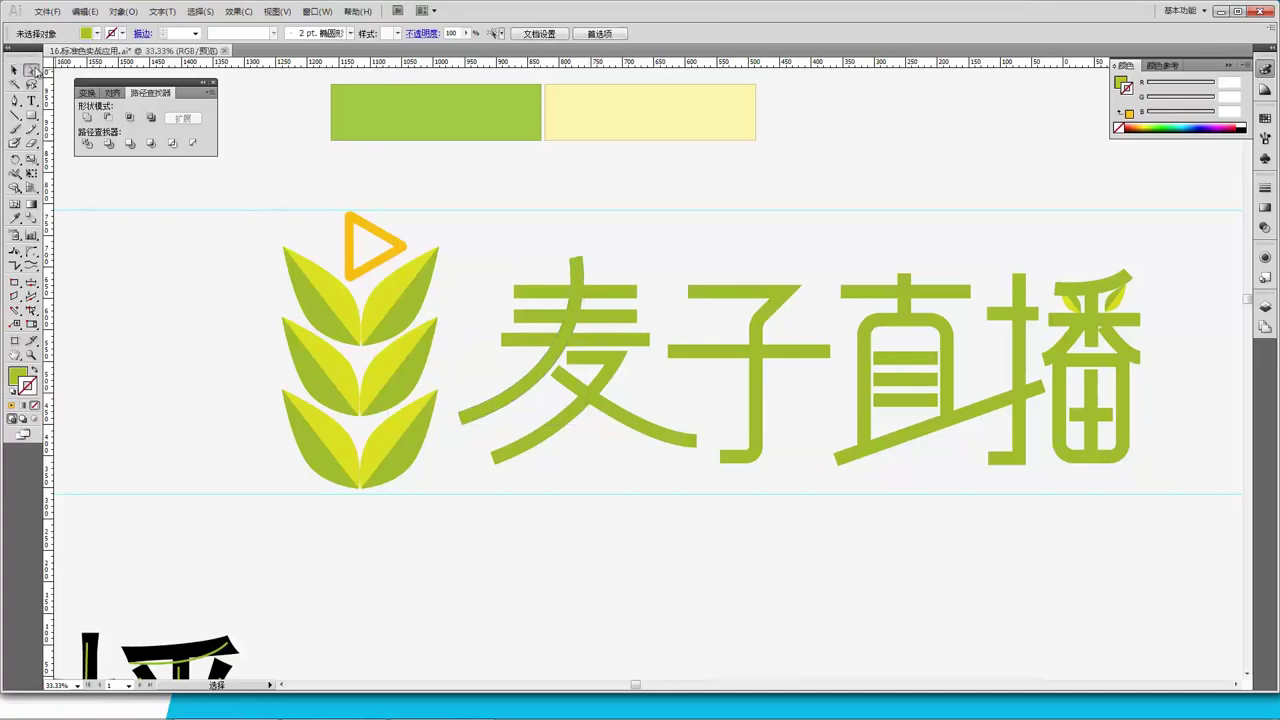
click(585, 257)
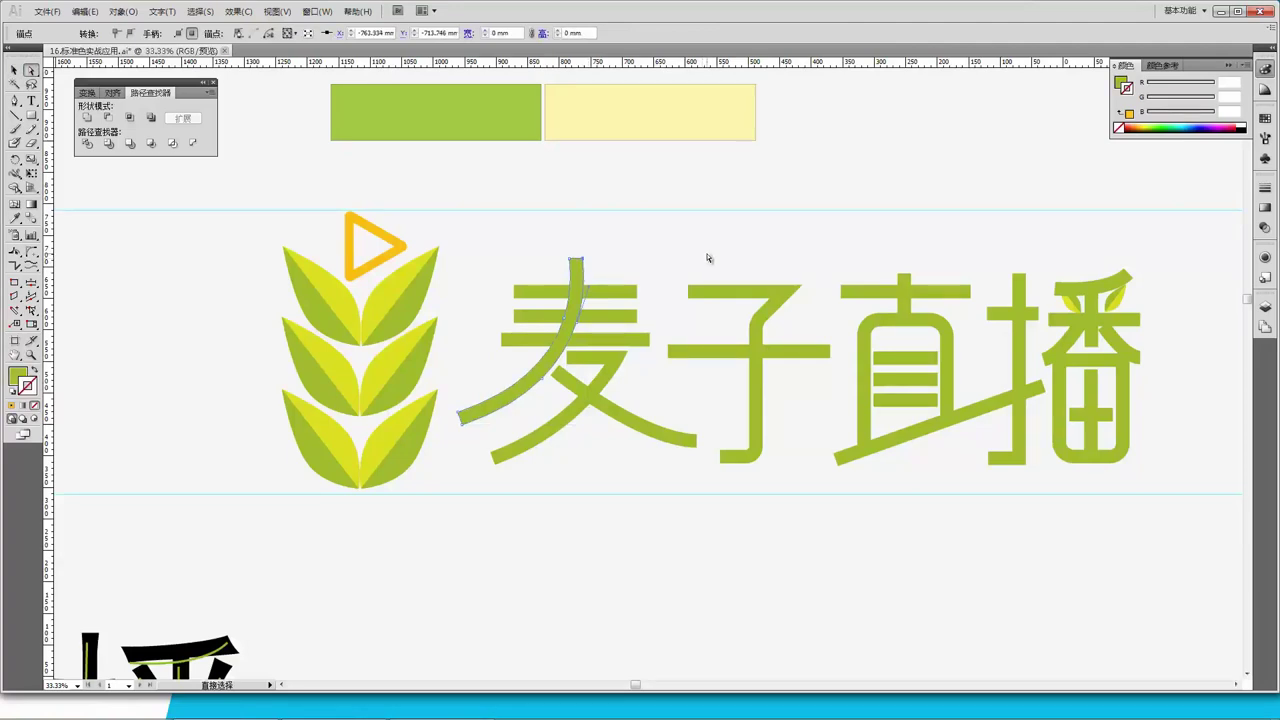
click(660, 262)
drag(840, 357, 708, 319)
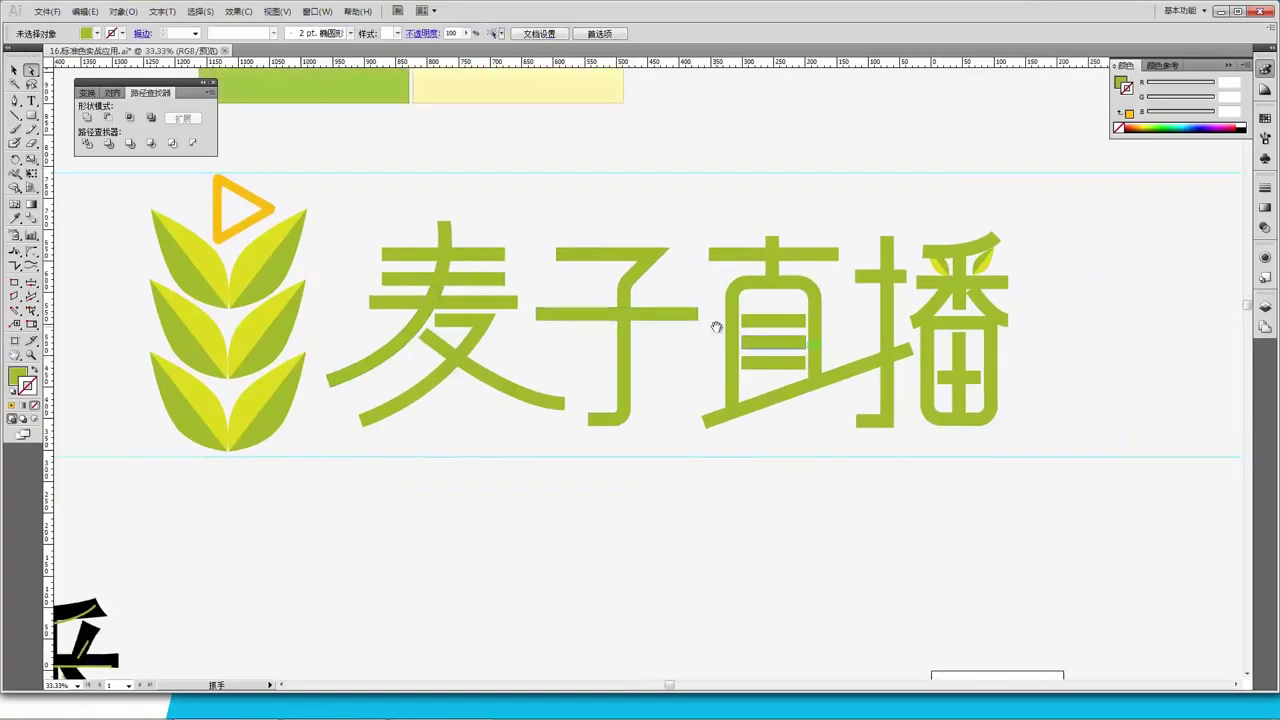
ctrl+alt+click(700, 352)
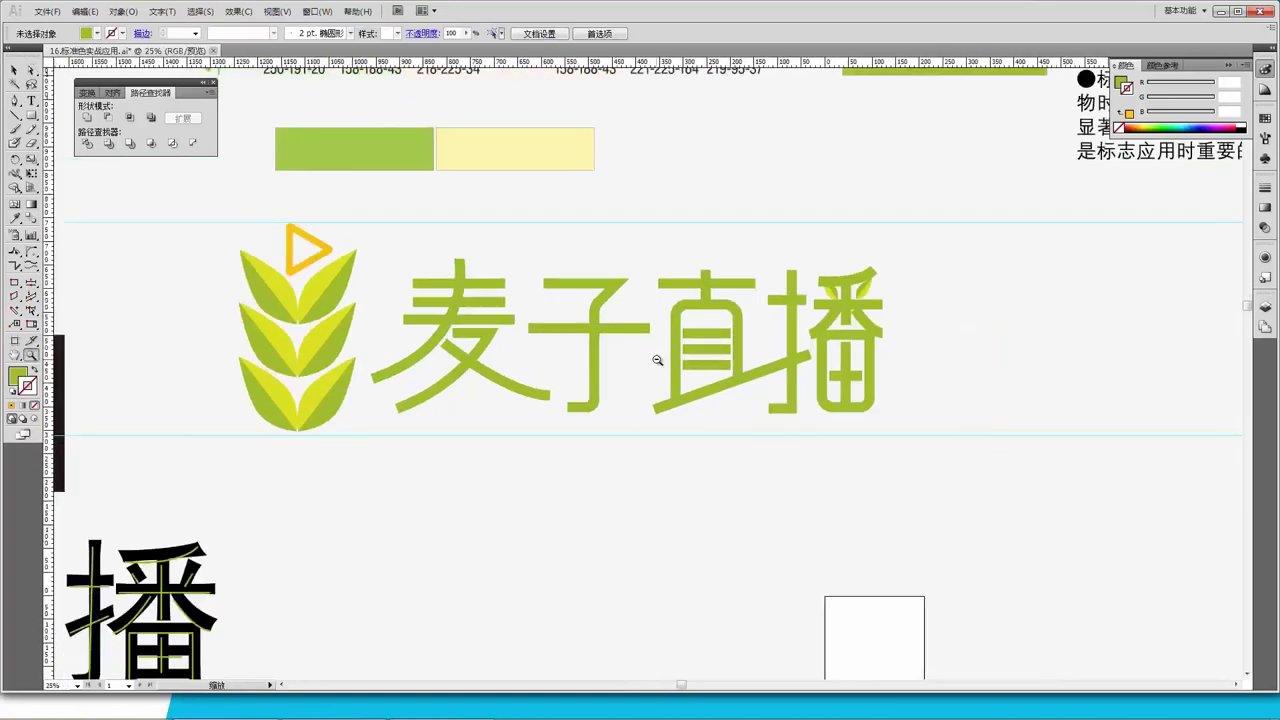
Group the wheat icon with its green lettering and move the whole logo down onto the blank canvas
ctrl+alt+click(663, 360)
ctrl+alt+click(623, 363)
scroll(634, 348, down, 2)
scroll(629, 332, up, 1)
key(a)
key(v)
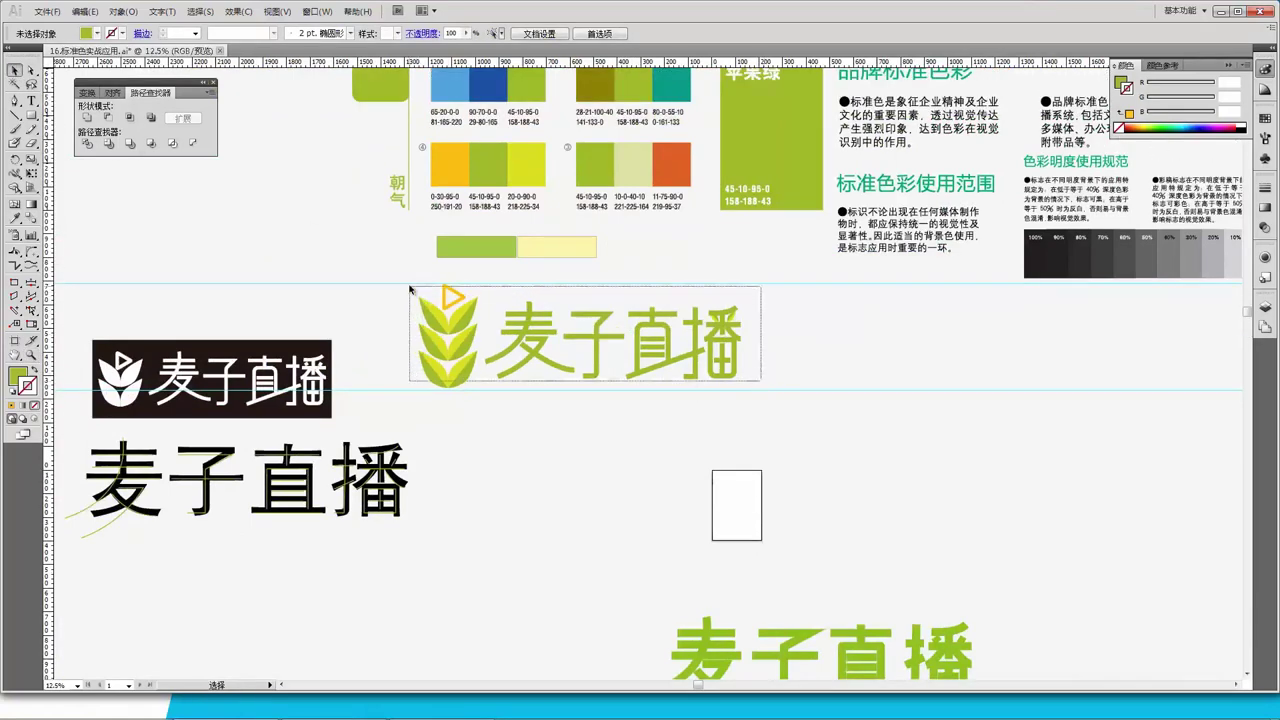
click(505, 346)
drag(463, 322, 498, 426)
click(838, 472)
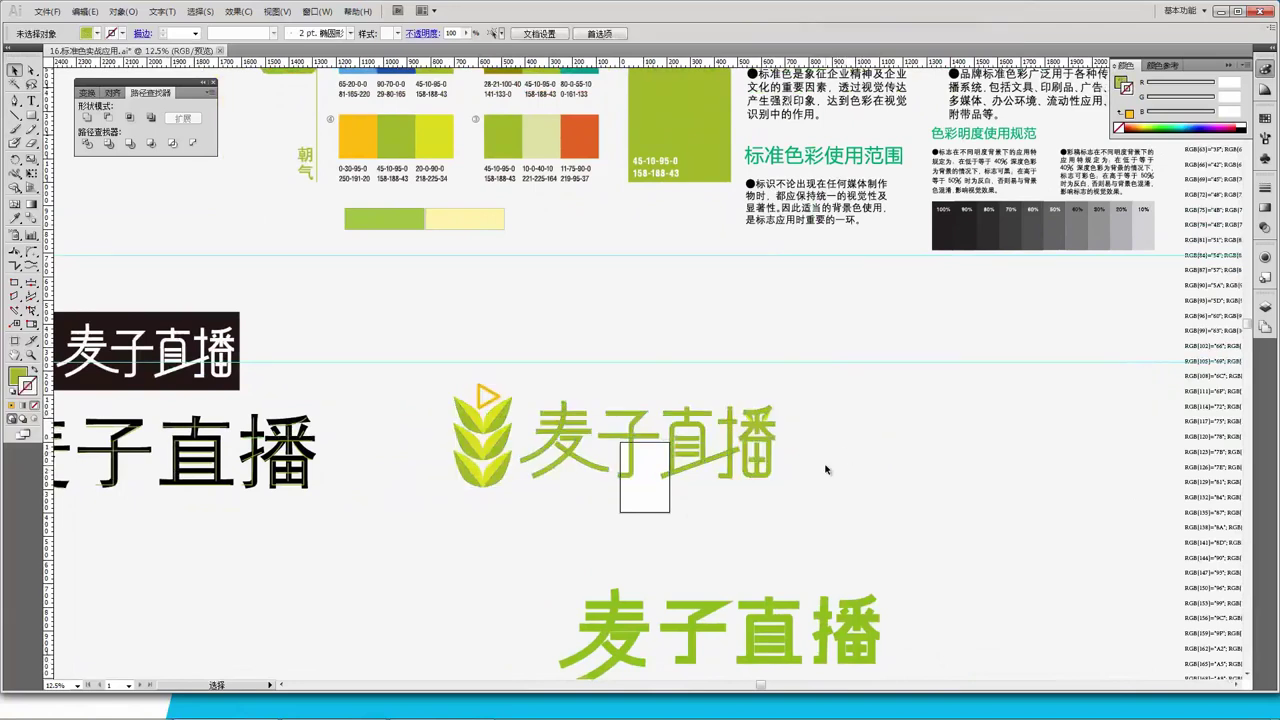
Move the grouped logo back up, directly beneath the green and pale-yellow swatch strip
key(ctrl+minus)
click(478, 282)
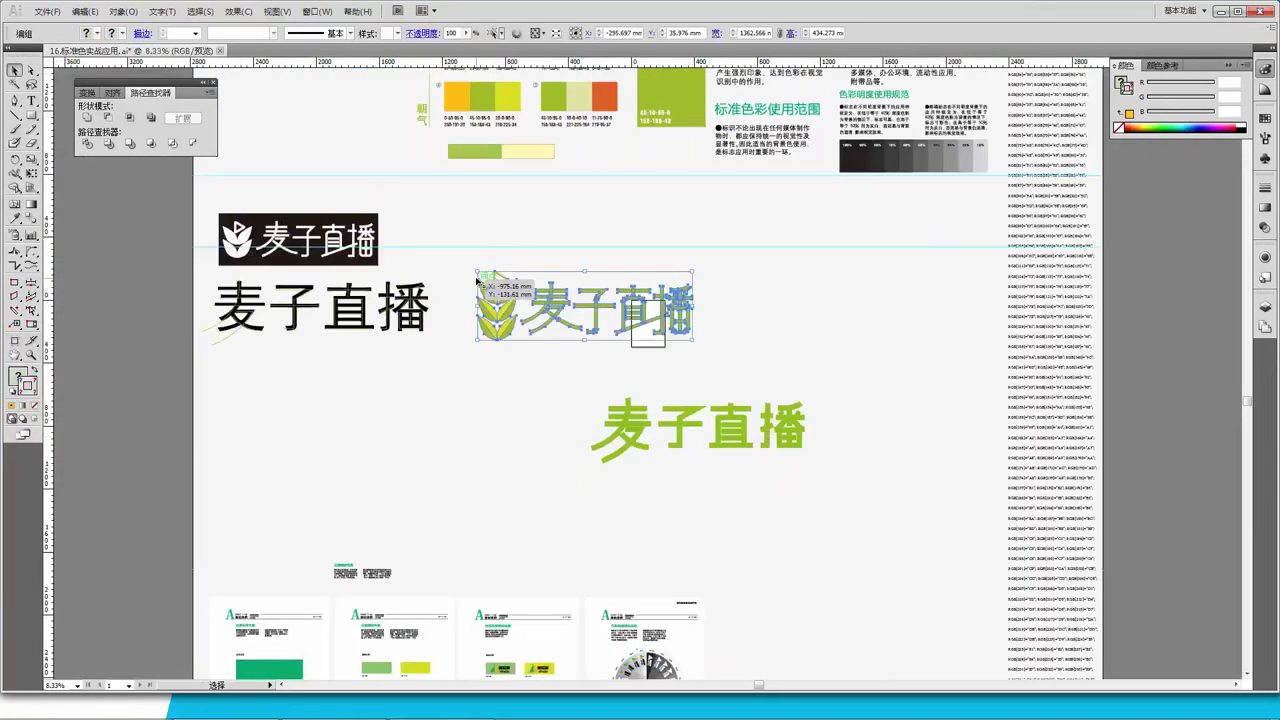
scroll(610, 323, up, 2)
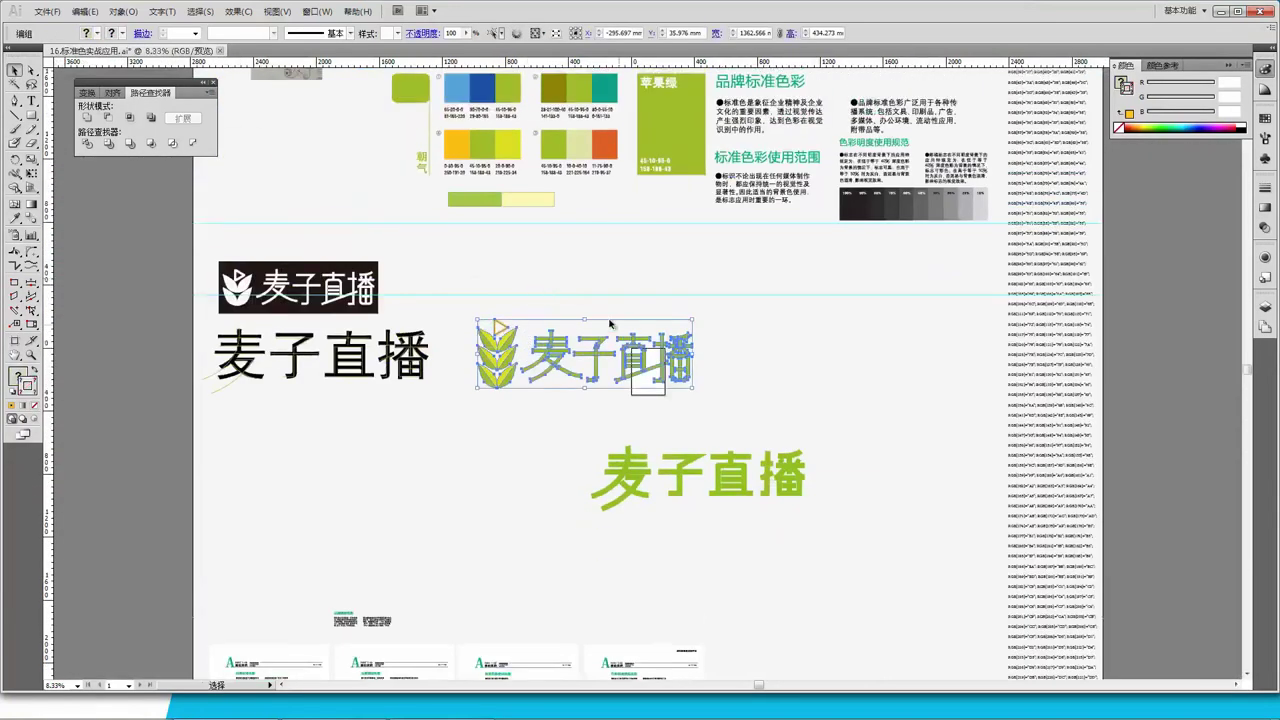
scroll(687, 320, up, 2)
drag(594, 404, 558, 300)
click(670, 316)
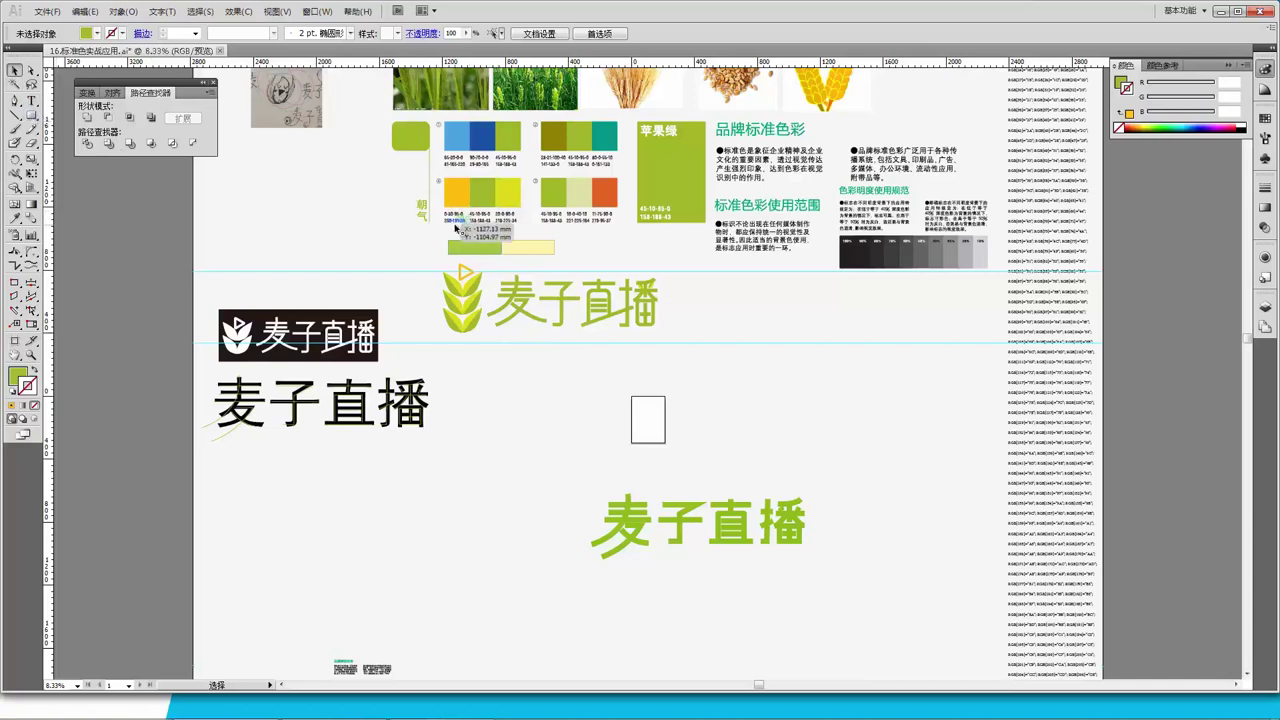
Draw a rectangle about 1611 × 569 mm below the logo, filled with the orange-yellow sampled from color scheme ④
key(i)
click(464, 188)
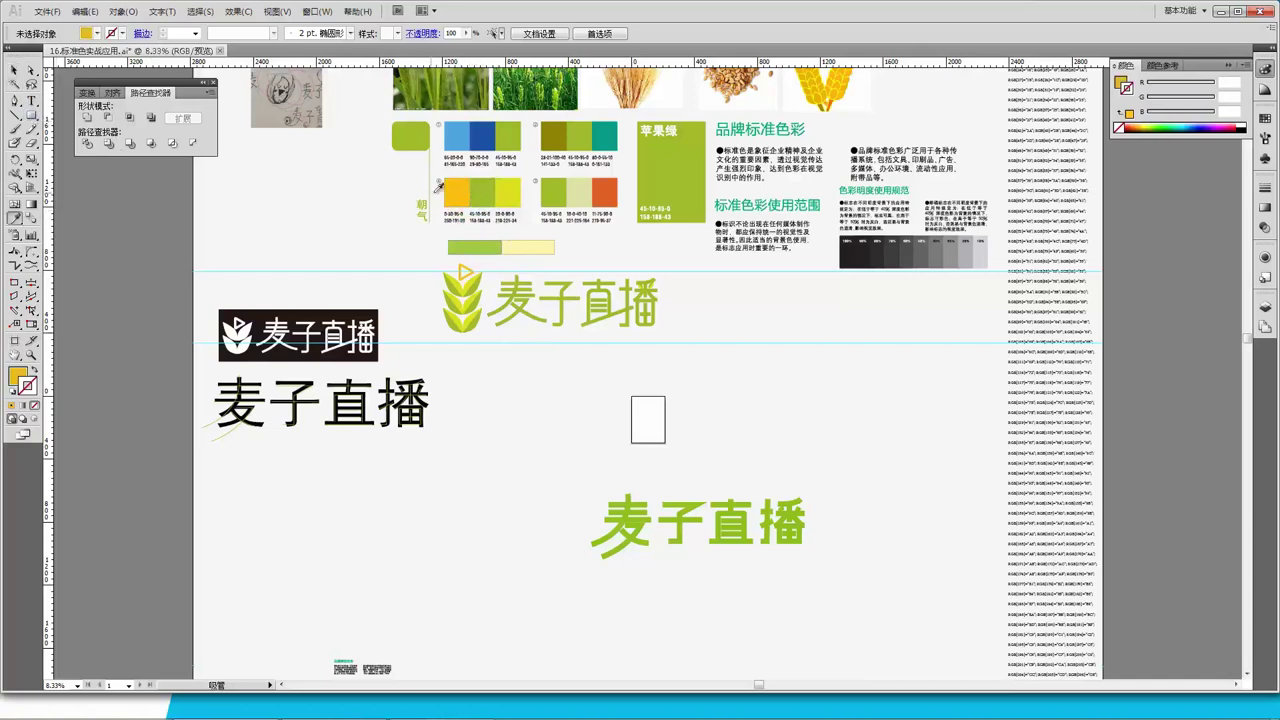
click(32, 115)
drag(677, 361, 930, 449)
click(15, 70)
click(709, 303)
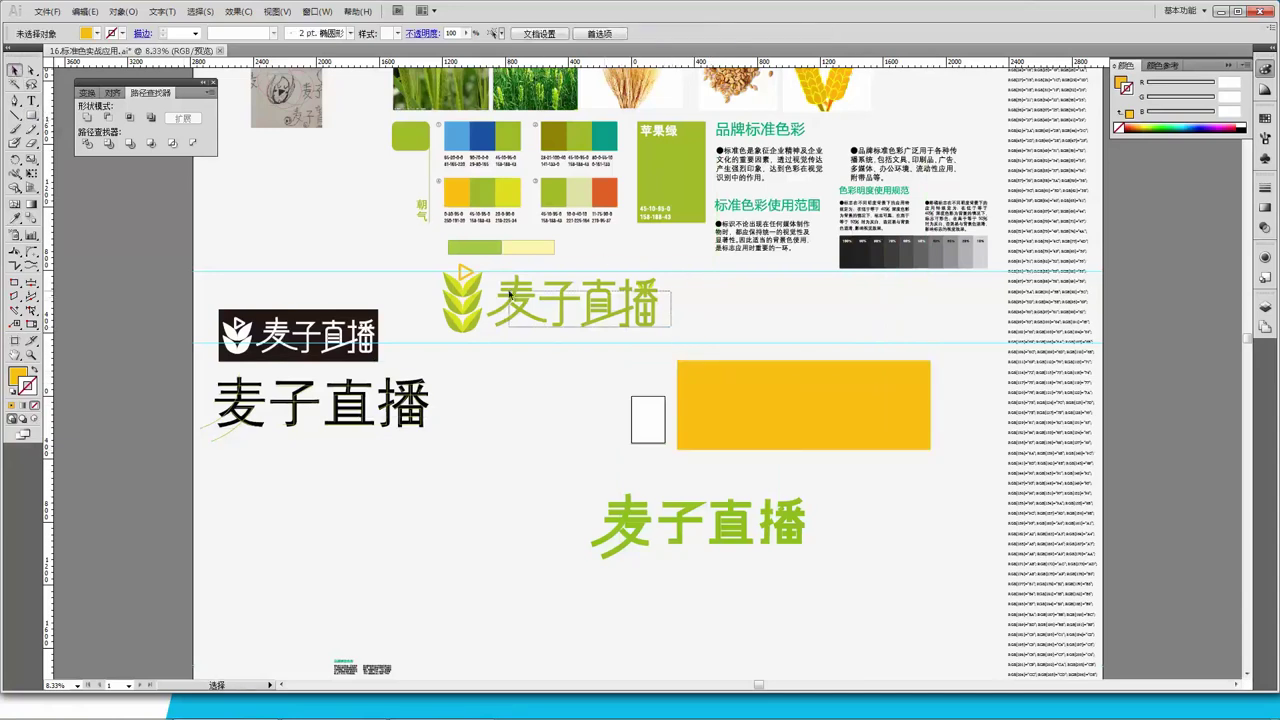
Delete the upper horizontal guide that runs across the top of the logo
click(600, 300)
click(720, 308)
click(706, 271)
key(Delete)
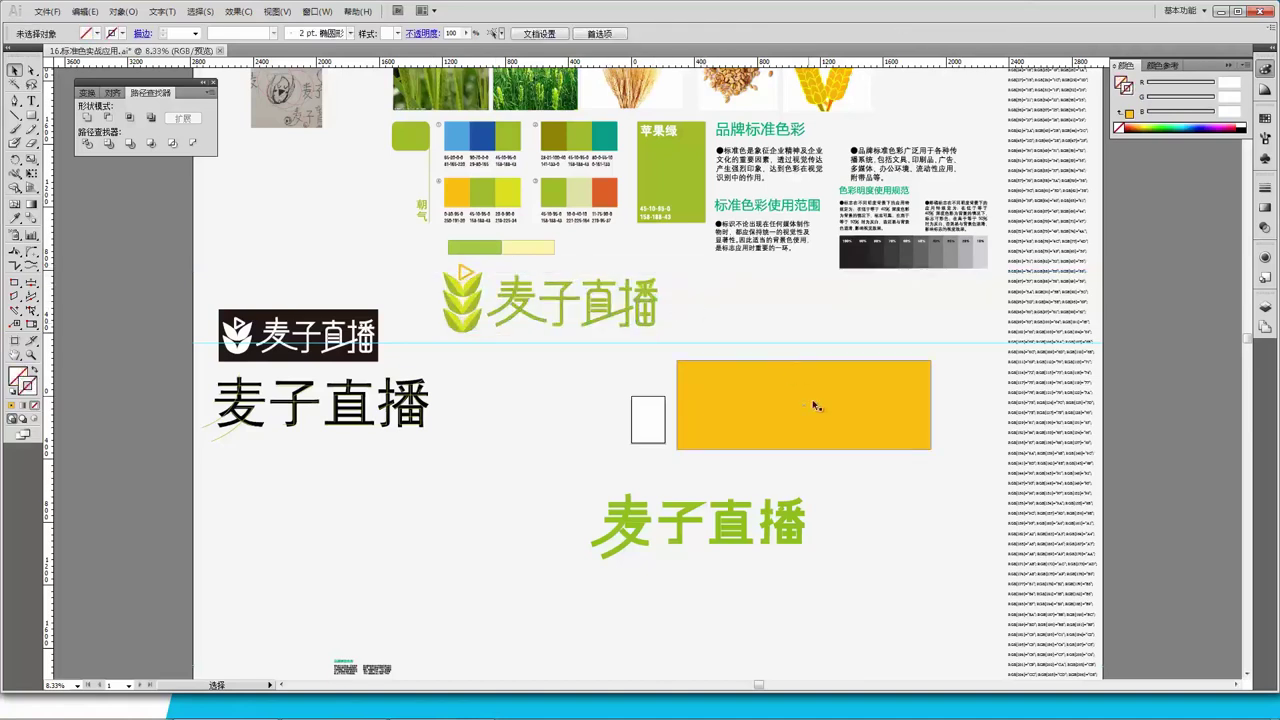
Move the bold green 麦子直播 lettering beneath the black lettering, clearing the space under the orange-yellow rectangle
scroll(787, 370, down, 2)
click(605, 468)
drag(600, 466, 299, 437)
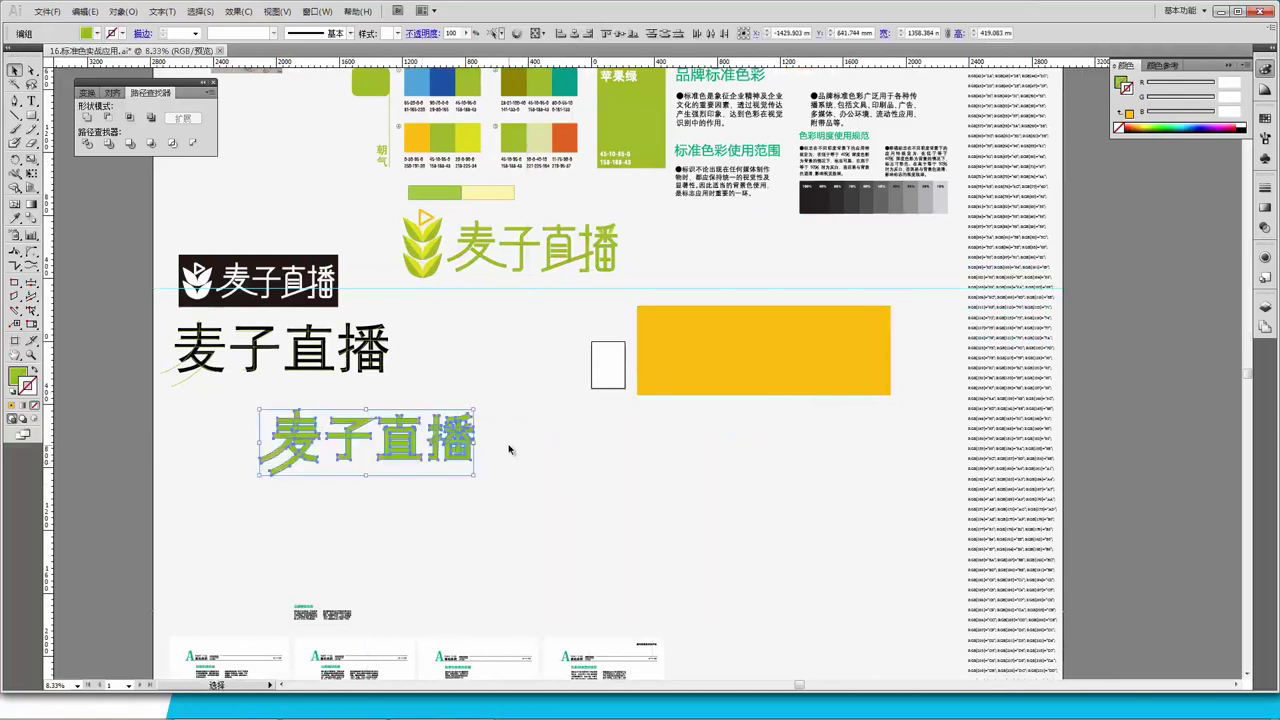
click(727, 436)
Duplicate the orange-yellow rectangle twice straight downward and distribute all three evenly by their vertical centers
drag(771, 358, 828, 325)
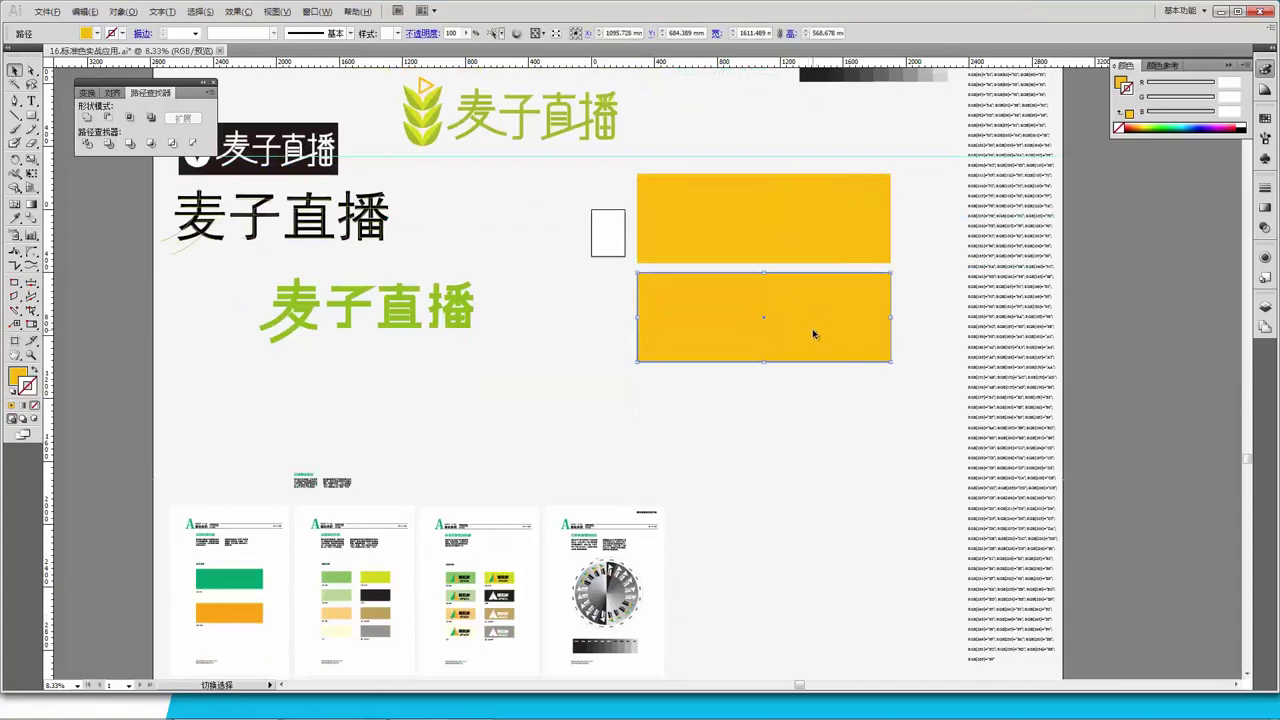
drag(788, 350, 791, 437)
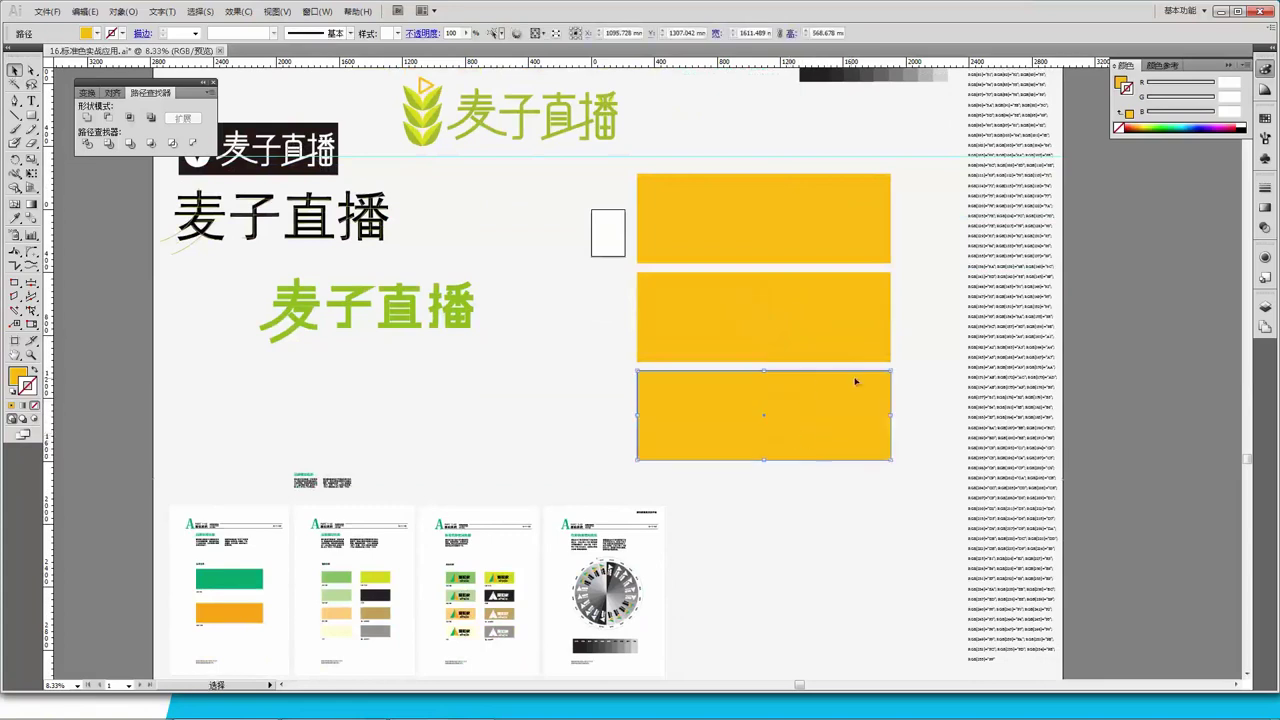
shift+click(799, 286)
shift+click(757, 200)
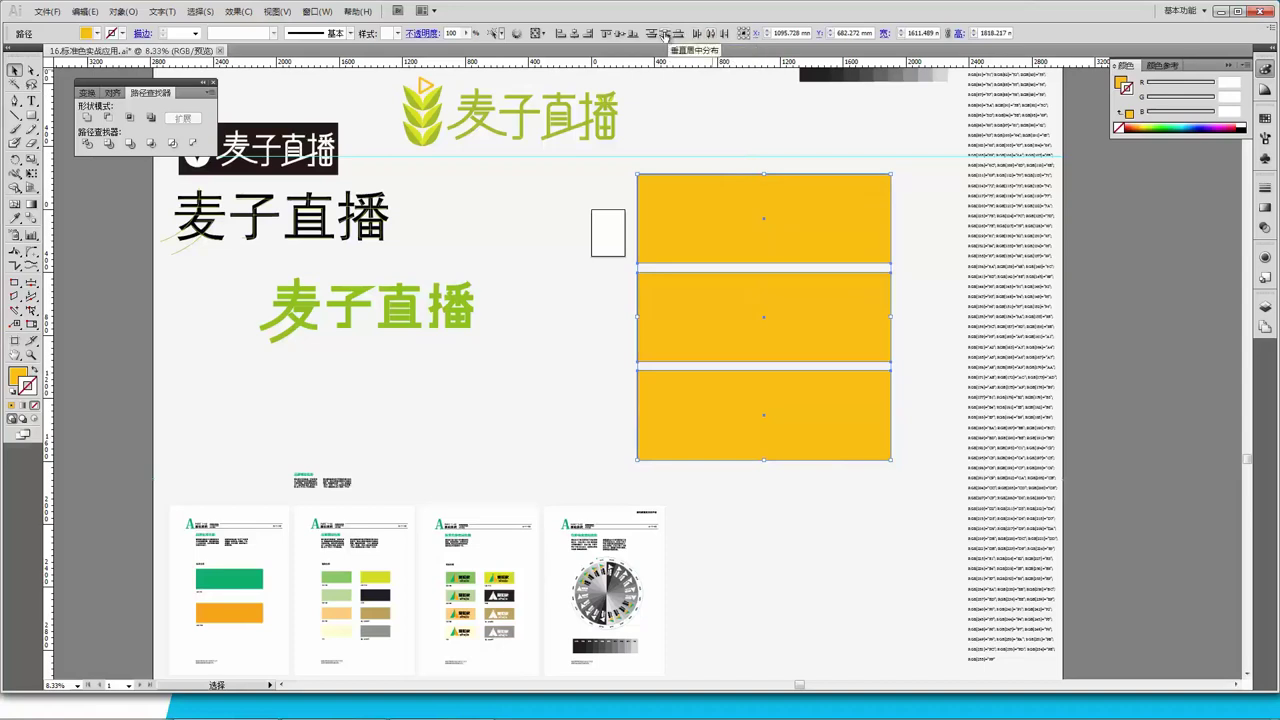
click(665, 33)
scroll(680, 199, up, 2)
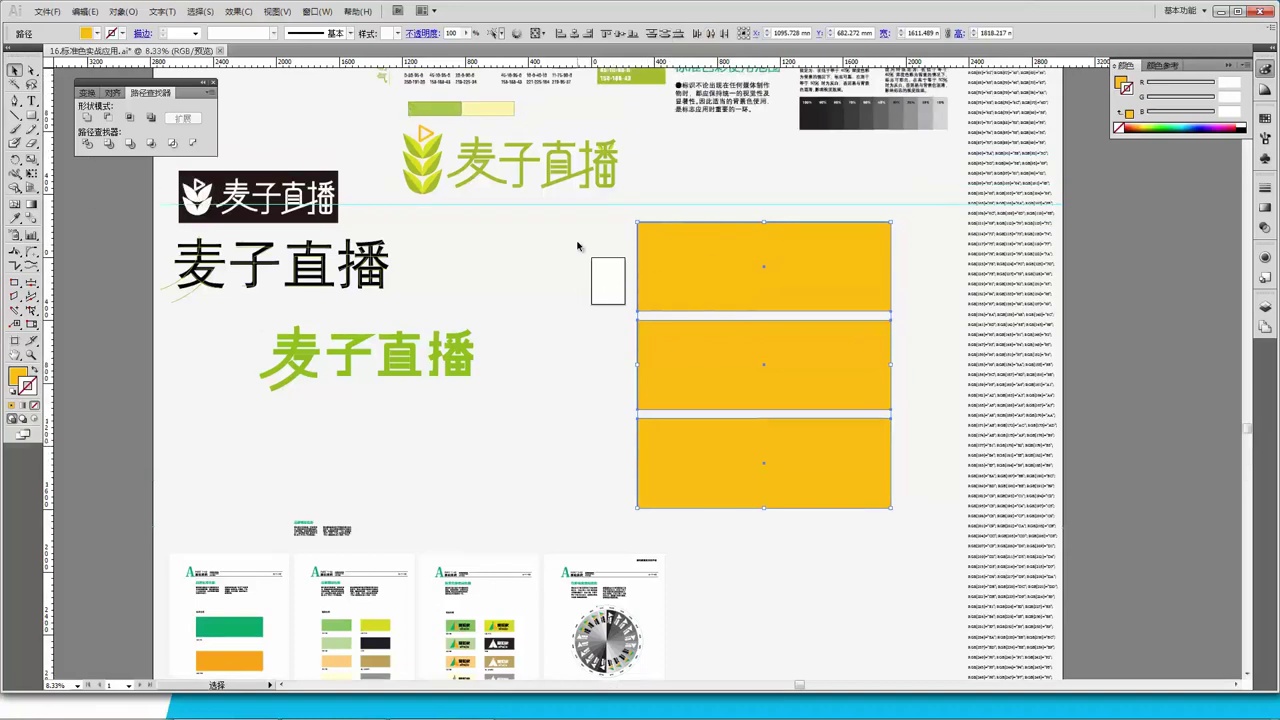
click(922, 366)
Recolor the middle rectangle with the mid green sampled from color scheme ④
click(828, 366)
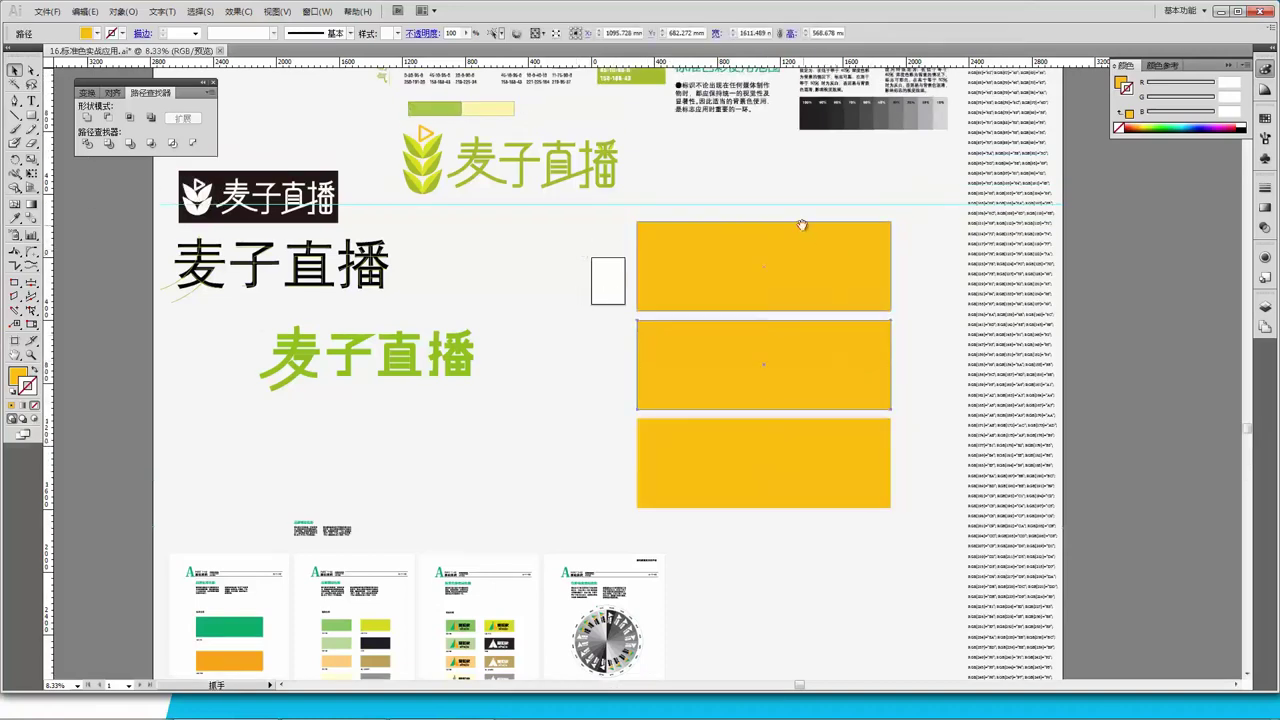
scroll(815, 340, up, 5)
key(i)
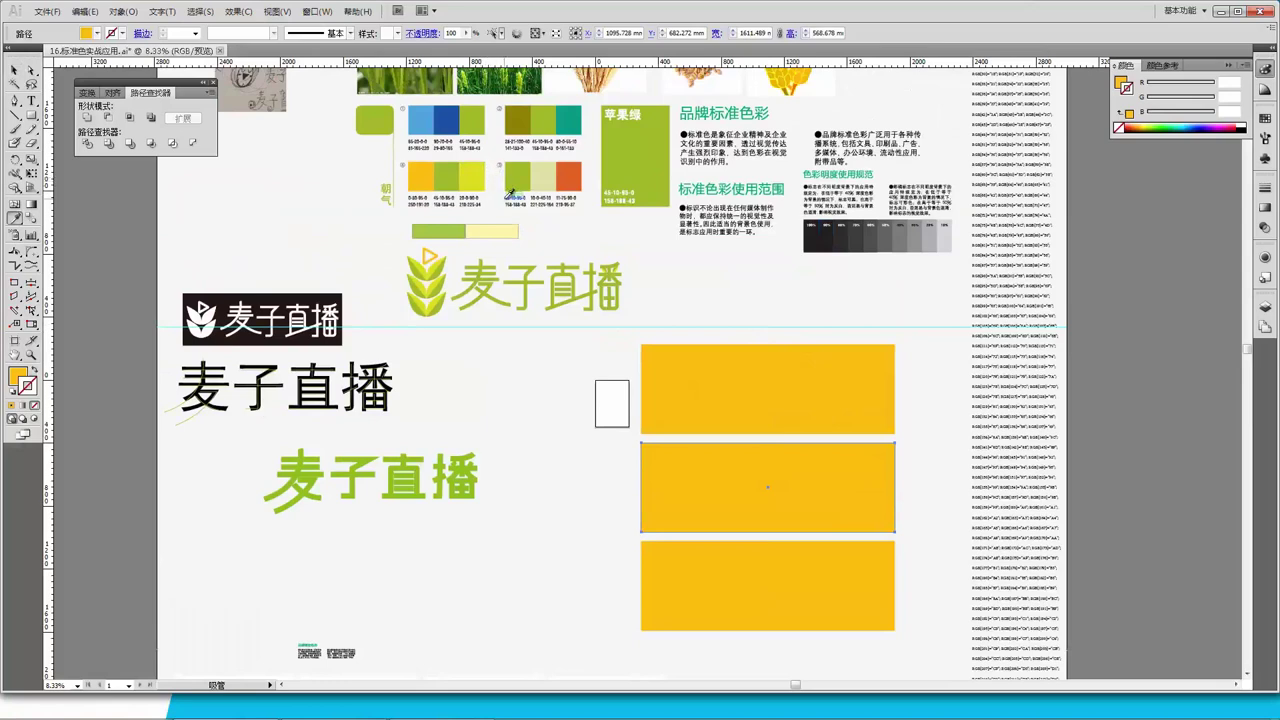
click(18, 73)
key(i)
click(444, 178)
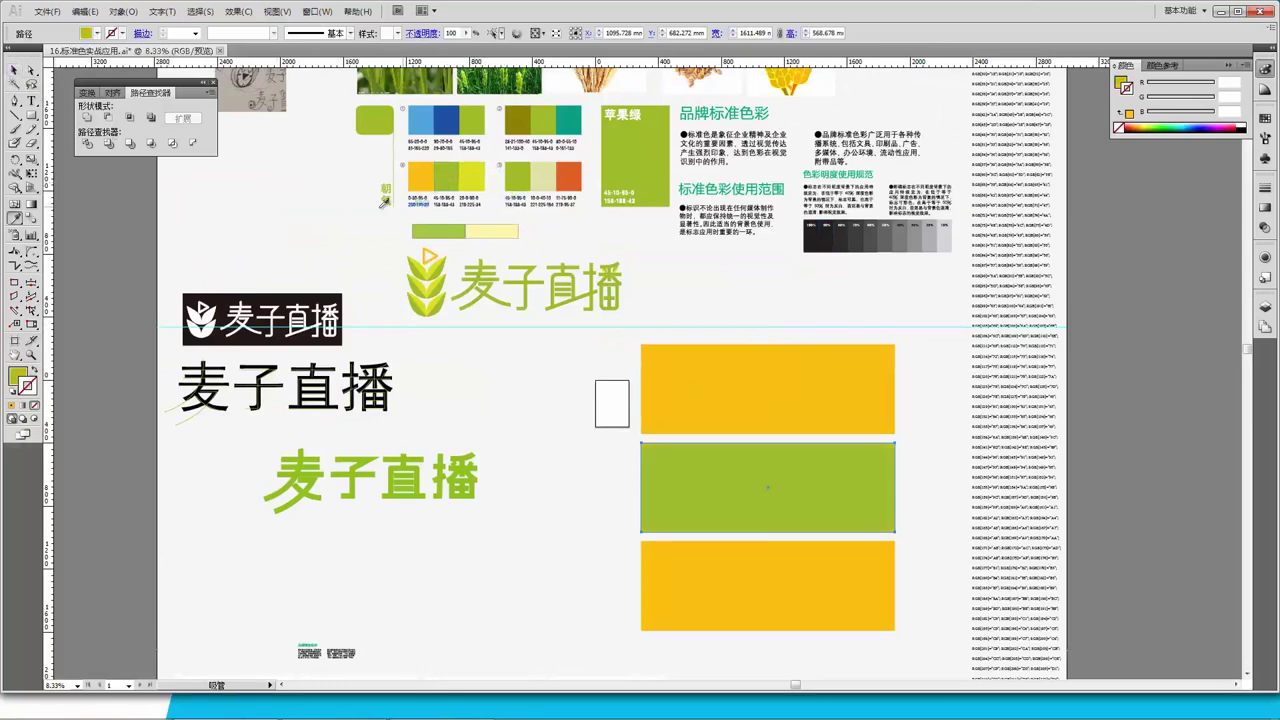
Recolor the lowest rectangle with the bright yellow-green sampled from color scheme ④ and deselect it
click(16, 70)
click(750, 570)
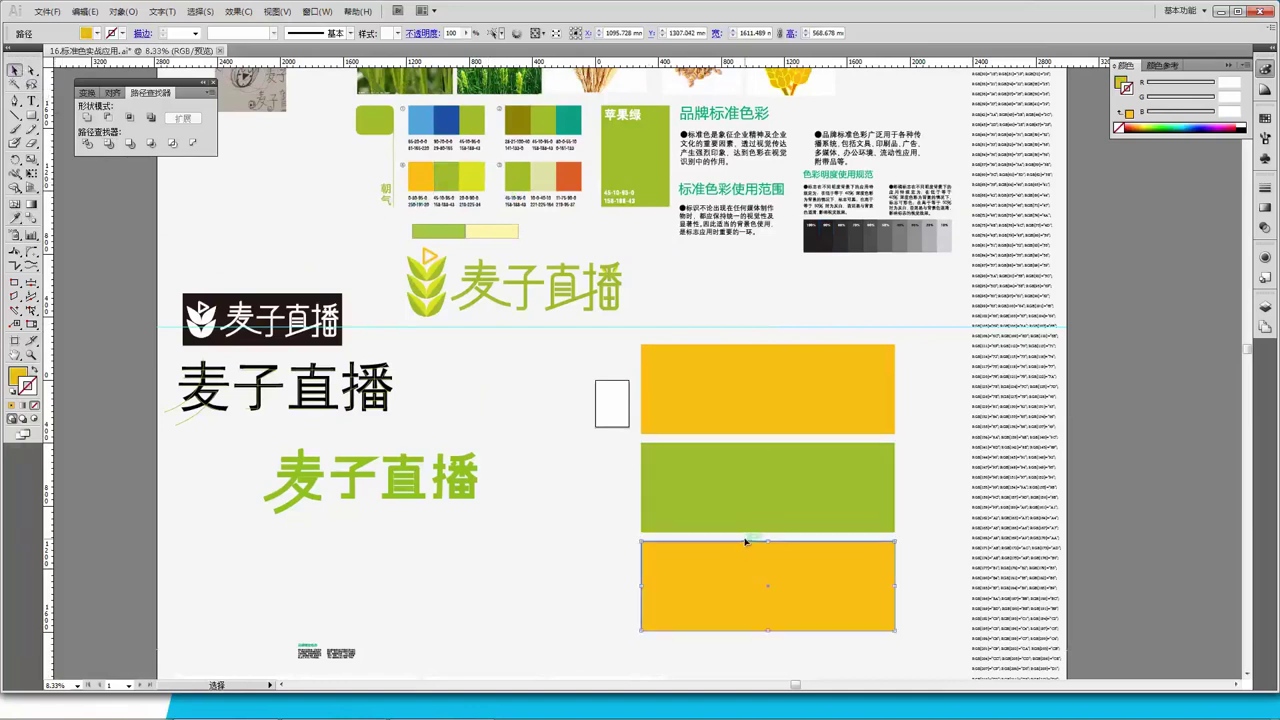
key(i)
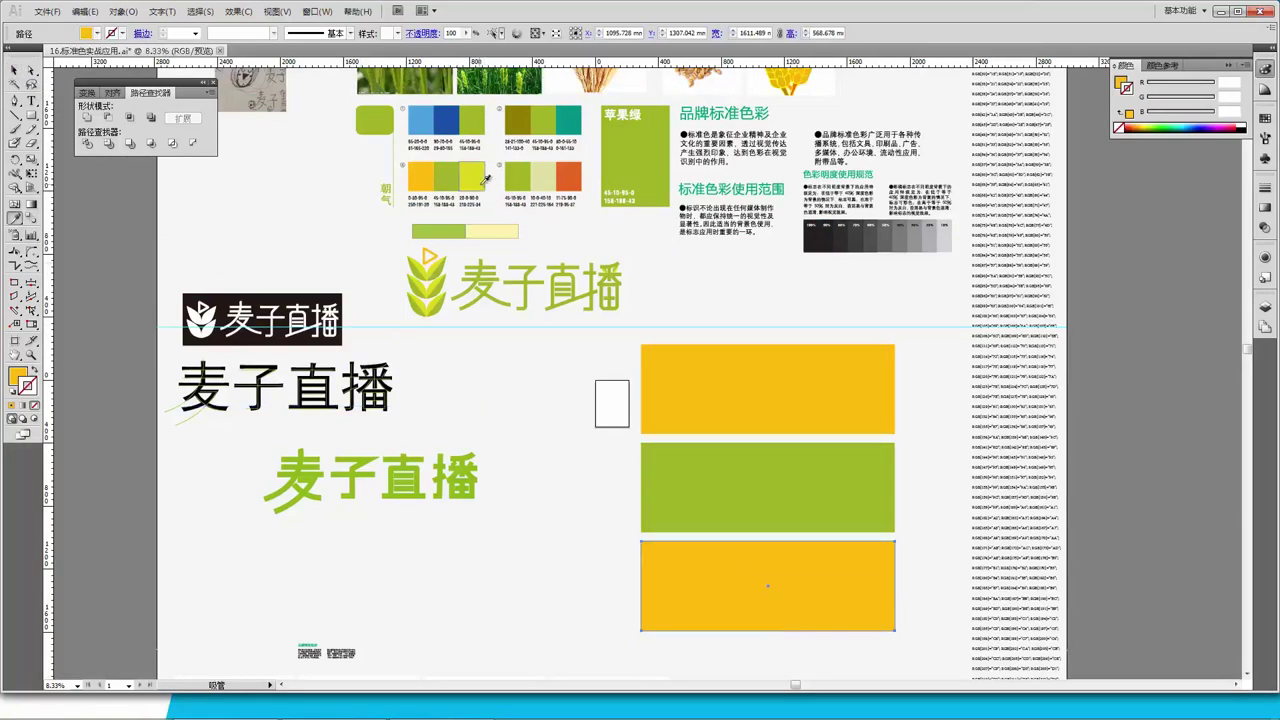
click(478, 178)
click(16, 70)
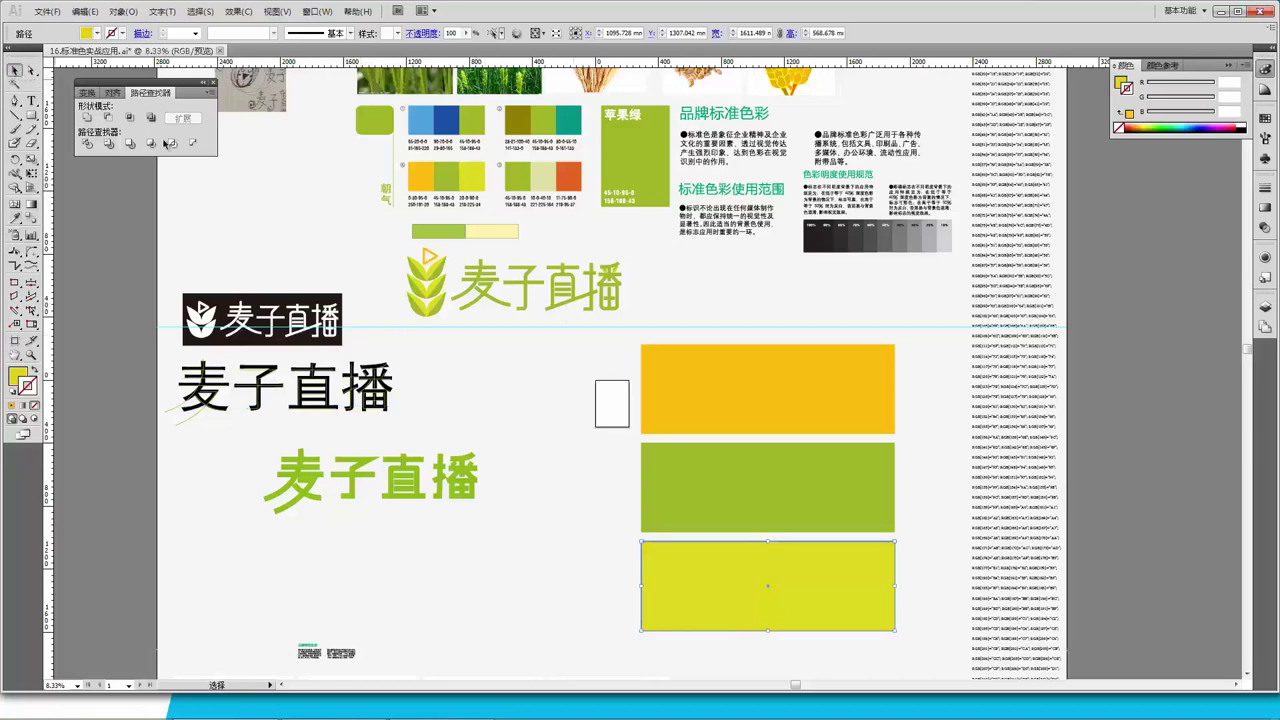
click(928, 452)
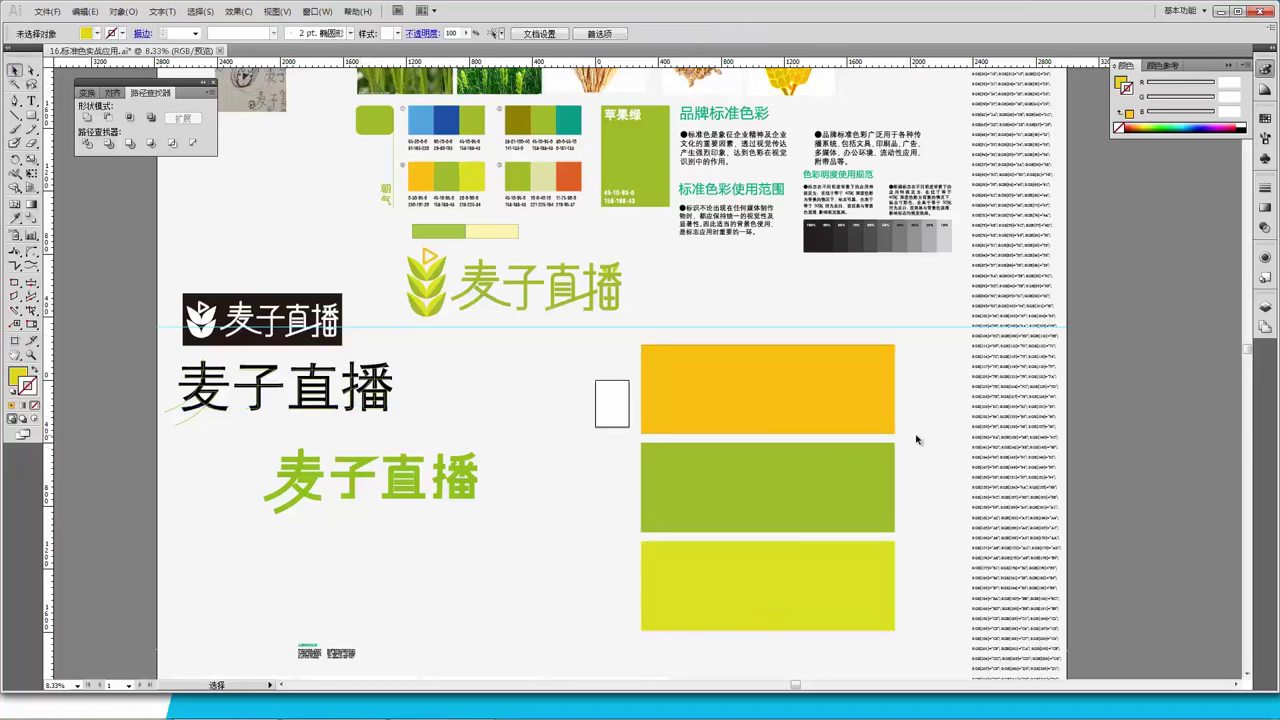
click(799, 388)
scroll(785, 406, down, 3)
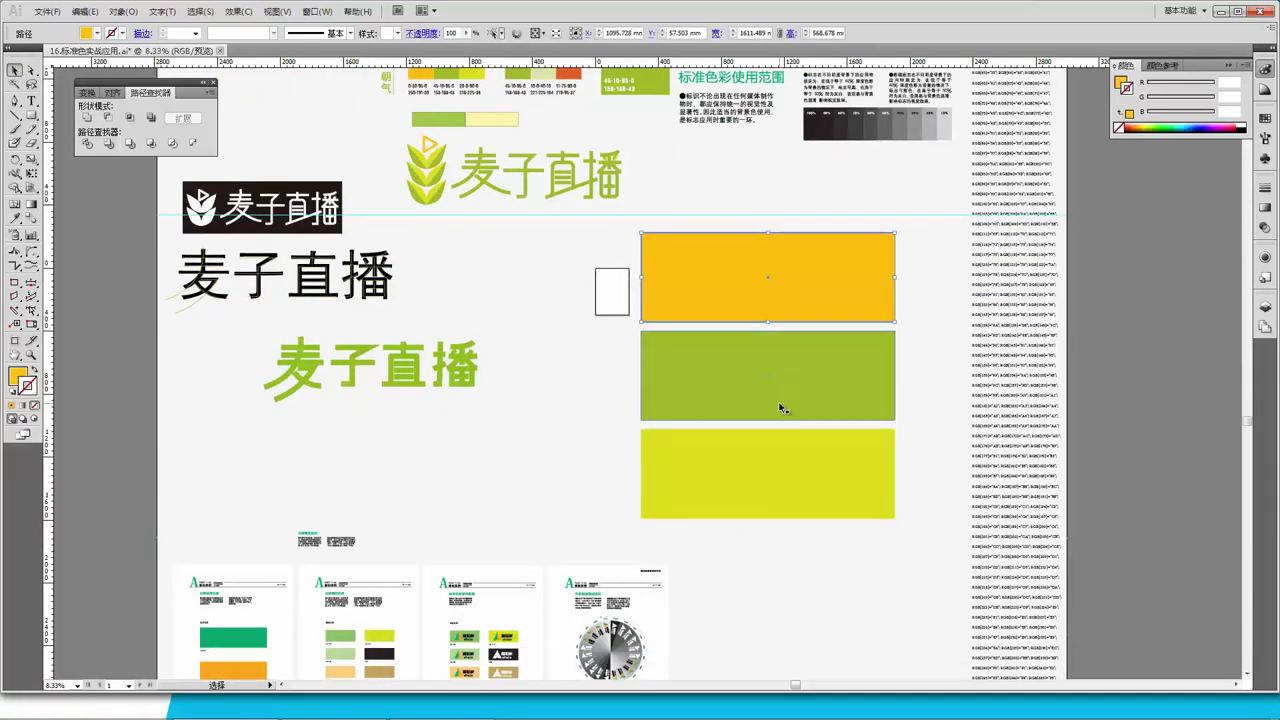
scroll(783, 408, up, 1)
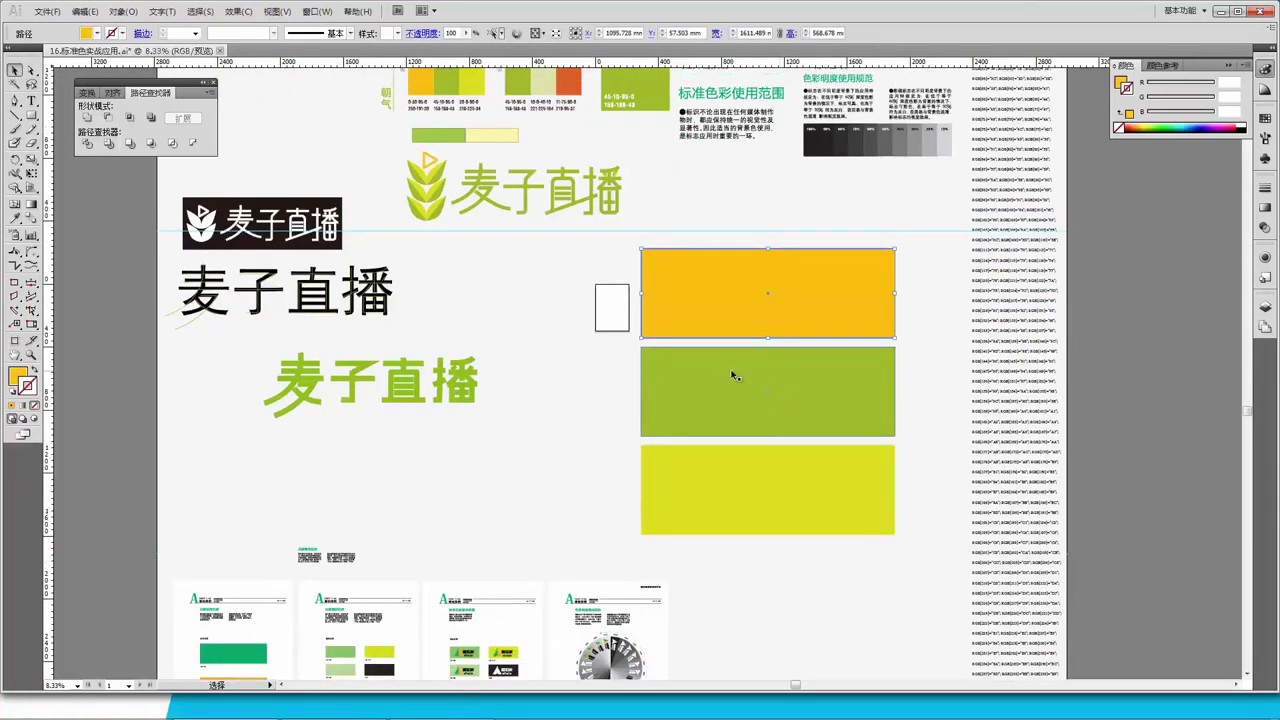
click(676, 215)
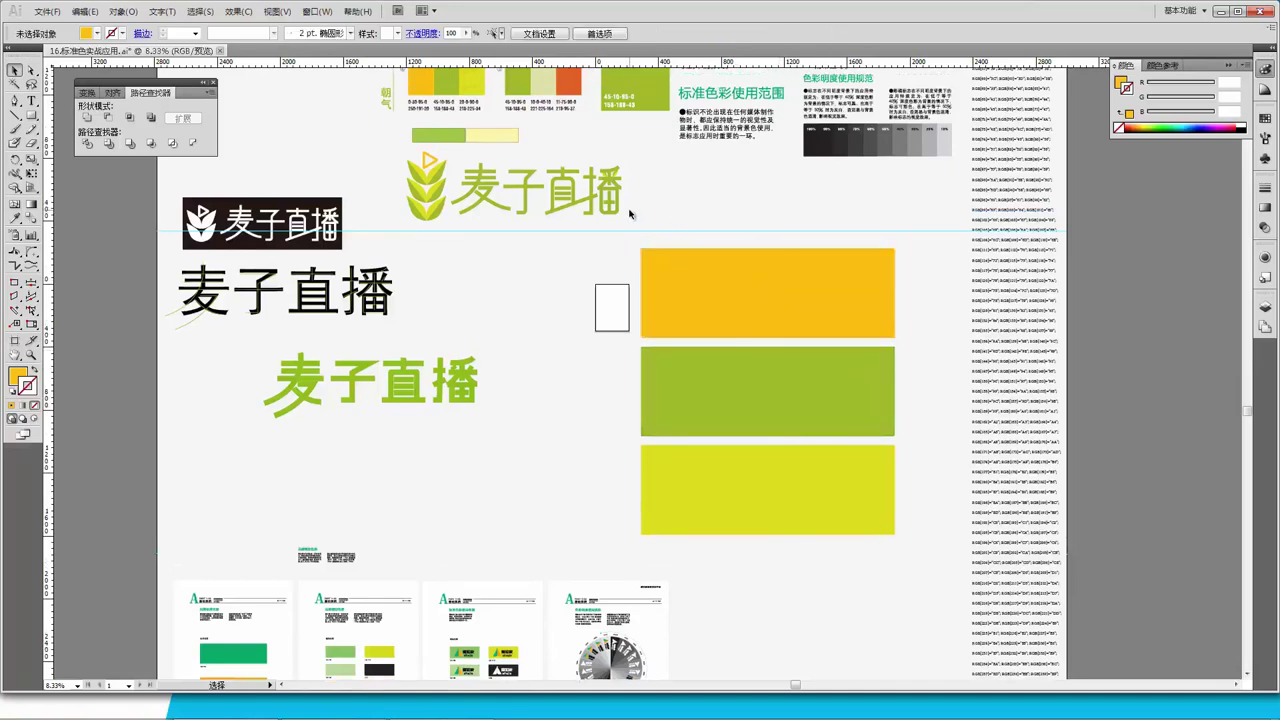
drag(636, 216, 464, 162)
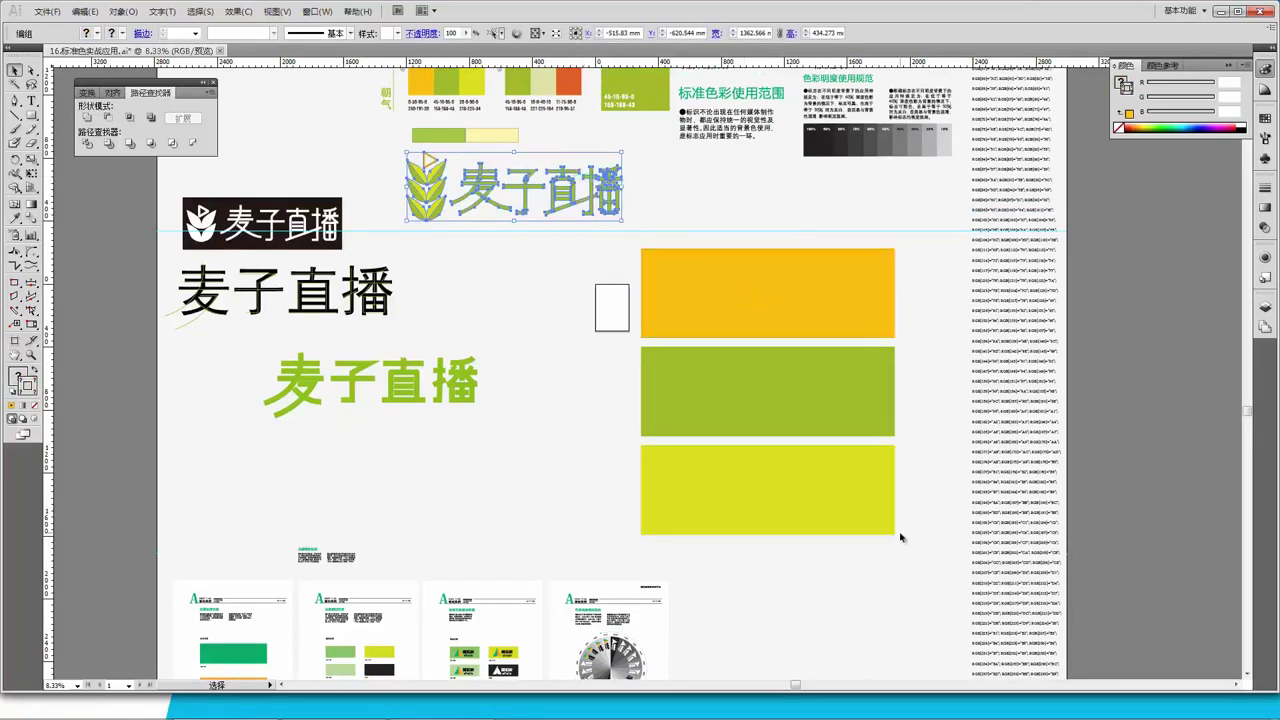
drag(910, 544, 740, 270)
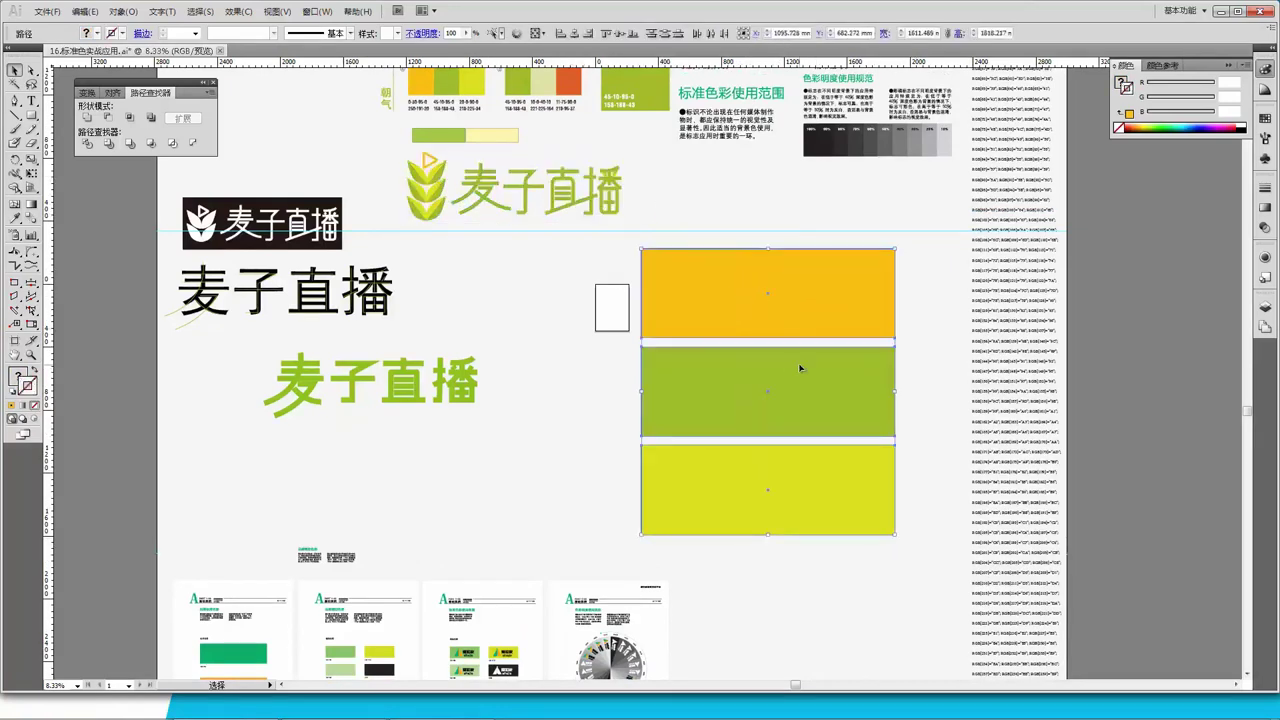
key(a)
key(ctrl+shift+a)
key(v)
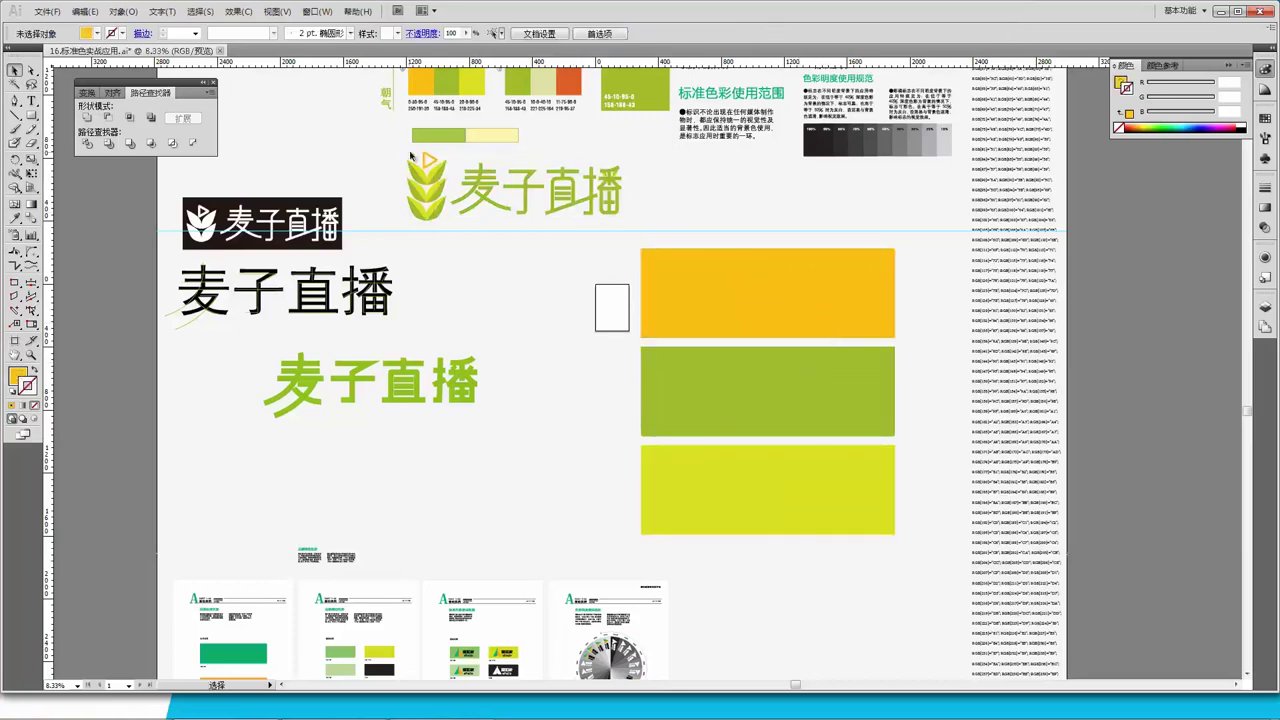
Move the grouped logo onto the orange-yellow rectangle and bring it in front of the fill
click(446, 177)
drag(446, 177, 706, 296)
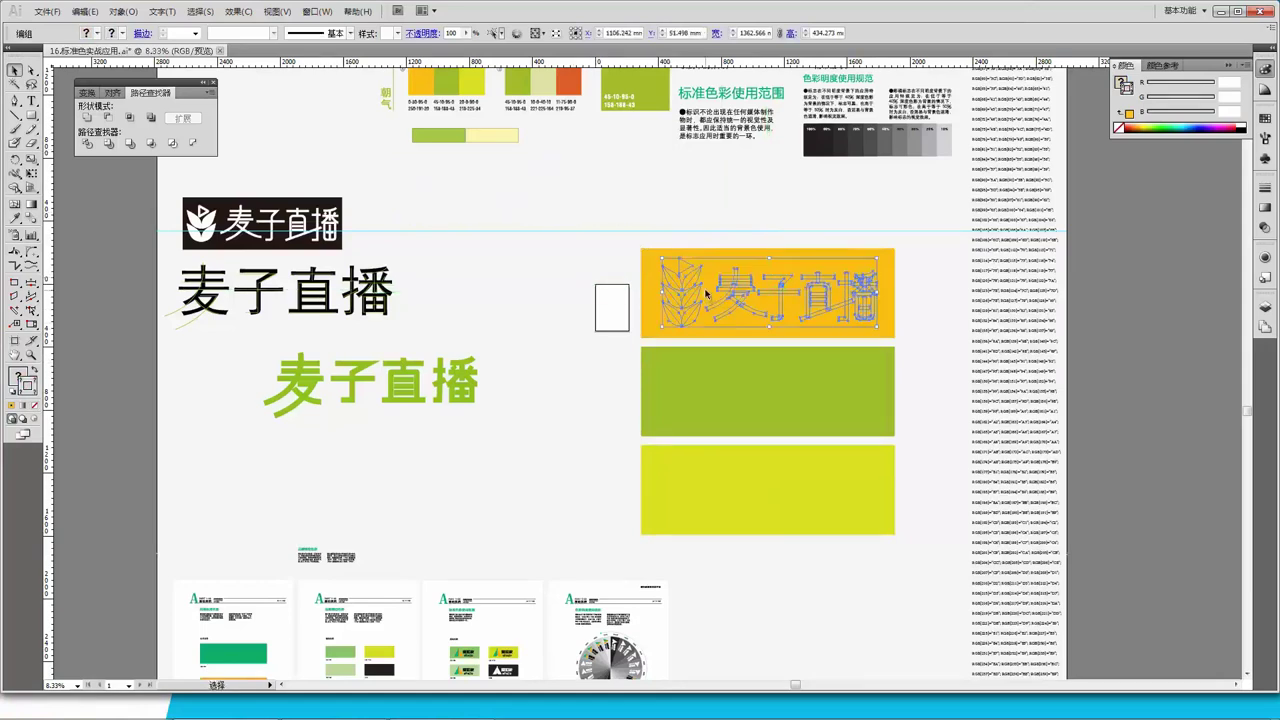
key(Delete)
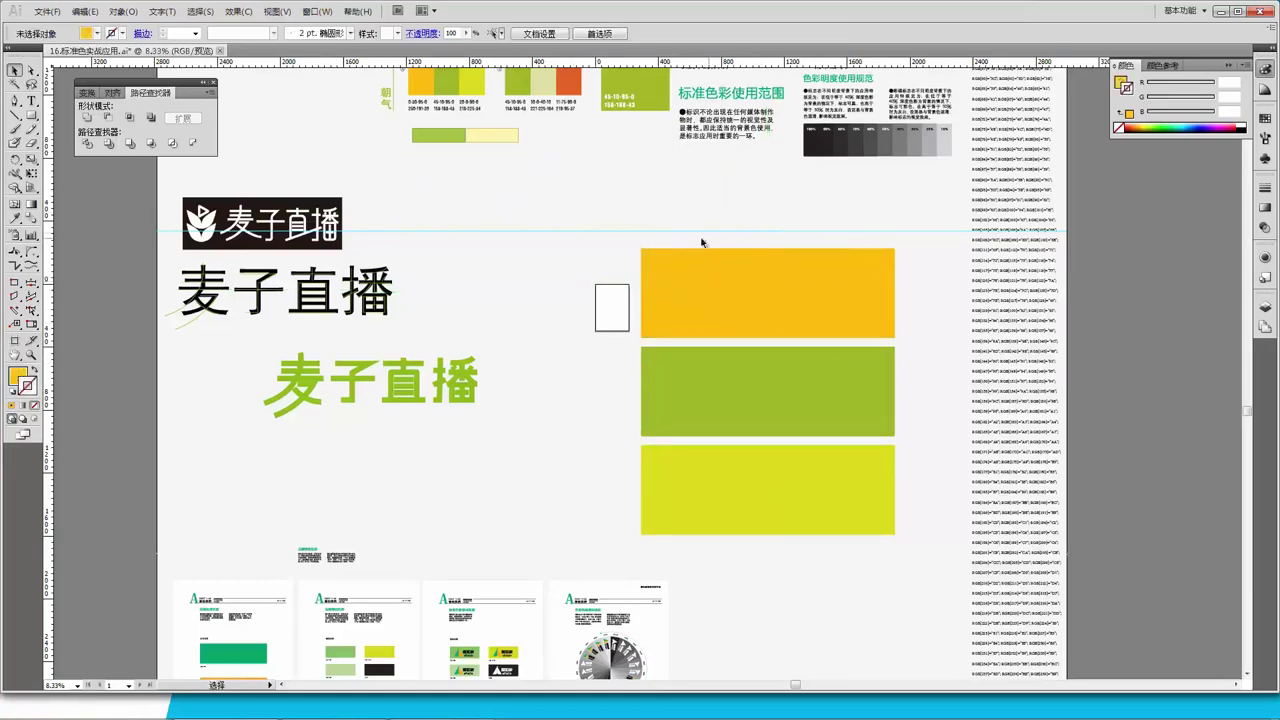
drag(652, 231, 912, 355)
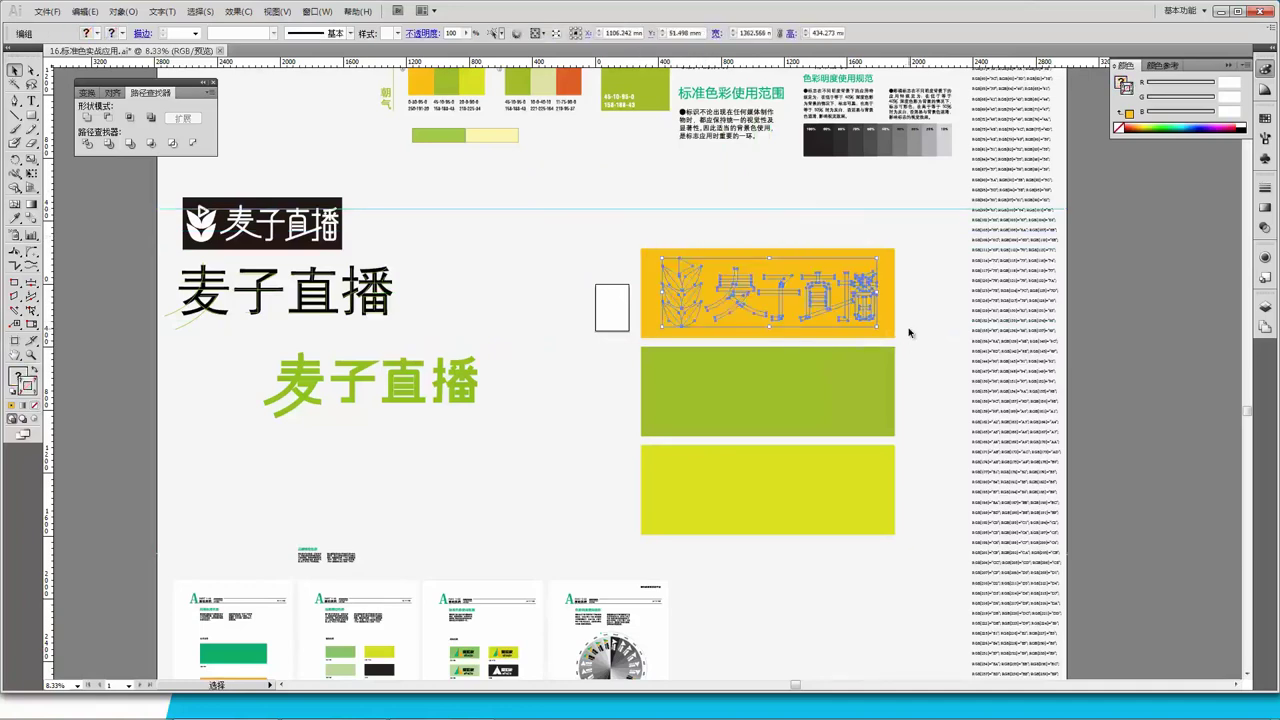
key(a)
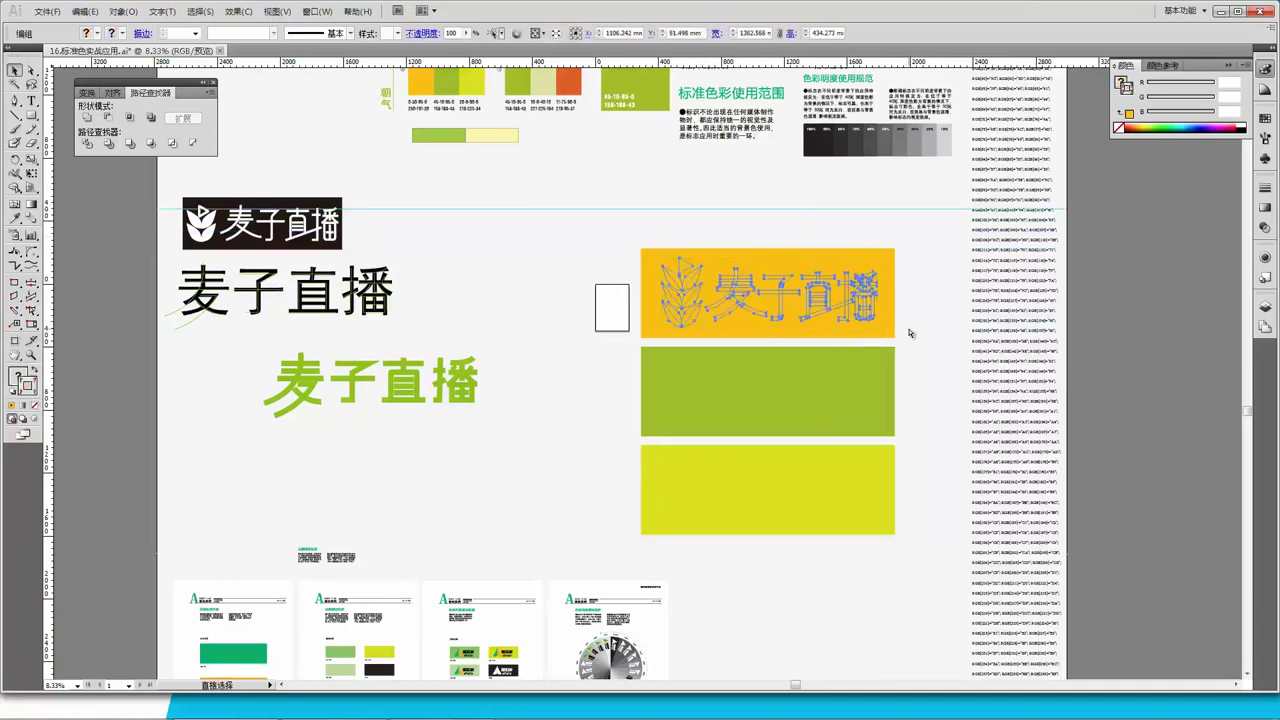
key(ctrl)
key(v)
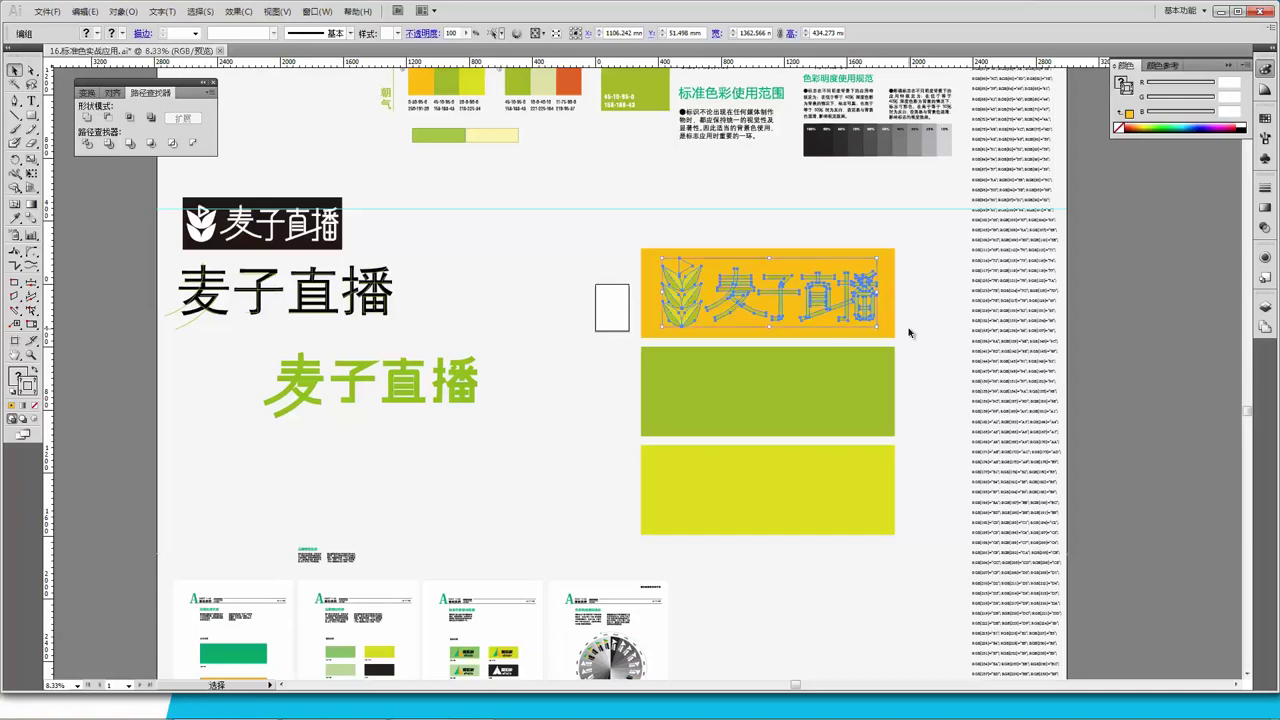
click(908, 327)
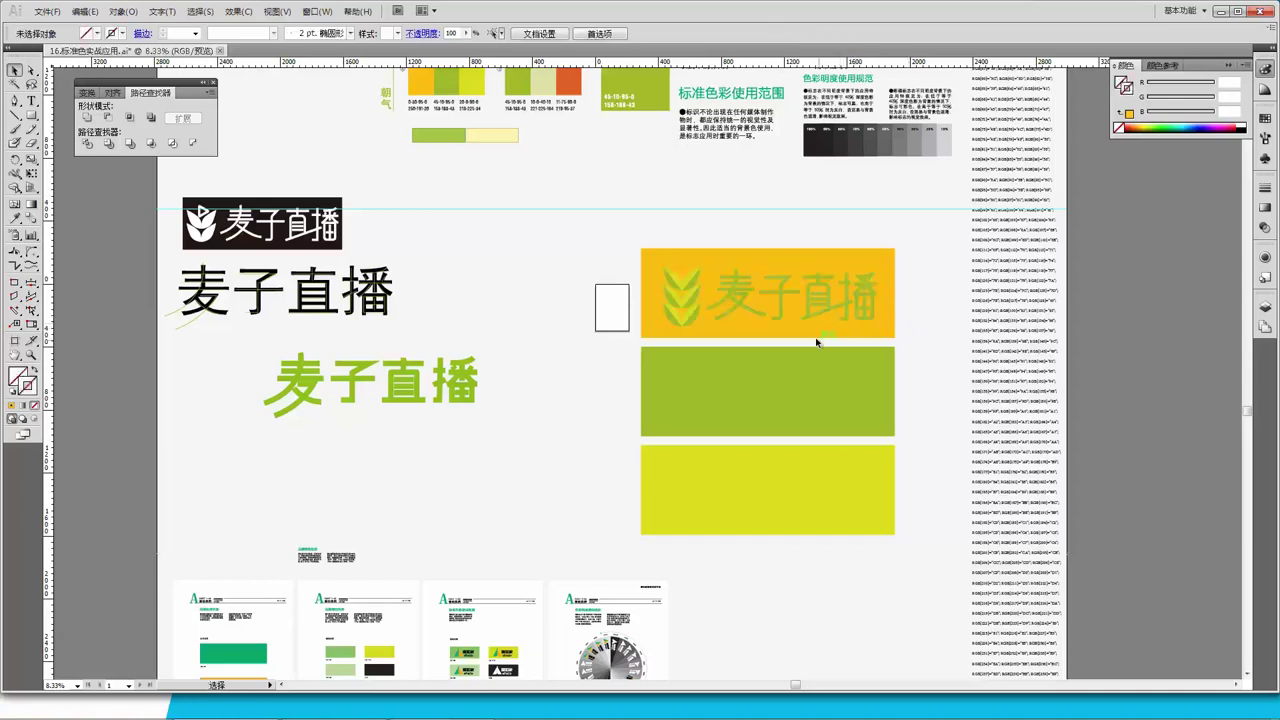
Ungroup the logo lying on the orange-yellow rectangle so its parts can be selected separately
click(697, 273)
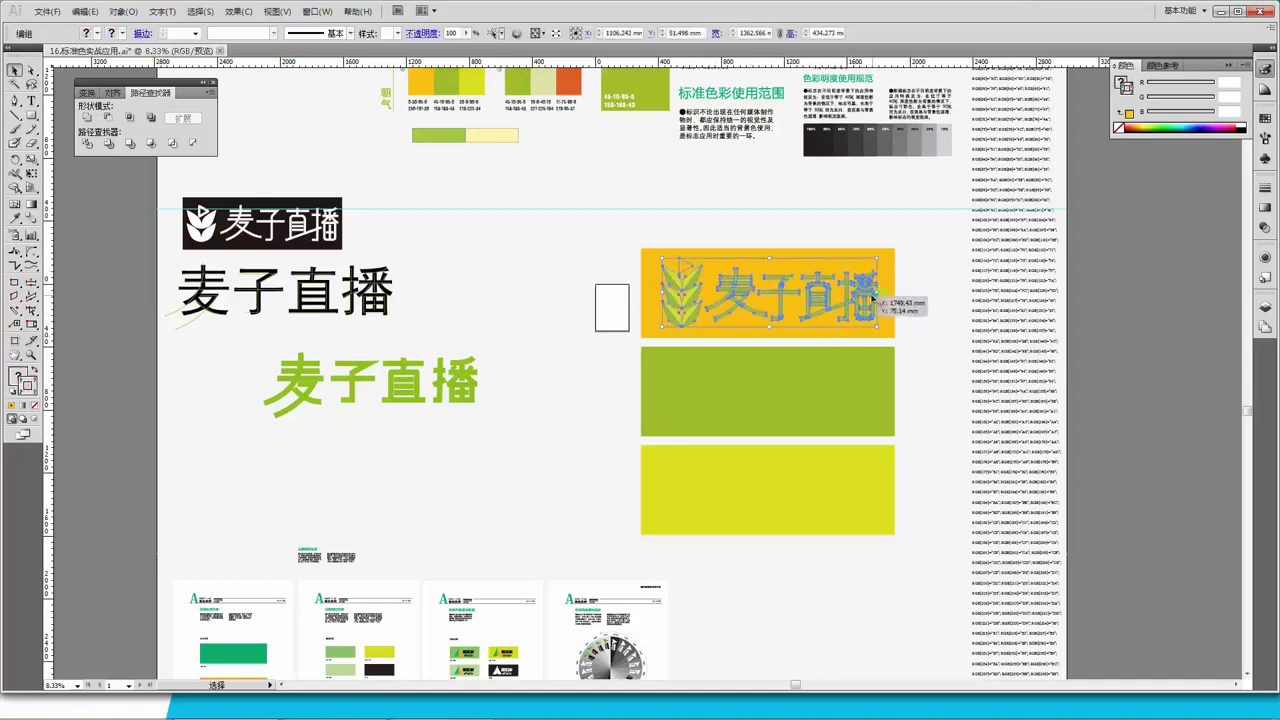
click(722, 232)
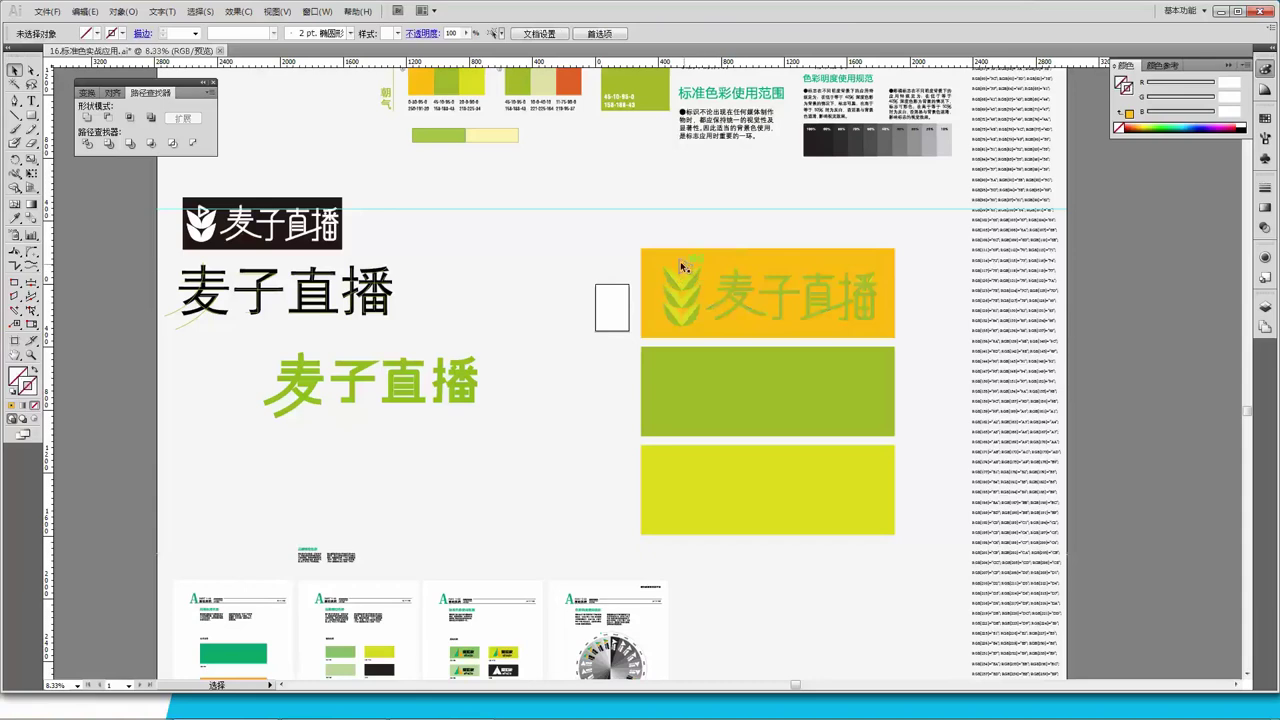
key(z)
click(760, 289)
click(760, 289)
click(815, 390)
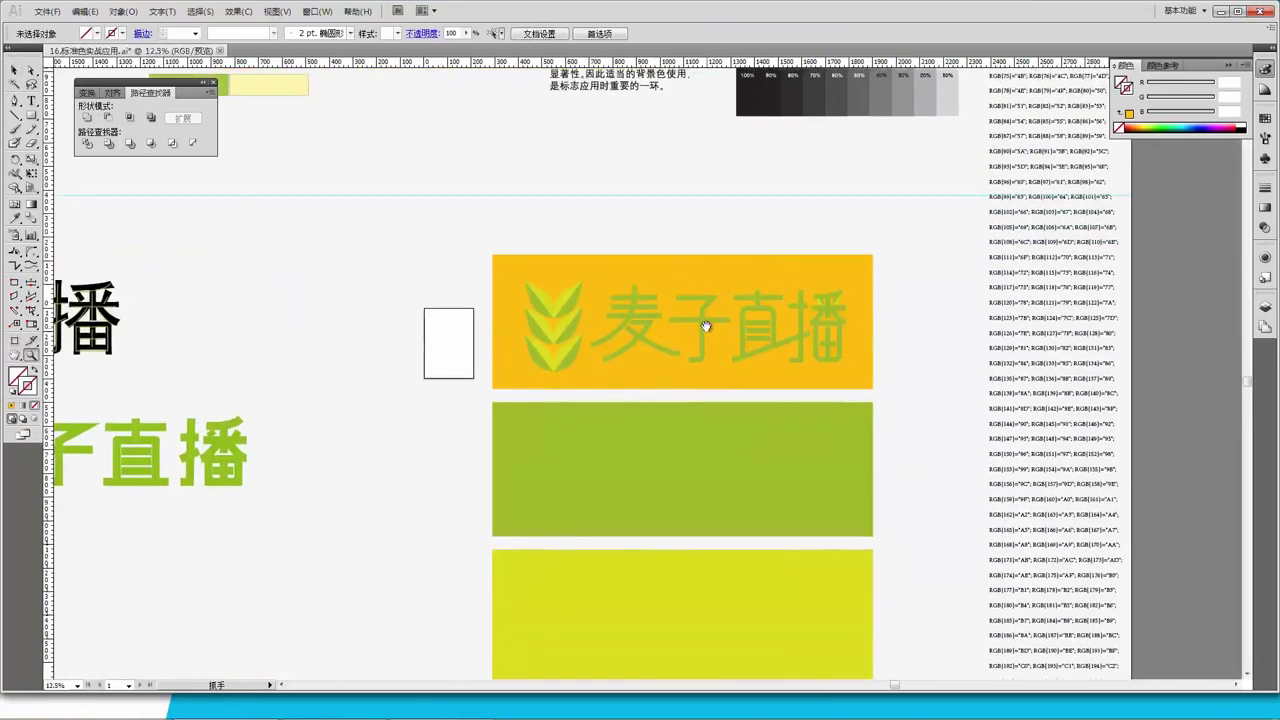
click(28, 71)
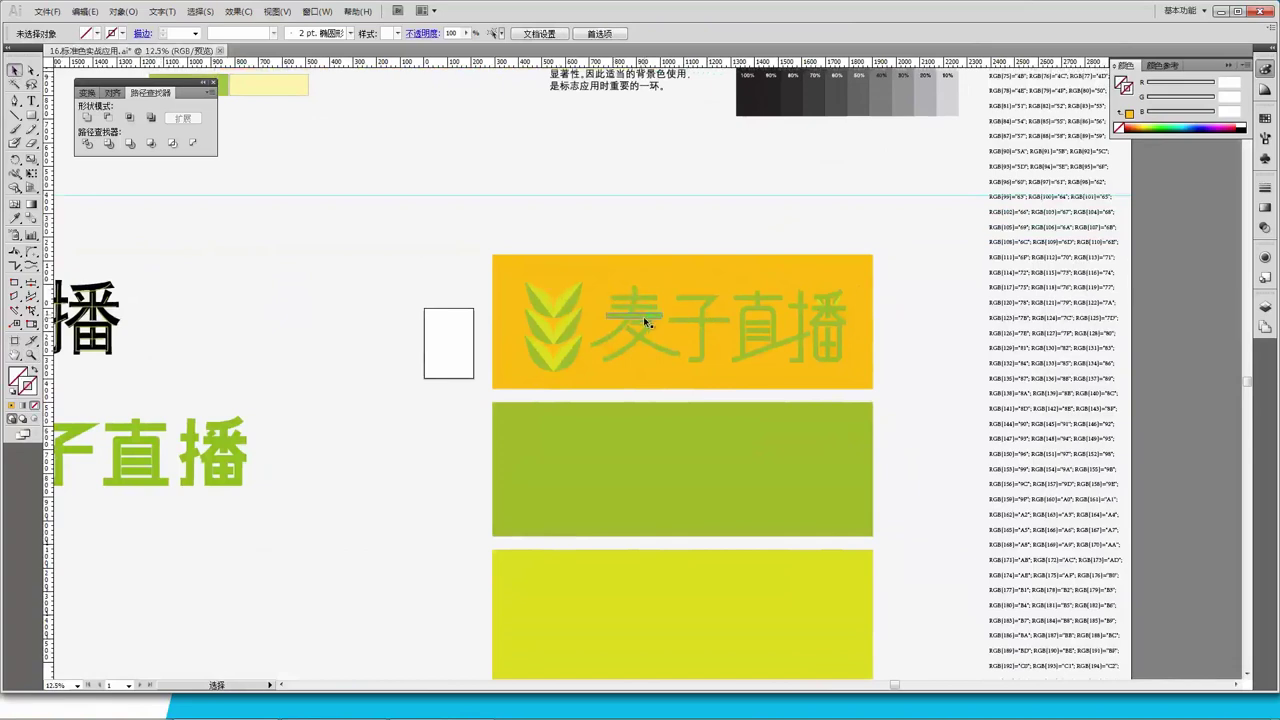
drag(605, 283, 850, 369)
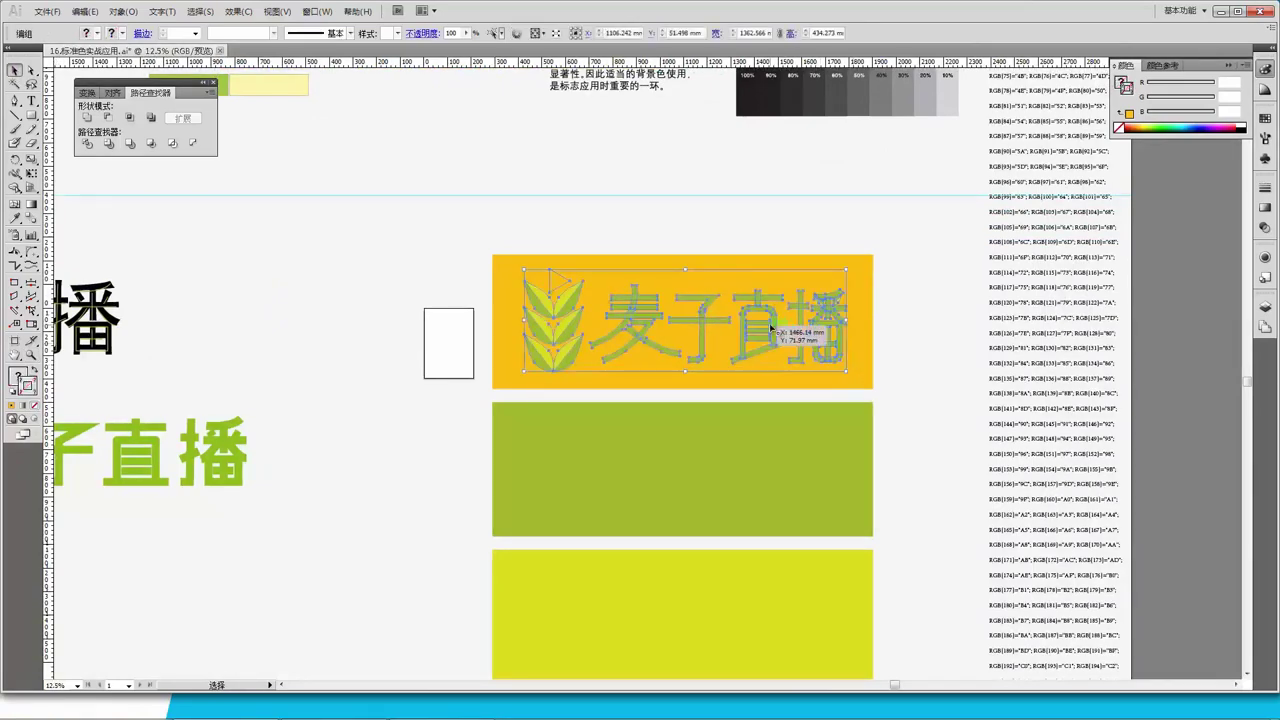
click(610, 235)
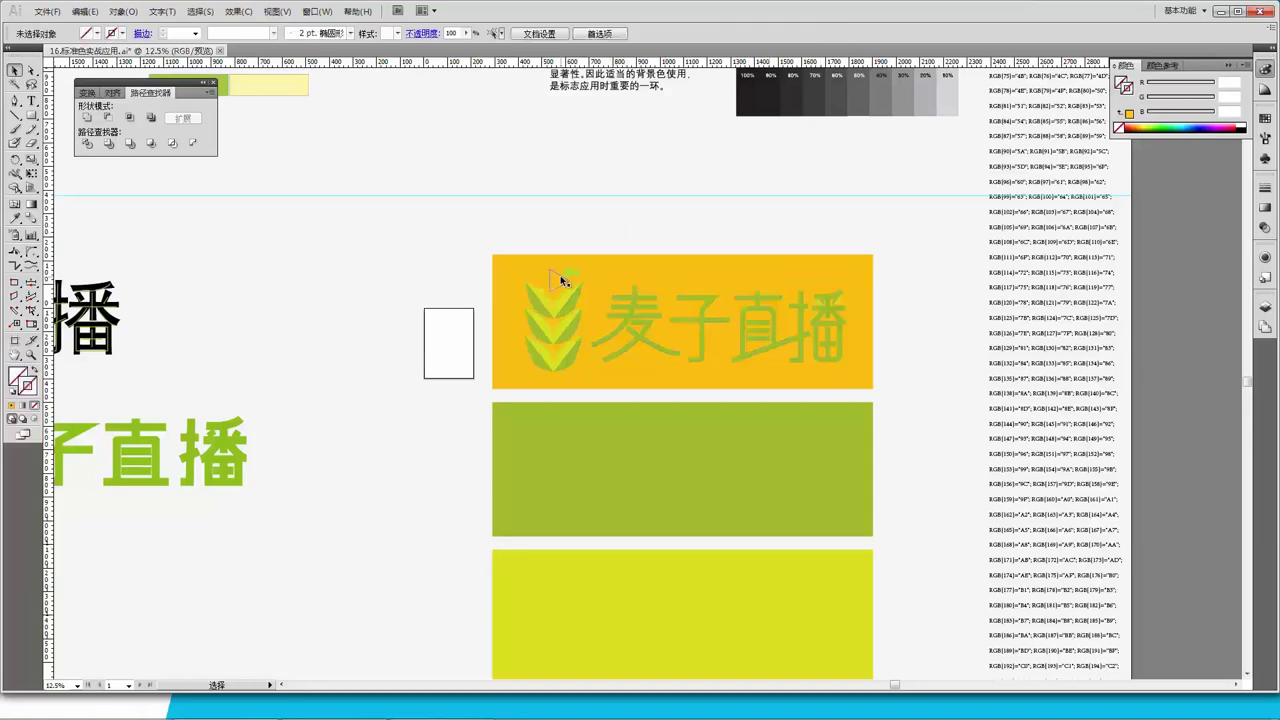
click(563, 283)
right_click(570, 286)
click(623, 357)
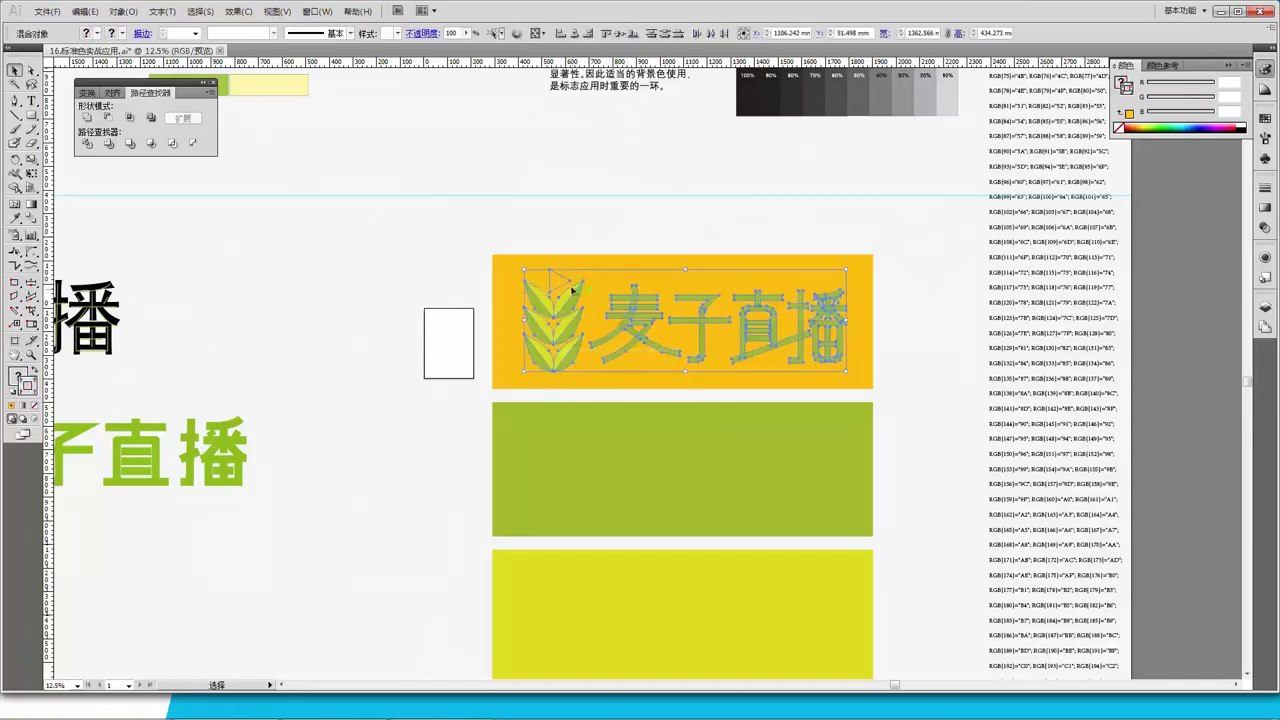
Give the outlined triangle above the wheat ear the yellow-green fill and absent stroke sampled from an inner leaf
click(569, 276)
click(560, 276)
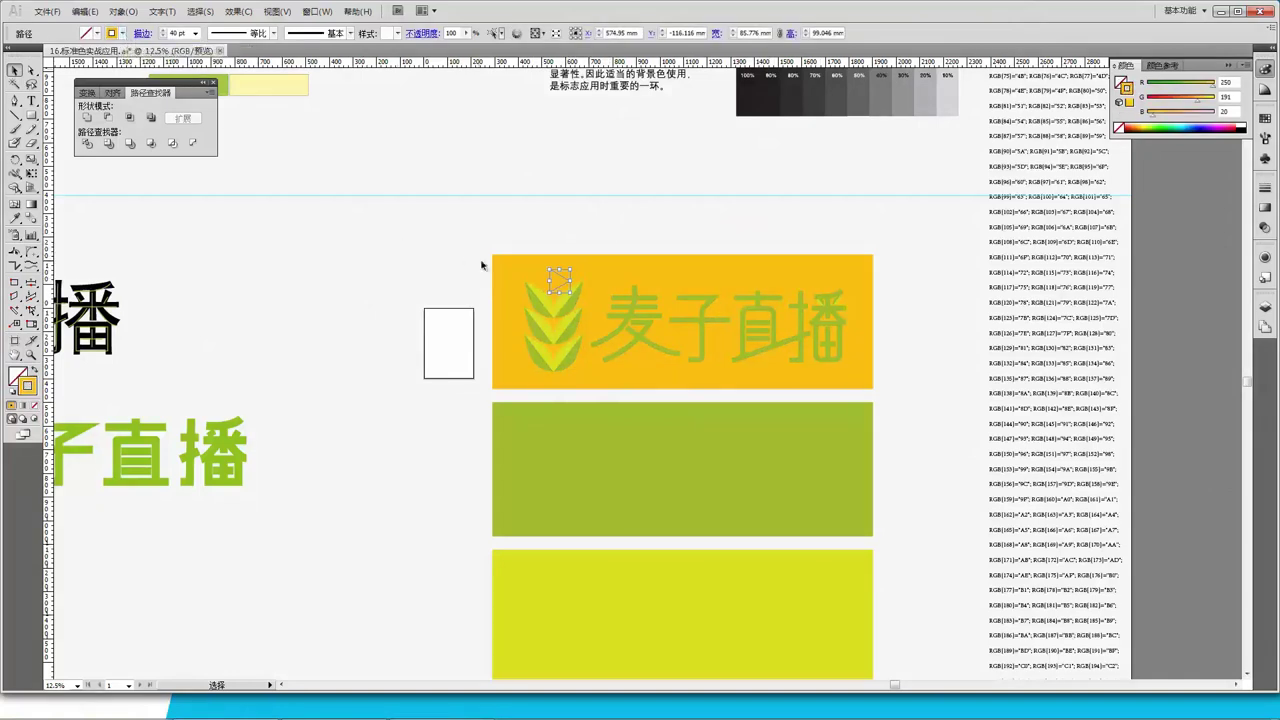
key(i)
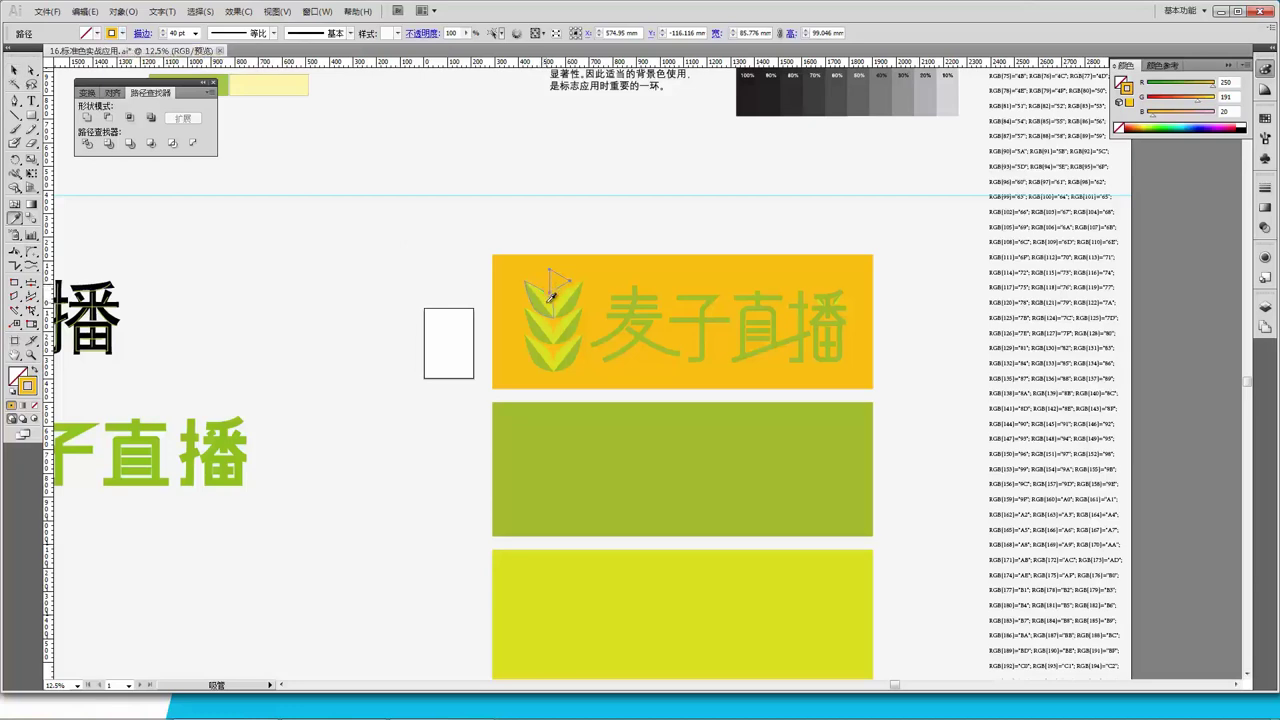
click(549, 298)
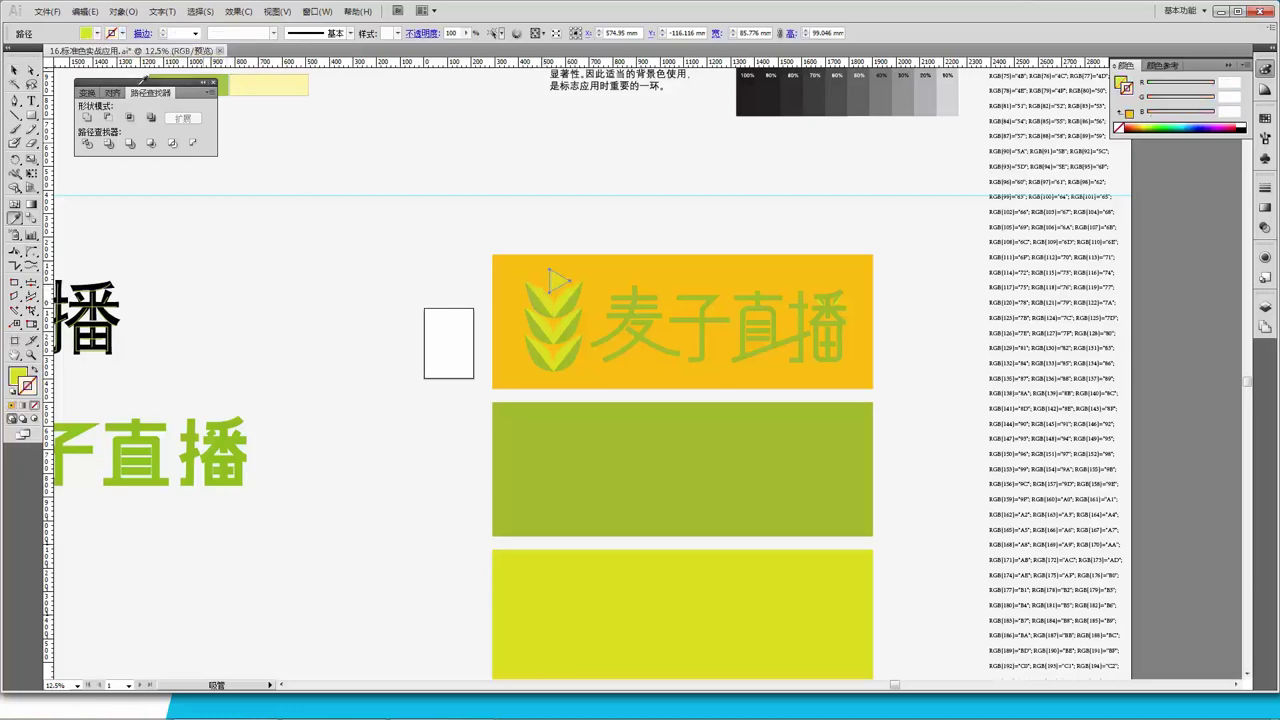
click(15, 70)
click(590, 222)
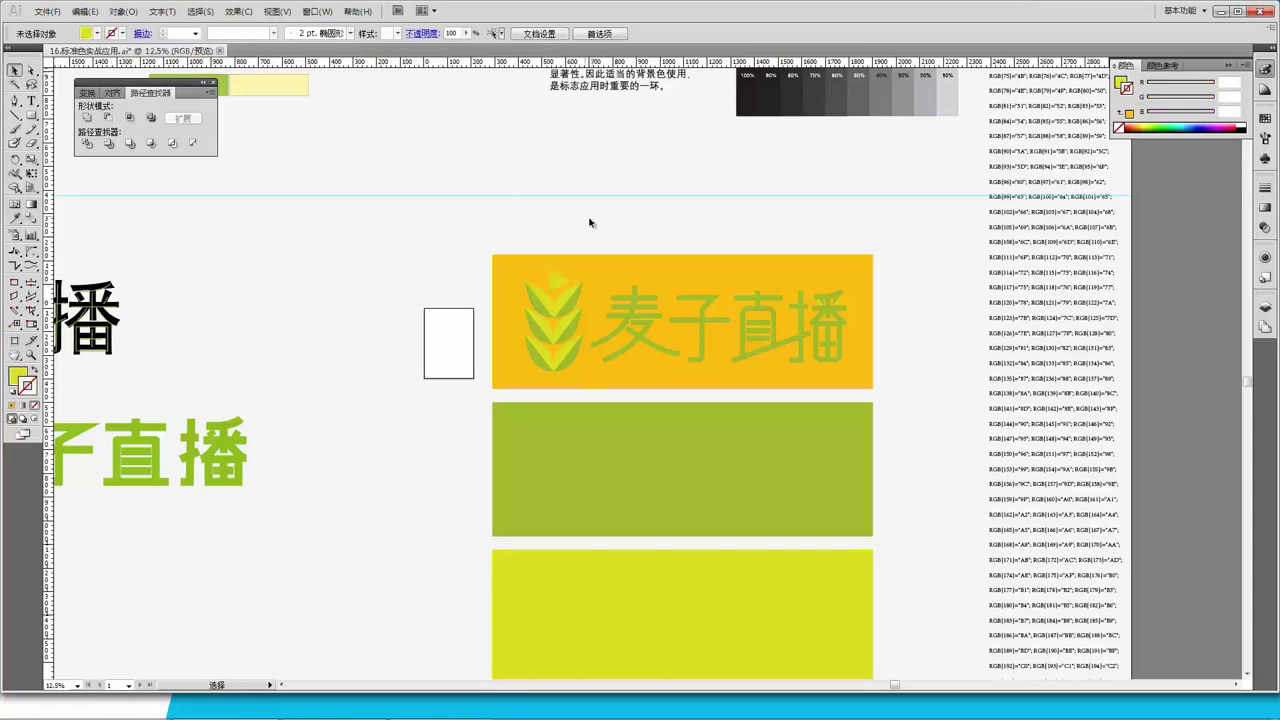
Fill the triangle above the wheat ear with the orange swatch and deselect it
click(559, 282)
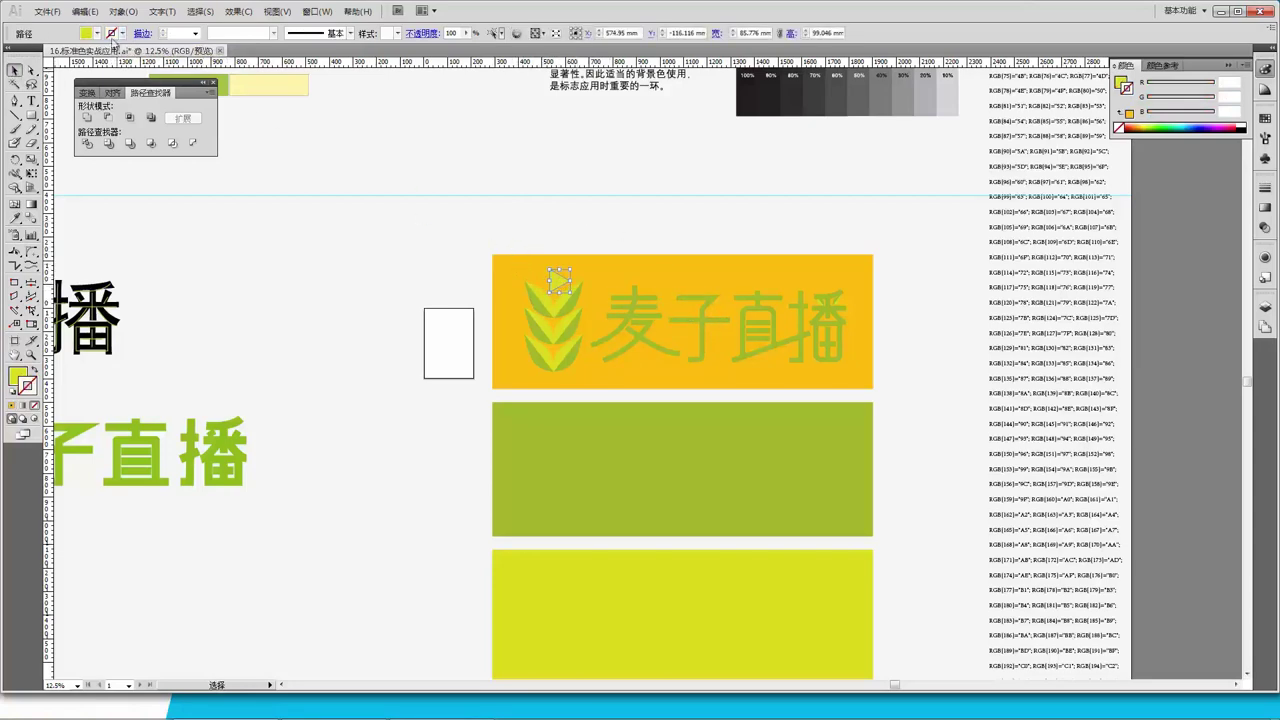
click(97, 34)
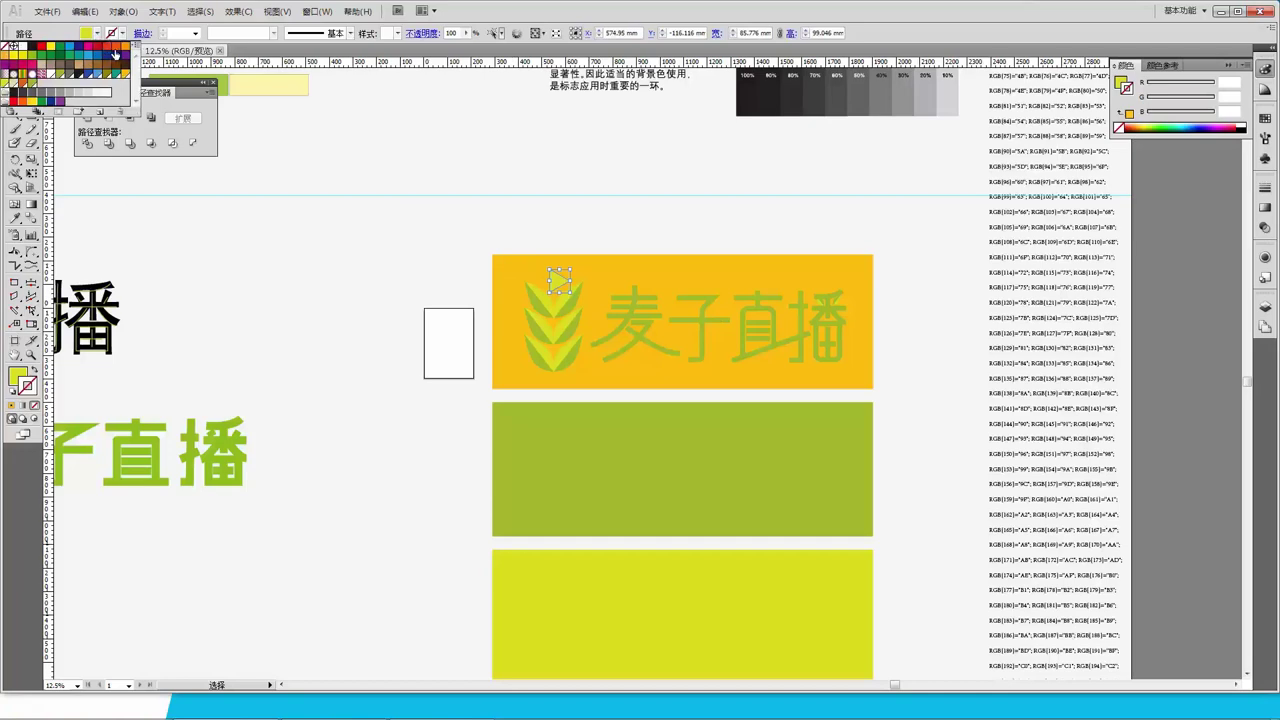
click(117, 48)
click(125, 47)
click(553, 229)
click(565, 227)
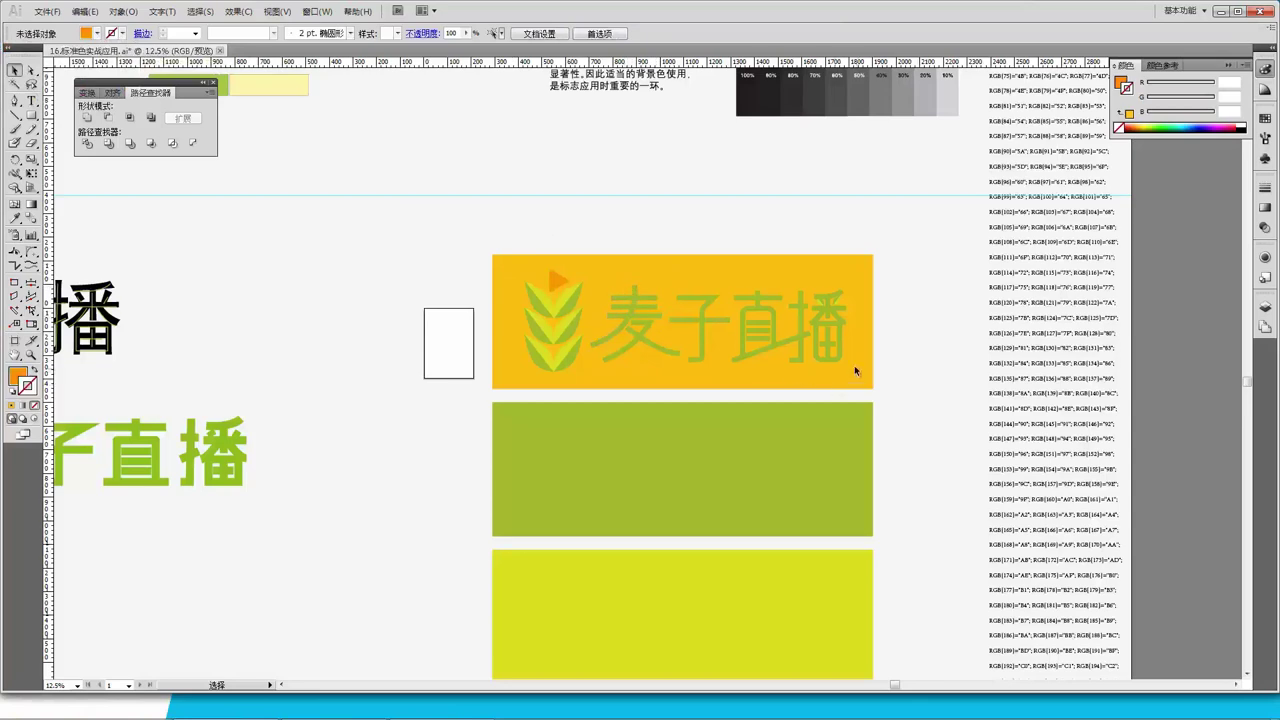
Try white on the 麦子直播 lettering over the orange-yellow rectangle, settle on a black fill and deselect it
drag(818, 357, 628, 266)
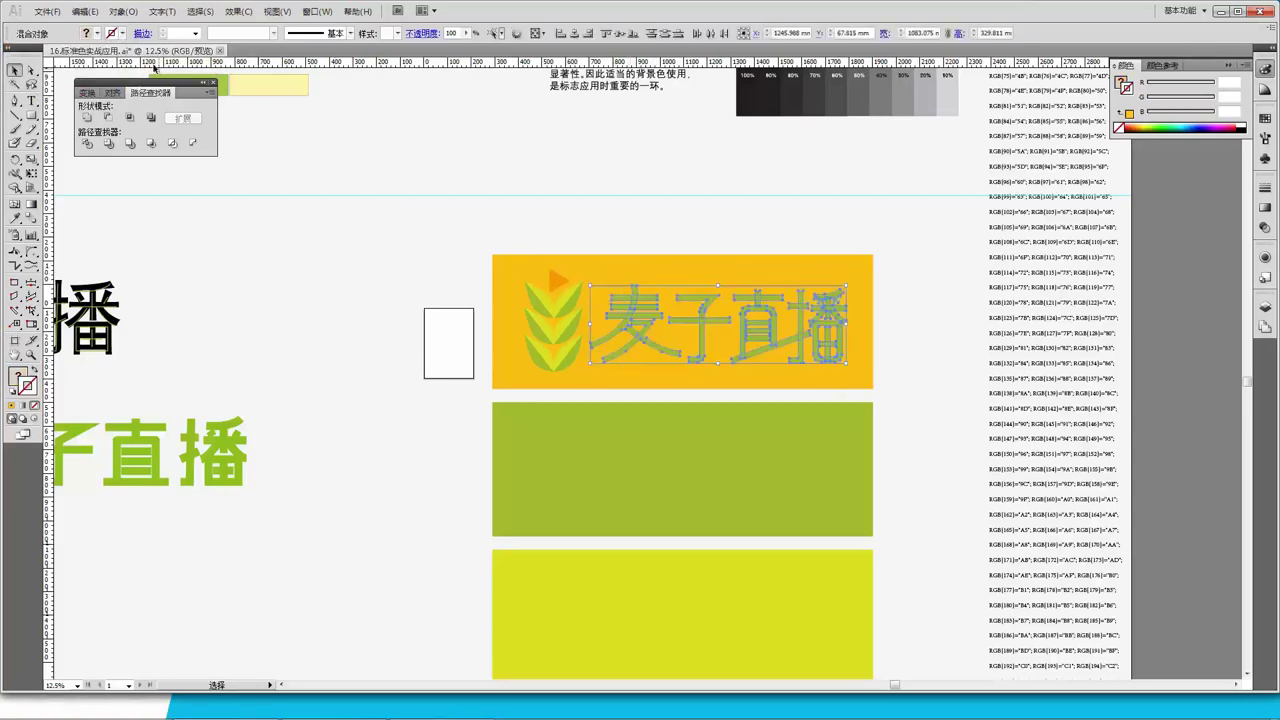
click(99, 34)
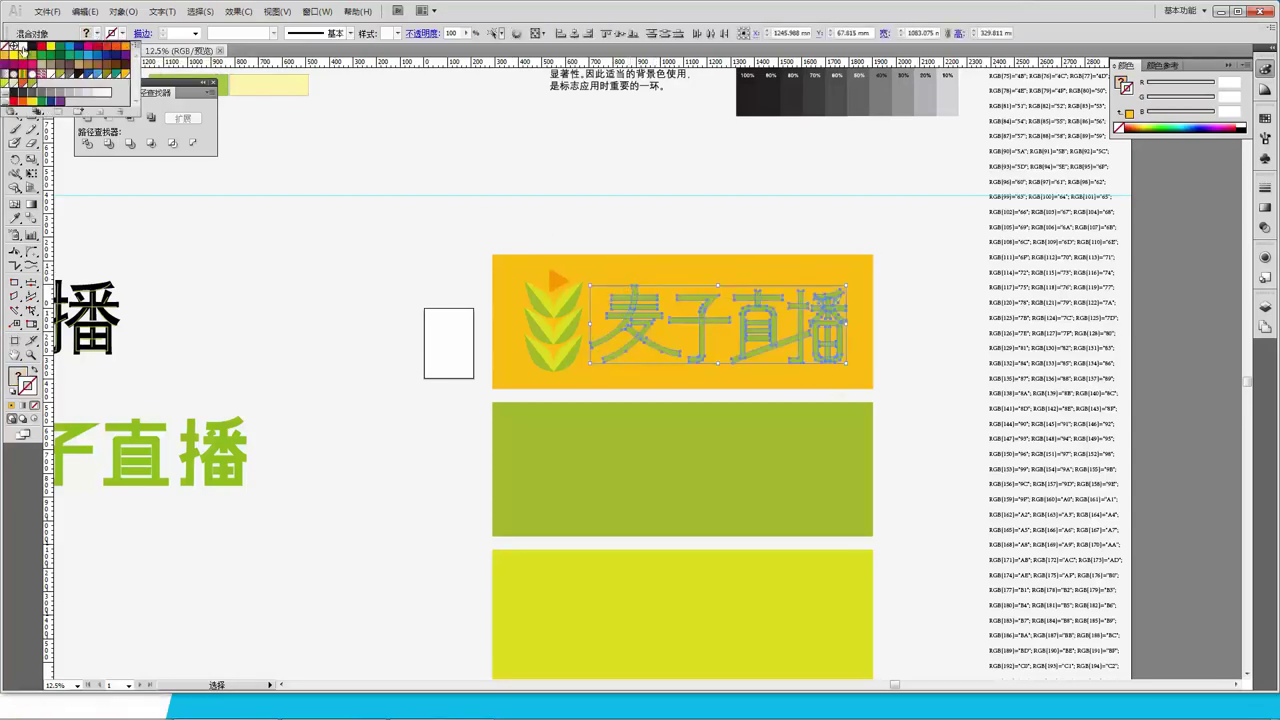
click(21, 46)
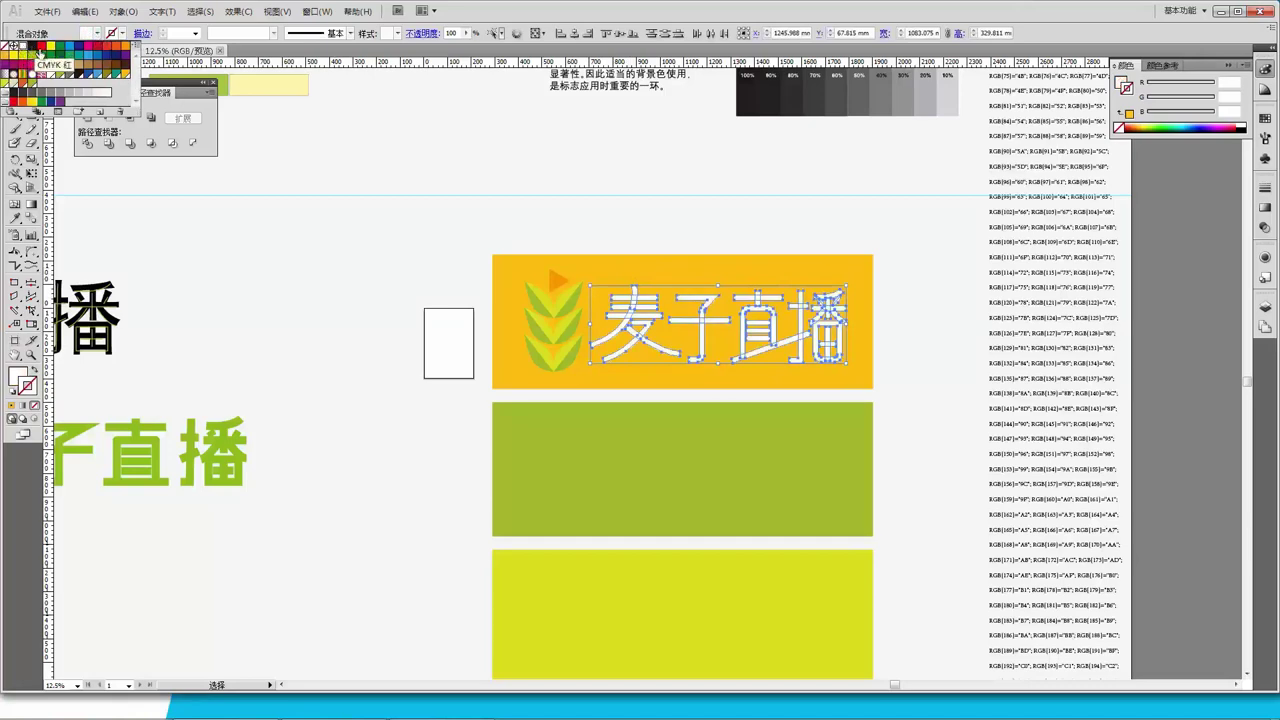
click(30, 46)
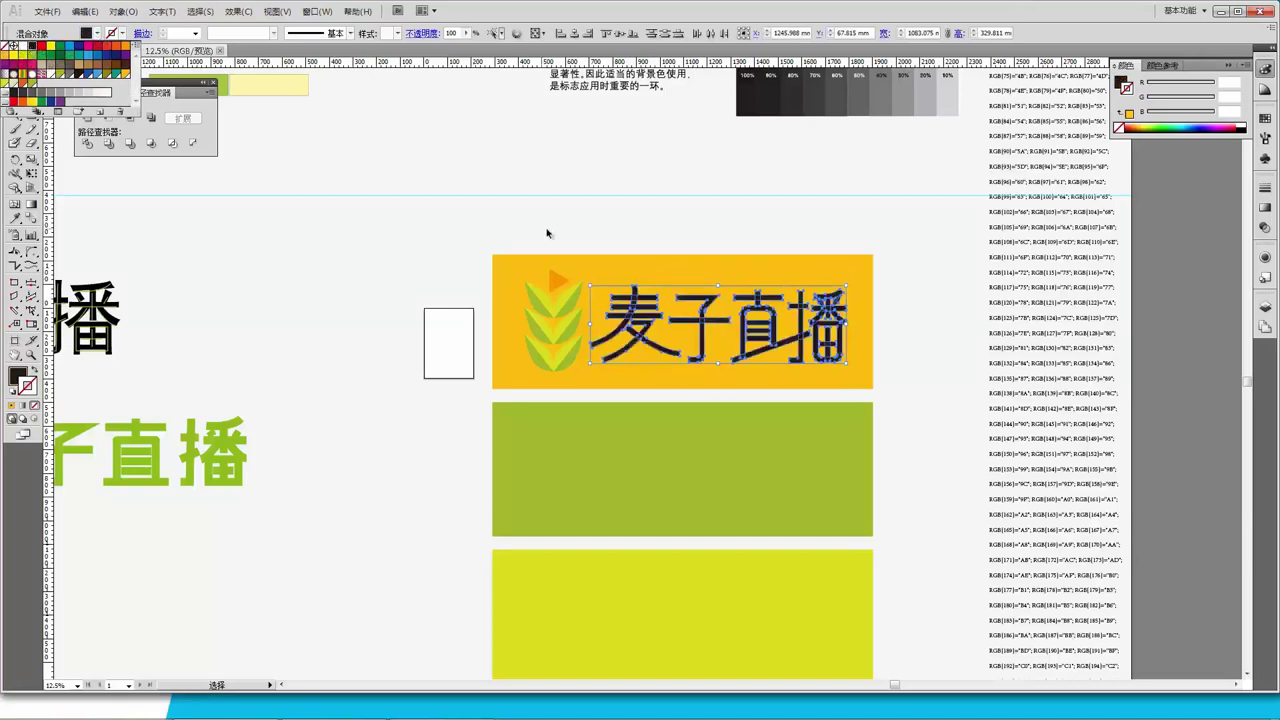
click(663, 232)
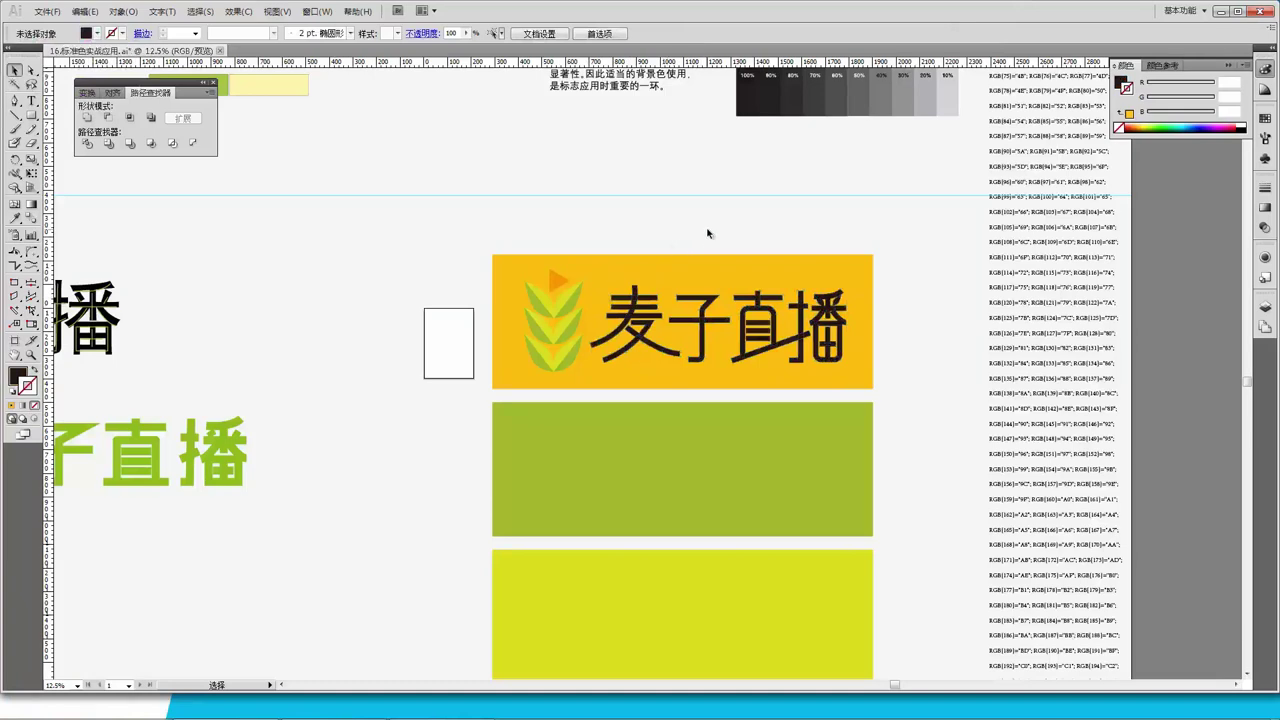
Duplicate the complete logo from the orange-yellow rectangle straight down onto the green rectangle and deselect it
scroll(707, 233, down, 1)
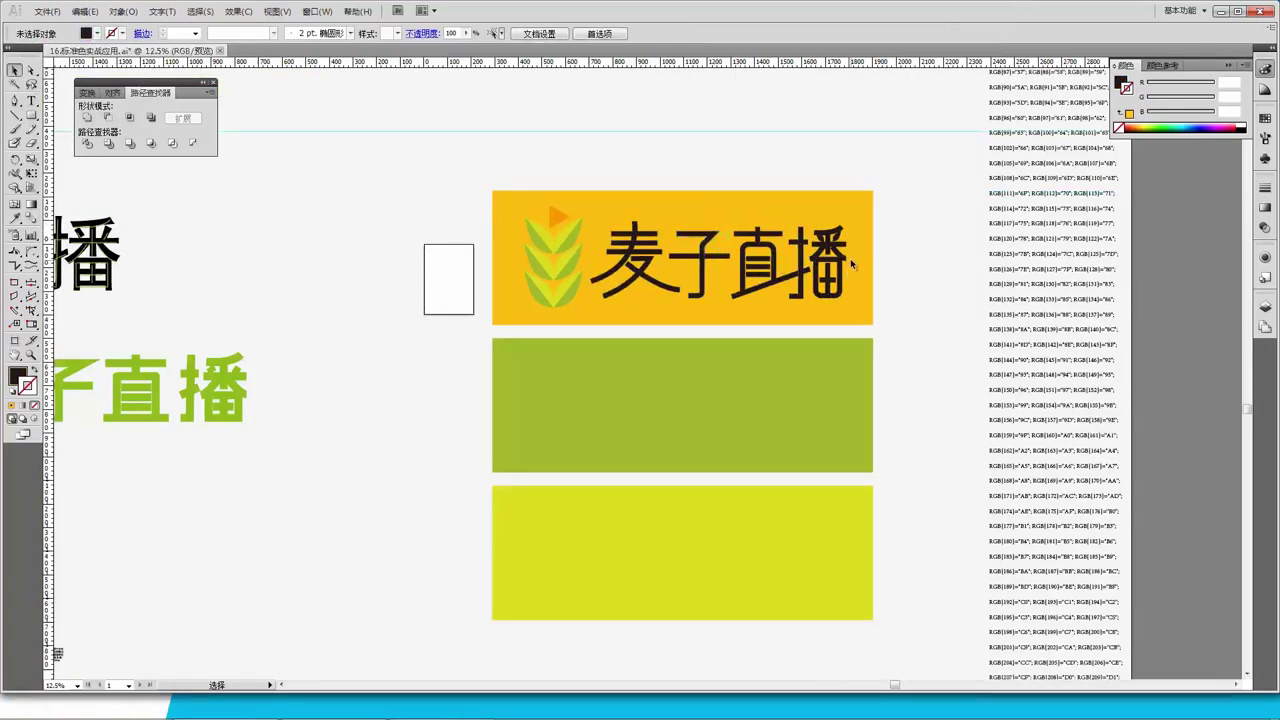
drag(521, 204, 857, 322)
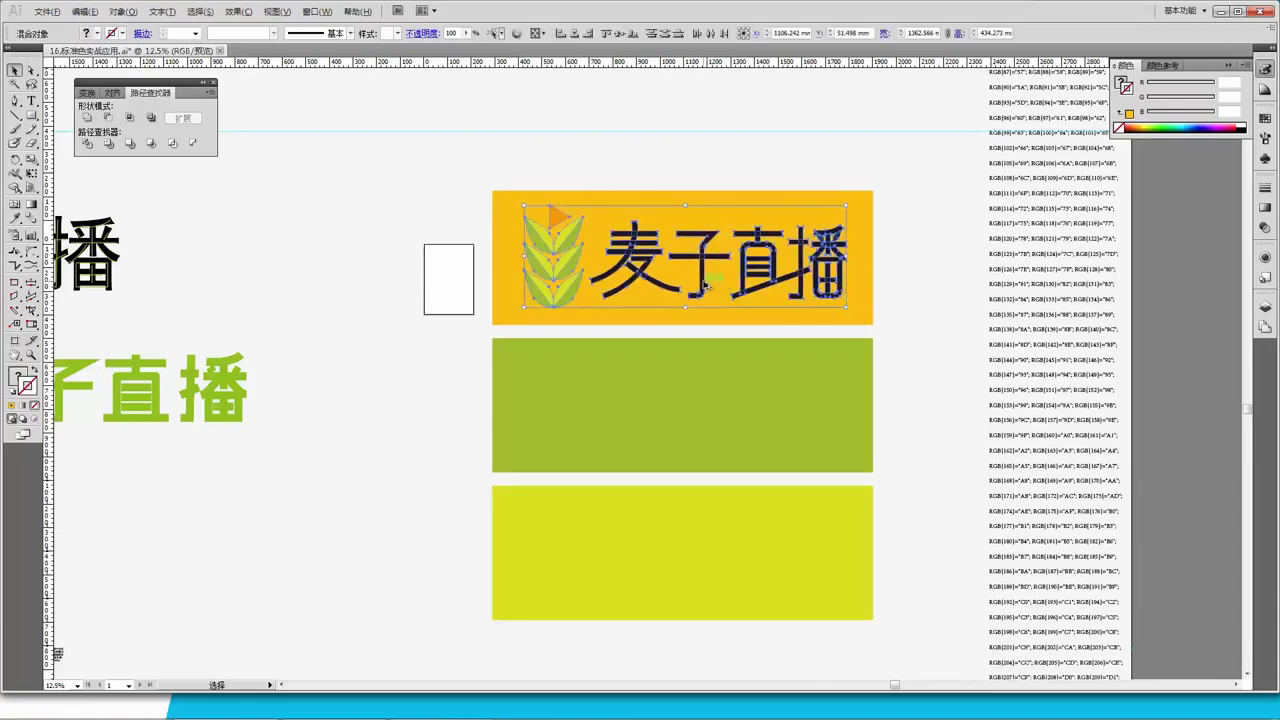
drag(704, 284, 707, 425)
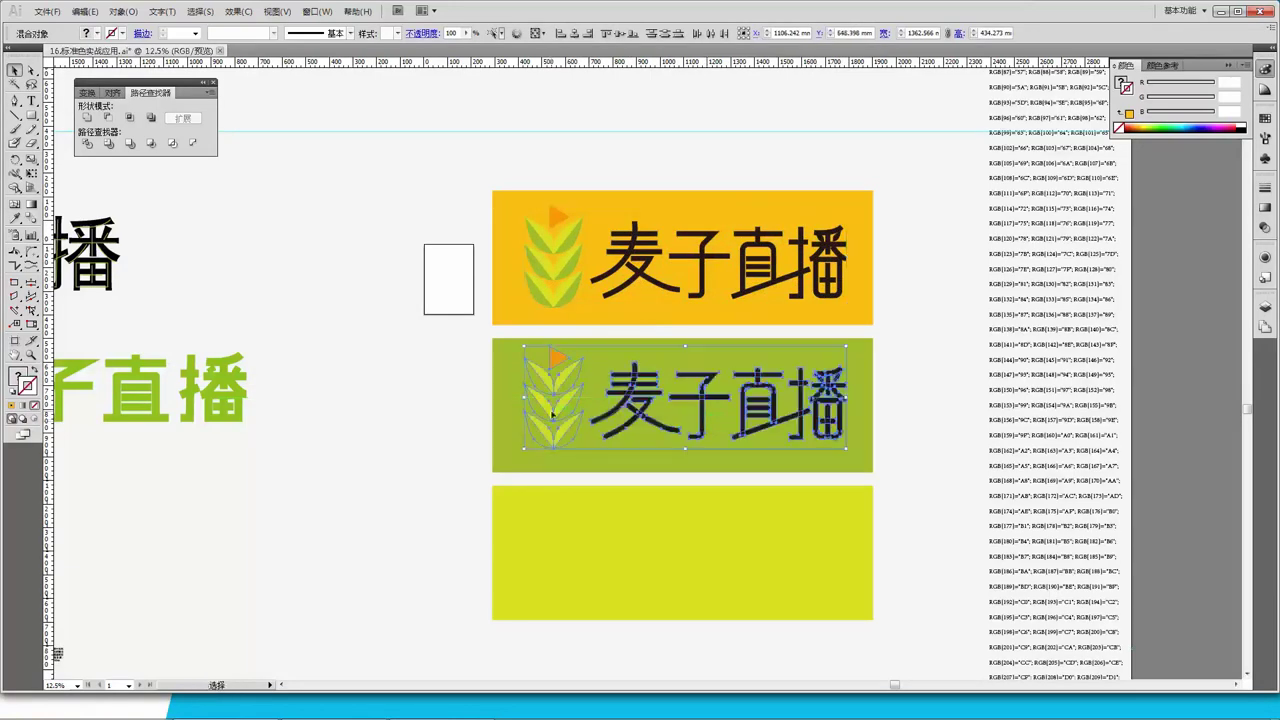
click(448, 385)
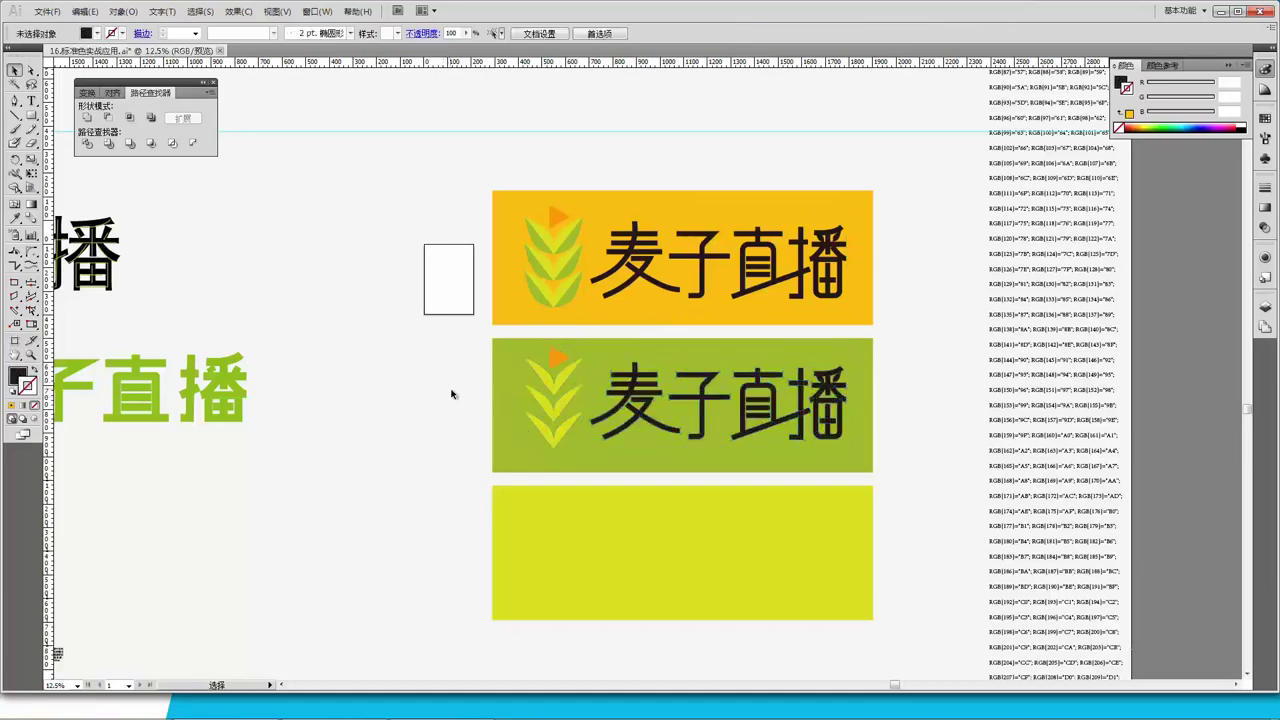
click(565, 388)
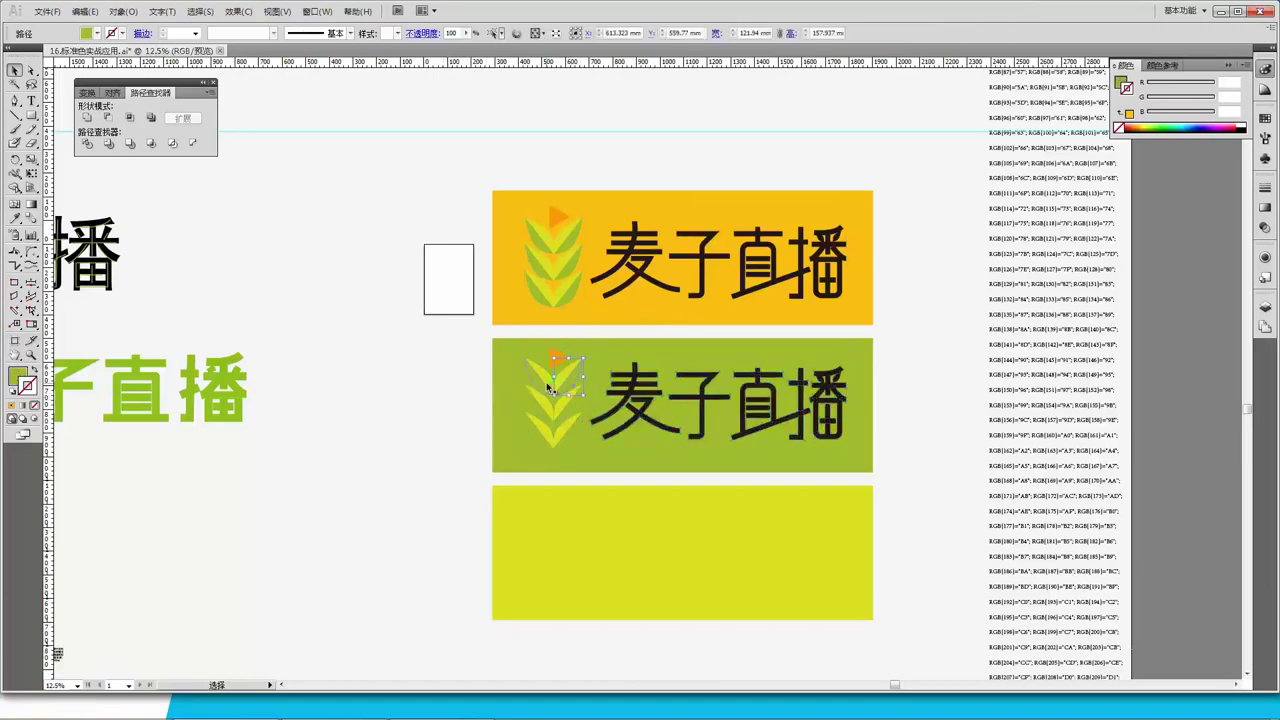
shift+click(539, 387)
shift+click(538, 410)
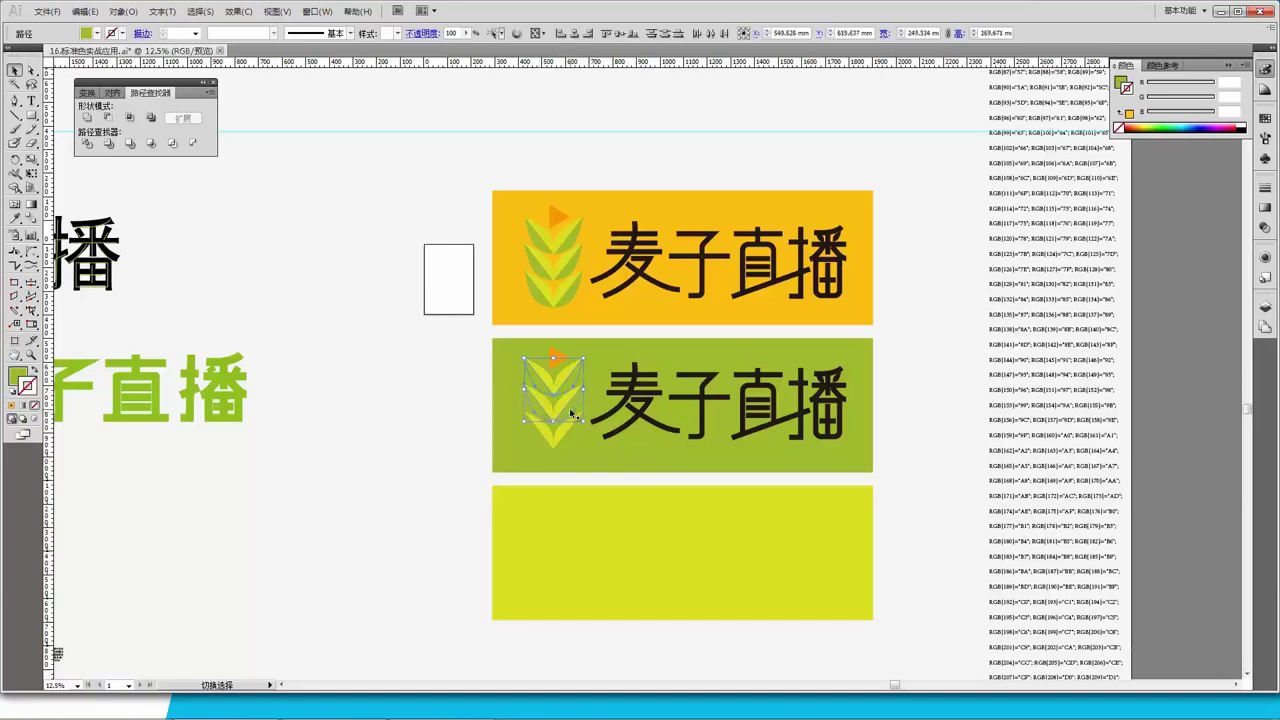
Fill the 麦子直播 lettering on the green rectangle with white and deselect it
click(652, 420)
click(825, 445)
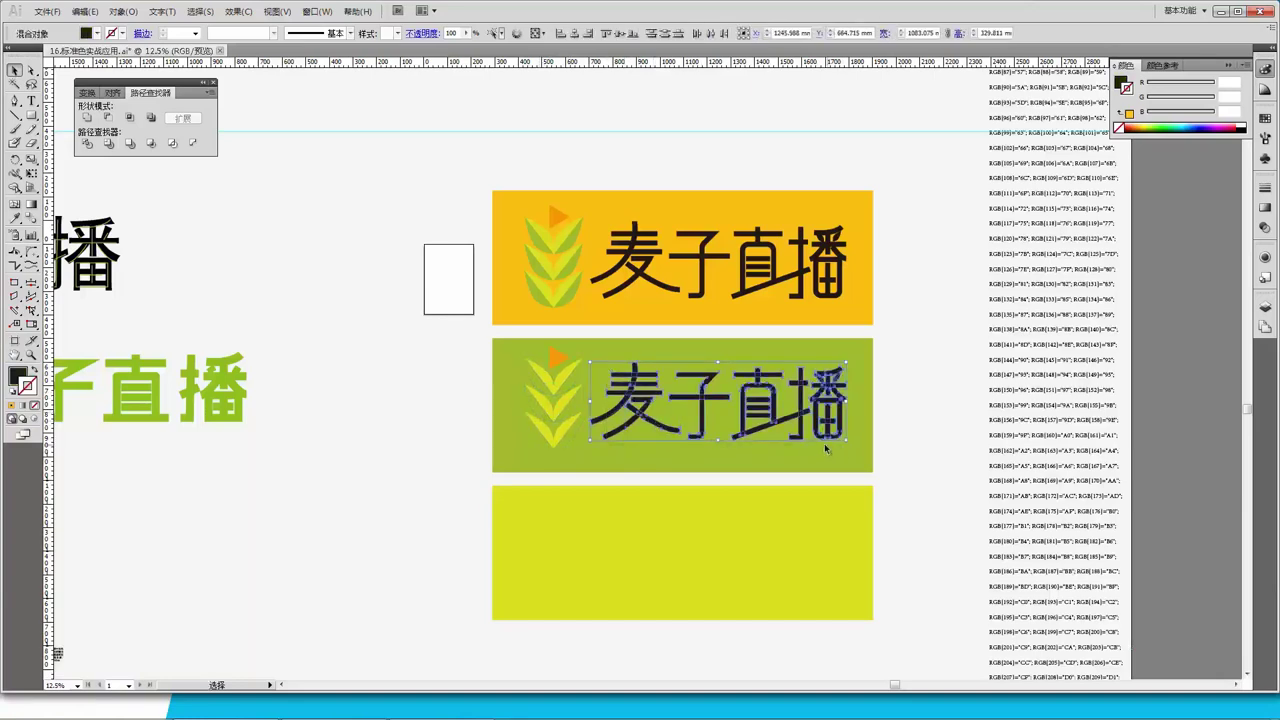
click(97, 33)
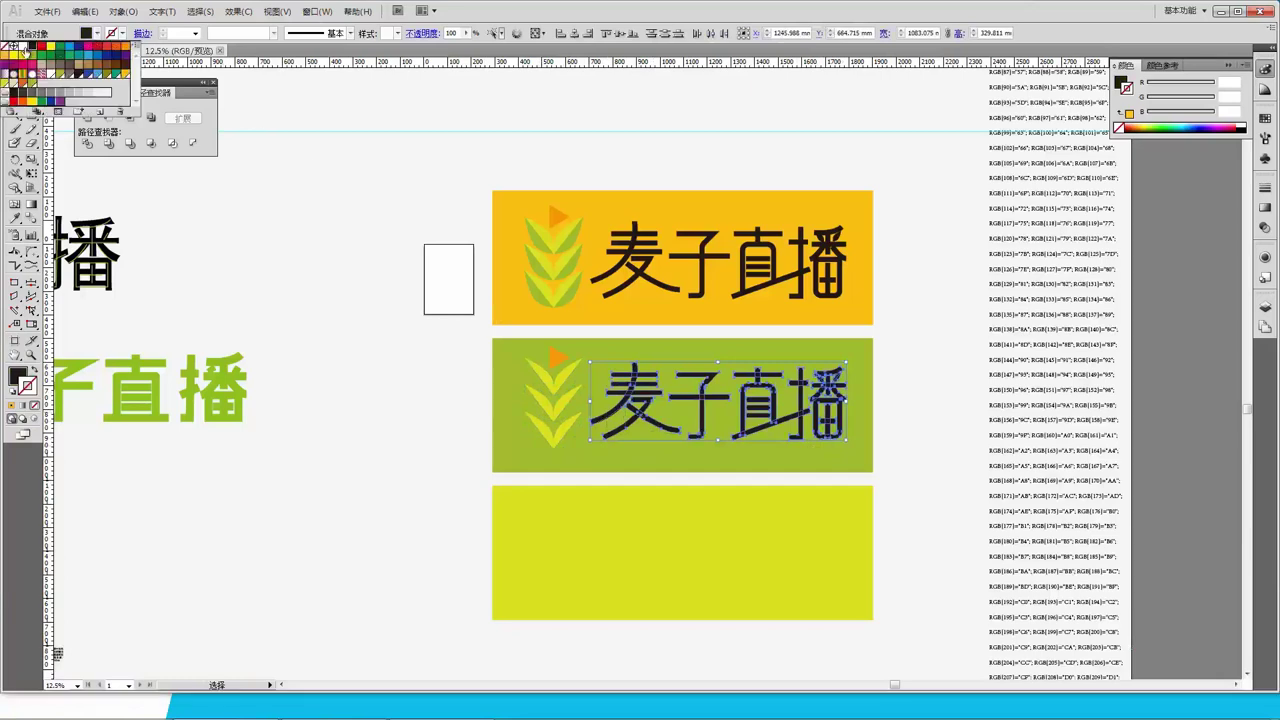
click(22, 47)
click(408, 398)
Duplicate the white-lettered logo from the green rectangle straight down onto the yellow-green rectangle and deselect it
click(402, 373)
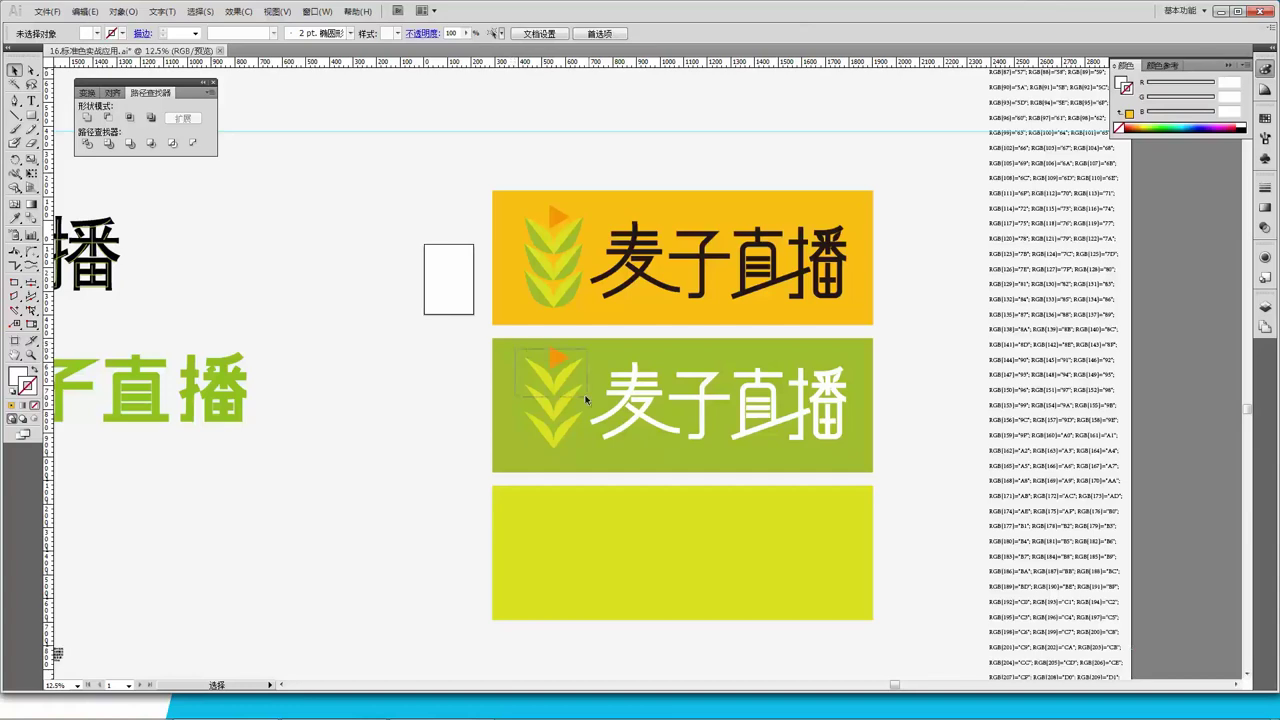
drag(712, 385, 706, 558)
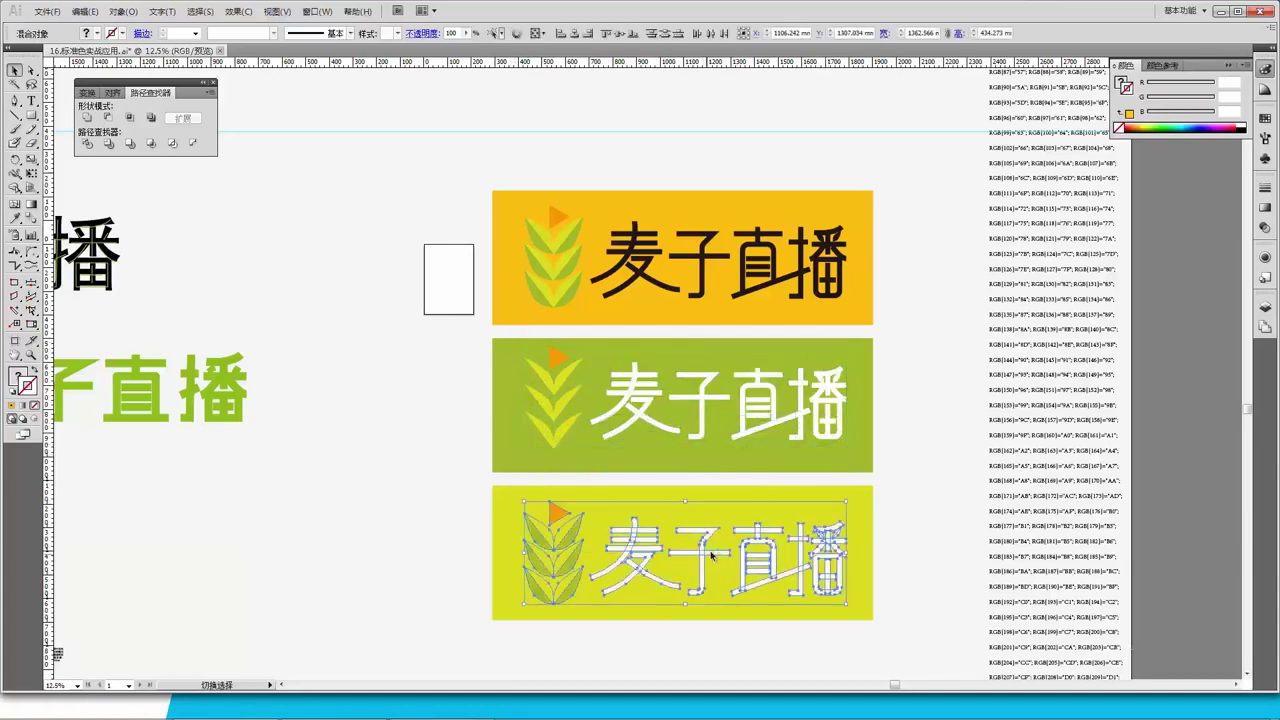
click(407, 449)
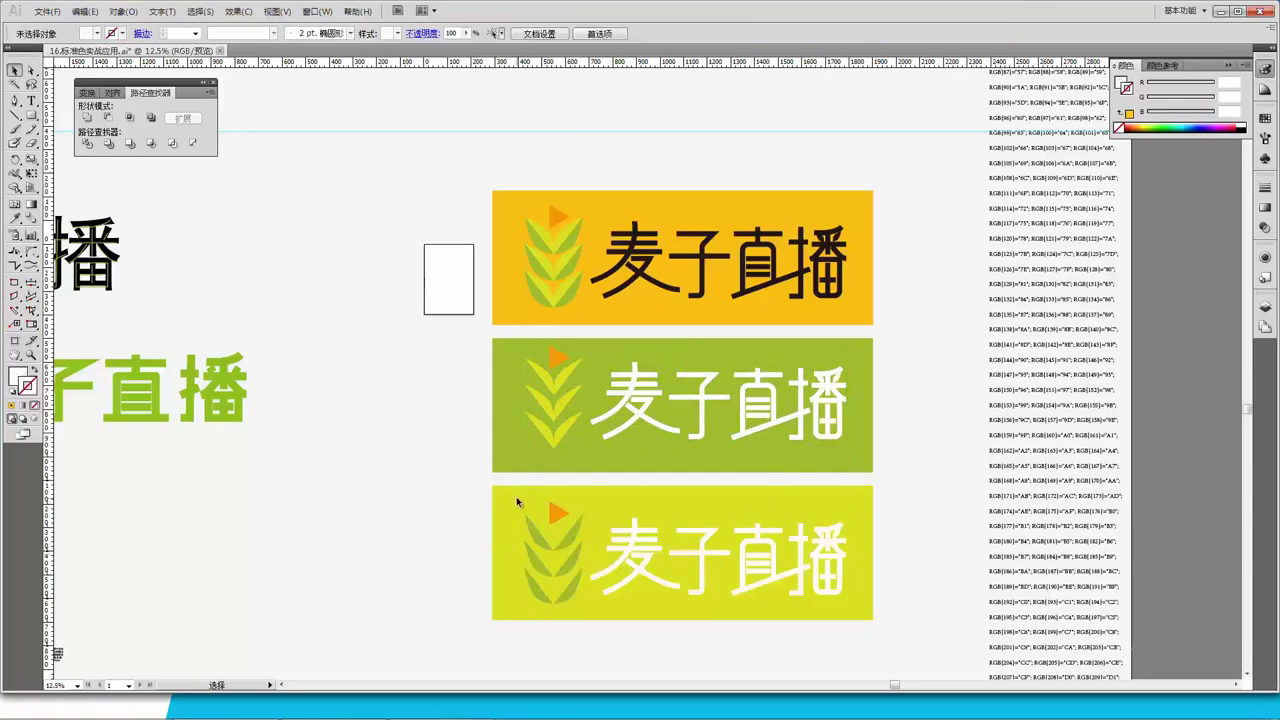
drag(512, 497, 595, 608)
click(548, 571)
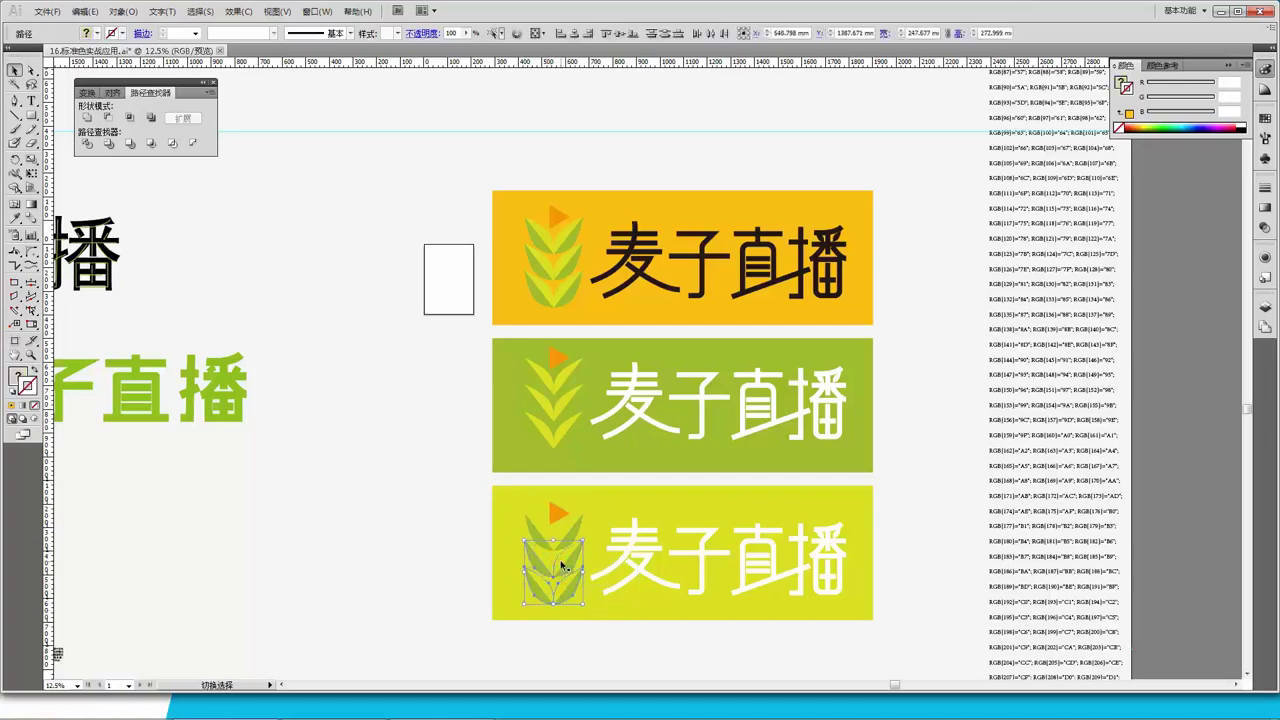
click(581, 592)
Recolor the wheat ear's inner leaves on the yellow-green rectangle, trying the triangle's orange before sampling the uppermost rectangle's orange-yellow, and deselect them
click(565, 578)
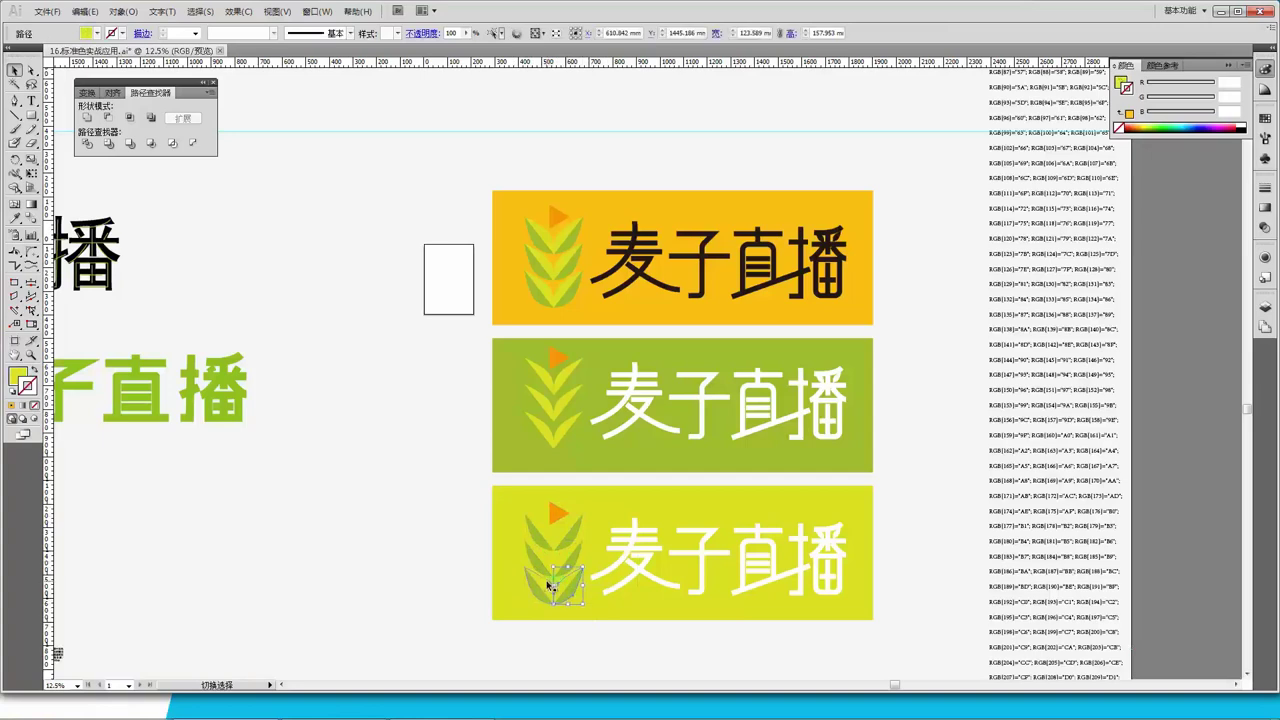
shift+click(568, 532)
shift+click(547, 533)
key(i)
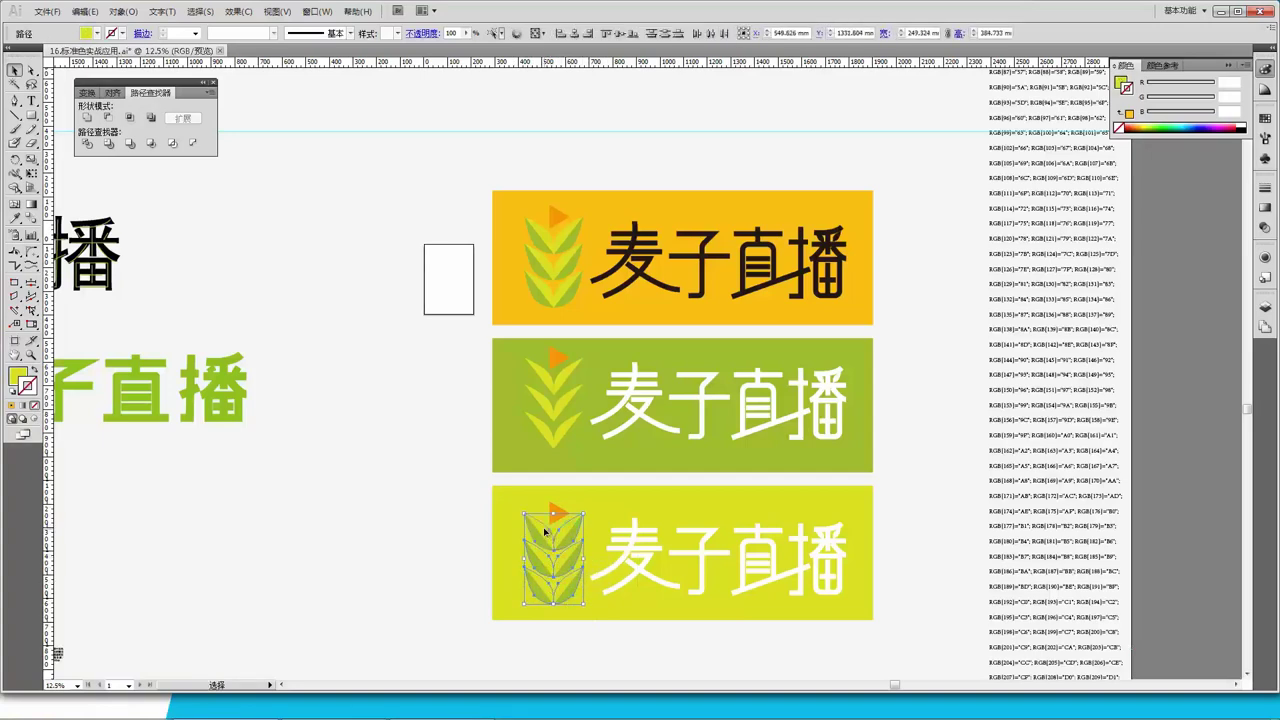
click(561, 510)
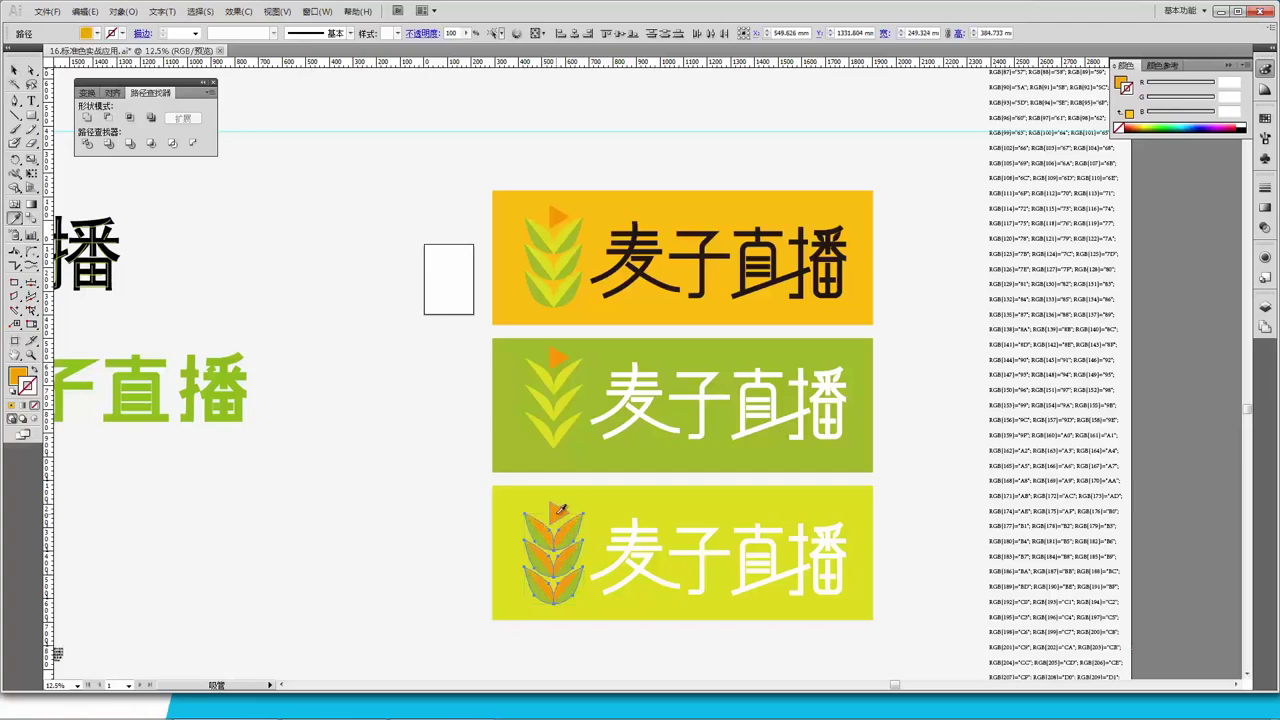
click(612, 306)
click(25, 68)
click(15, 69)
click(429, 519)
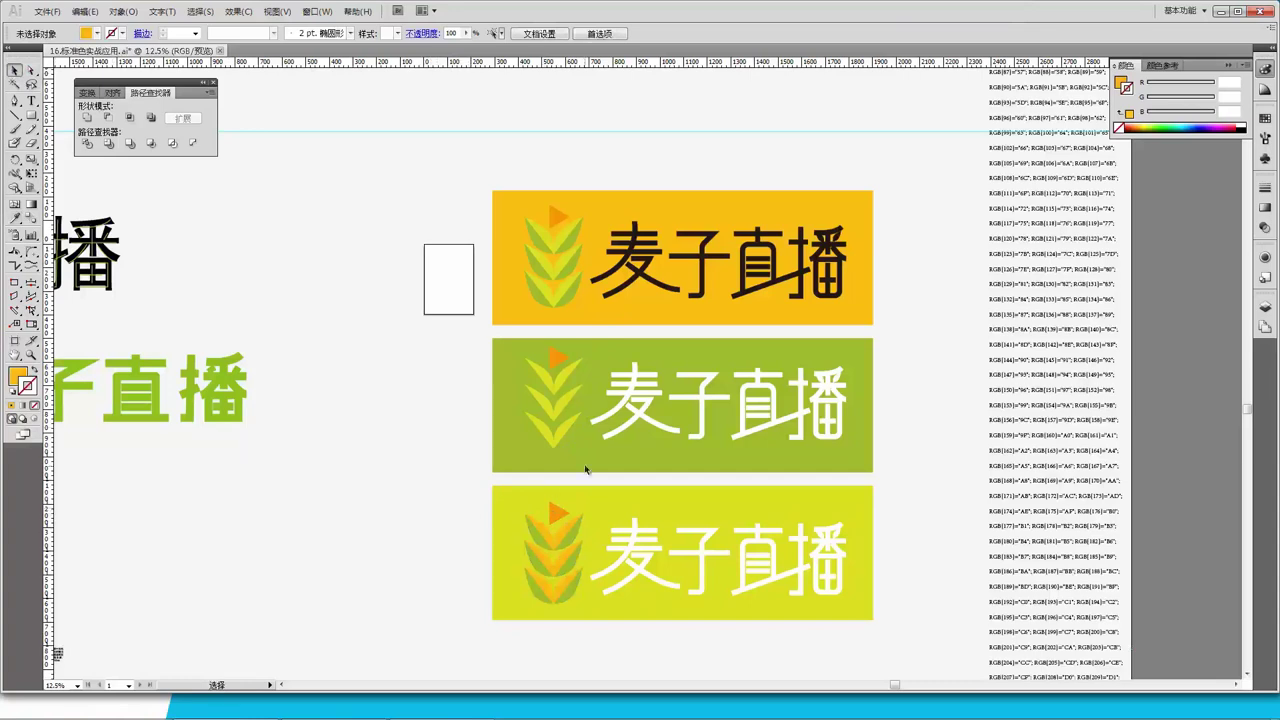
Recolor the wheat ear's outer leaves on the green rectangle with the uppermost rectangle's orange-yellow and deselect them
click(568, 387)
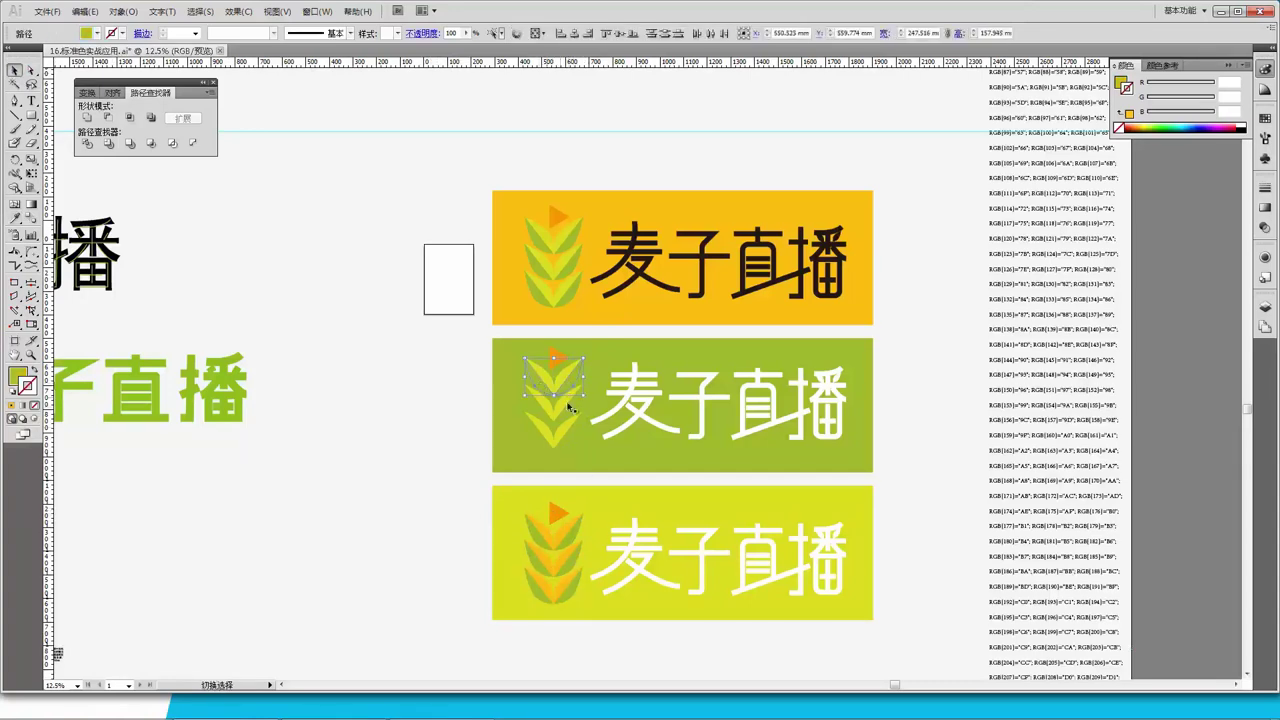
shift+click(545, 415)
shift+click(575, 435)
shift+click(552, 440)
key(i)
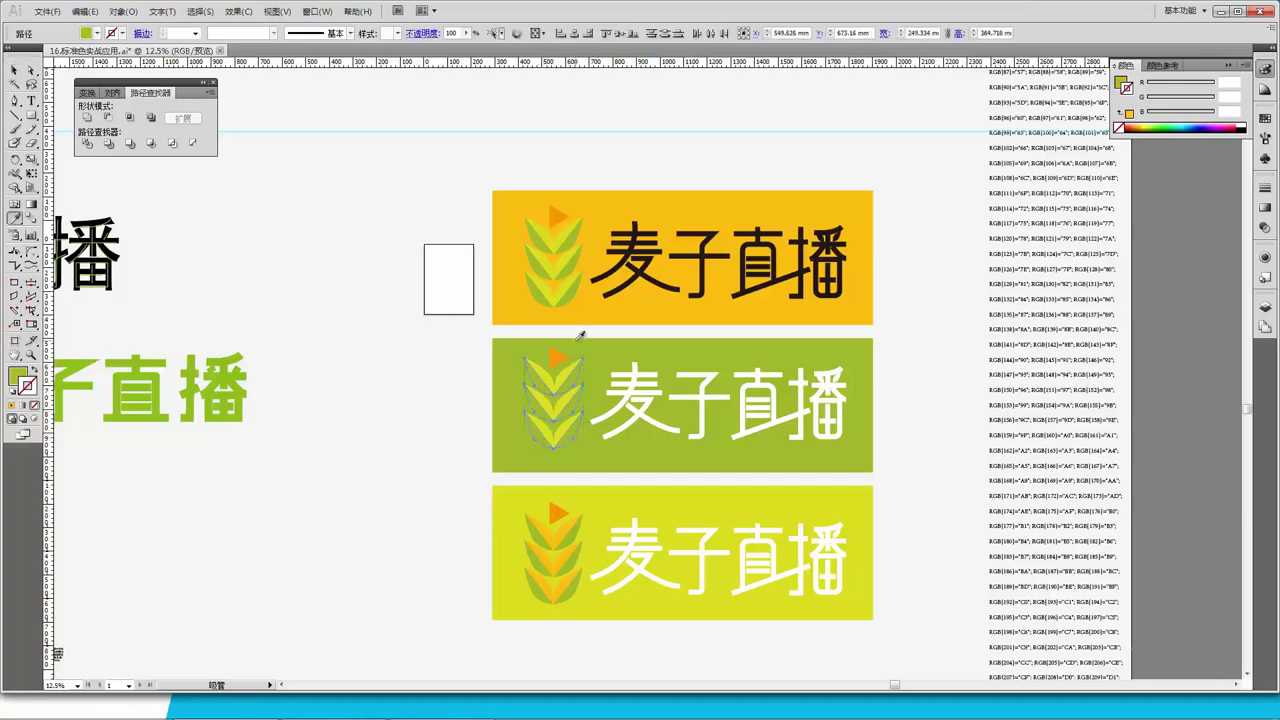
click(583, 313)
key(v)
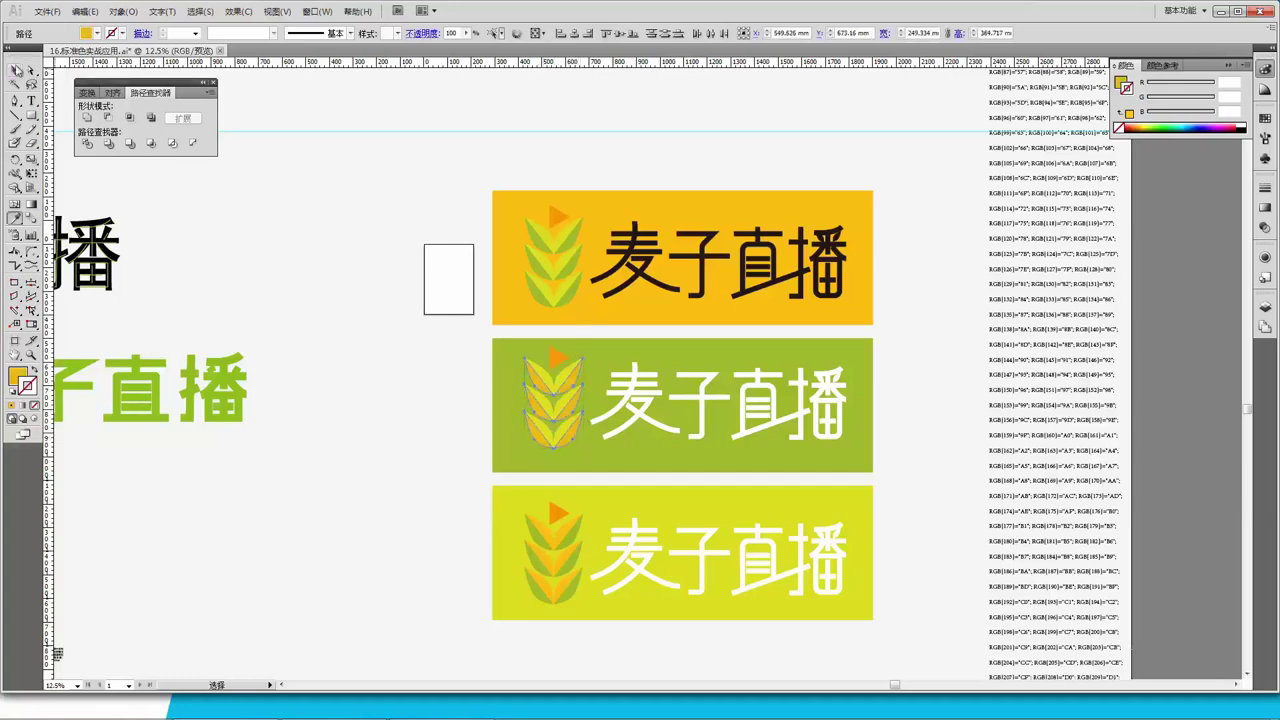
click(365, 400)
Compare the three 麦子直播 logos on their colored rectangles with the brand color schemes on the board
scroll(403, 354, up, 2)
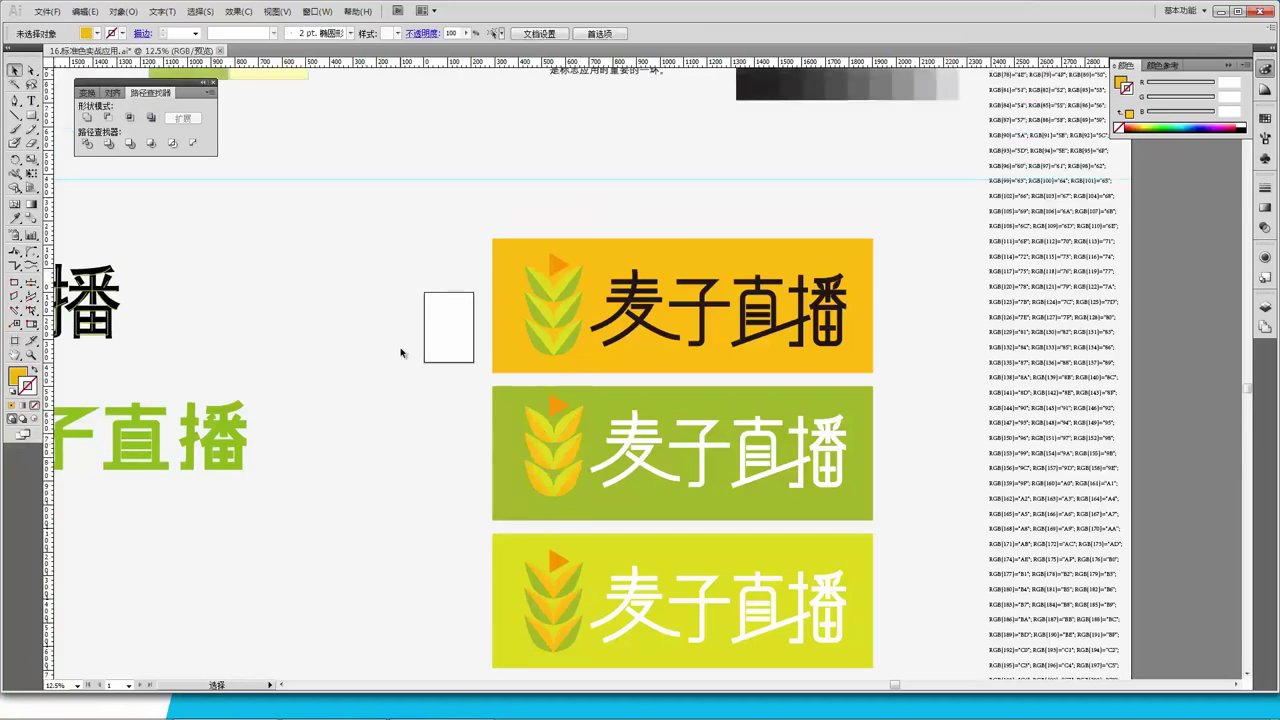
scroll(420, 357, down, 3)
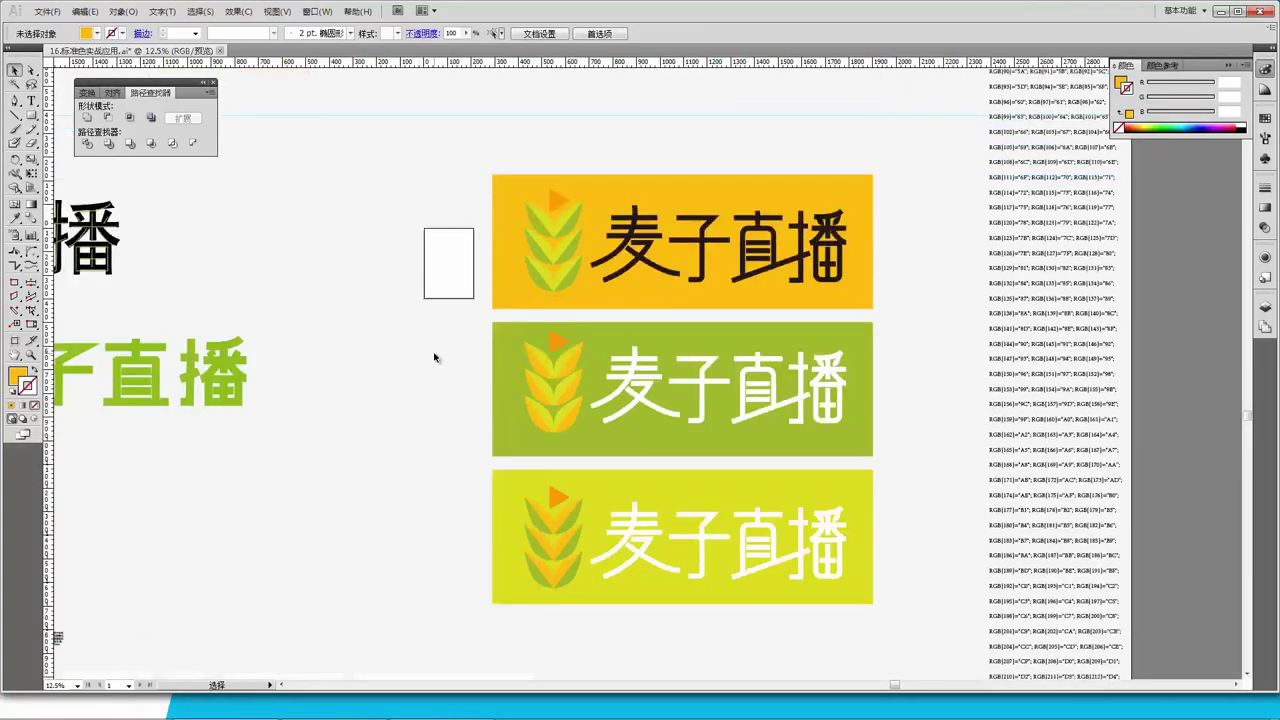
key(ctrl+minus)
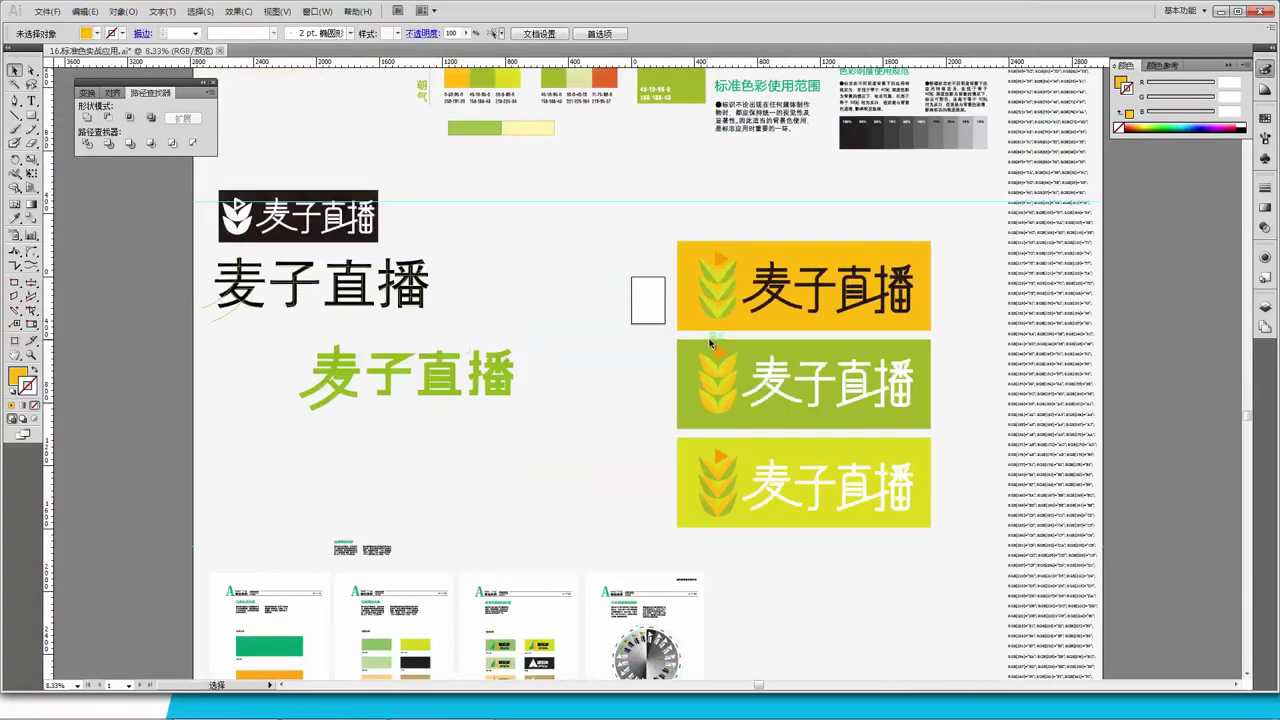
scroll(690, 318, up, 2)
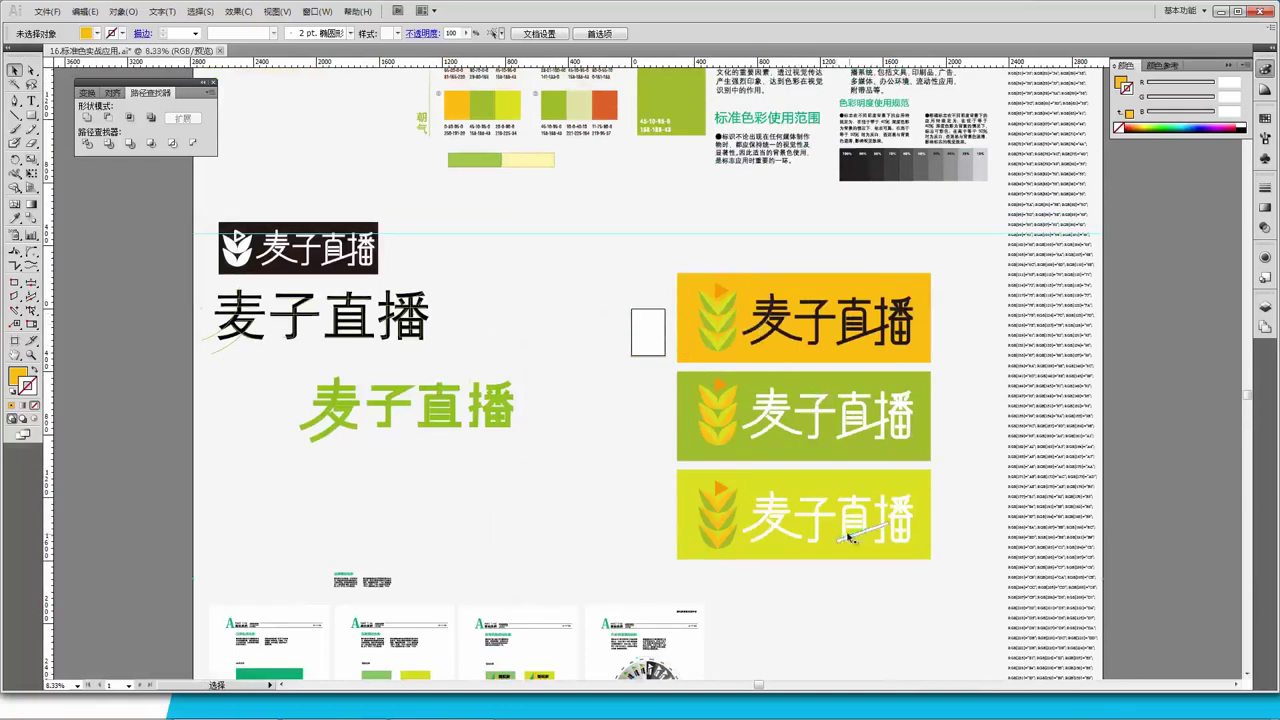
scroll(785, 430, up, 2)
scroll(785, 430, up, 2)
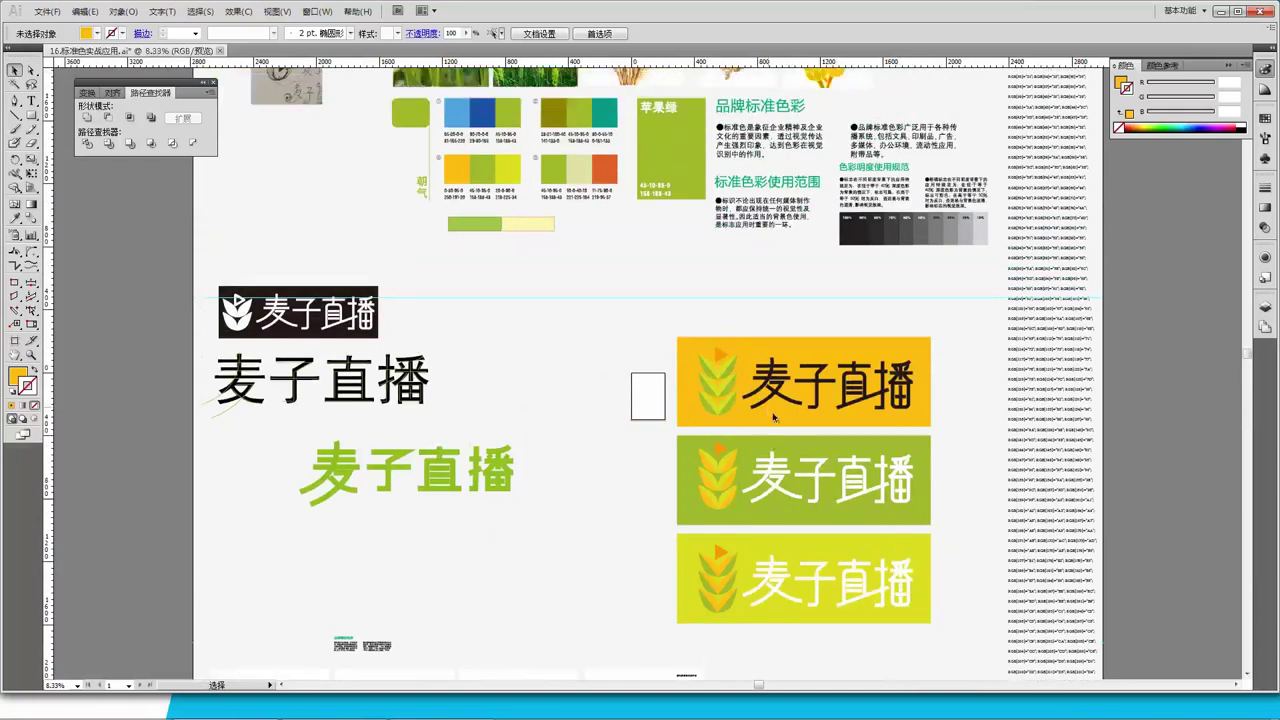
scroll(790, 412, up, 2)
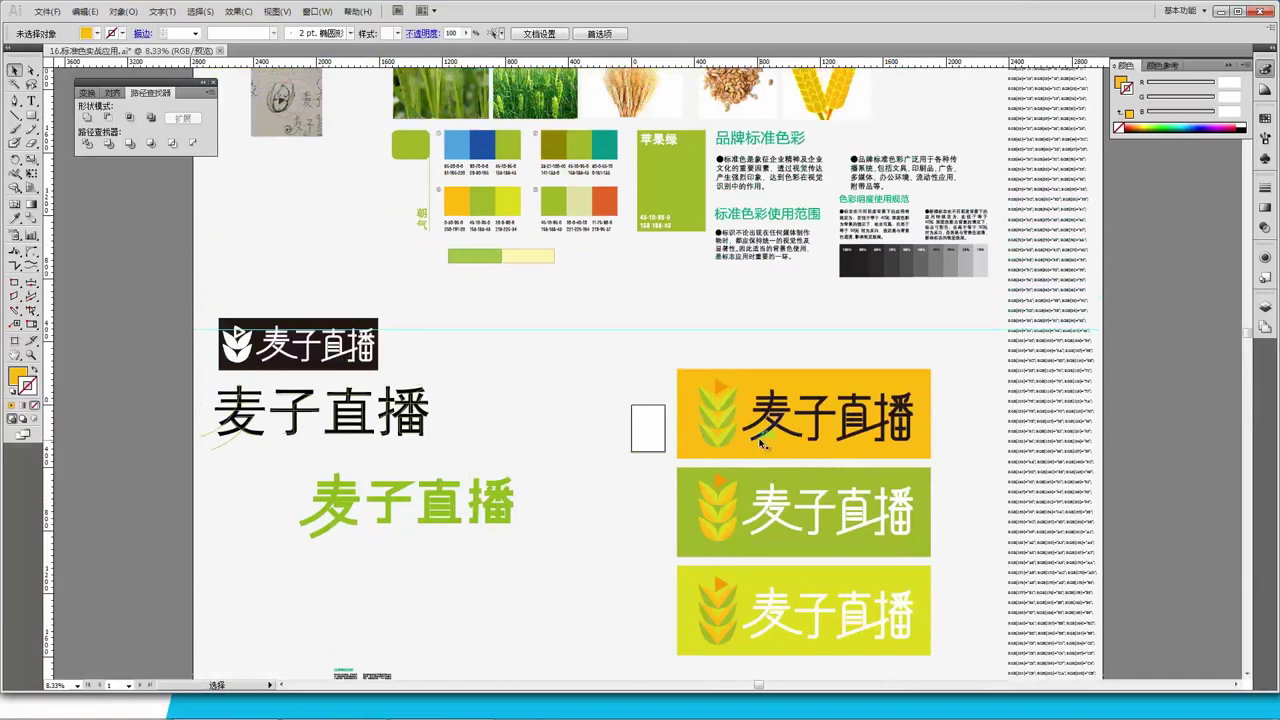
ctrl+click(665, 428)
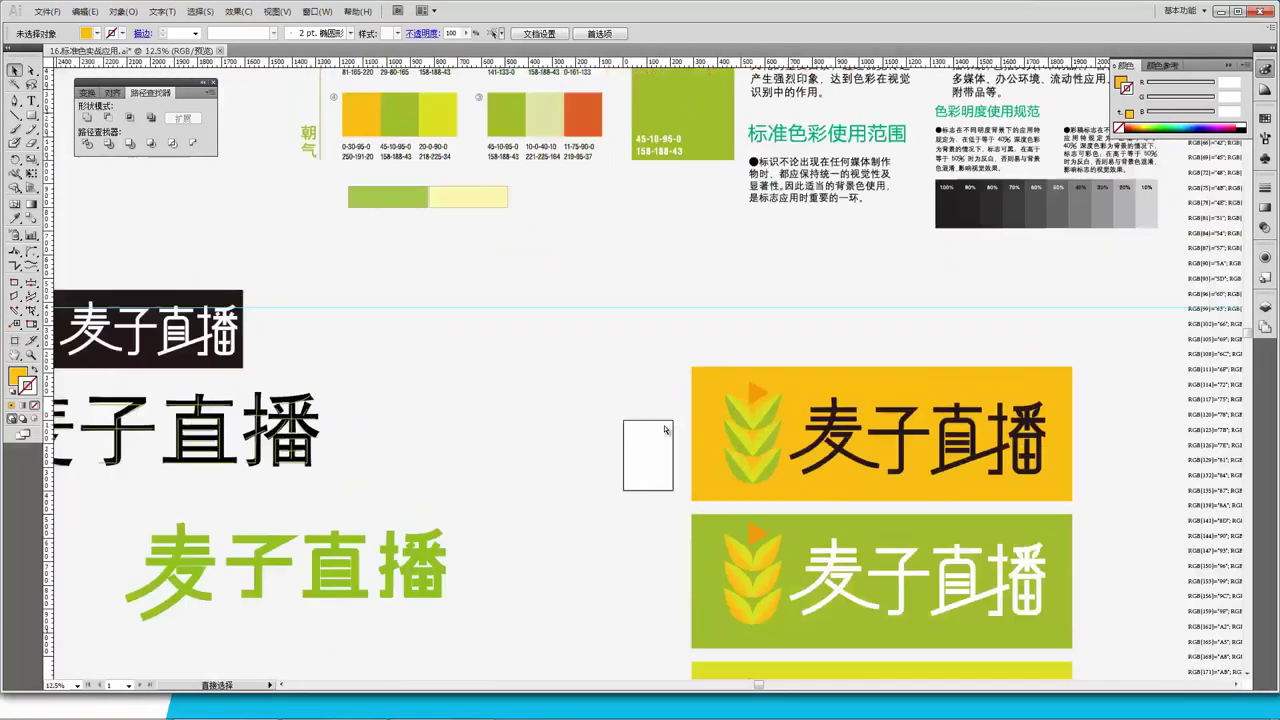
drag(720, 426, 630, 356)
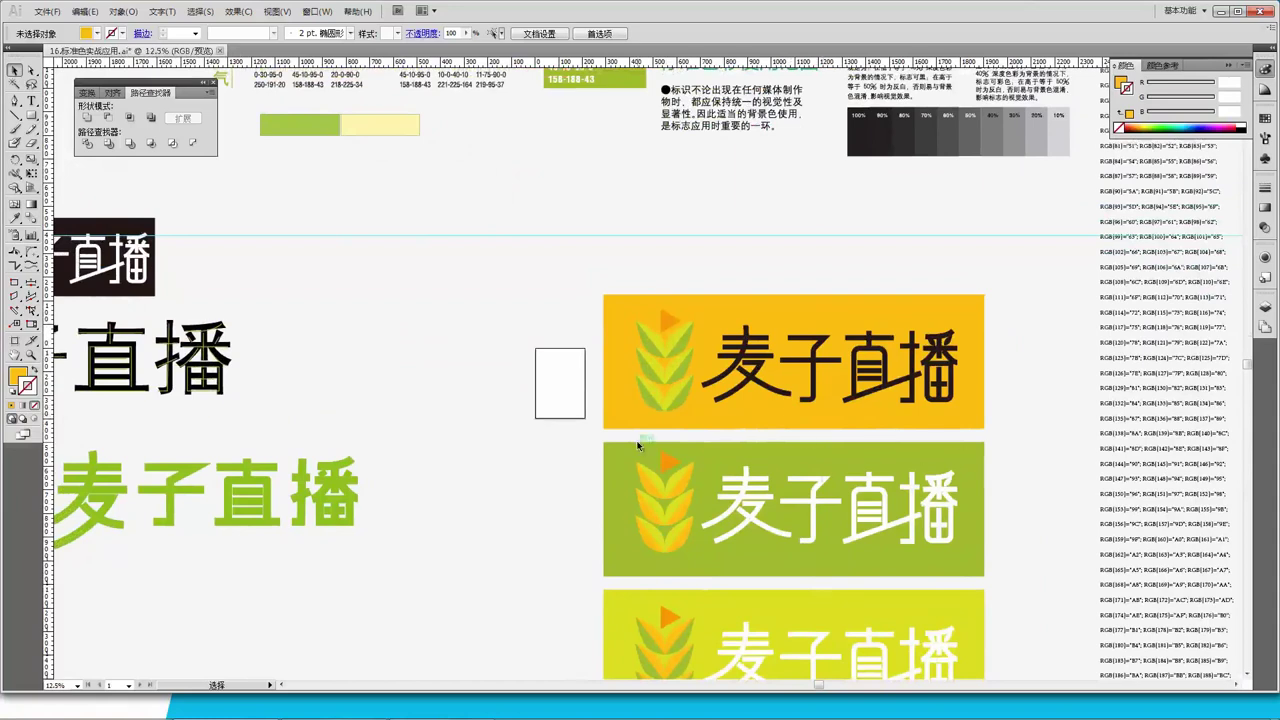
Inspect the orange-yellow fill in the color picker, viewing it by saturation and by brightness, and cancel without changing it
click(645, 403)
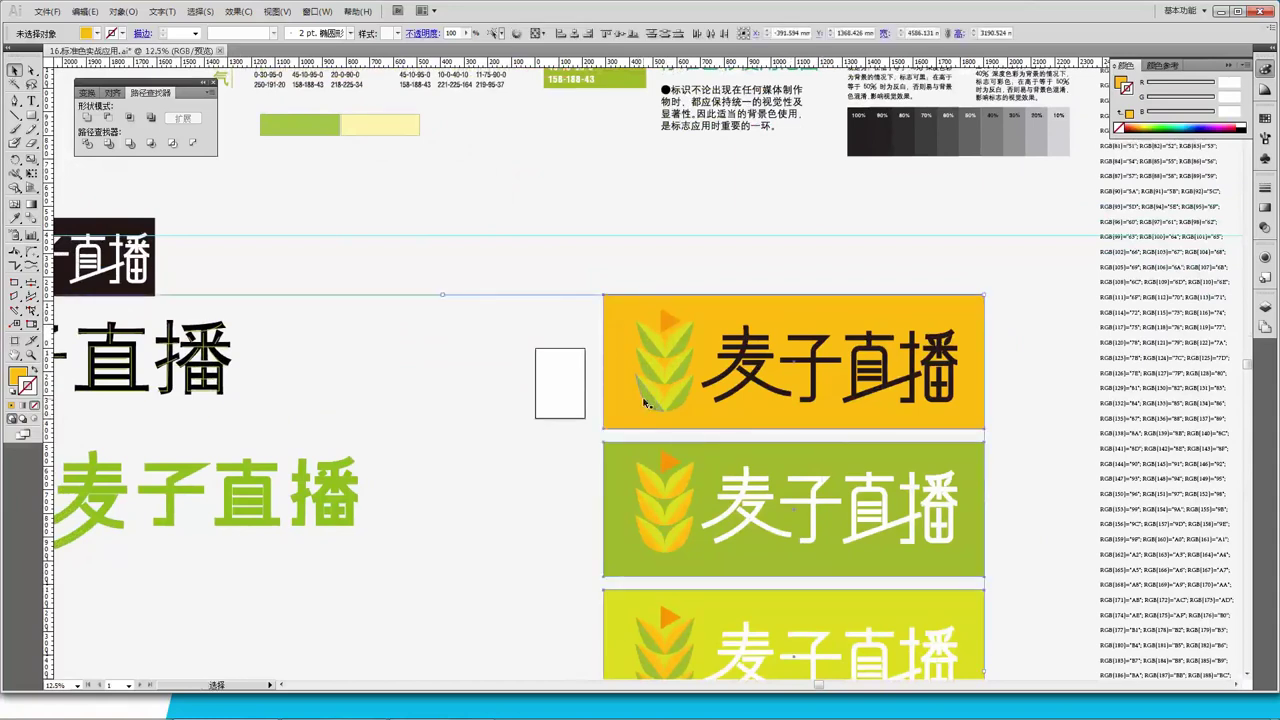
double_click(22, 375)
drag(614, 229, 244, 200)
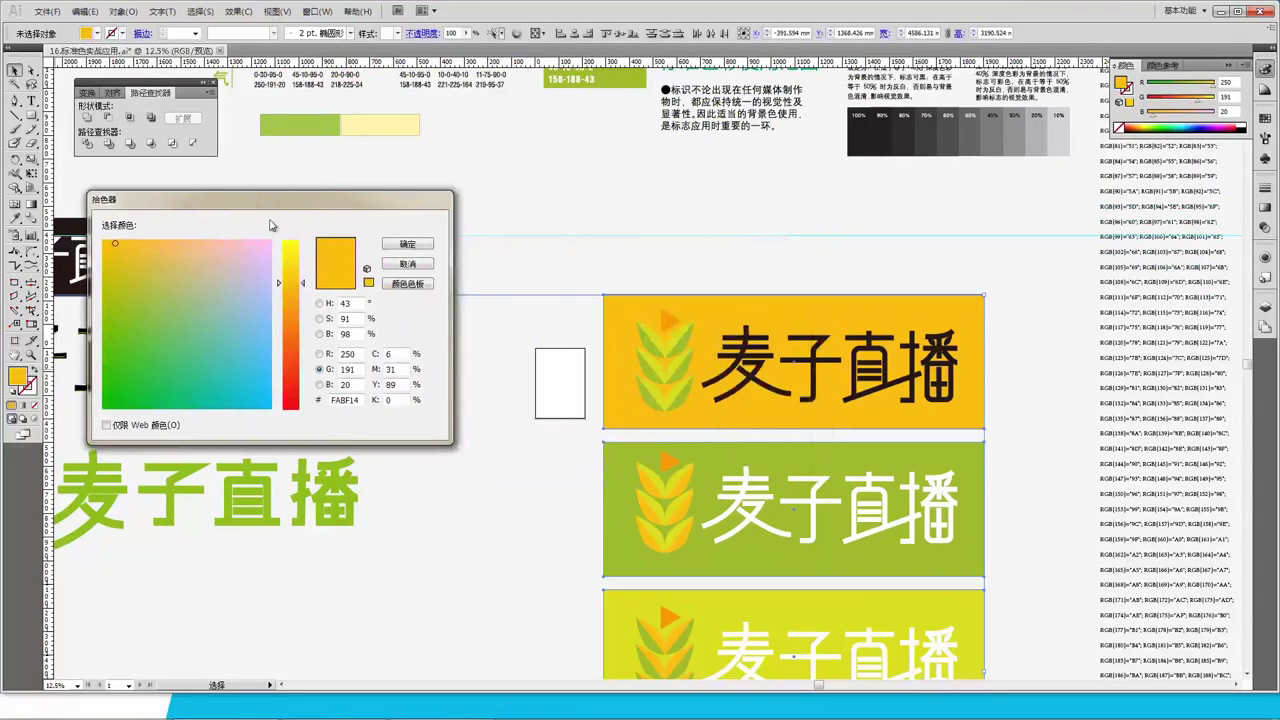
double_click(333, 318)
key(Tab)
click(407, 264)
scroll(459, 304, up, 2)
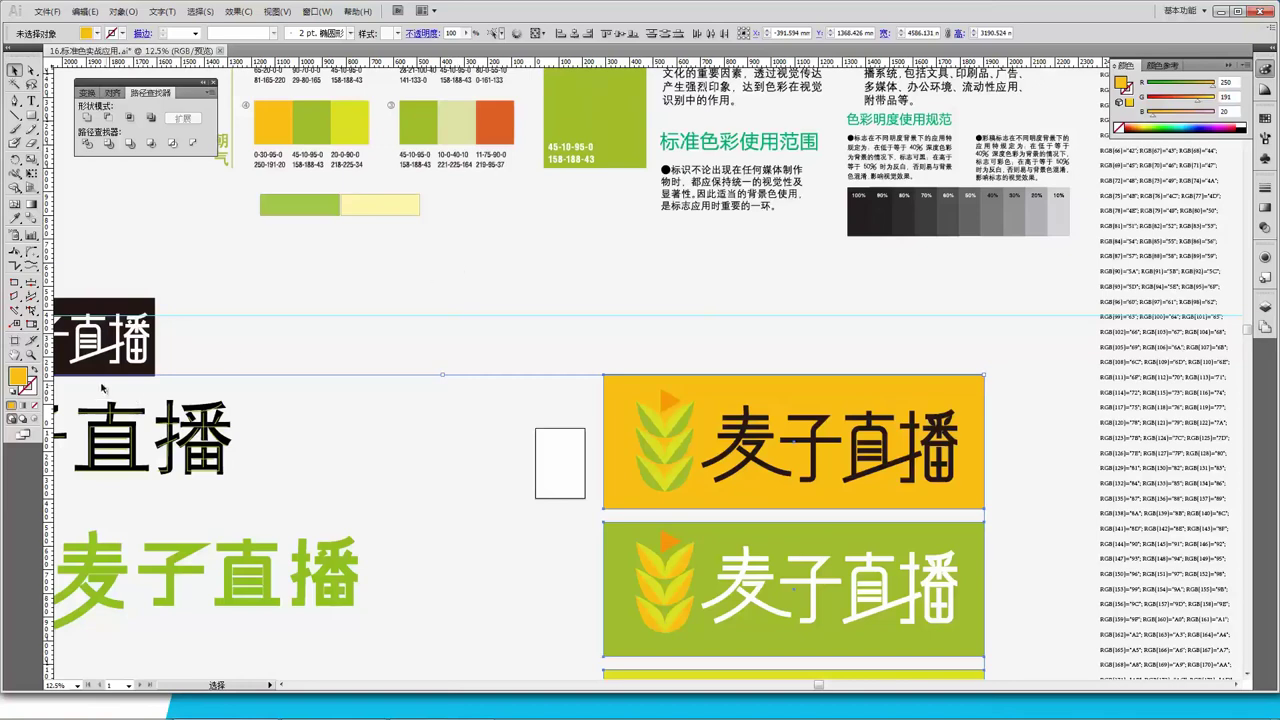
double_click(18, 376)
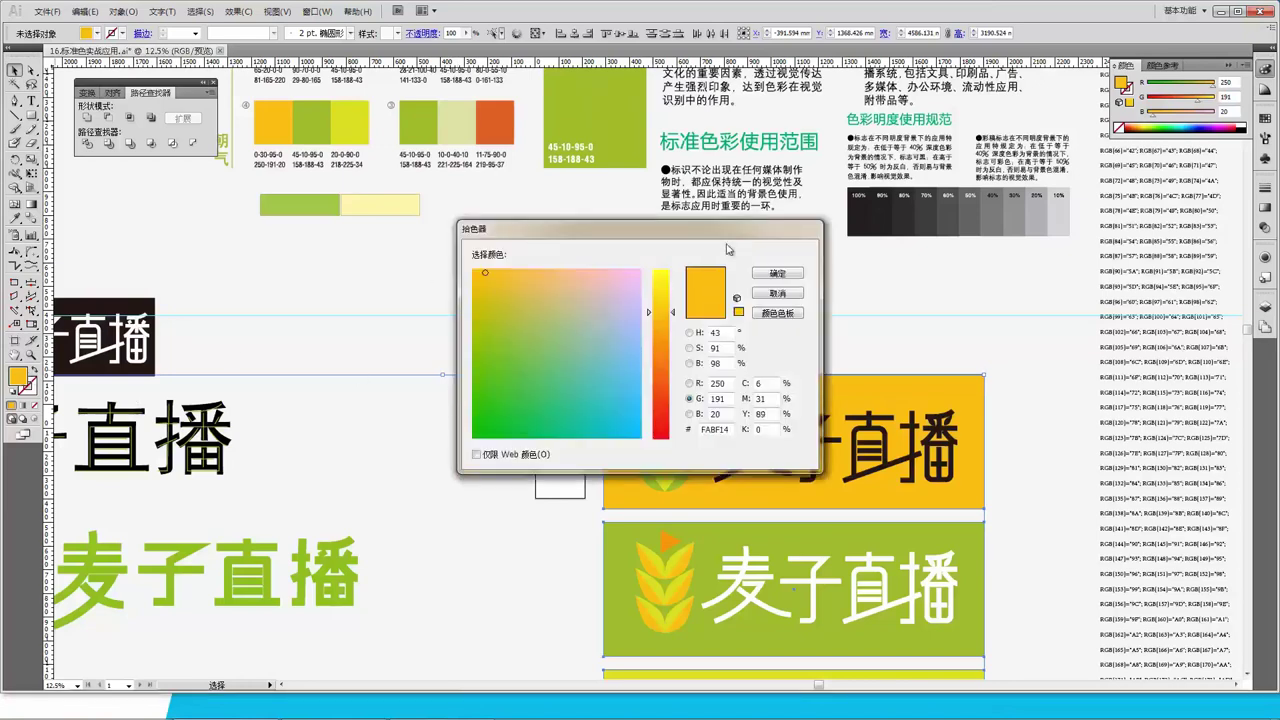
drag(680, 228, 430, 237)
click(428, 352)
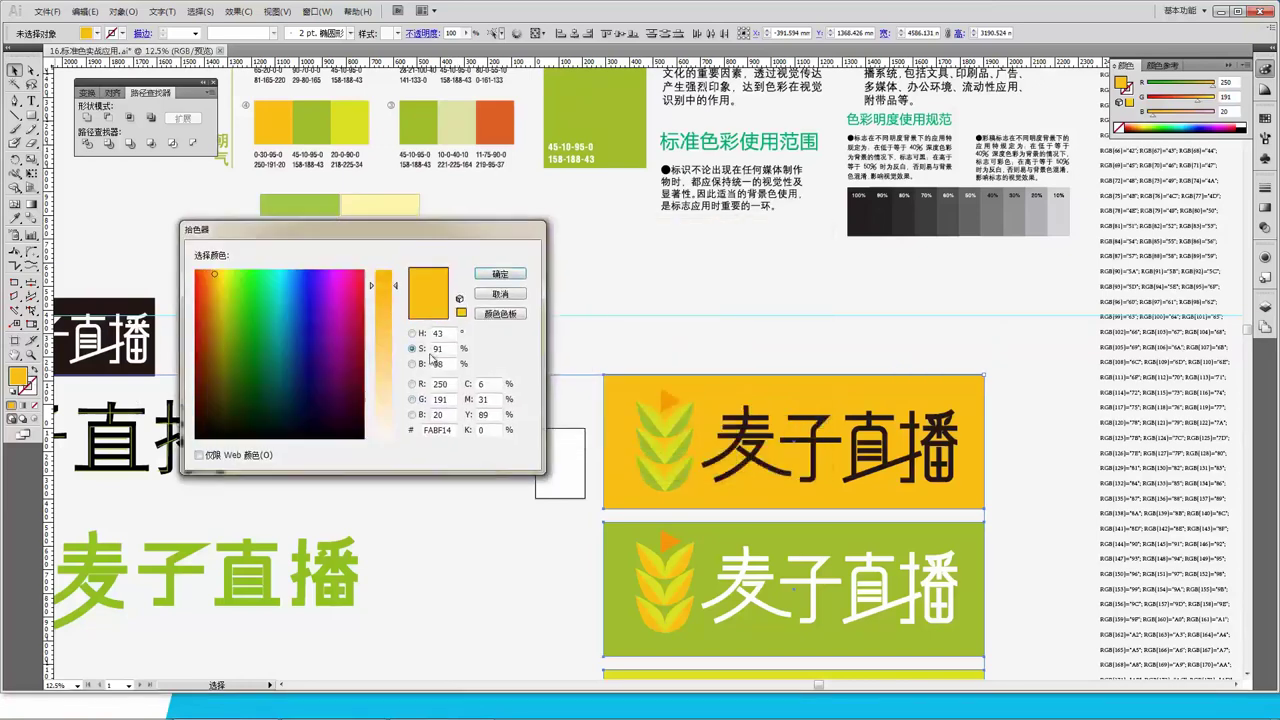
click(414, 366)
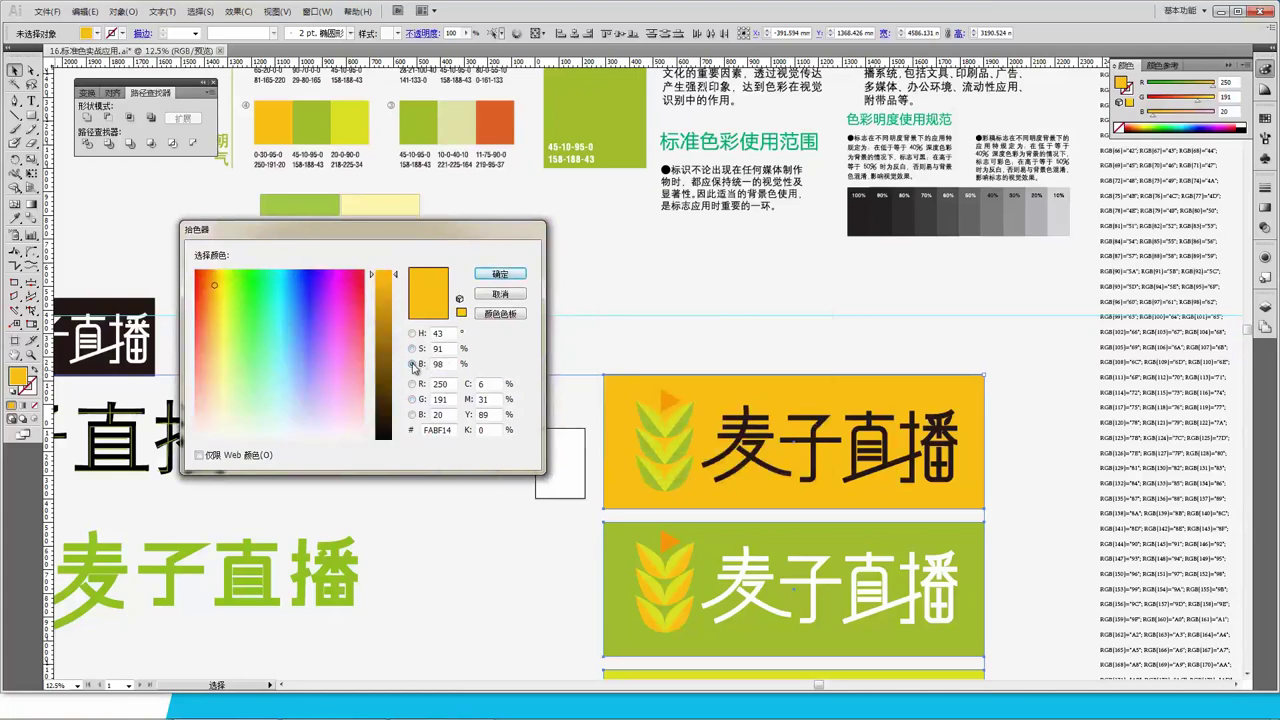
click(505, 296)
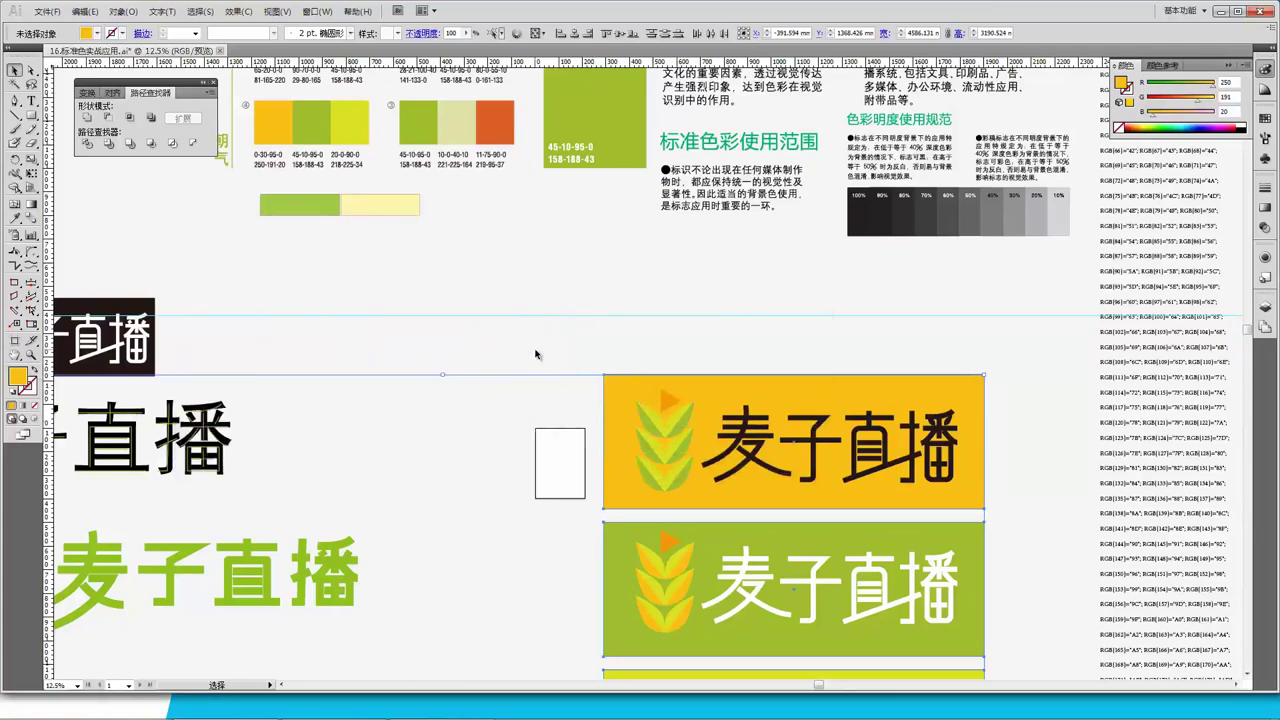
Move the 100% to 10% grayscale bar from under the brightness guidelines to the empty area above the orange-yellow rectangle
scroll(537, 355, up, 3)
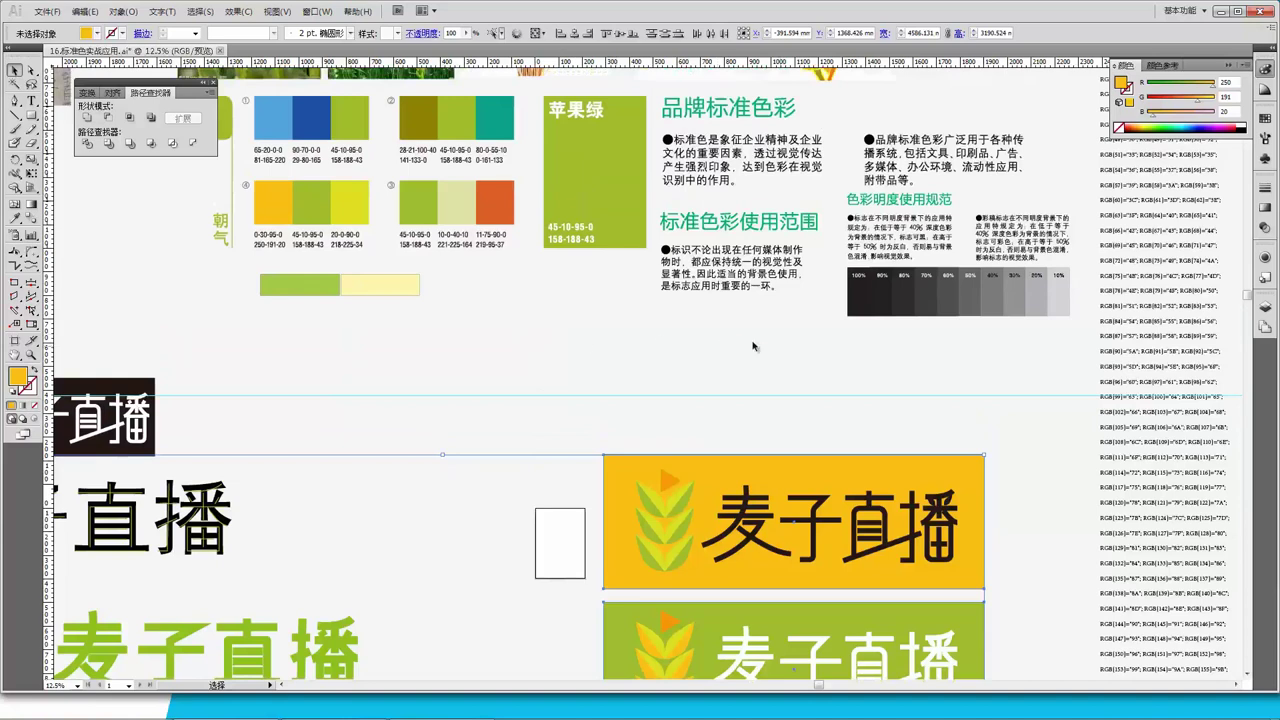
drag(990, 322, 692, 350)
key(ctrl+=)
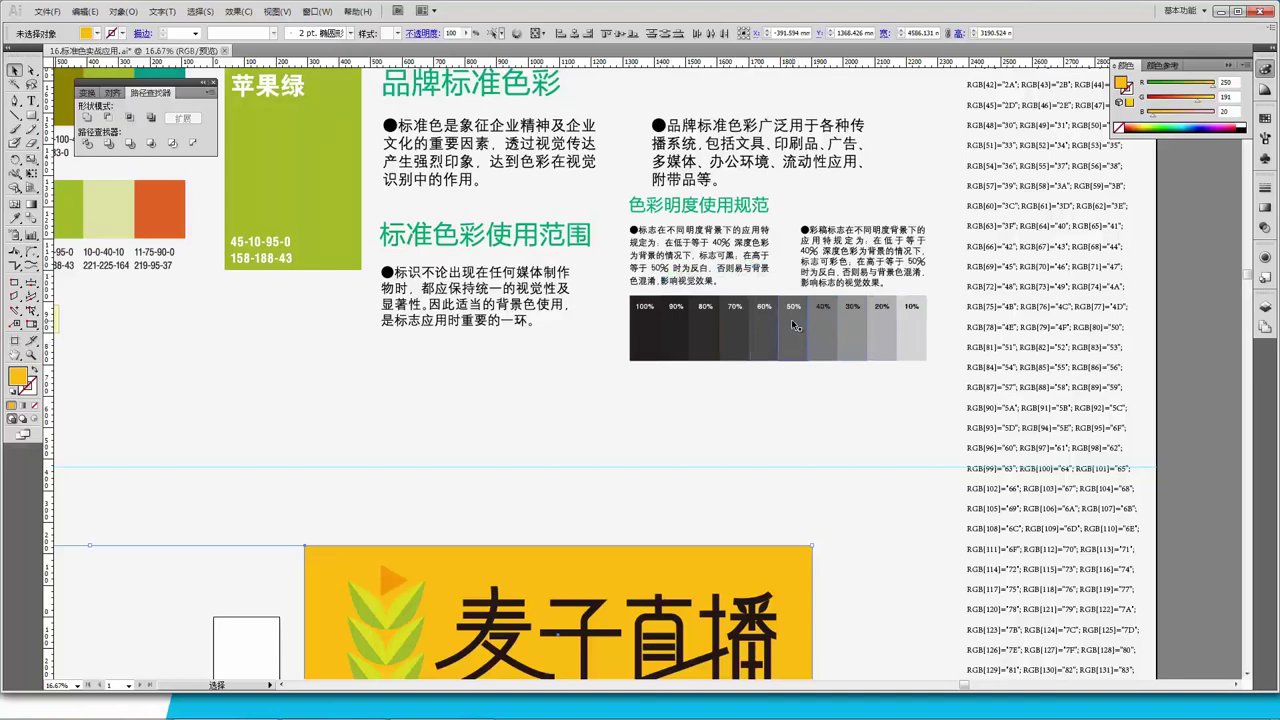
scroll(720, 460, down, 1)
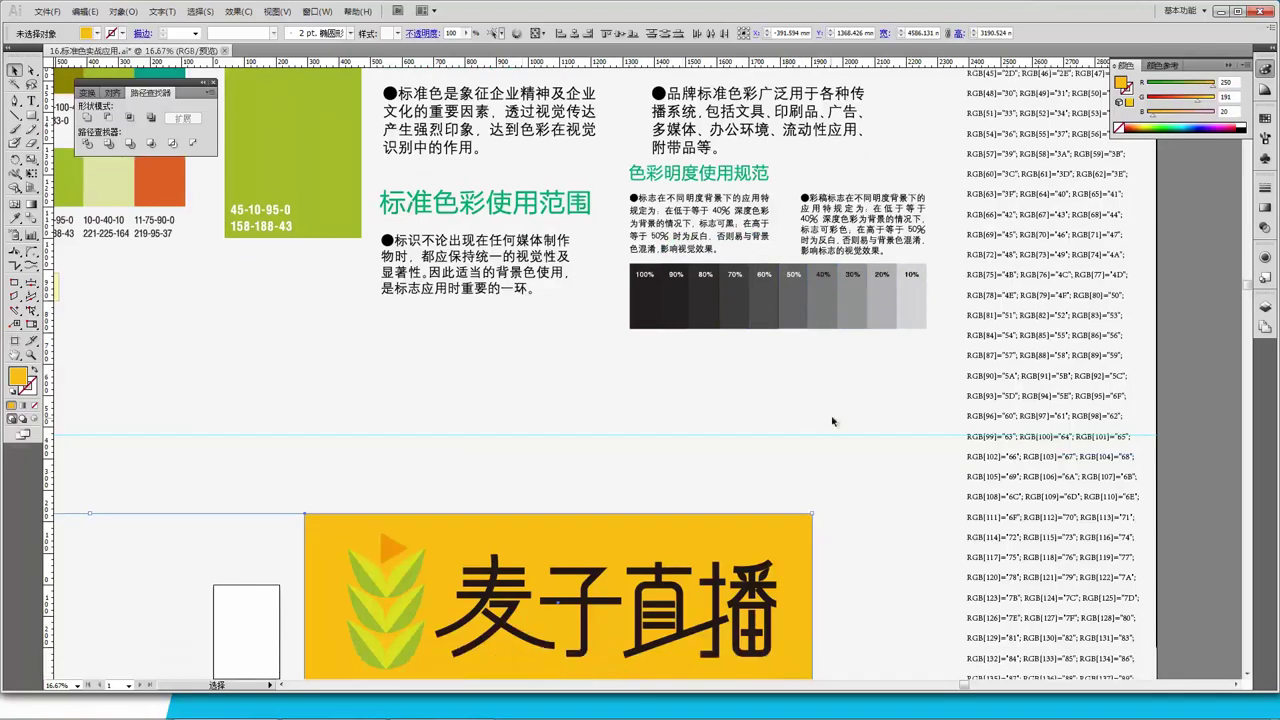
drag(631, 295, 152, 373)
scroll(185, 357, down, 2)
drag(243, 320, 363, 346)
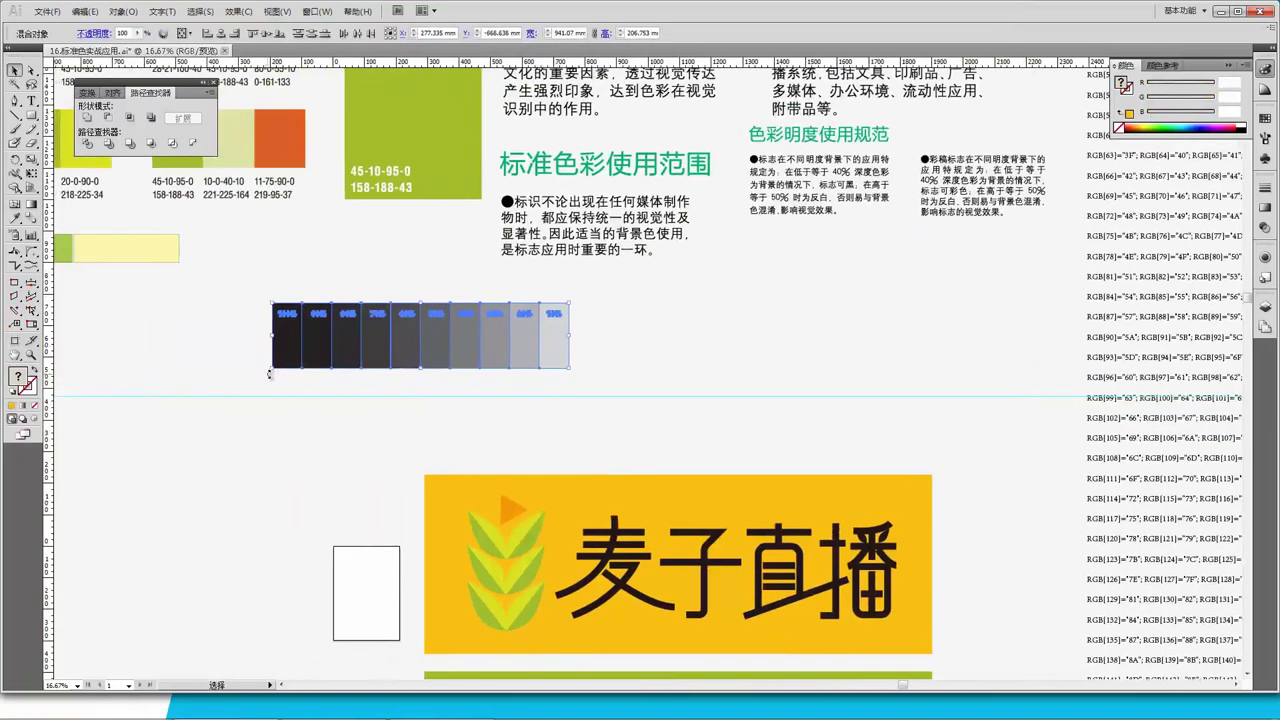
Rotate the grayscale bar 90° counterclockwise and widen it to about 512 mm beside the orange-yellow rectangle, then deselect it
drag(267, 373, 445, 480)
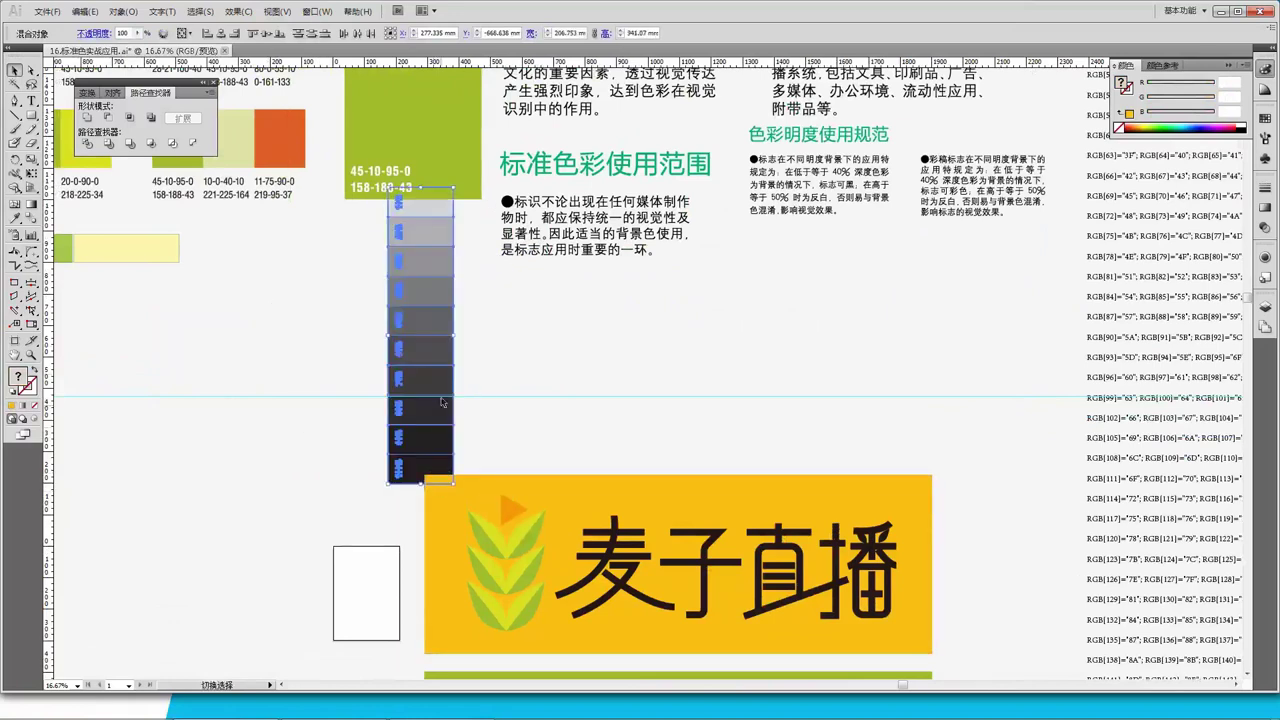
drag(435, 233, 276, 328)
drag(298, 436, 391, 448)
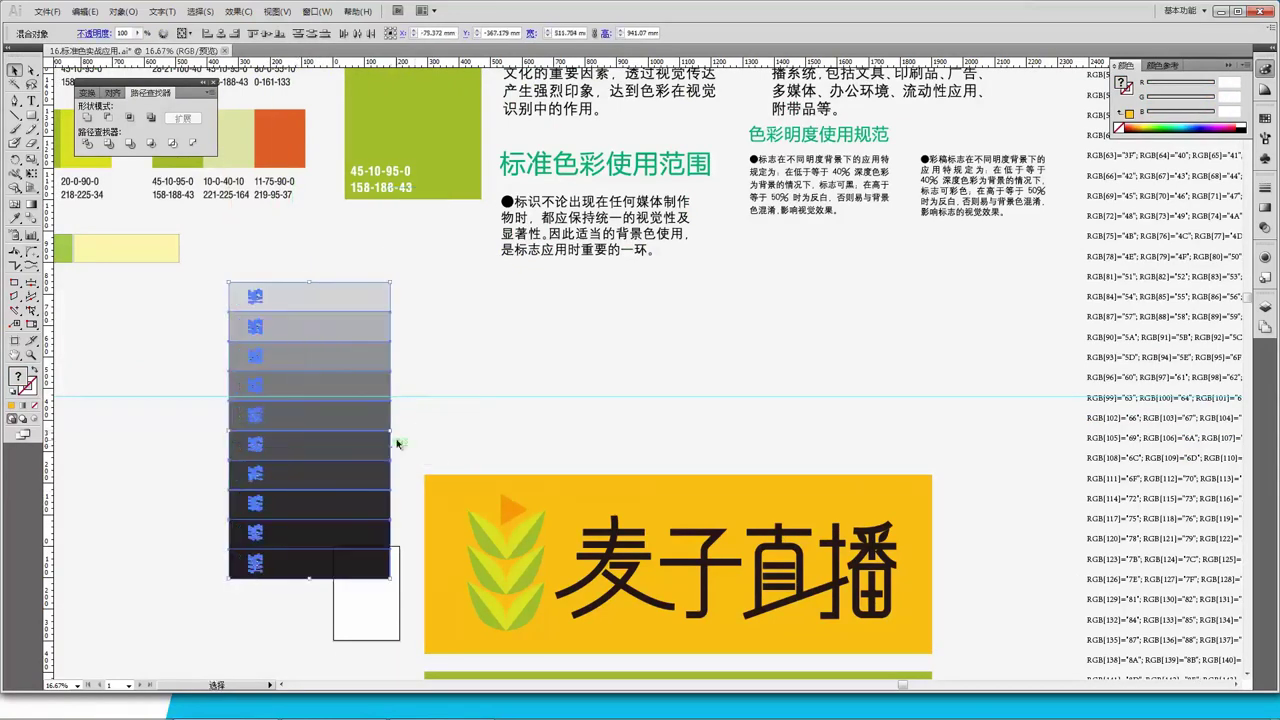
click(475, 350)
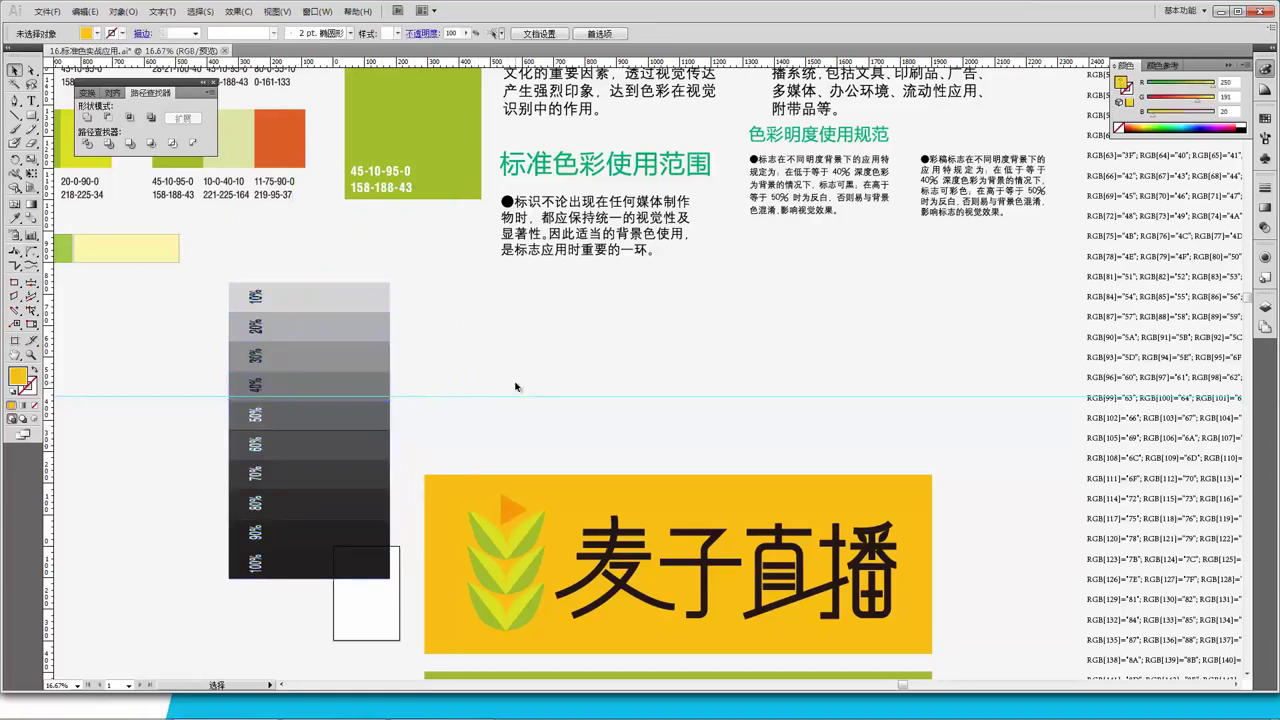
click(538, 397)
click(519, 363)
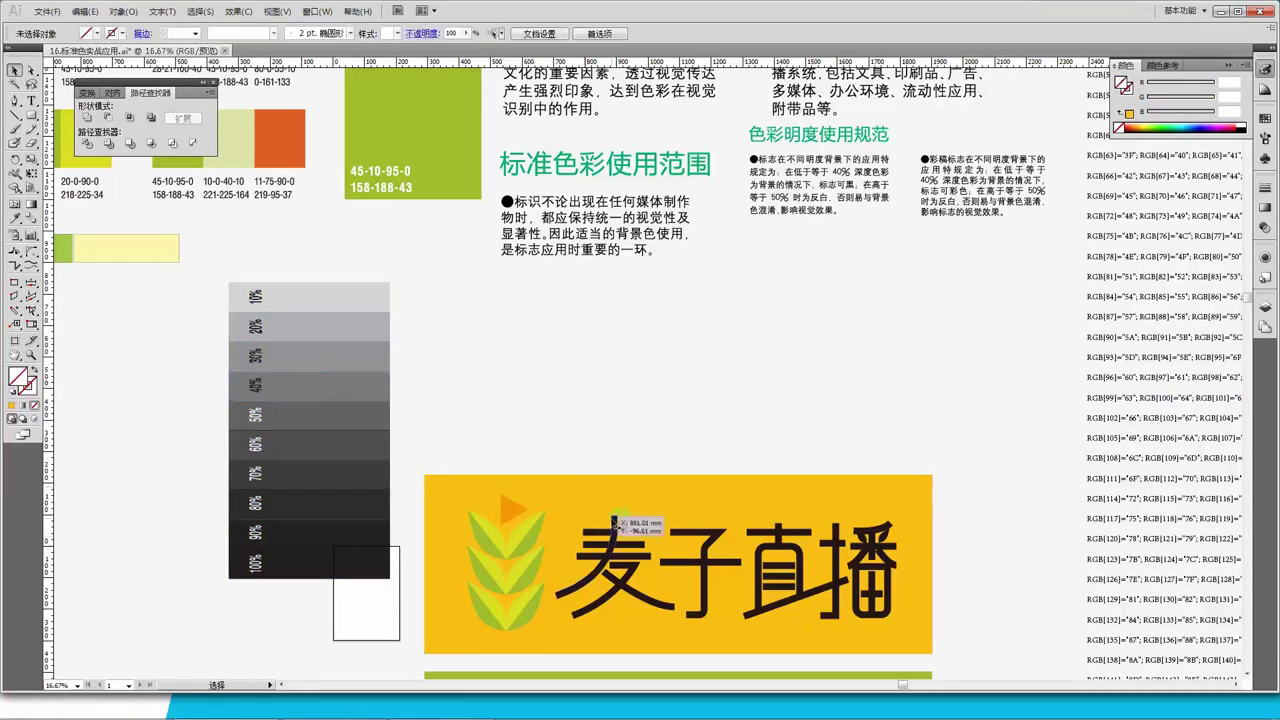
Move the complete logo off the orange-yellow rectangle and scale it down to about 239 mm wide on the 10% gray band
click(460, 497)
key(ctrl+shift+a)
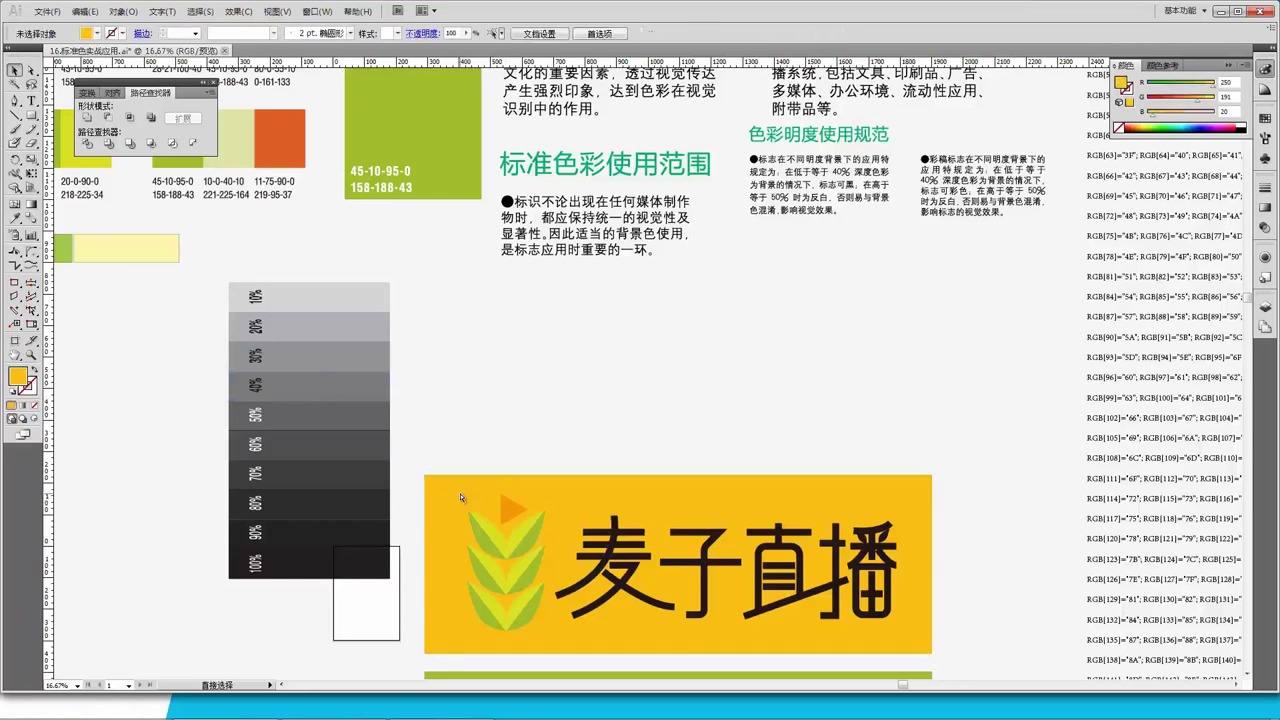
drag(785, 631, 903, 639)
drag(727, 581, 675, 389)
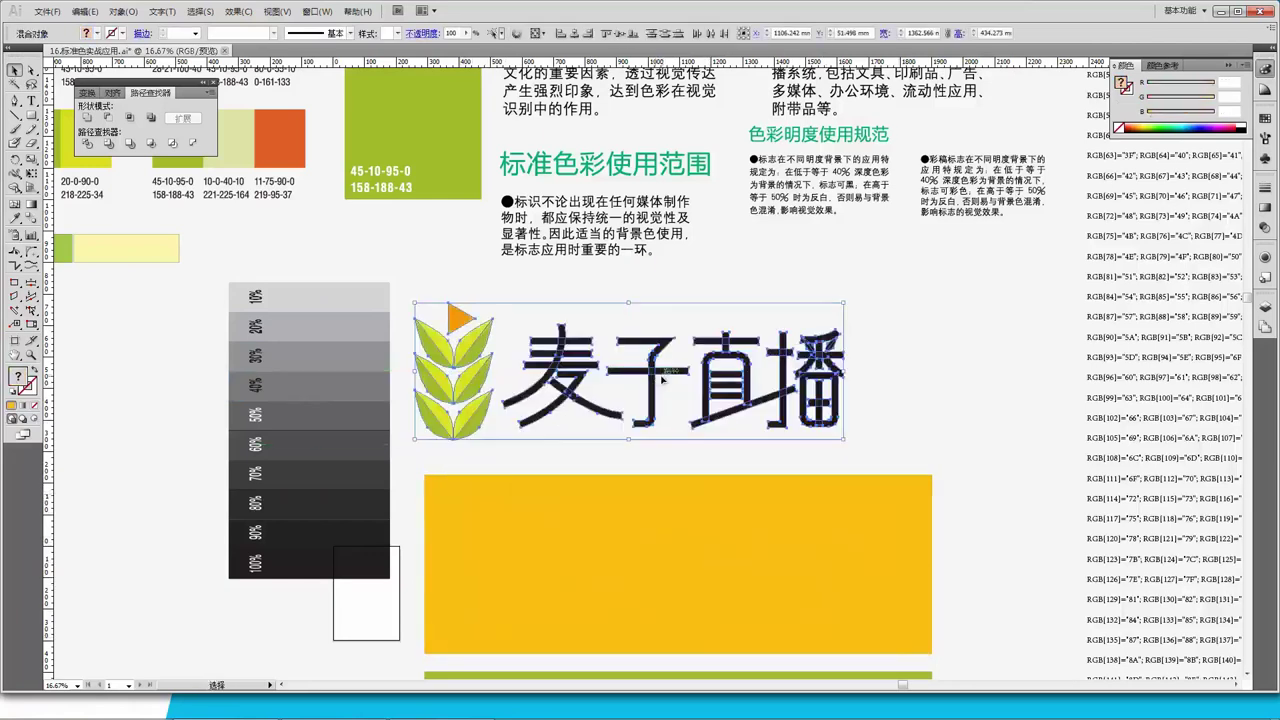
drag(845, 301, 360, 292)
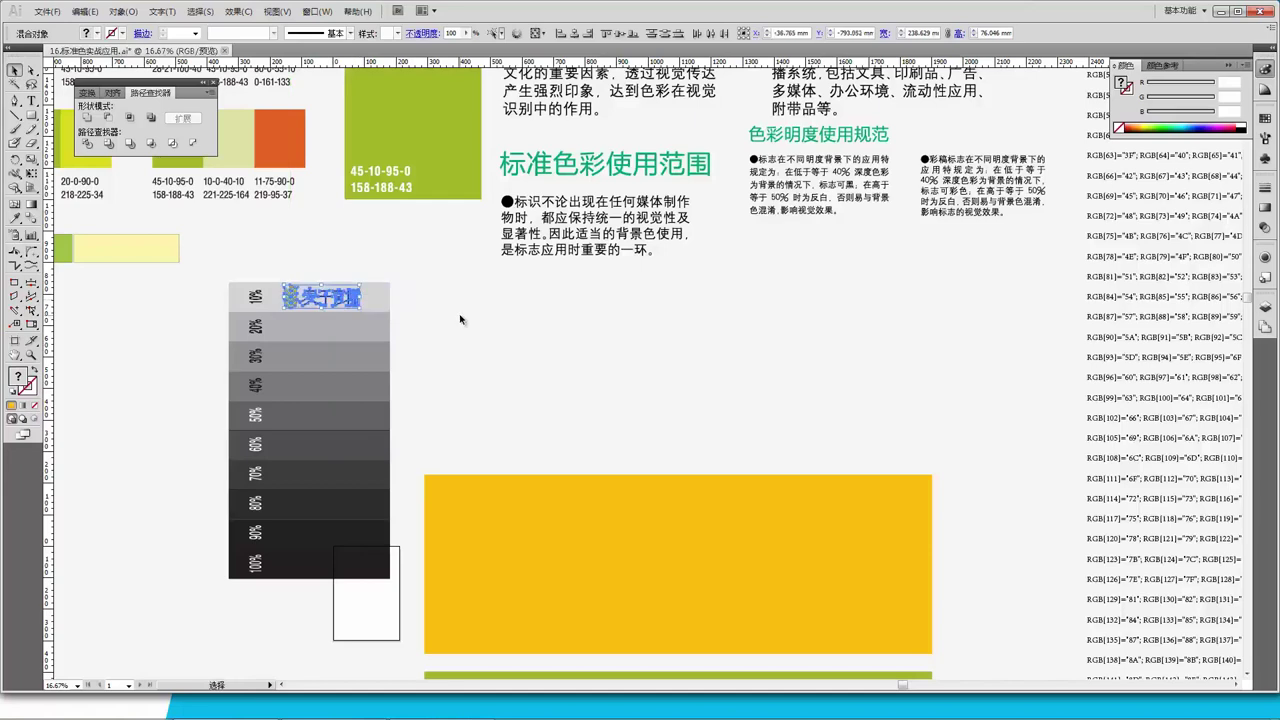
click(459, 319)
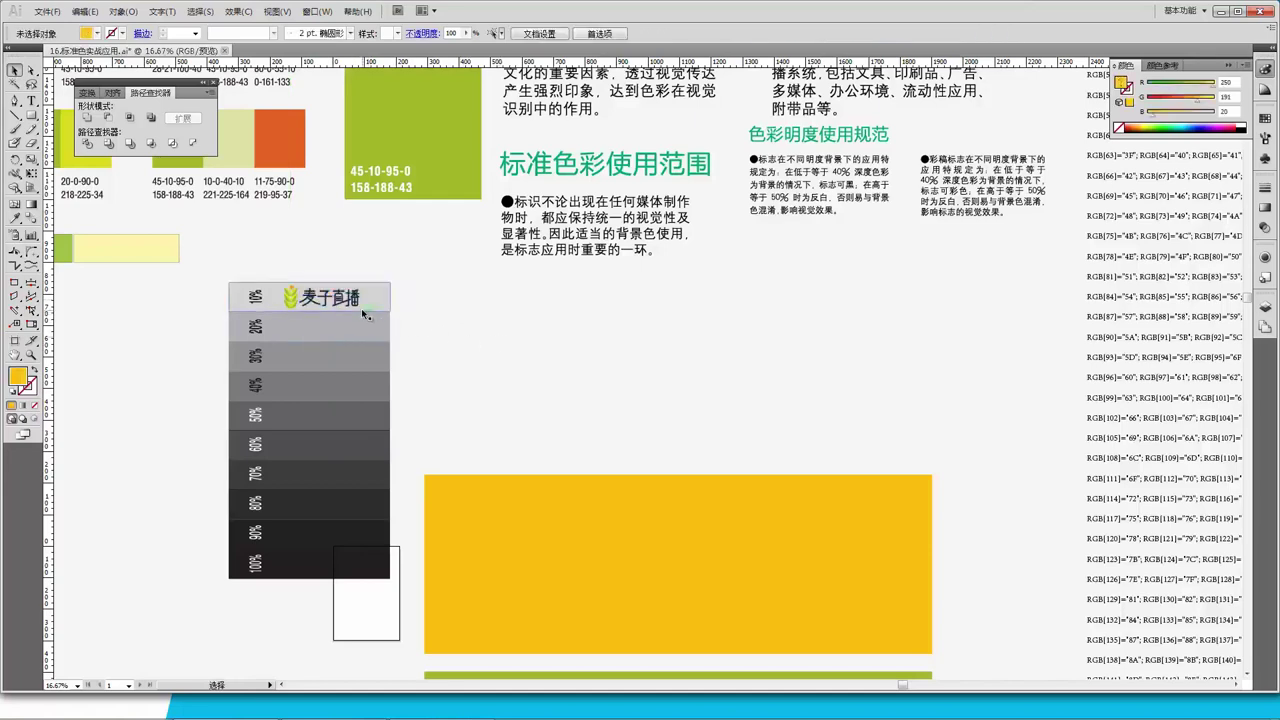
Duplicate the small logo from the 10% gray band straight down onto the 20% band and deselect it
drag(405, 588, 385, 290)
key(a)
drag(202, 276, 272, 596)
click(272, 596)
key(v)
click(316, 298)
drag(277, 287, 332, 328)
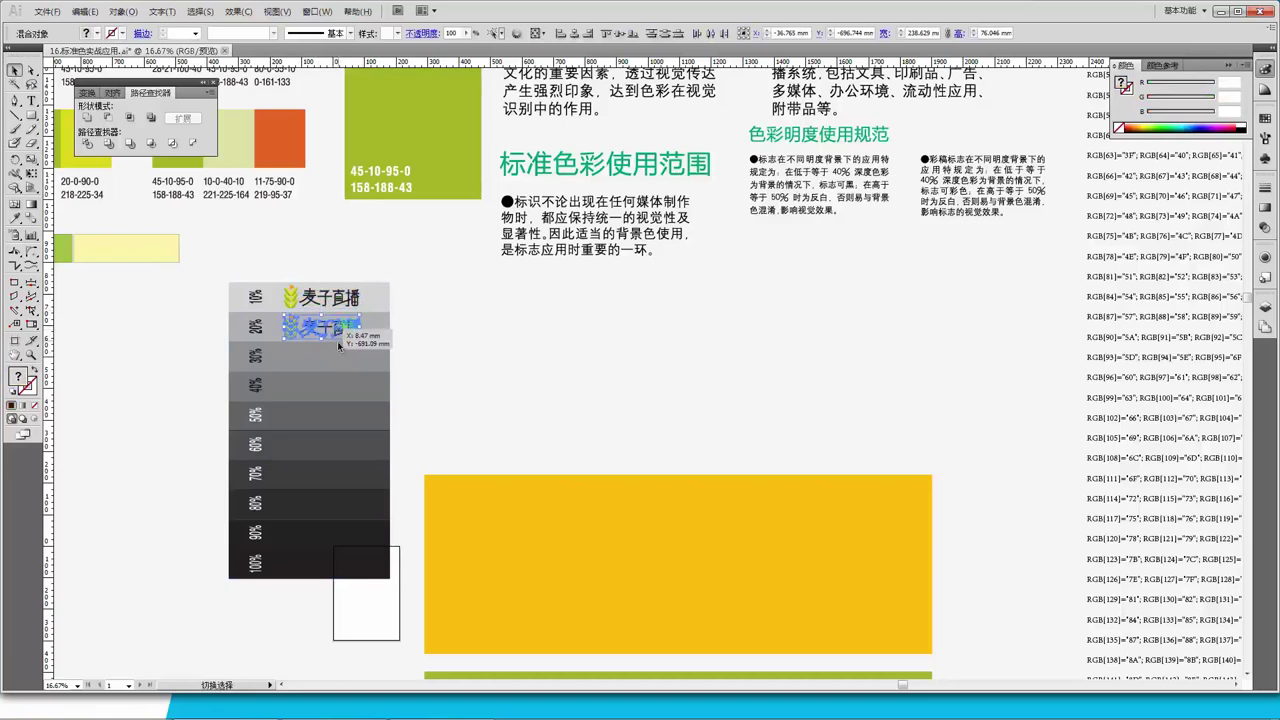
key(ctrl+shift+a)
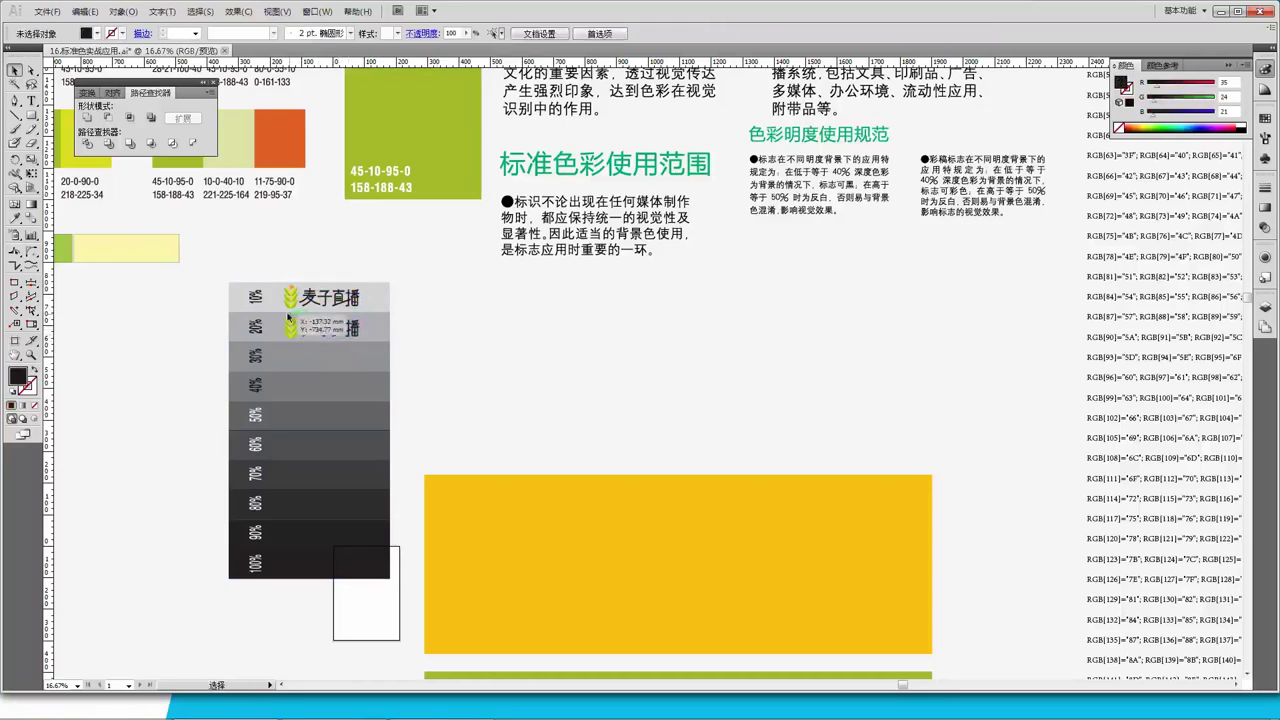
Duplicate the logos on the 10% and 20% bands together straight down onto the 30% and 40% bands
click(316, 333)
key(ctrl+equal)
key(ctrl+equal)
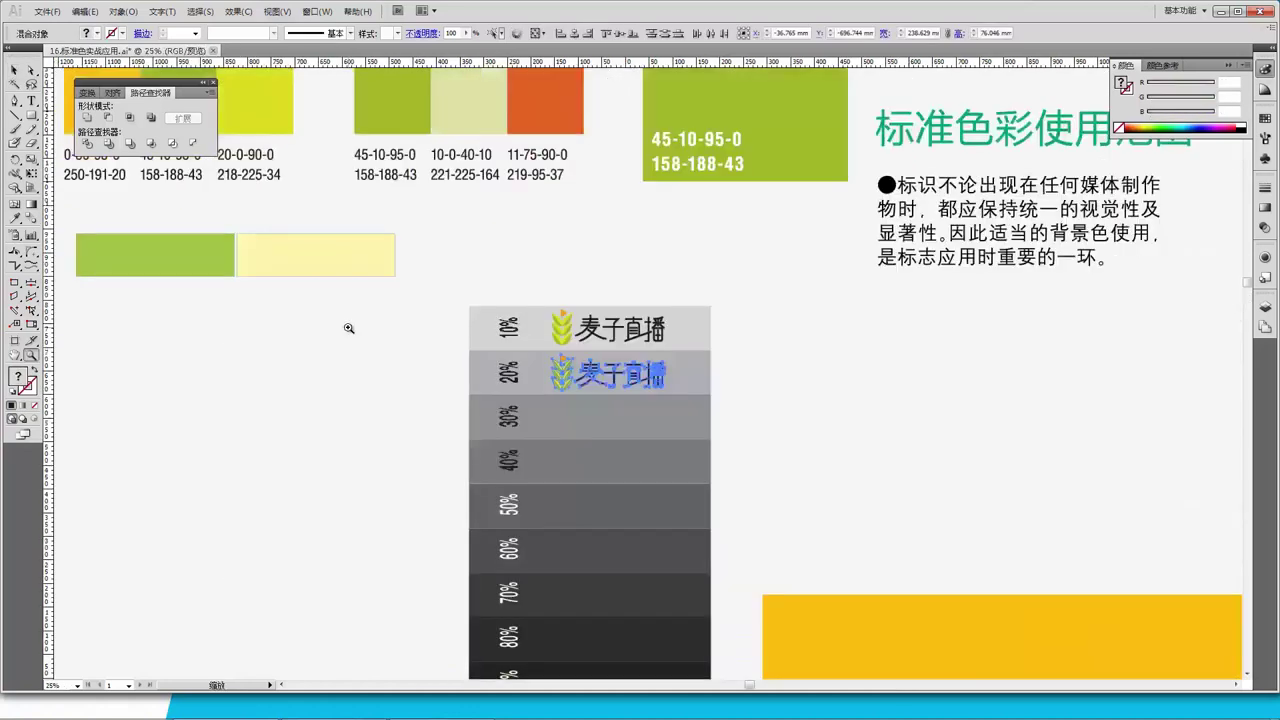
key(v)
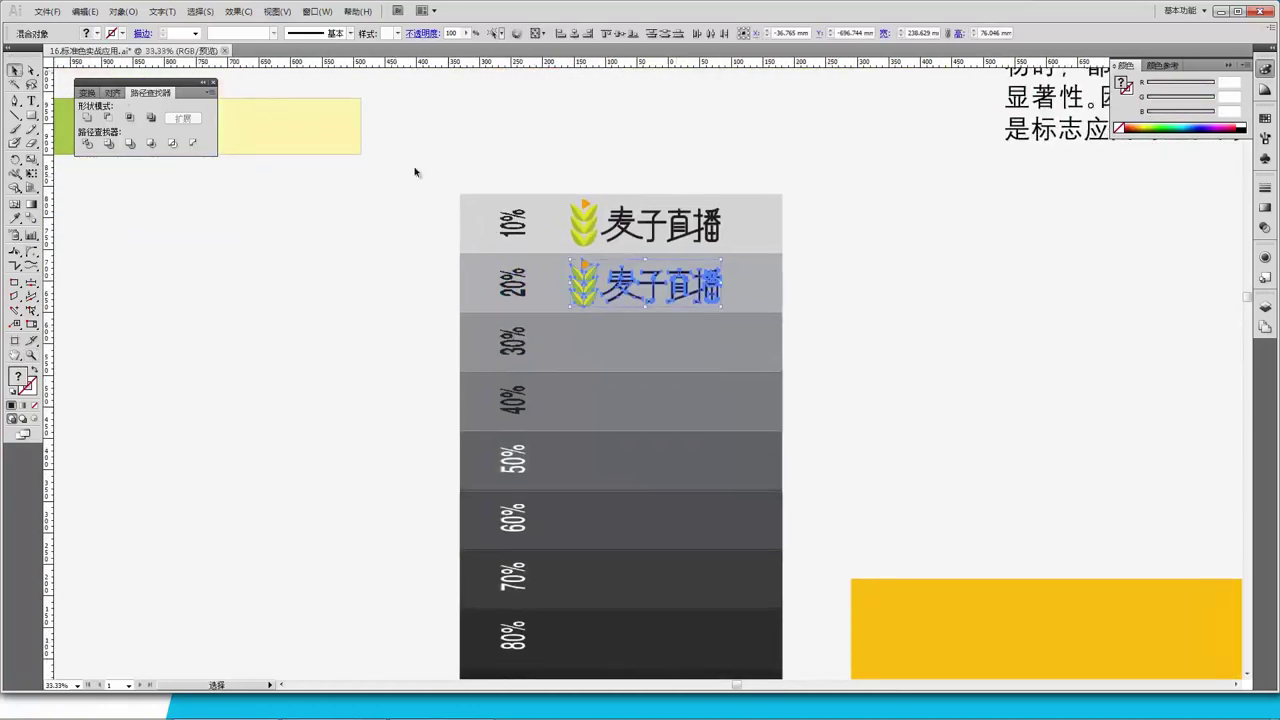
key(ctrl+shift+a)
drag(560, 185, 740, 325)
drag(640, 290, 618, 405)
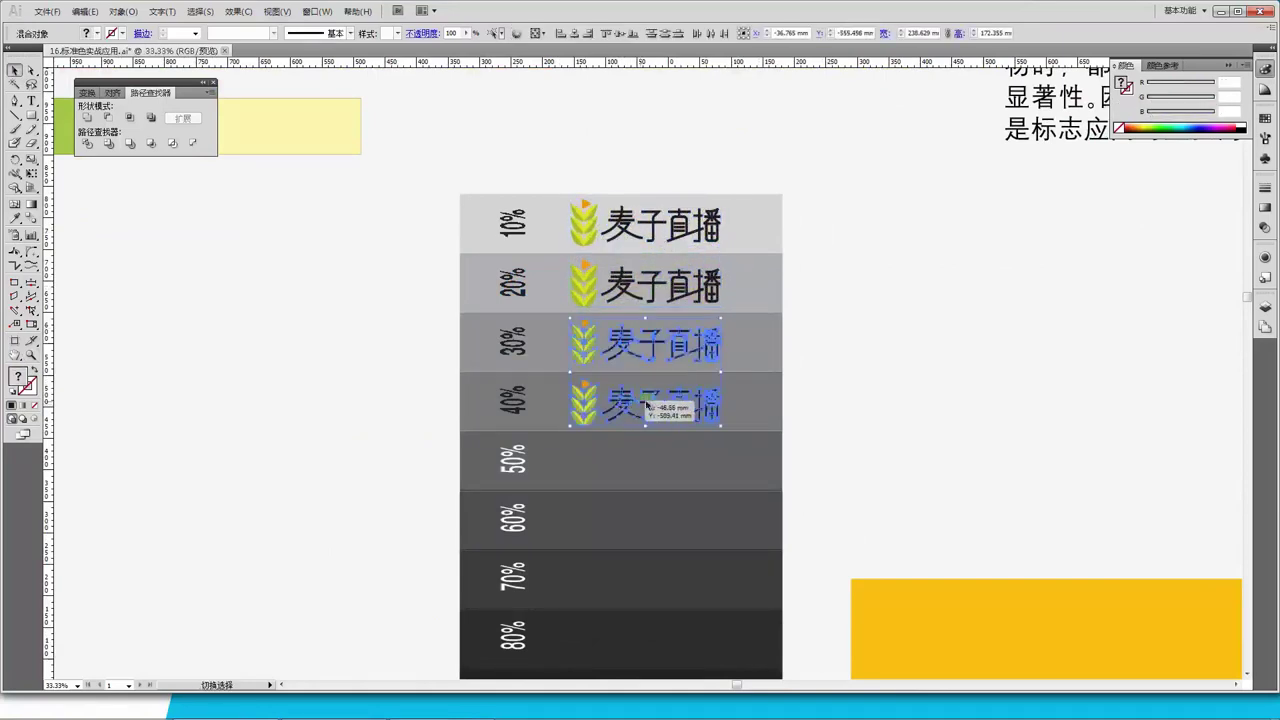
Duplicate the logo from the 40% gray band straight down onto the 50% band and deselect it
click(852, 407)
scroll(853, 404, down, 1)
scroll(853, 404, down, 2)
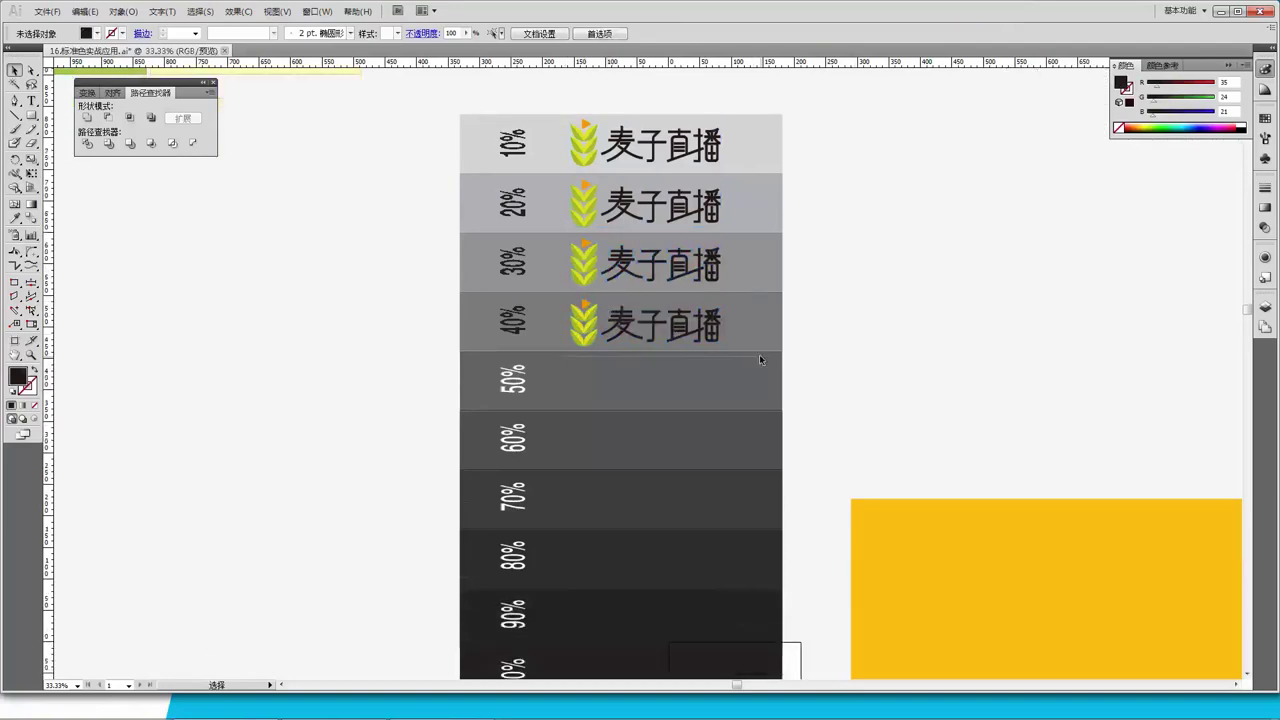
drag(762, 362, 760, 360)
drag(592, 327, 593, 379)
click(817, 383)
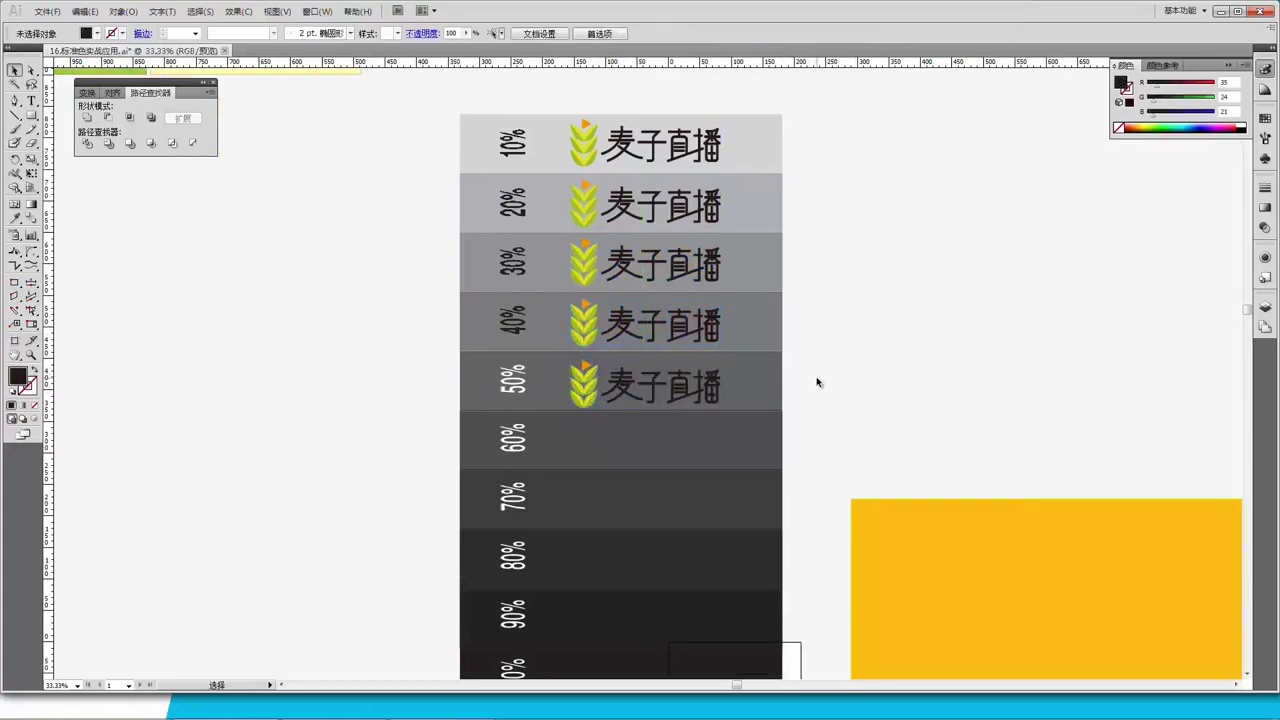
Fill the 麦子直播 lettering of the logo on the 50% band with white and deselect it
click(736, 402)
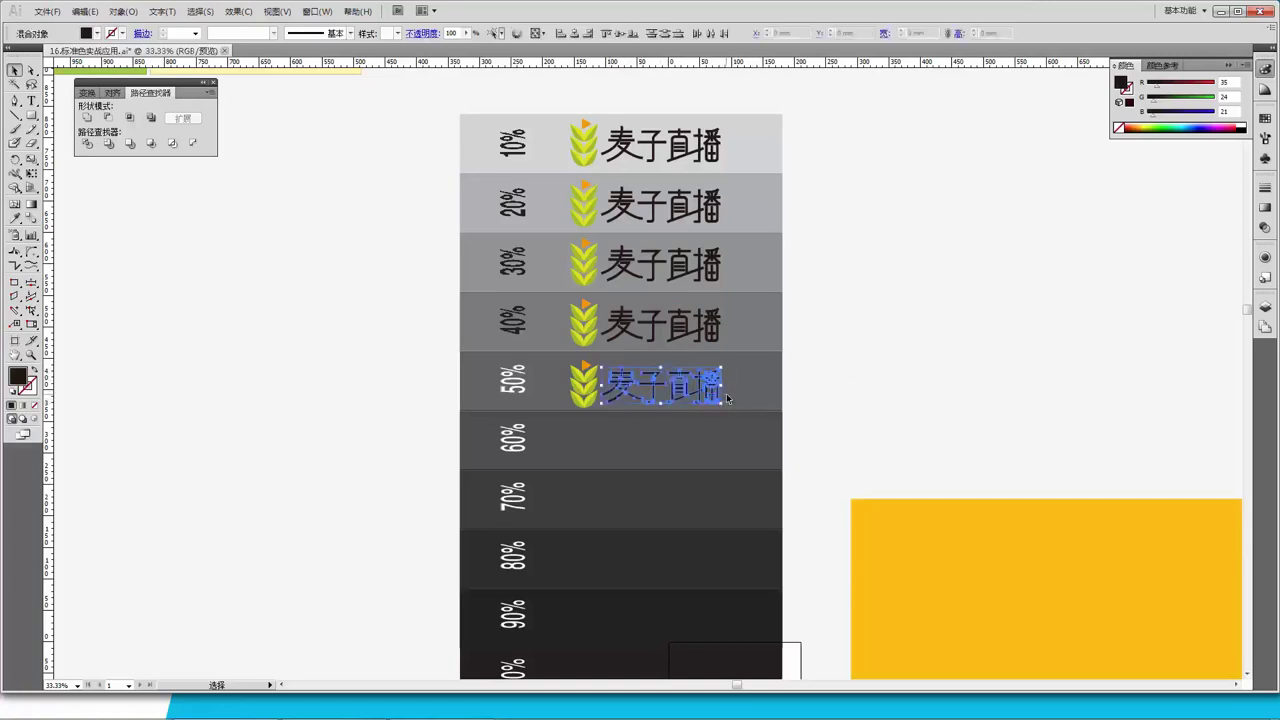
click(97, 34)
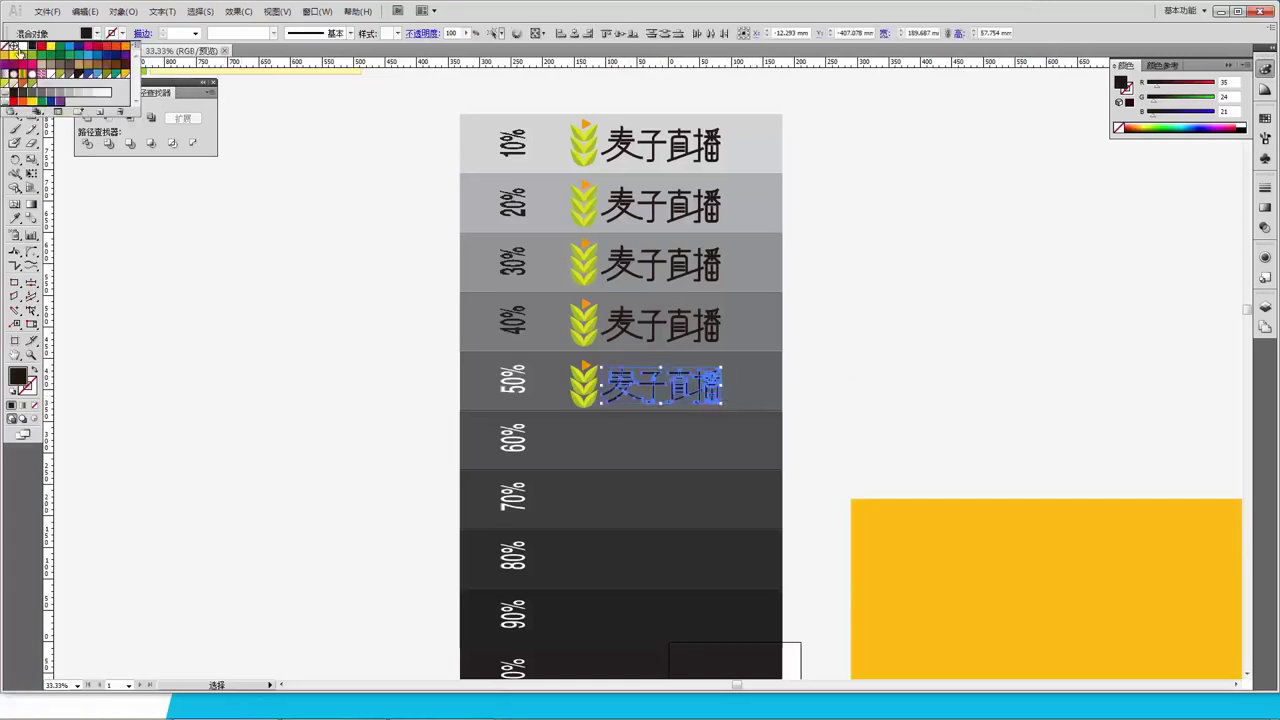
click(20, 47)
click(849, 405)
click(849, 405)
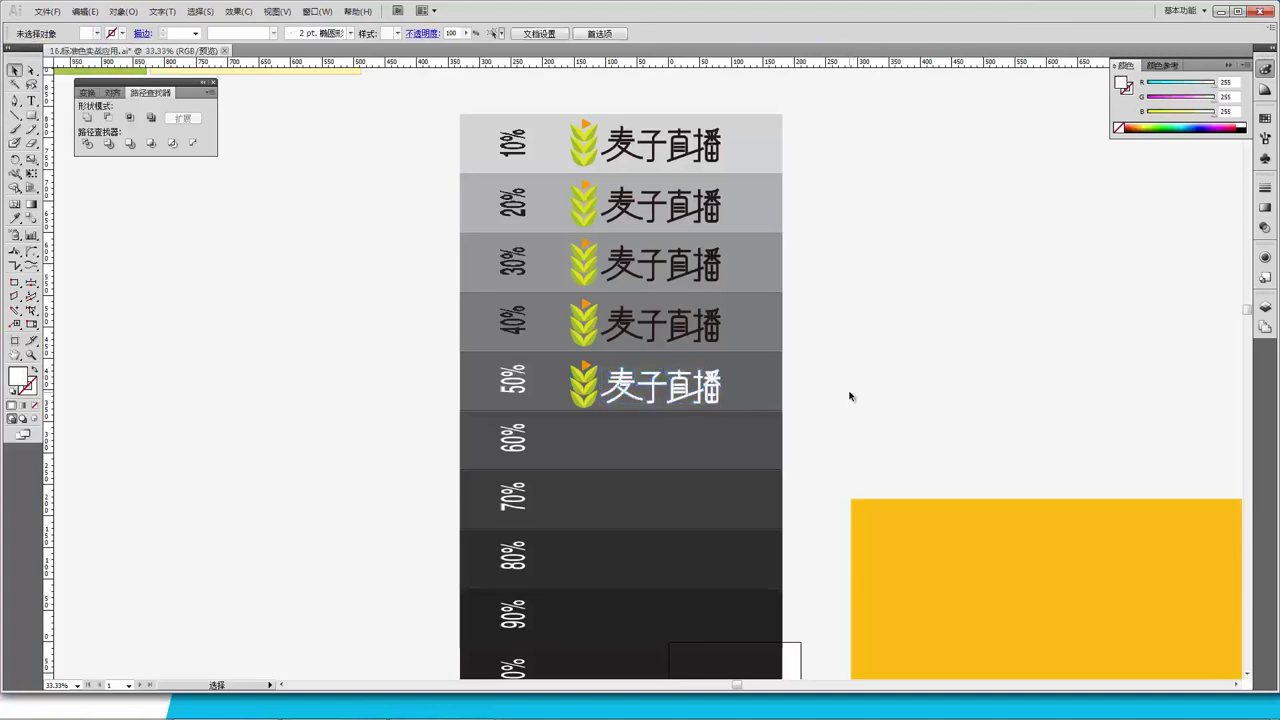
Duplicate the white-lettered logo from the 50% band straight down onto the 60% and 70% bands, nudging it up to fit
scroll(849, 400, down, 1)
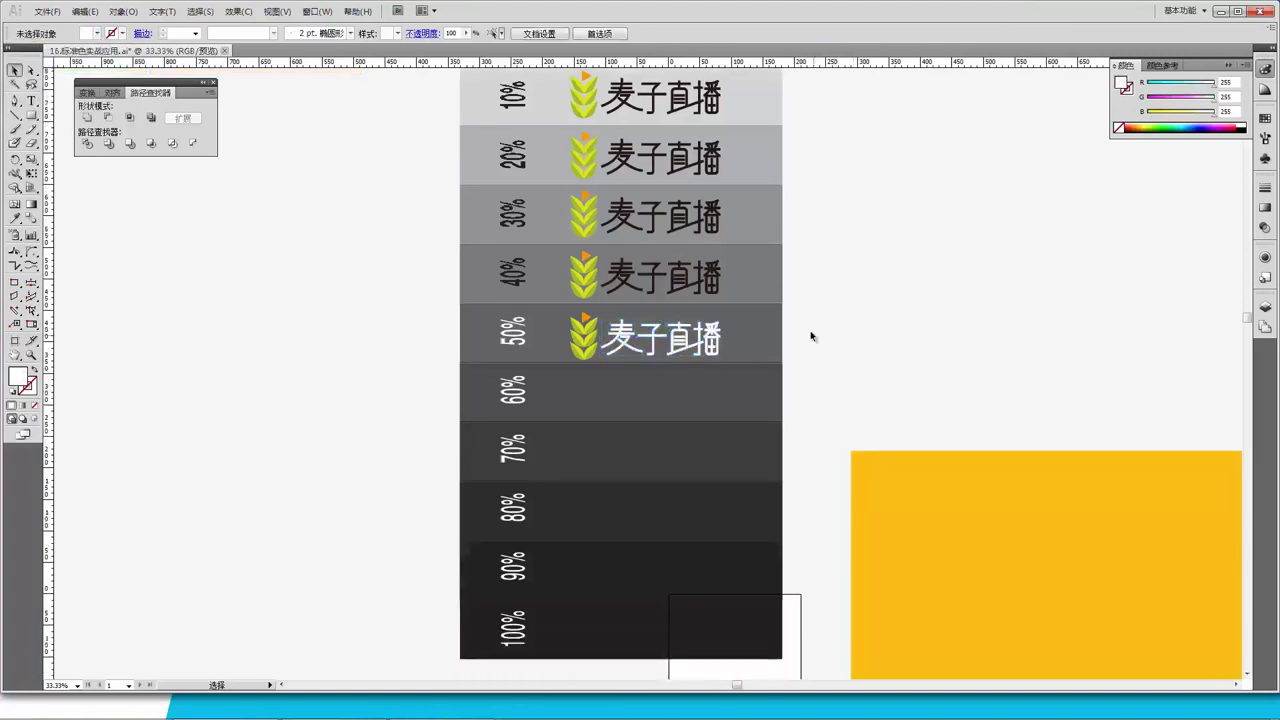
click(711, 363)
drag(594, 333, 595, 396)
key(Up)
key(Up)
key(Up)
key(Up)
key(Up)
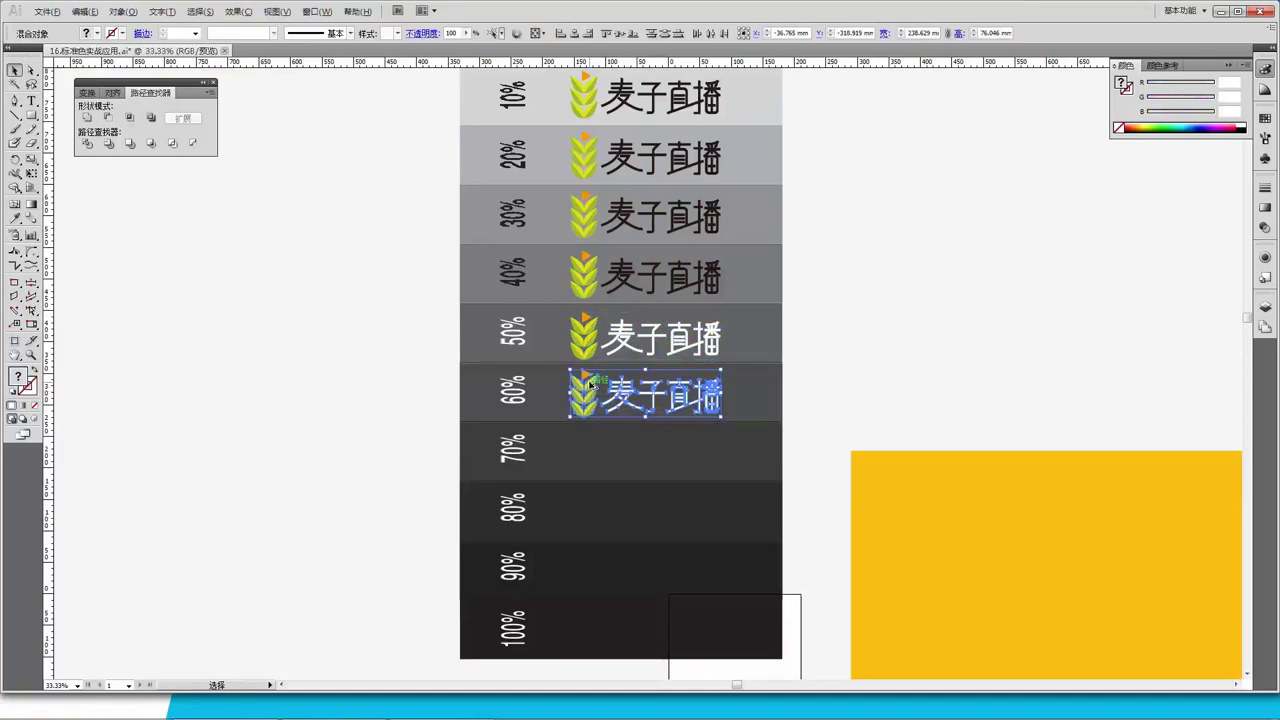
drag(590, 383, 590, 440)
Duplicate the three logos on the 50%, 60% and 70% bands together straight down onto the 80%, 90% and 100% bands
scroll(829, 333, down, 2)
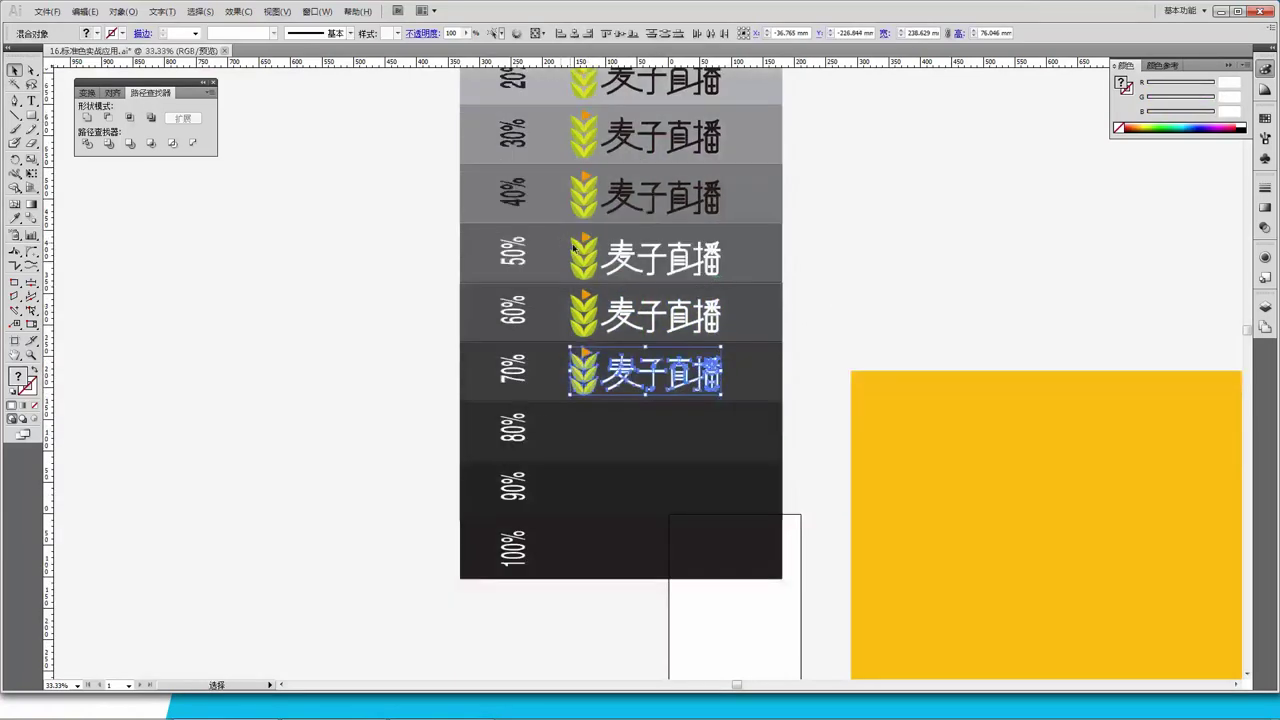
drag(743, 397, 705, 250)
drag(585, 372, 585, 556)
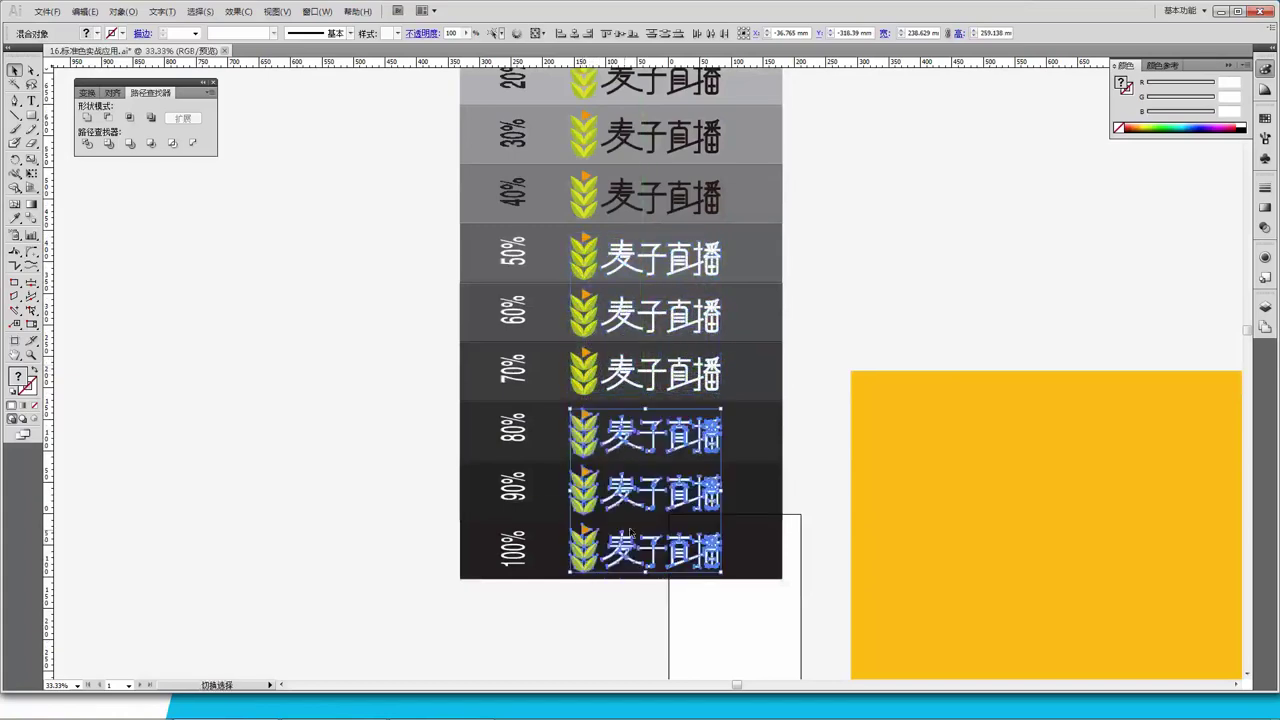
click(831, 400)
Examine the logos on all ten grayscale bands, both in the overall layout and up close, for legibility at each brightness
key(z)
alt+click(776, 346)
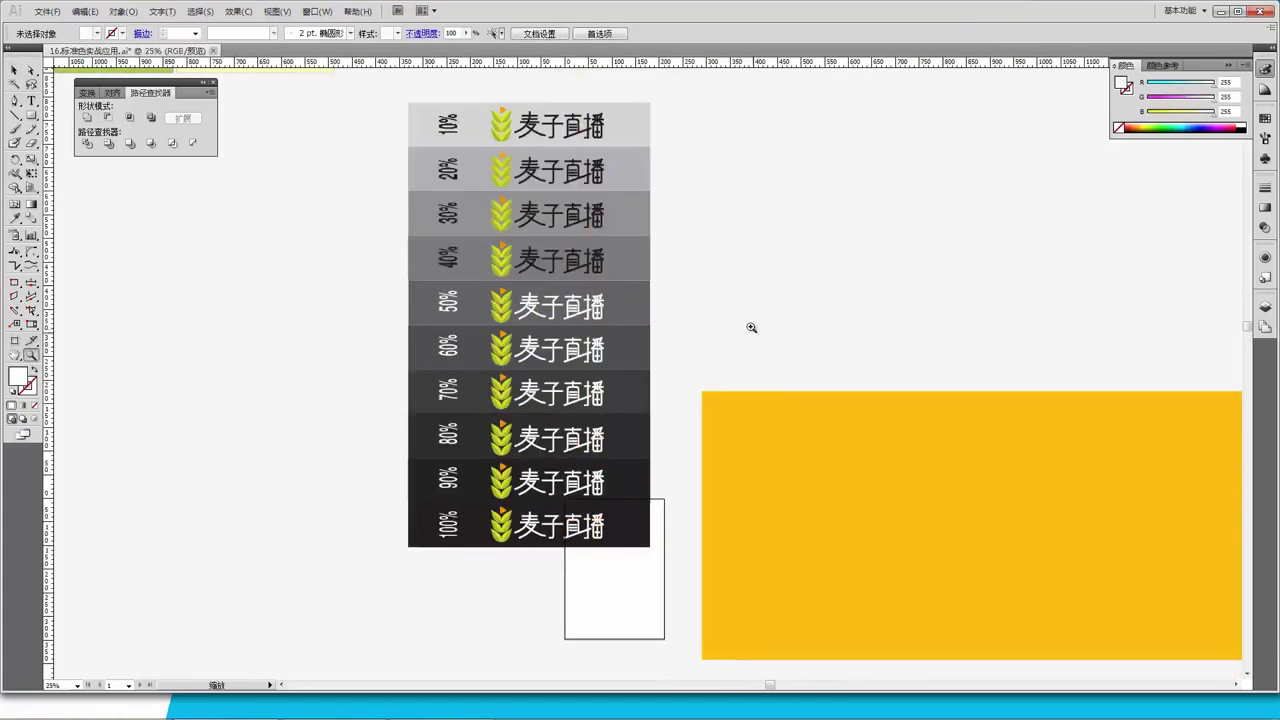
drag(806, 294, 694, 346)
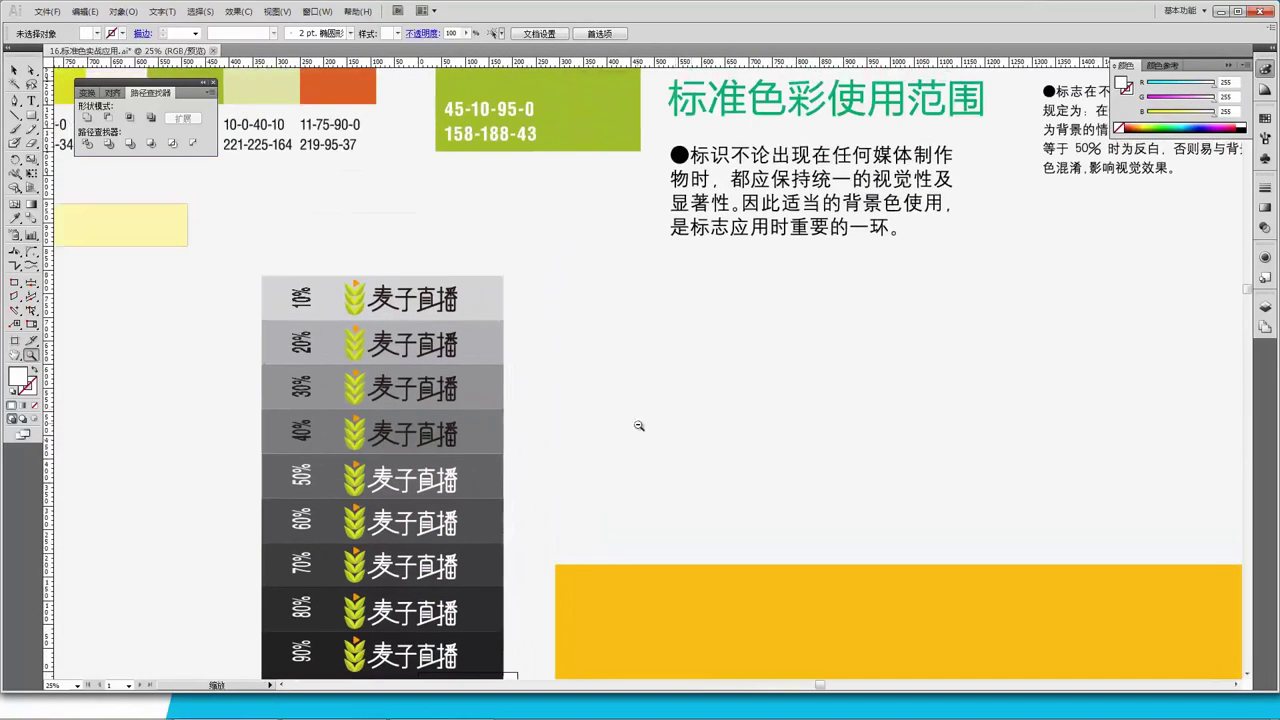
alt+click(661, 384)
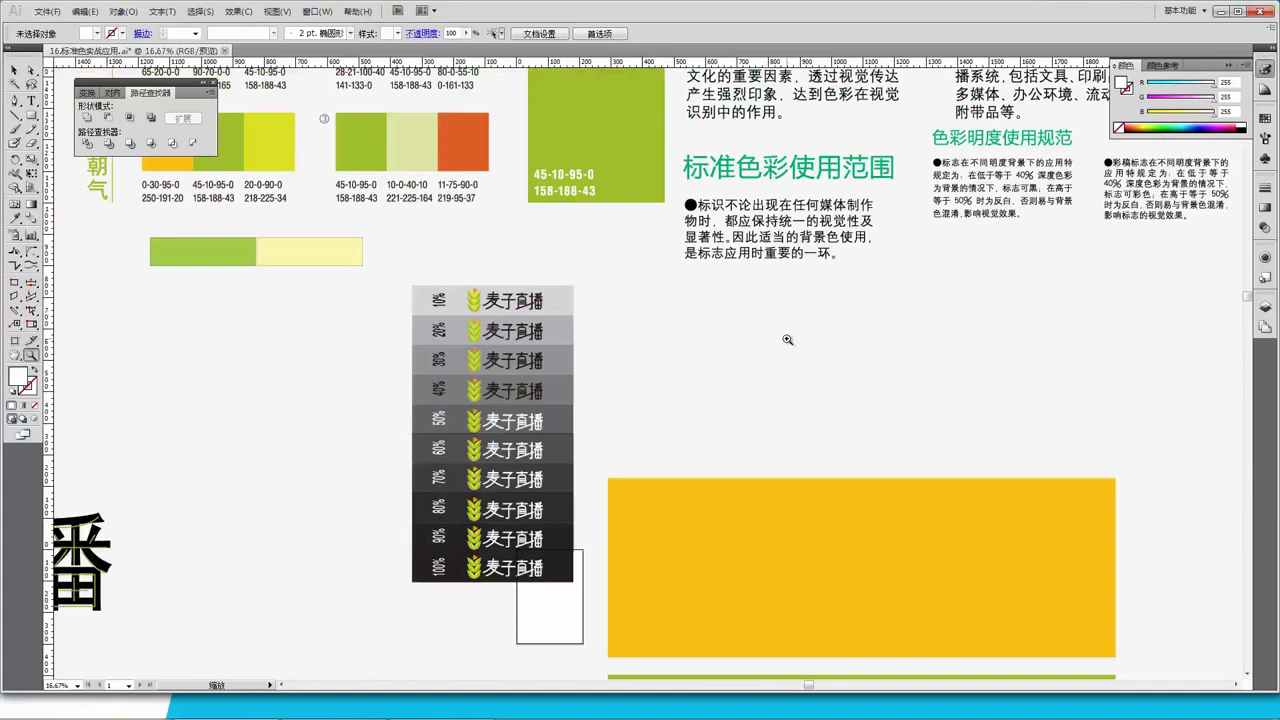
scroll(750, 321, down, 1)
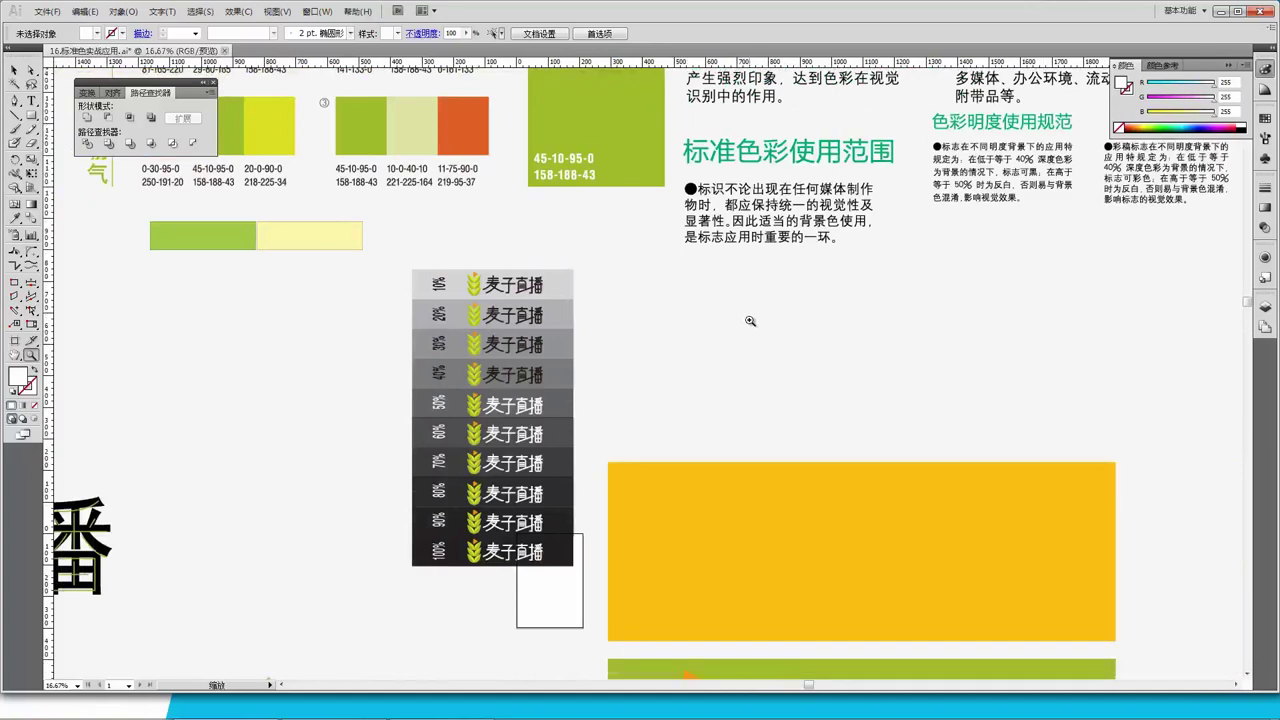
alt+click(605, 340)
scroll(645, 405, down, 1)
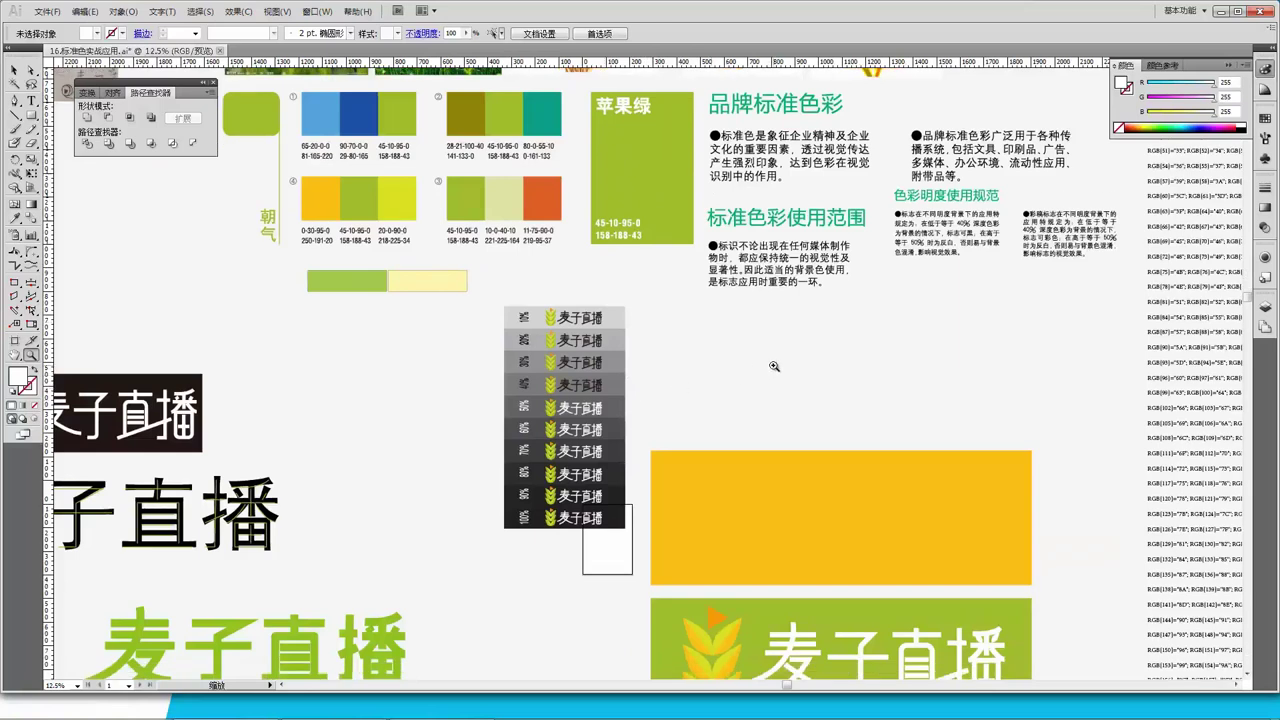
drag(390, 430, 493, 321)
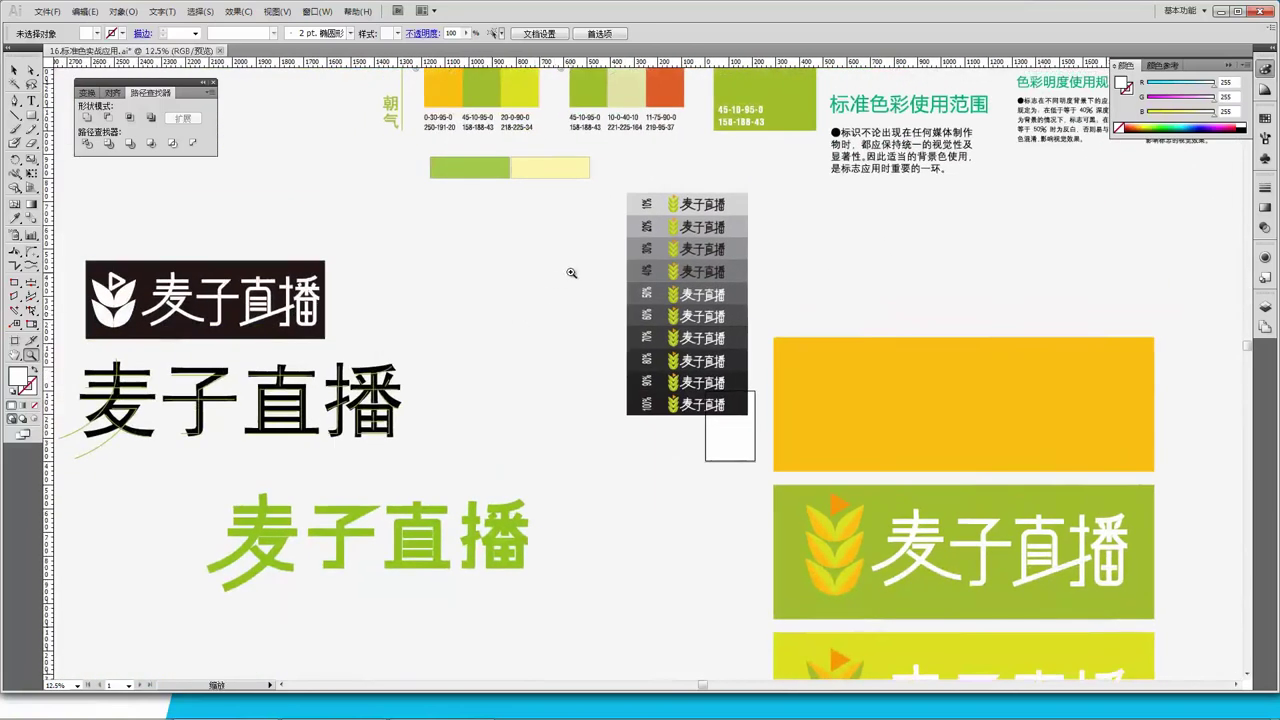
scroll(765, 300, up, 2)
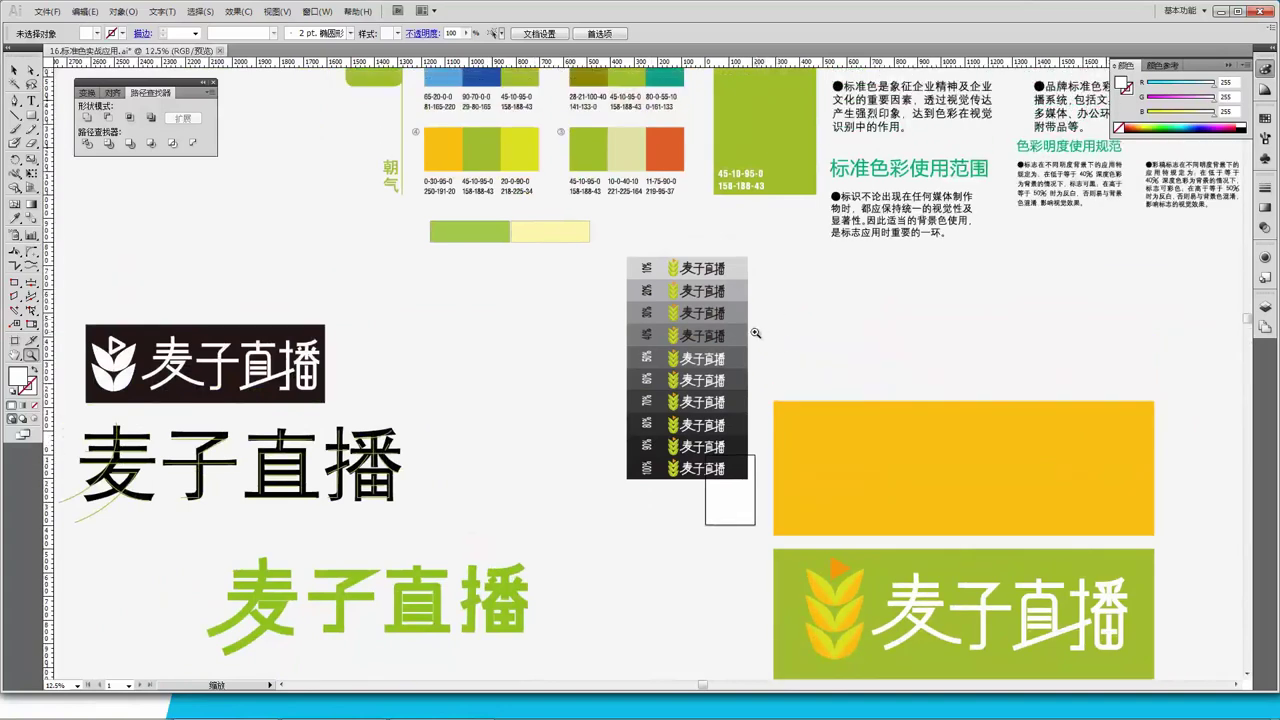
scroll(764, 345, up, 3)
scroll(727, 437, down, 1)
click(727, 437)
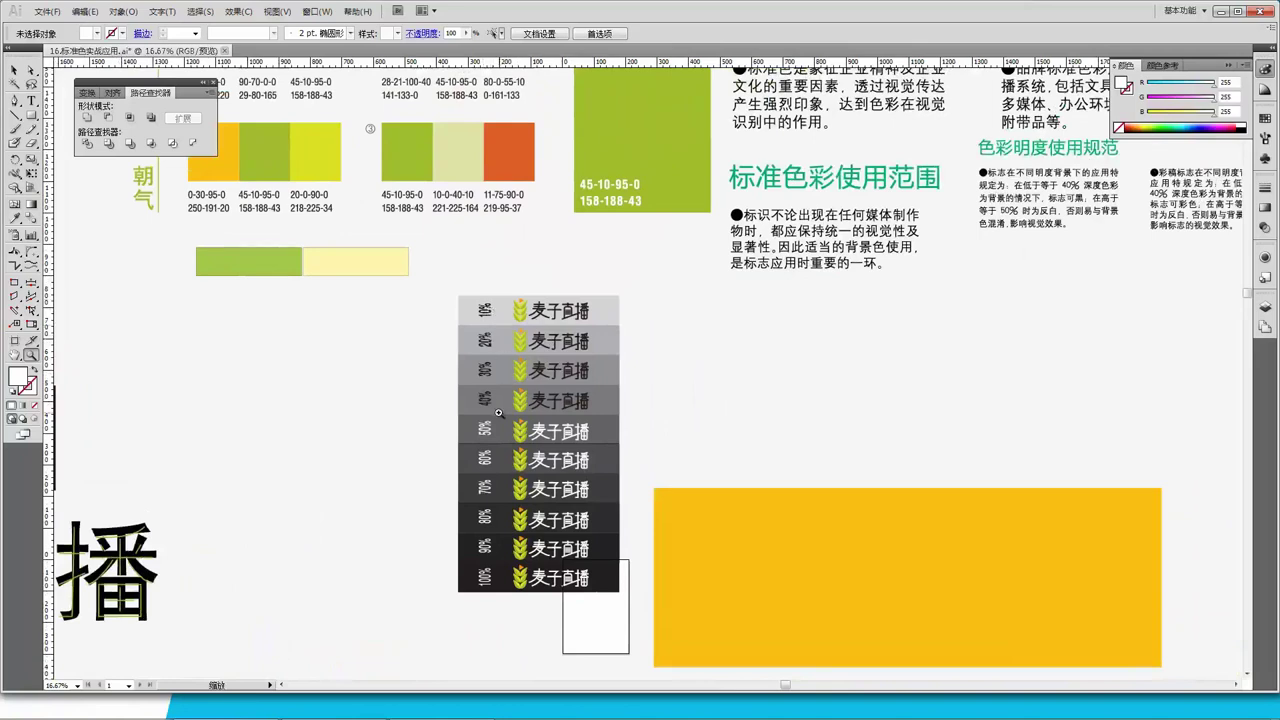
click(555, 400)
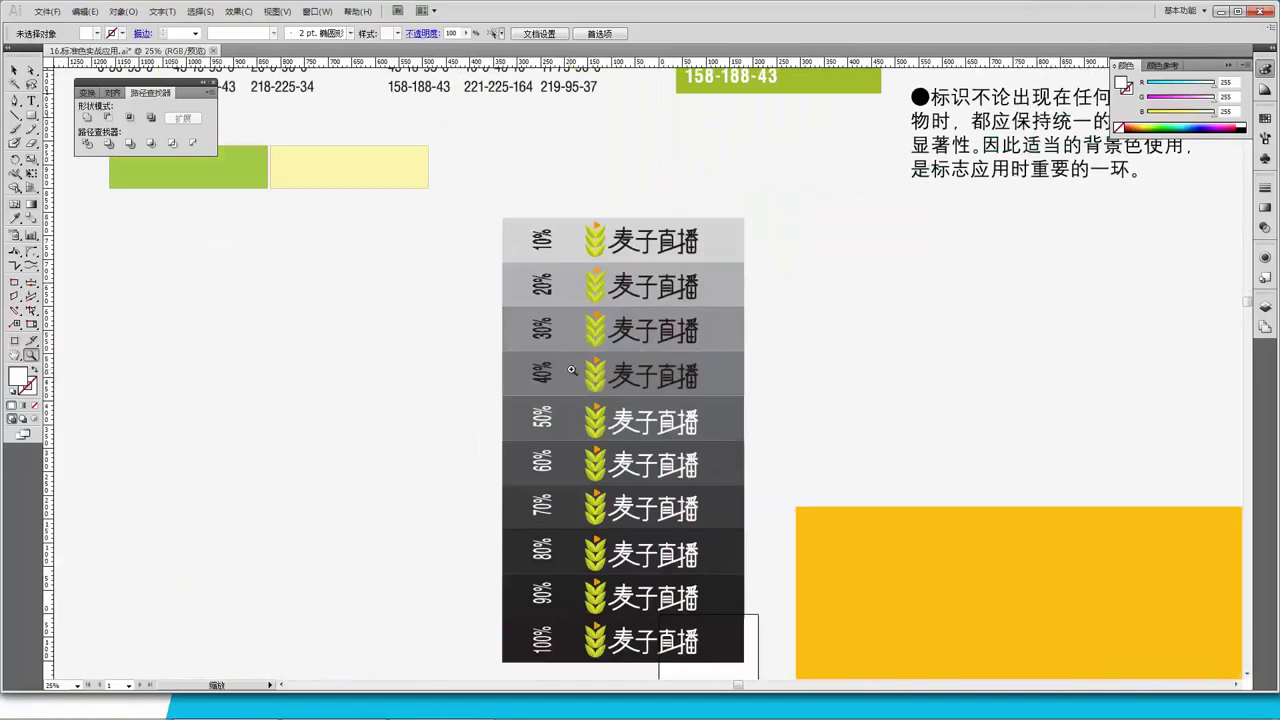
scroll(620, 374, down, 1)
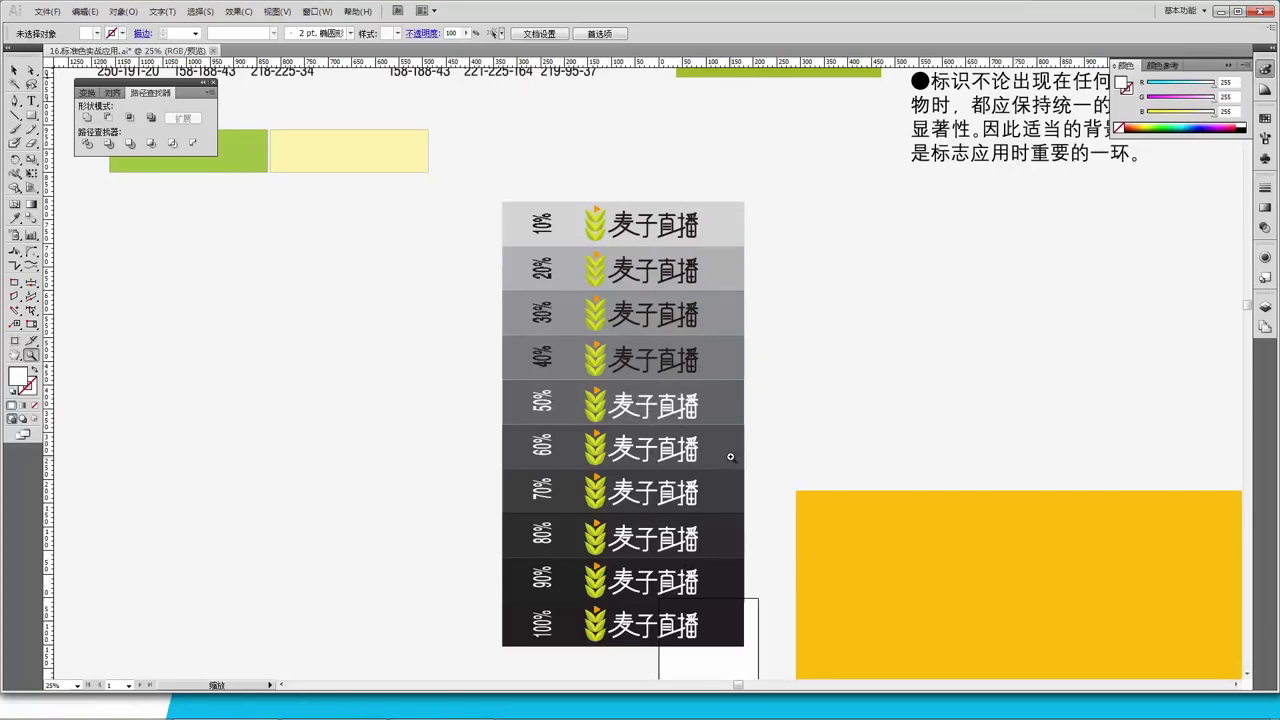
Review the color swatches, standard-color text and wheat reference images above the grayscale bar, and minimize the document window
scroll(714, 442, up, 5)
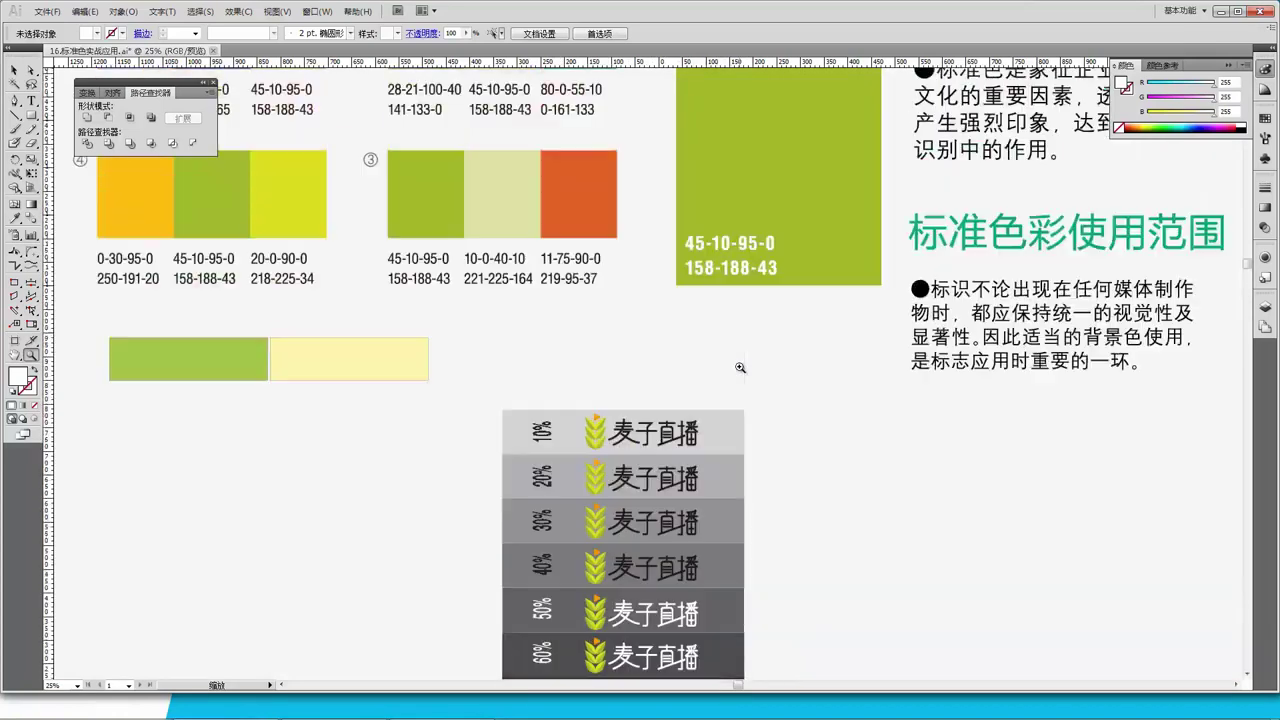
scroll(739, 372, up, 1)
scroll(722, 408, down, 1)
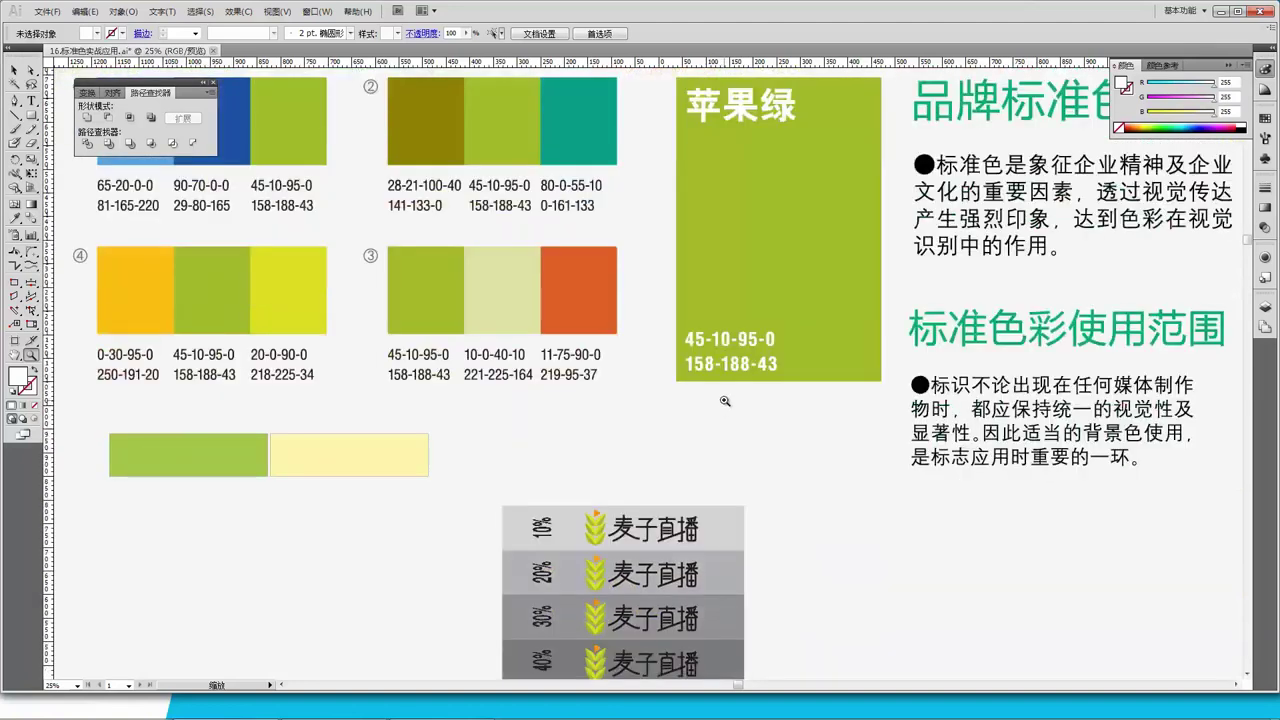
alt+click(620, 416)
scroll(660, 405, up, 4)
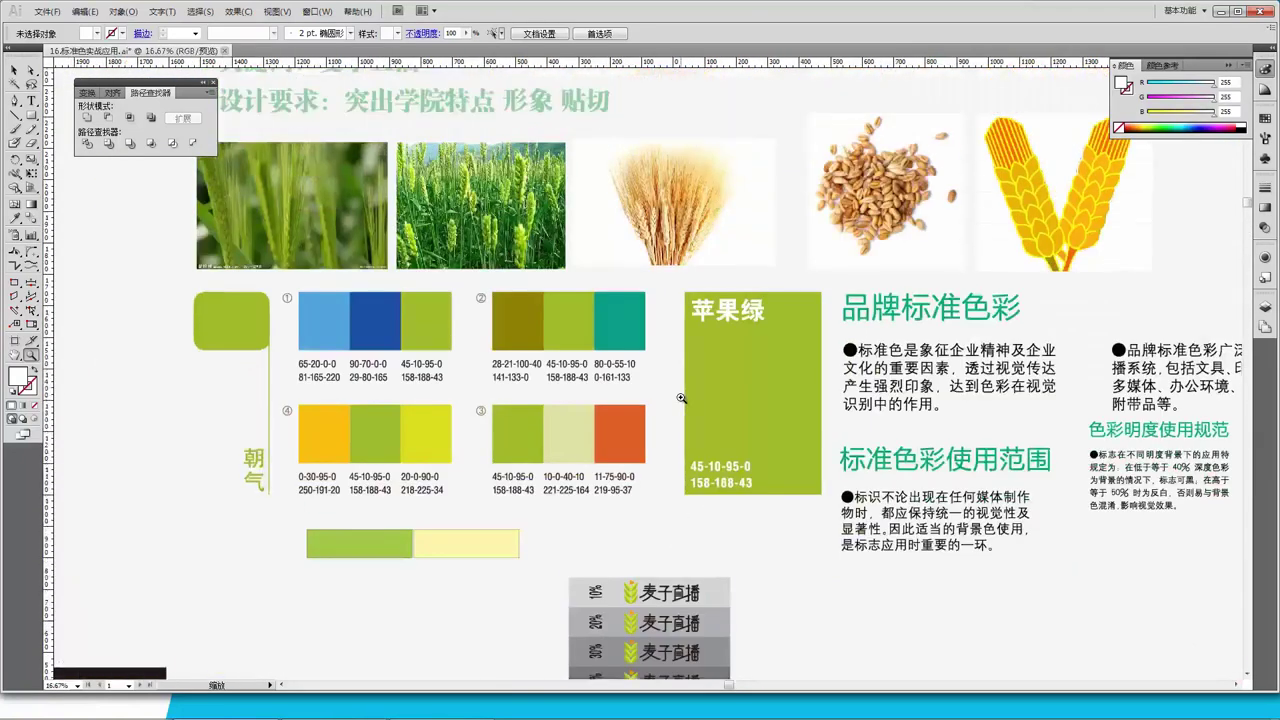
scroll(681, 398, up, 1)
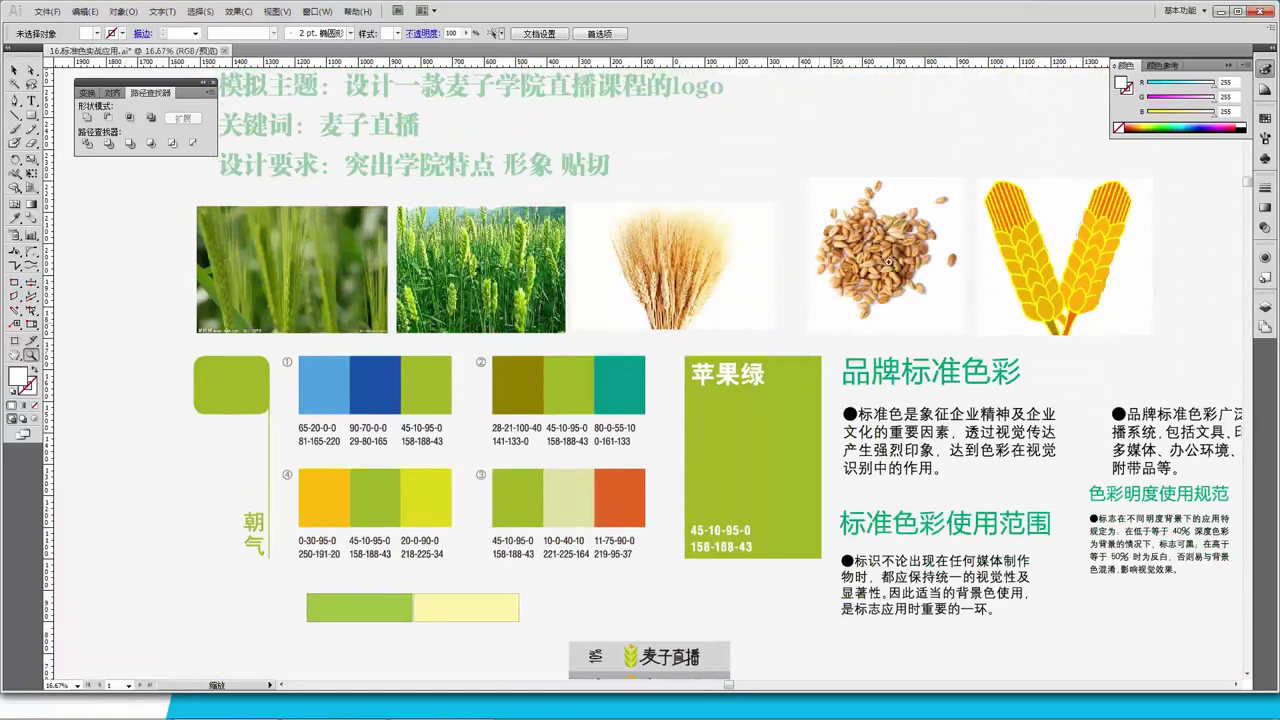
click(1221, 12)
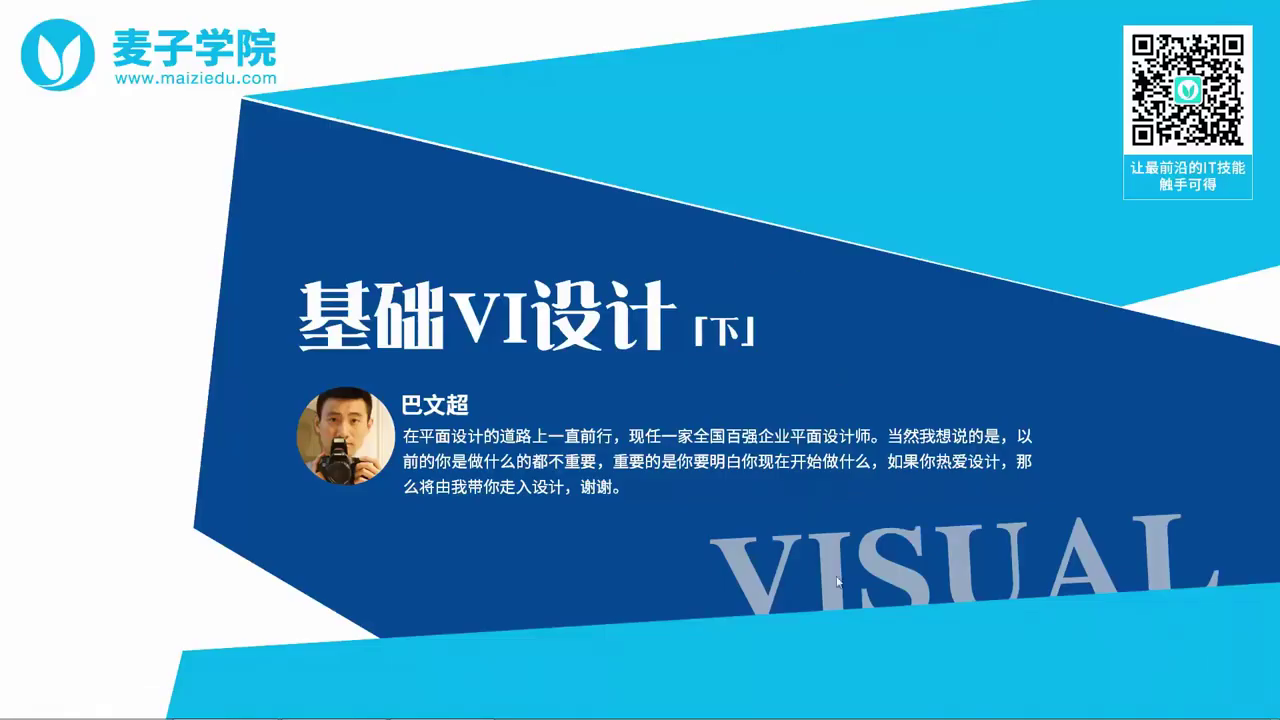